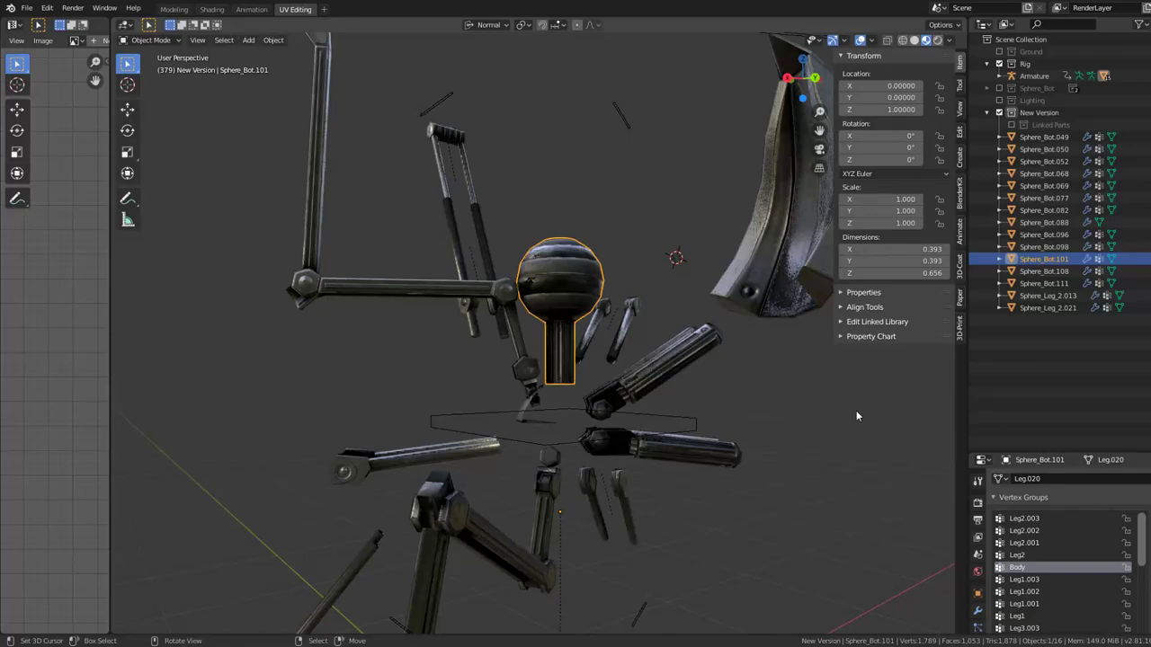
# - Add a collection named Mid-Poly_Parts inside New Version and exclude the Rig collection
pyautogui.moveTo(856, 417); pyautogui.dragTo(791, 360)
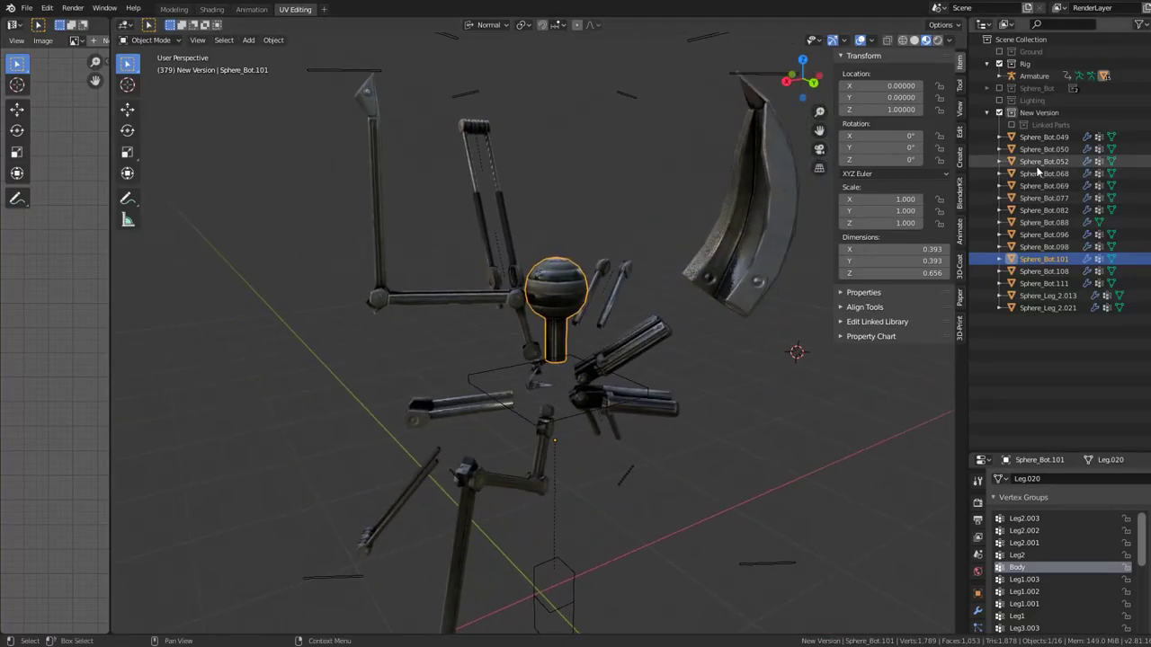
pyautogui.click(1039, 113)
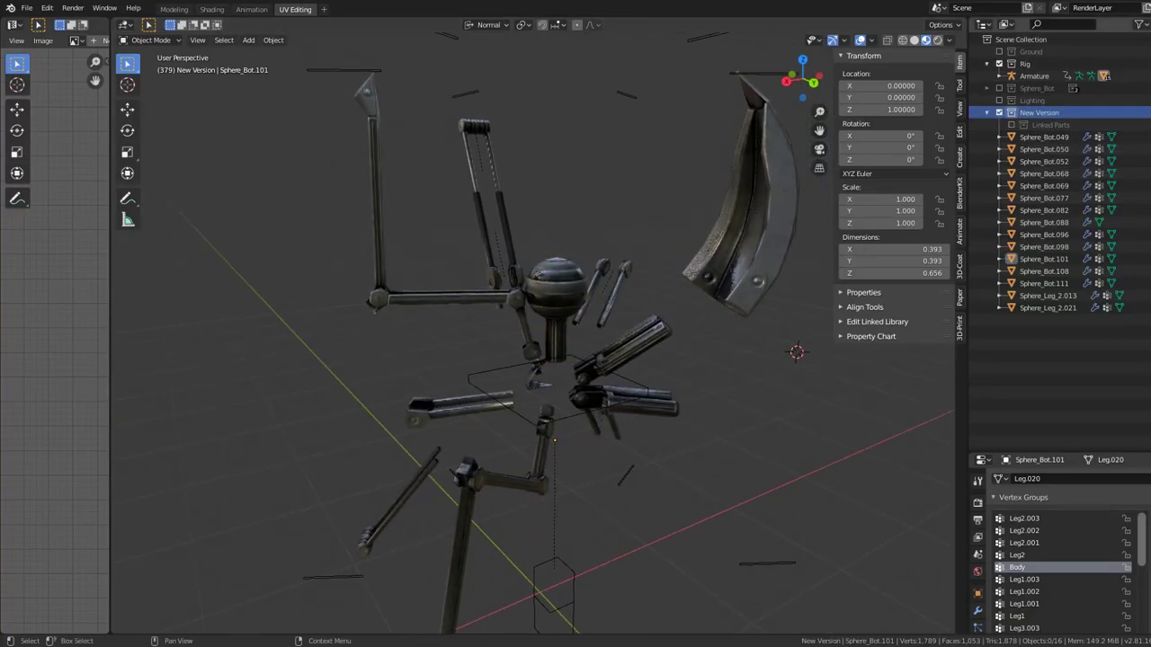
pyautogui.press('c')
pyautogui.doubleClick(1067, 137)
pyautogui.write('Mid-Poly_Parts')
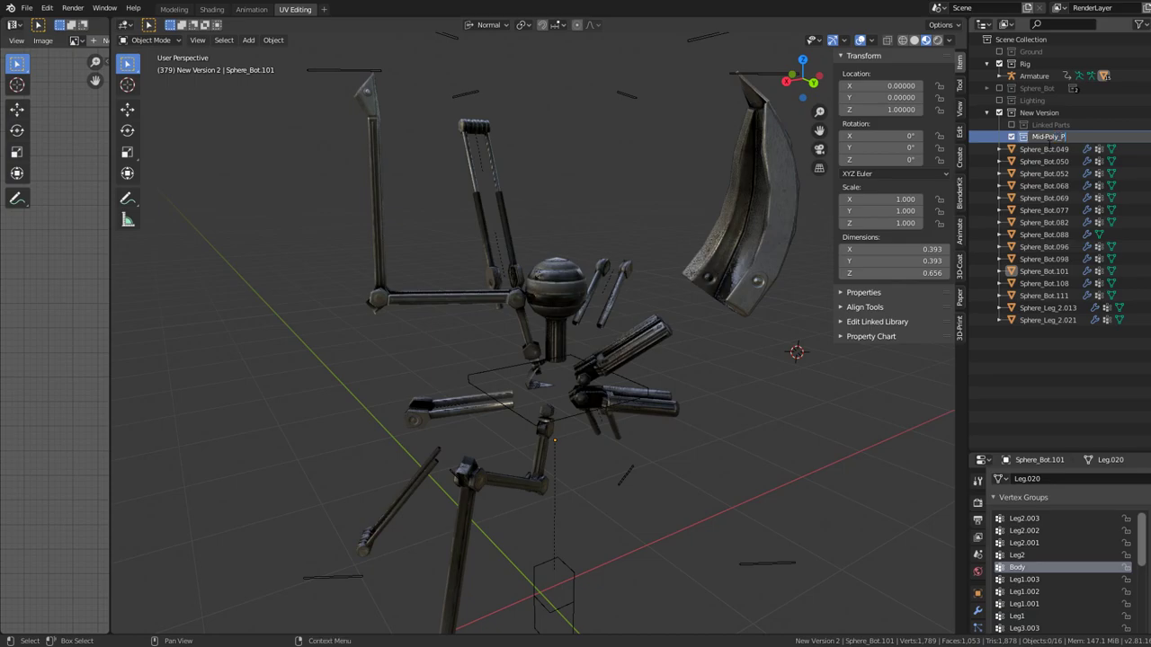
pyautogui.press('Return')
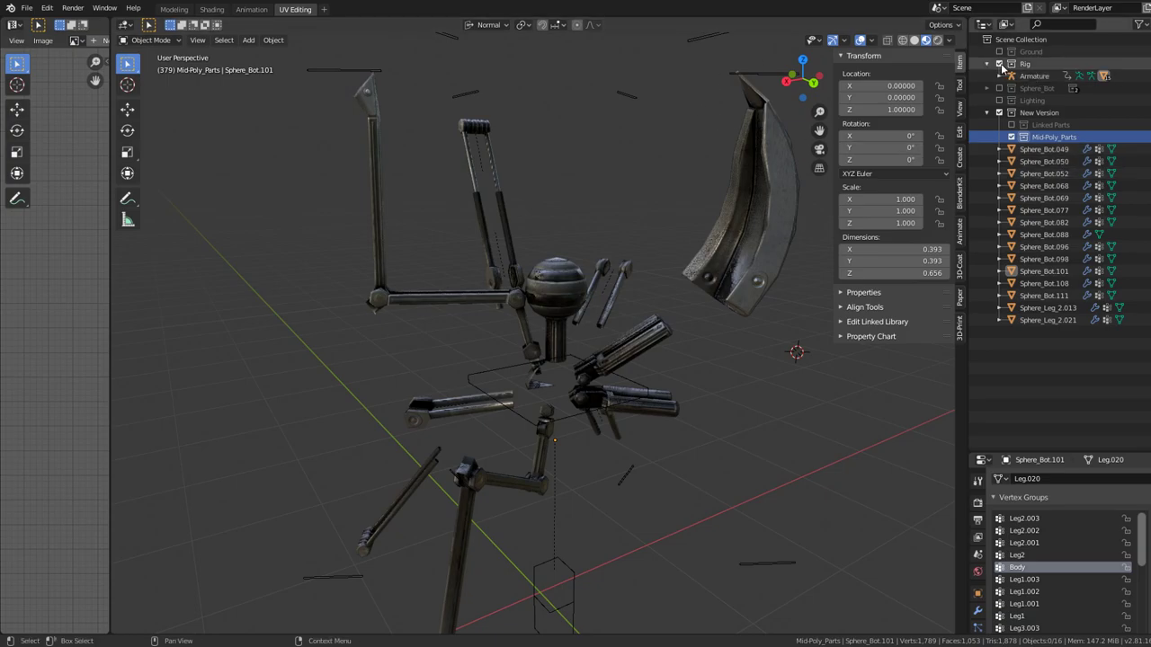
pyautogui.click(1000, 64)
# - Select all the robot parts and duplicate them in place
pyautogui.press('a')
pyautogui.scroll(3)
pyautogui.moveTo(599, 246); pyautogui.dragTo(737, 254)
pyautogui.scroll(-3)
pyautogui.moveTo(612, 321); pyautogui.dragTo(630, 335)
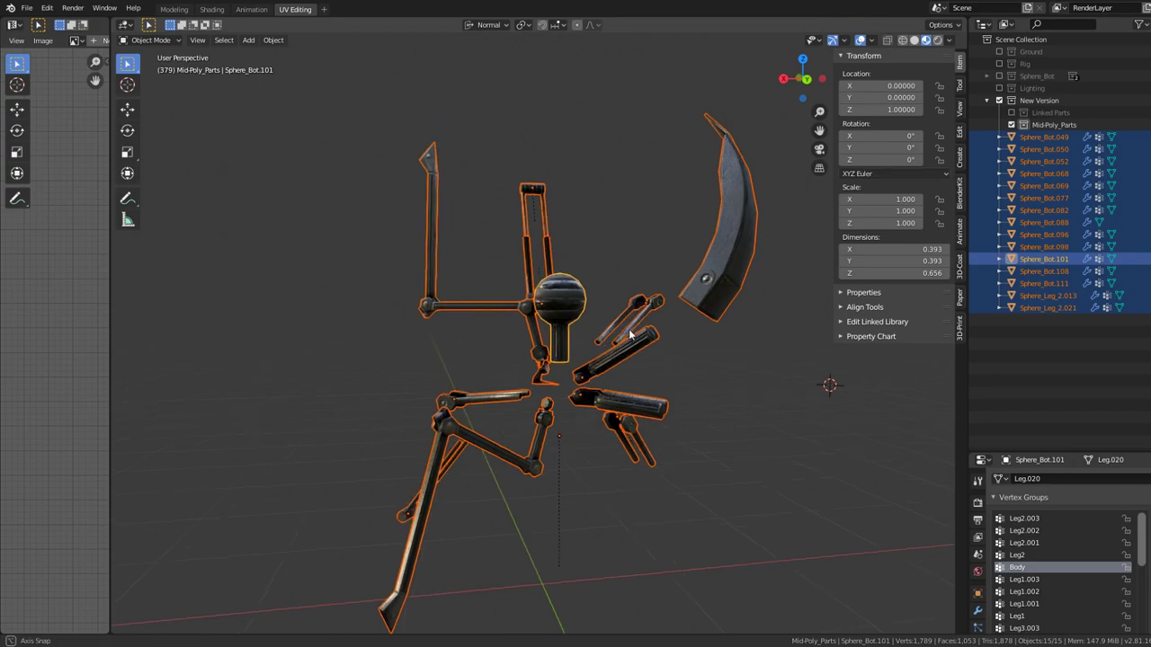
pyautogui.hotkey('shift', 'd')
pyautogui.press('Escape')
# - Move the duplicates into Mid-Poly_Parts, collapse it and select New Version in the Outliner
pyautogui.press('m')
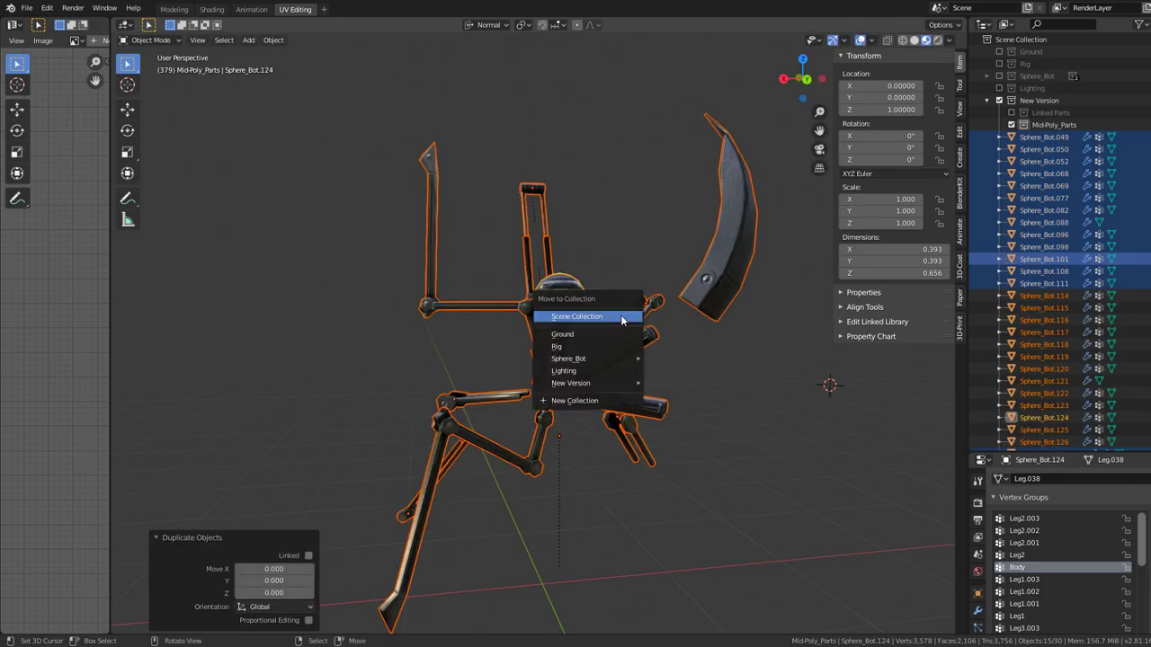
pyautogui.moveTo(585, 383)
pyautogui.click(681, 411)
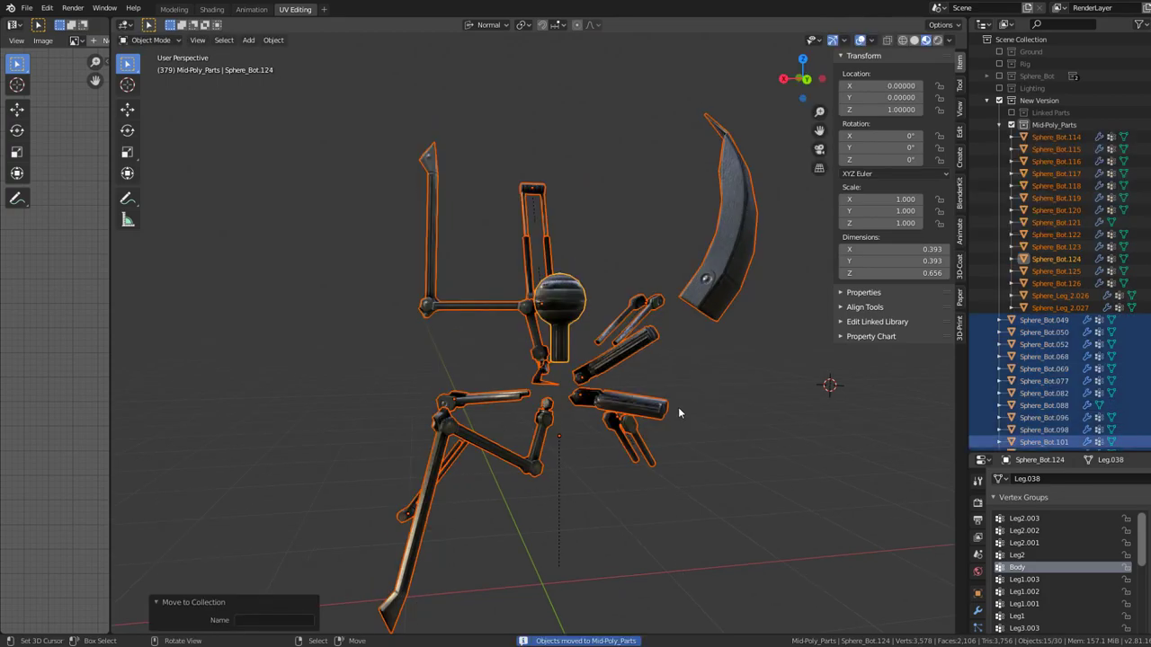
pyautogui.click(1002, 125)
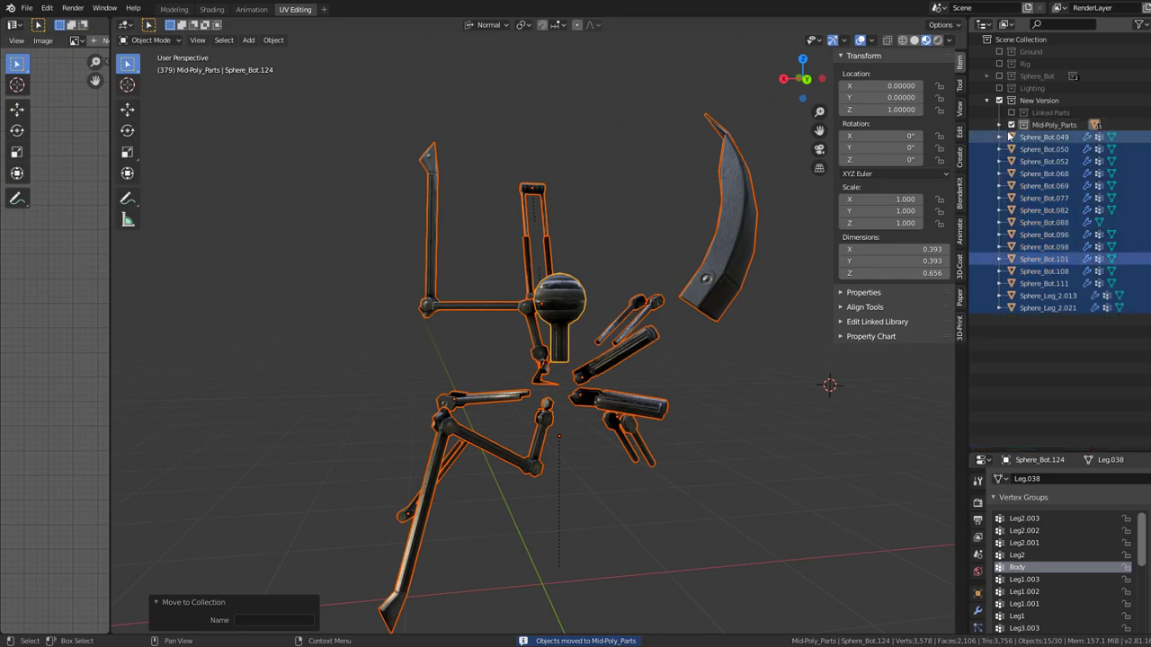
pyautogui.click(1053, 126)
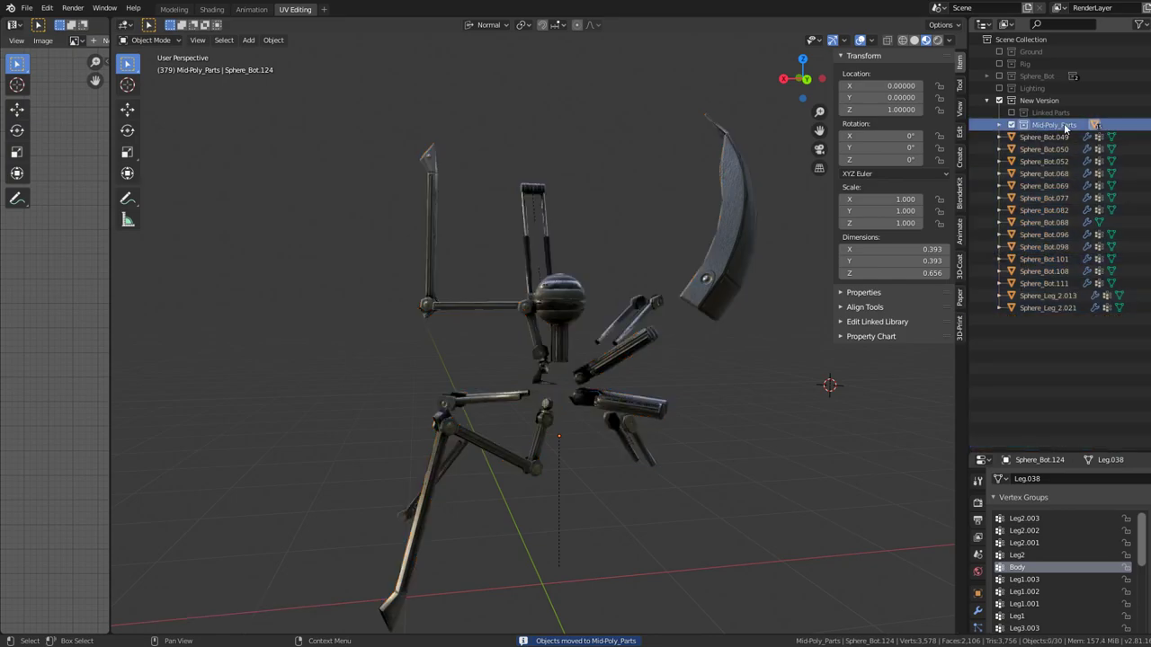
pyautogui.click(1047, 102)
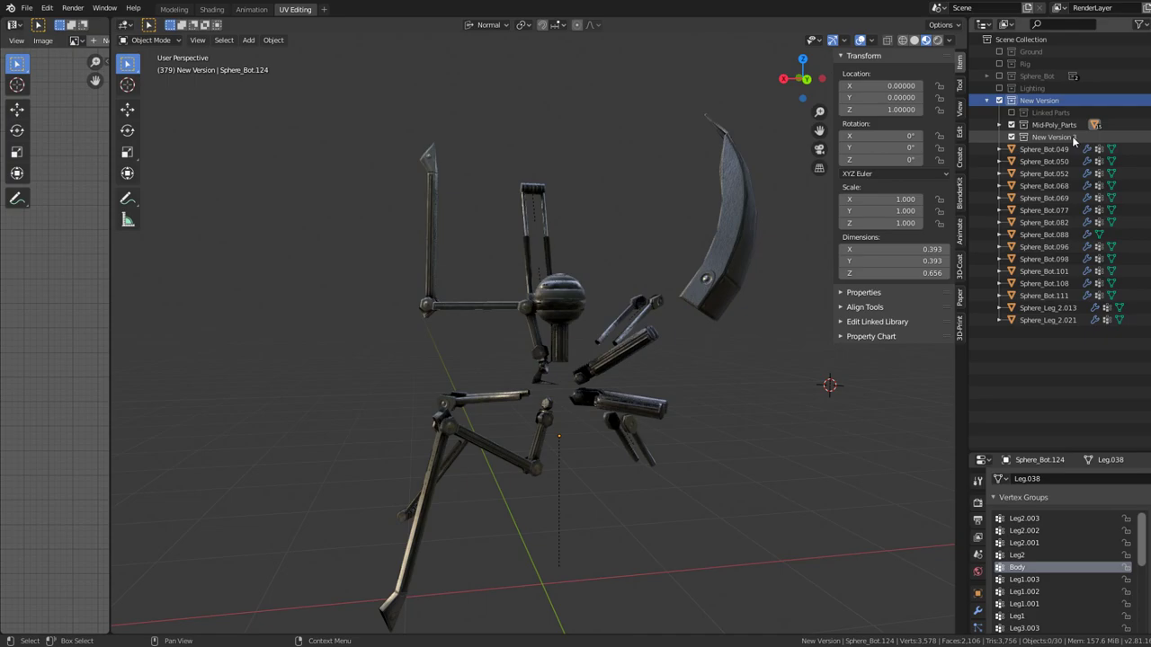
# - Rename the new collection to Low-Poly_Parts, select all parts and reveal the active one
pyautogui.doubleClick(1054, 137)
pyautogui.write('Low-Poly_Parts')
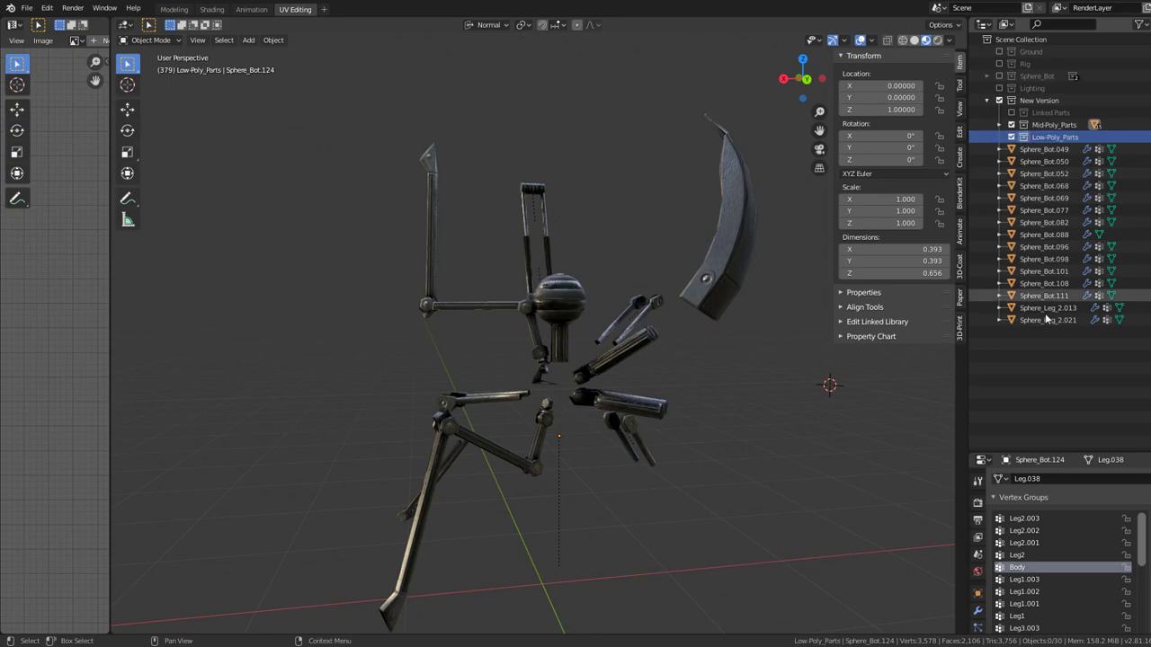
pyautogui.press('a')
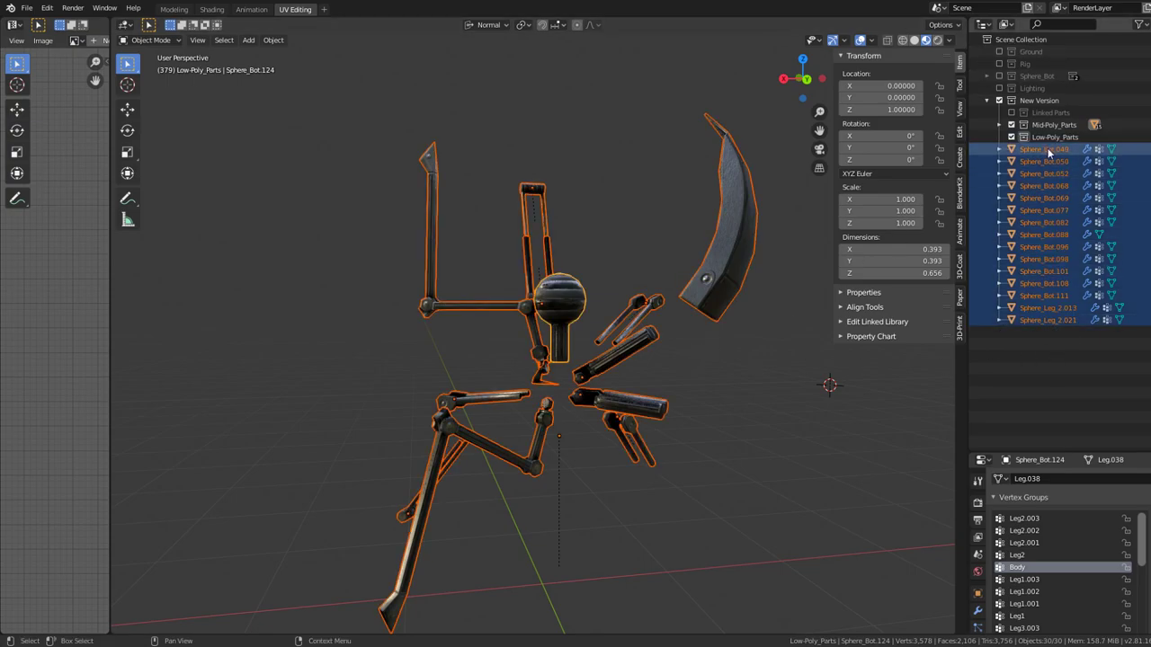
pyautogui.press('KP_Decimal')
pyautogui.scroll(-3)
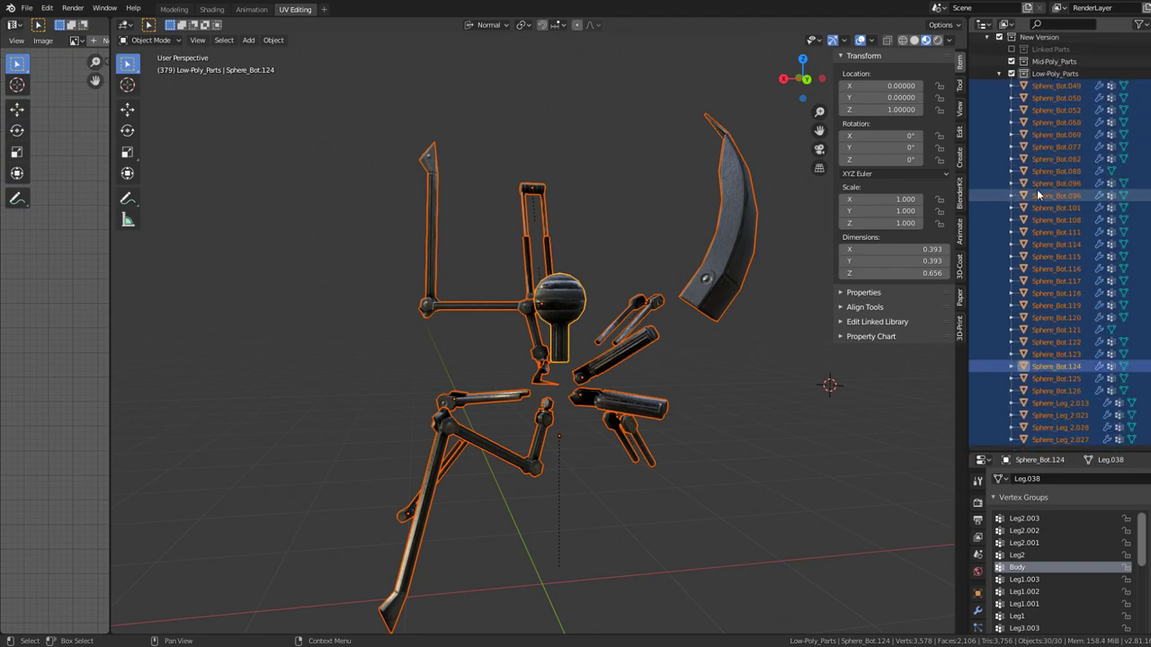
pyautogui.scroll(3)
# - Toggle Low-Poly_Parts visibility to check its contents and select the curved blade part
pyautogui.click(999, 137)
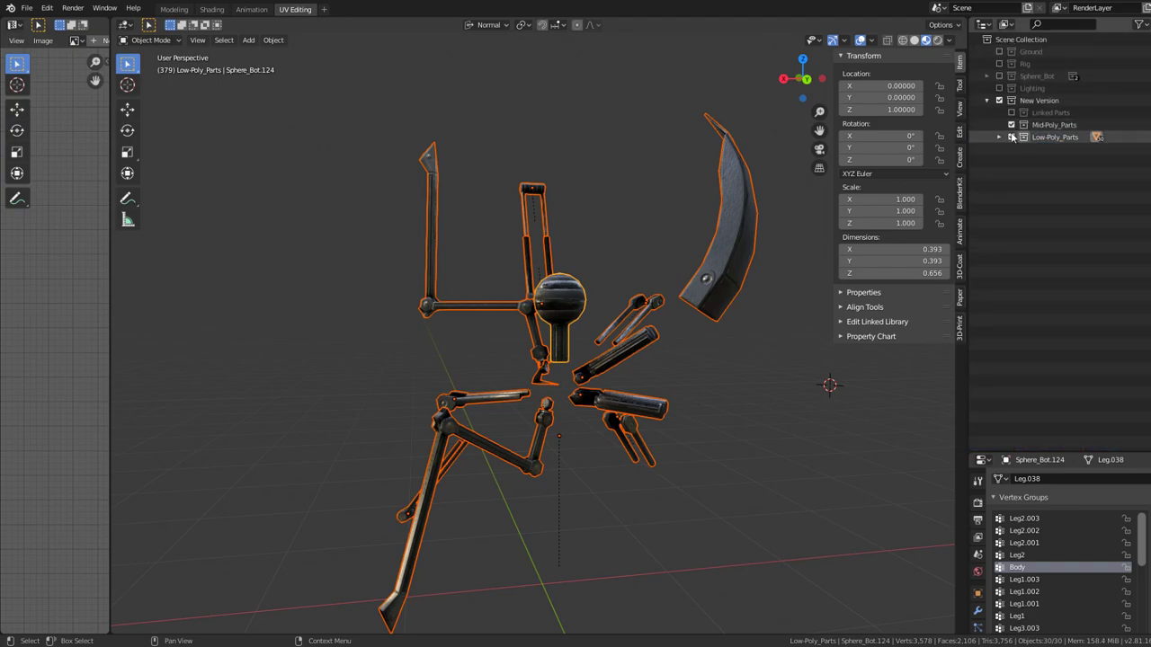
pyautogui.click(1011, 137)
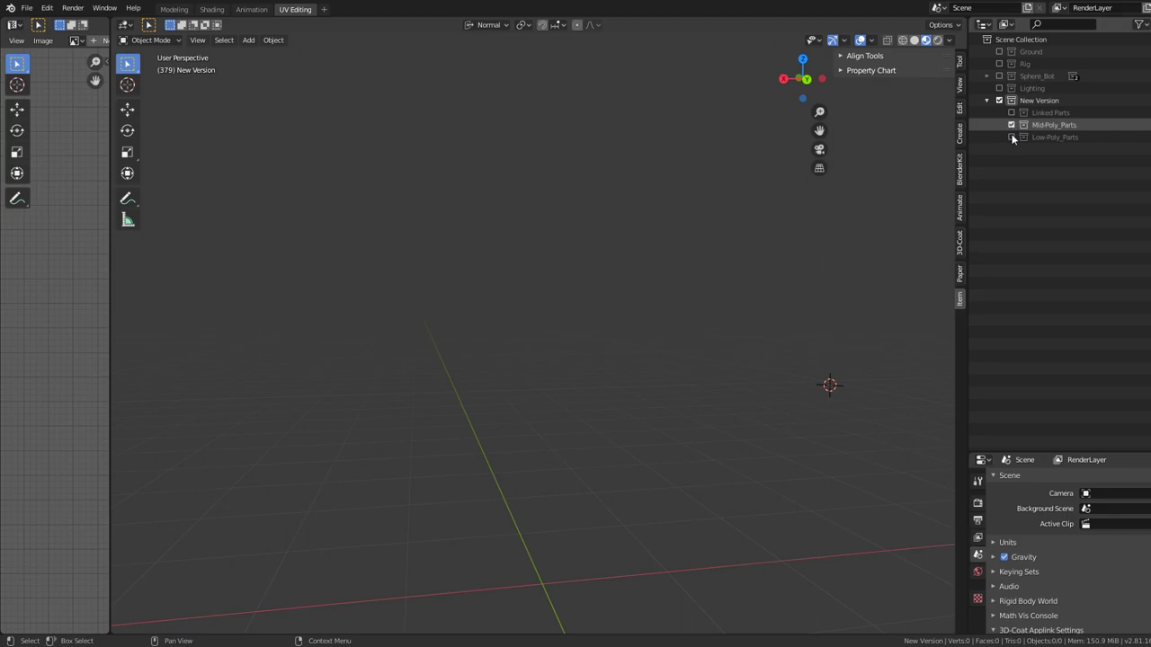
pyautogui.click(1012, 136)
pyautogui.click(688, 312)
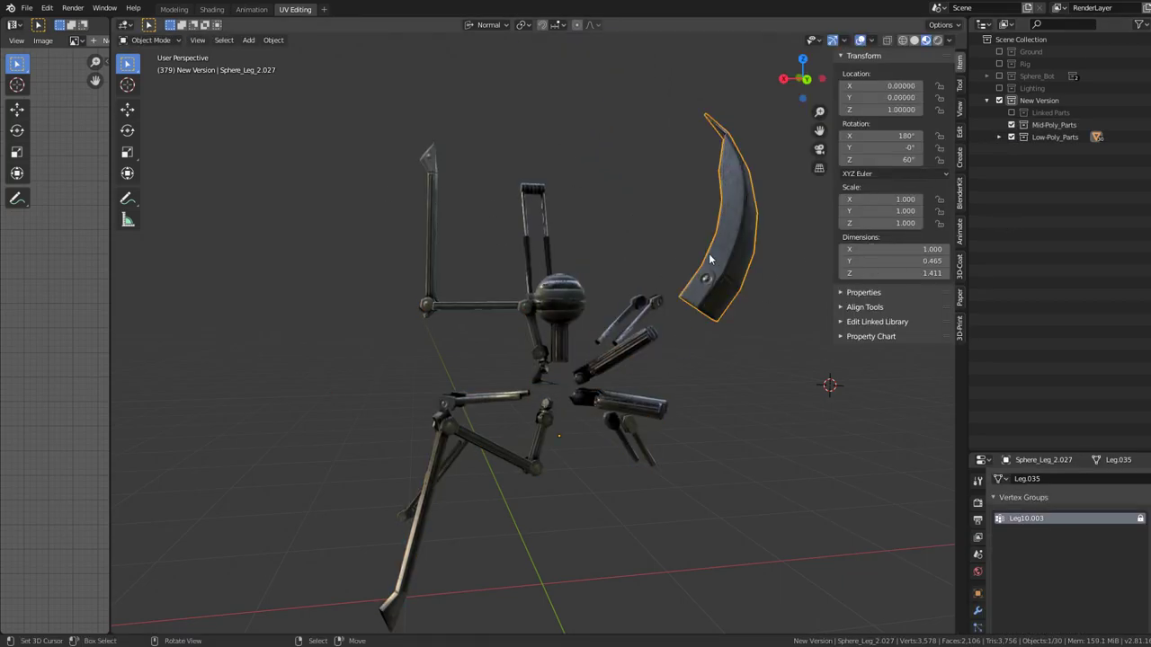
pyautogui.hotkey('ctrl', 'z')
pyautogui.hotkey('ctrl', 'z')
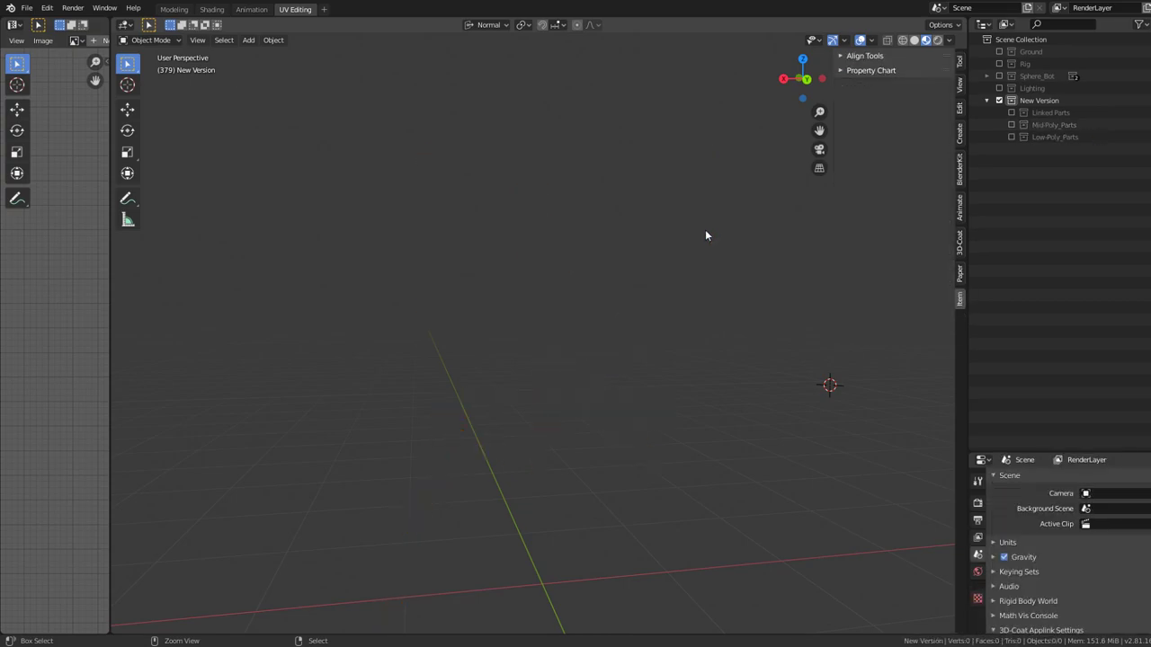
pyautogui.hotkey('ctrl', 'shift', 'z')
pyautogui.hotkey('ctrl', 'shift', 'z')
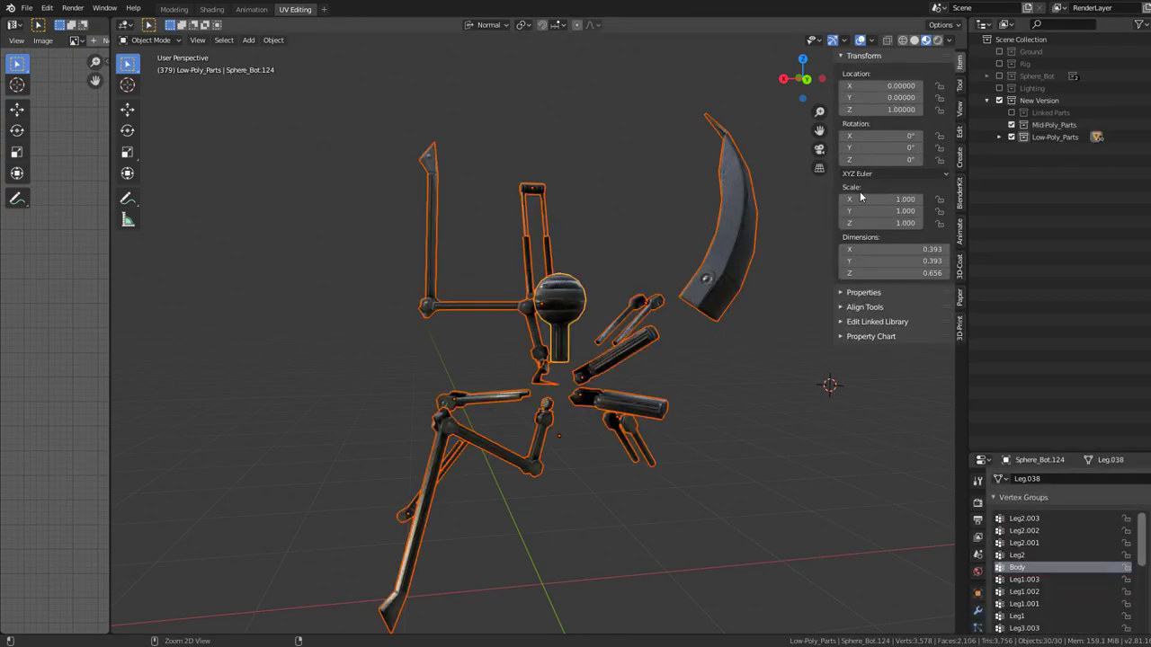
# - Select all 15 original parts and move them into the Low-Poly_Parts collection
pyautogui.click(999, 136)
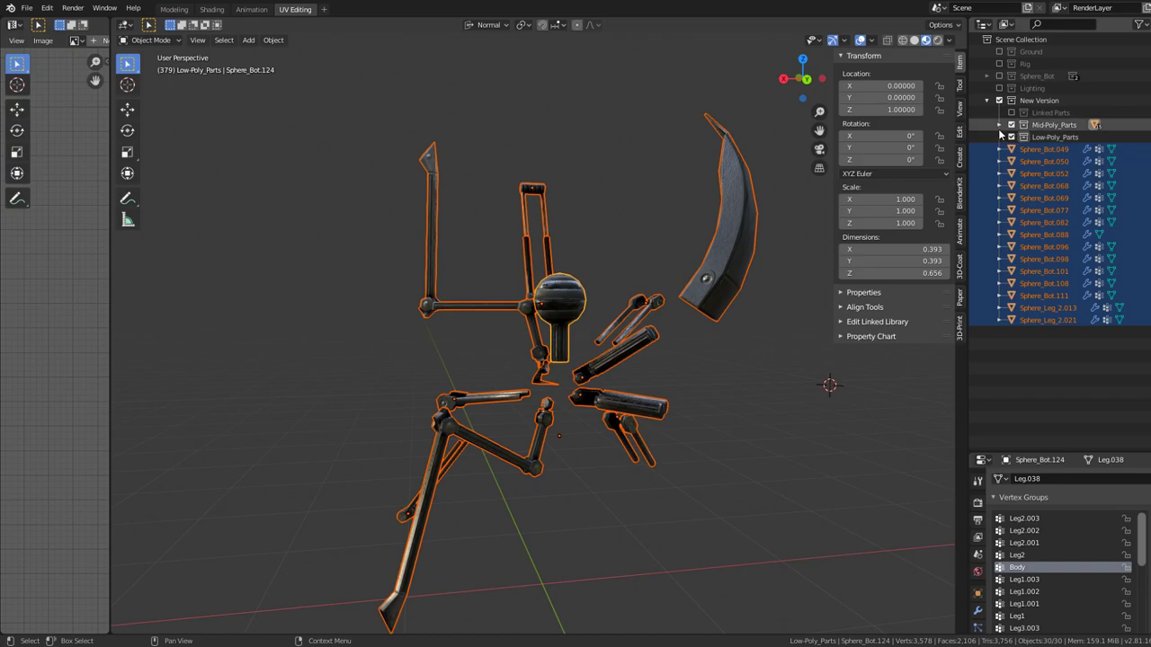
pyautogui.click(999, 130)
pyautogui.click(999, 126)
pyautogui.click(1026, 161)
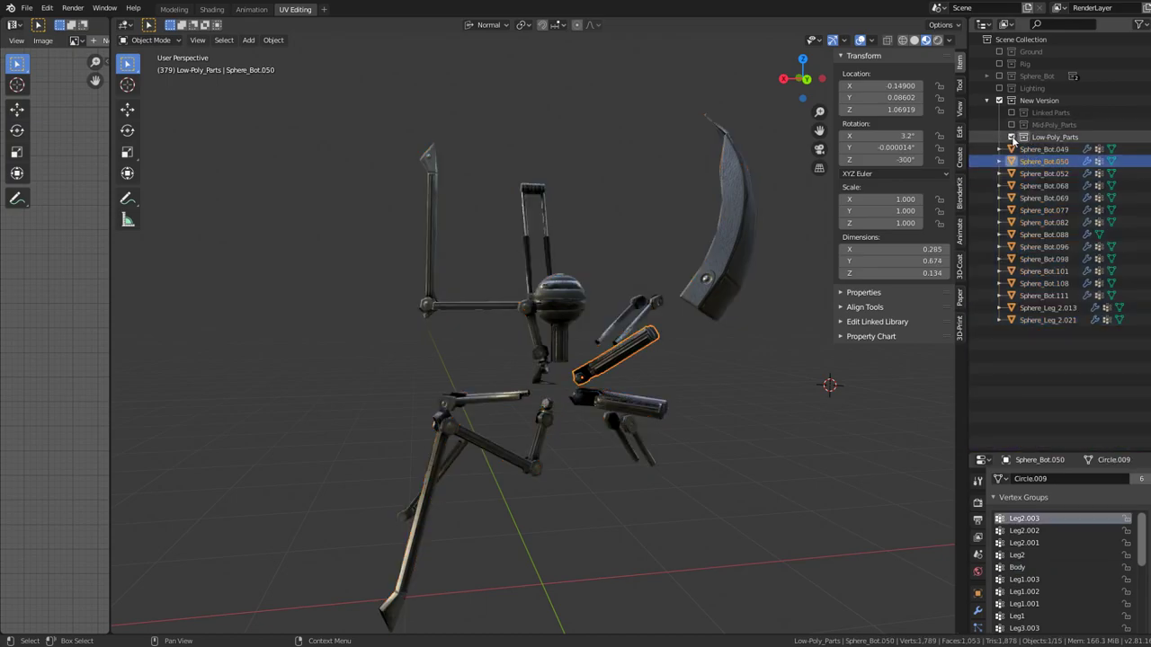
pyautogui.click(1036, 149)
pyautogui.press('a')
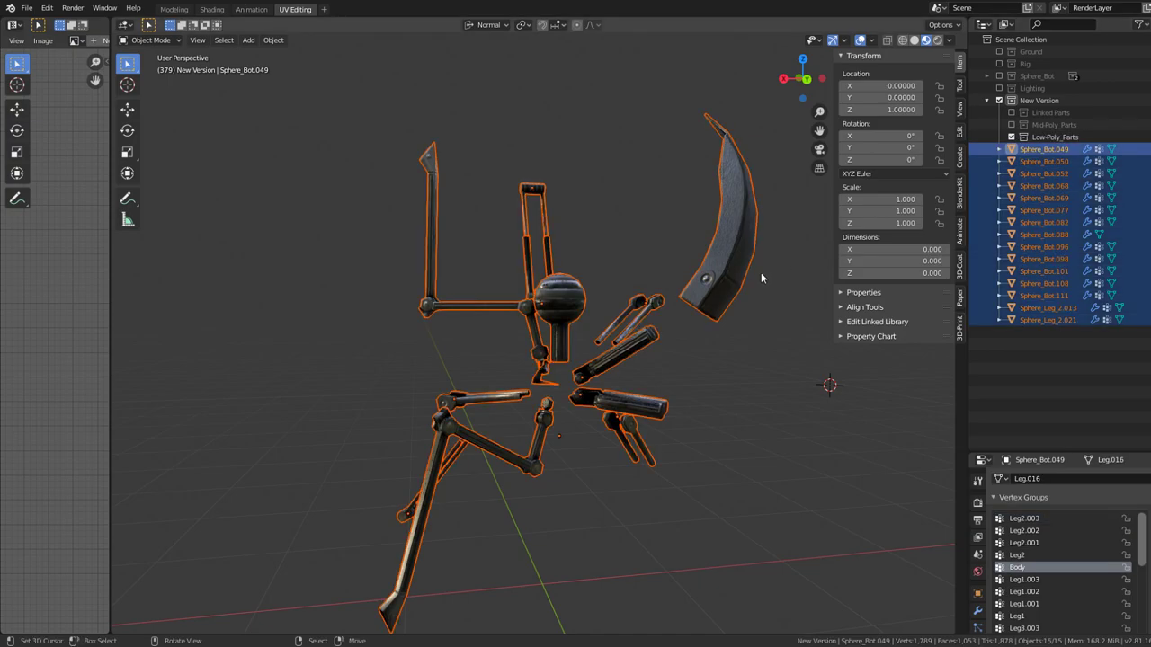
pyautogui.press('m')
pyautogui.click(853, 300)
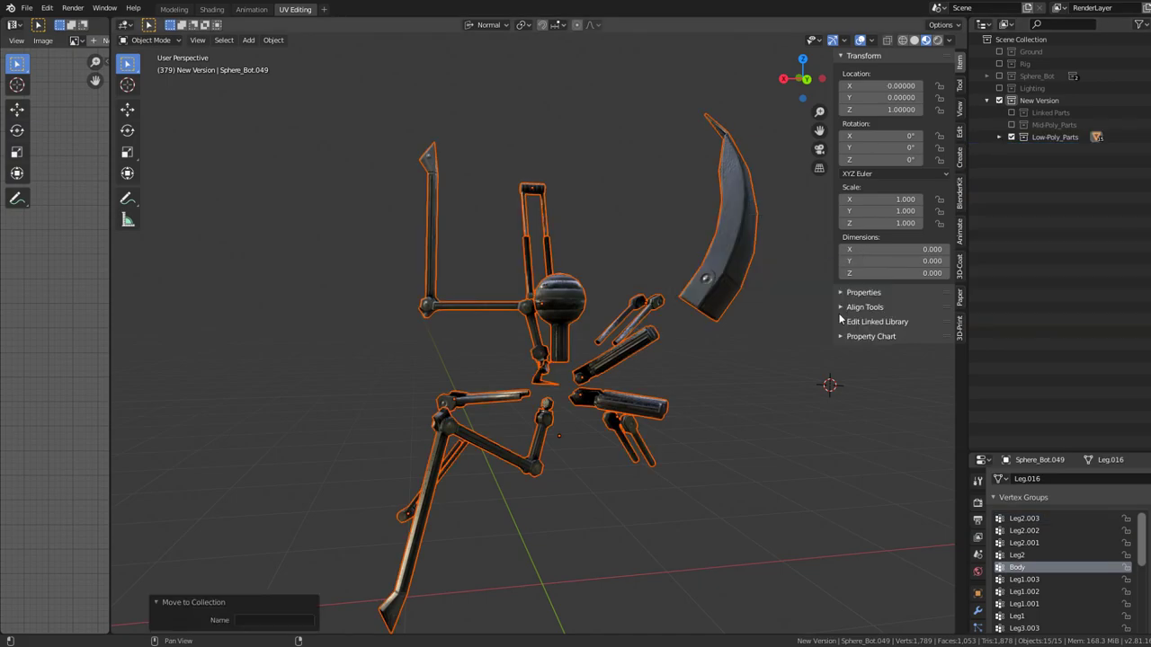
pyautogui.click(1011, 136)
# - Hide Low-Poly_Parts, keep Mid-Poly_Parts visible, and select the curved crescent part
pyautogui.click(1011, 125)
pyautogui.click(1012, 125)
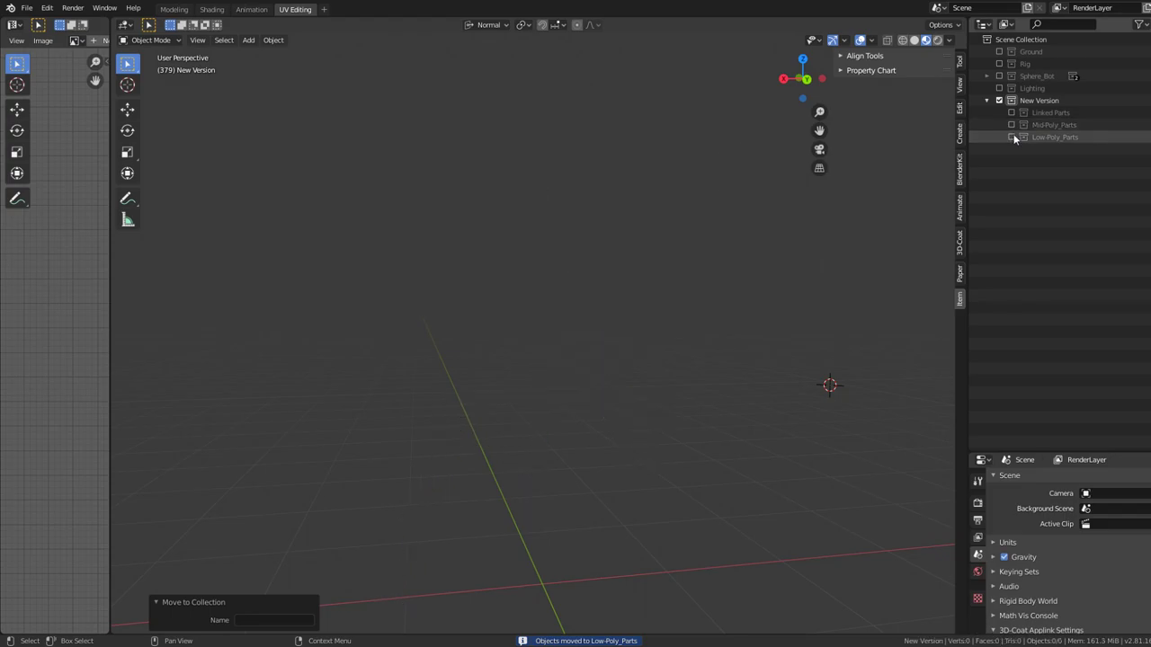
pyautogui.click(1011, 137)
pyautogui.click(1012, 137)
pyautogui.click(1012, 137)
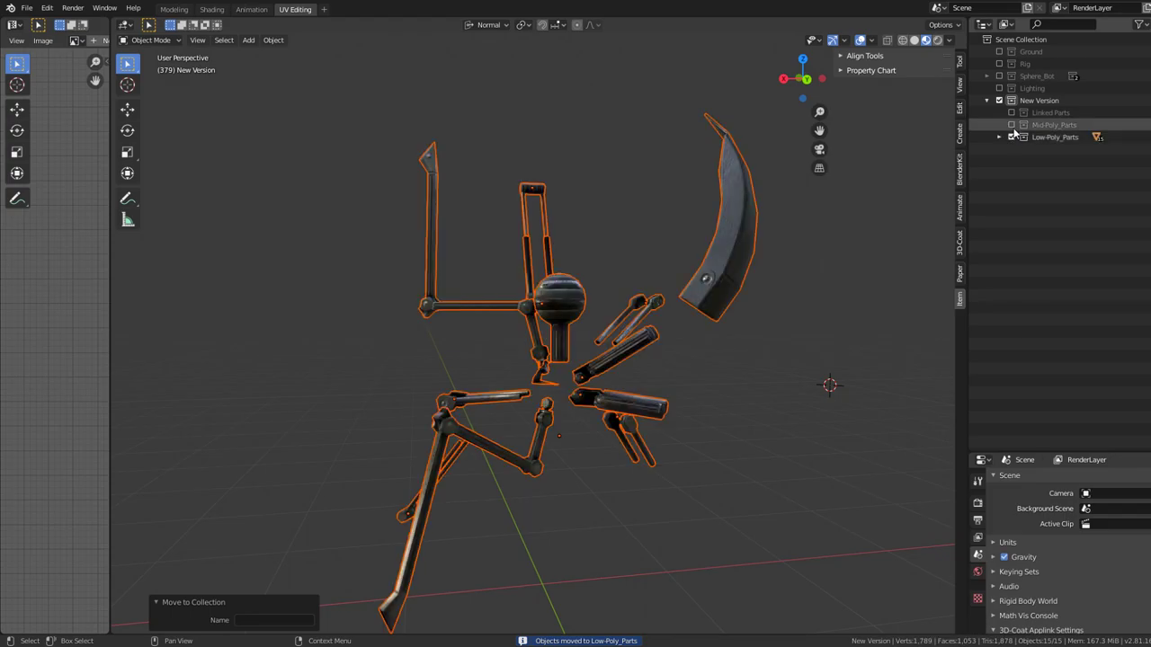
pyautogui.click(1011, 136)
pyautogui.click(1011, 125)
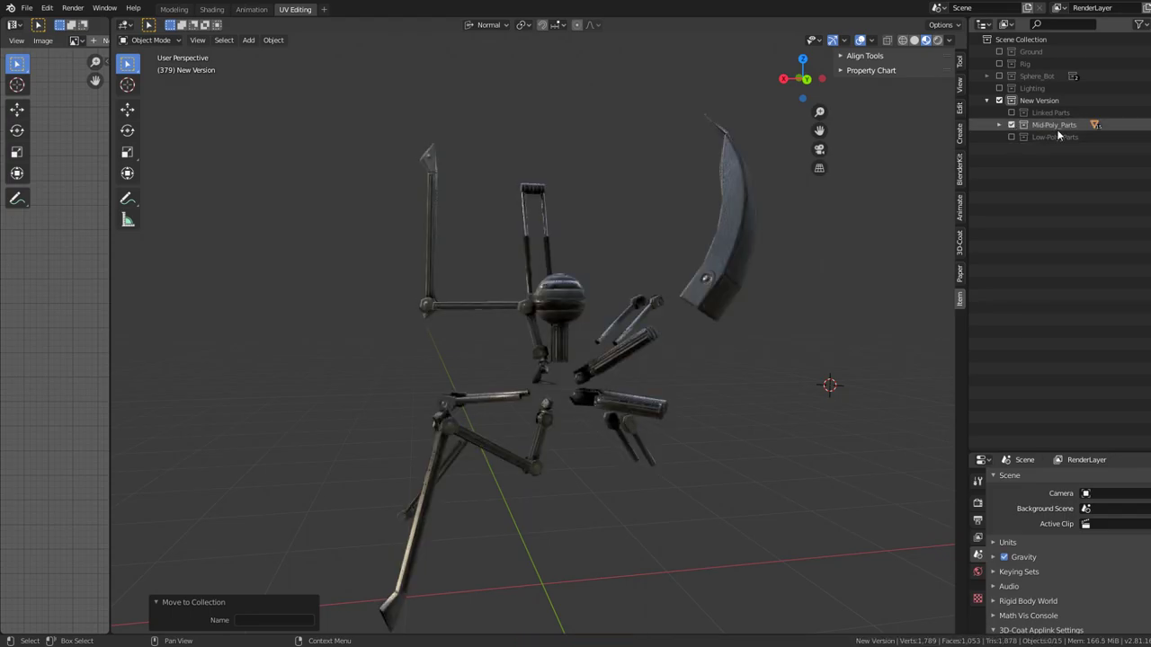
pyautogui.click(1050, 127)
pyautogui.click(748, 239)
# - Add a Subdivision Surface modifier to the crescent part Sphere_Leg_2.027
pyautogui.moveTo(748, 240); pyautogui.dragTo(515, 304)
pyautogui.scroll(3)
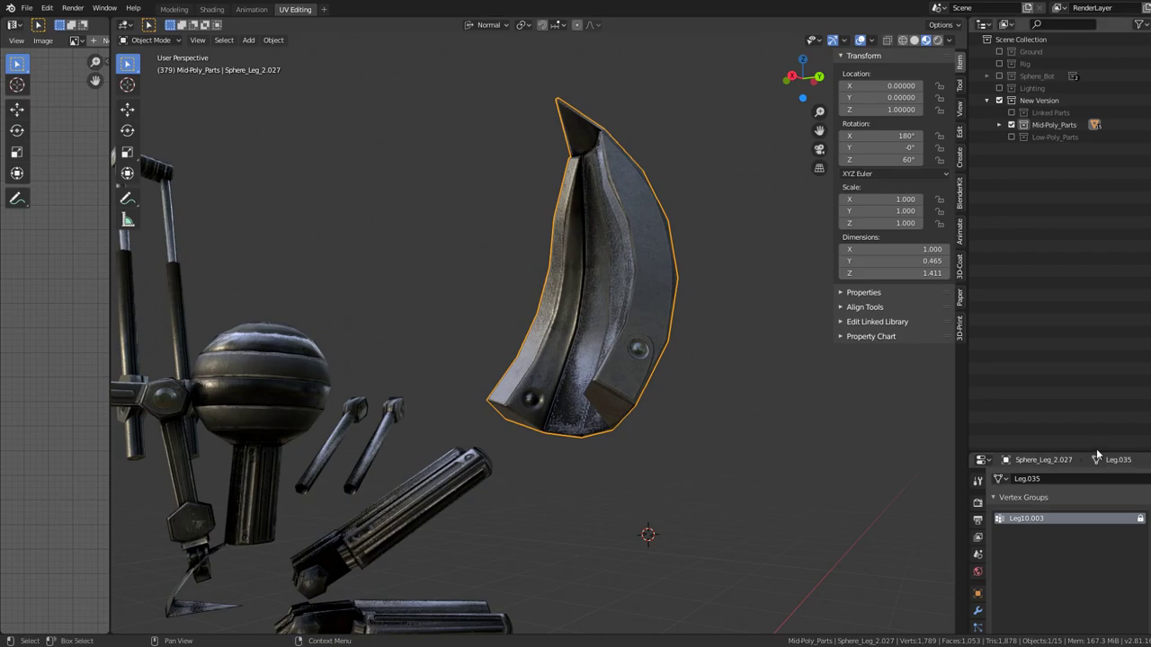
pyautogui.moveTo(1095, 451); pyautogui.dragTo(1108, 257)
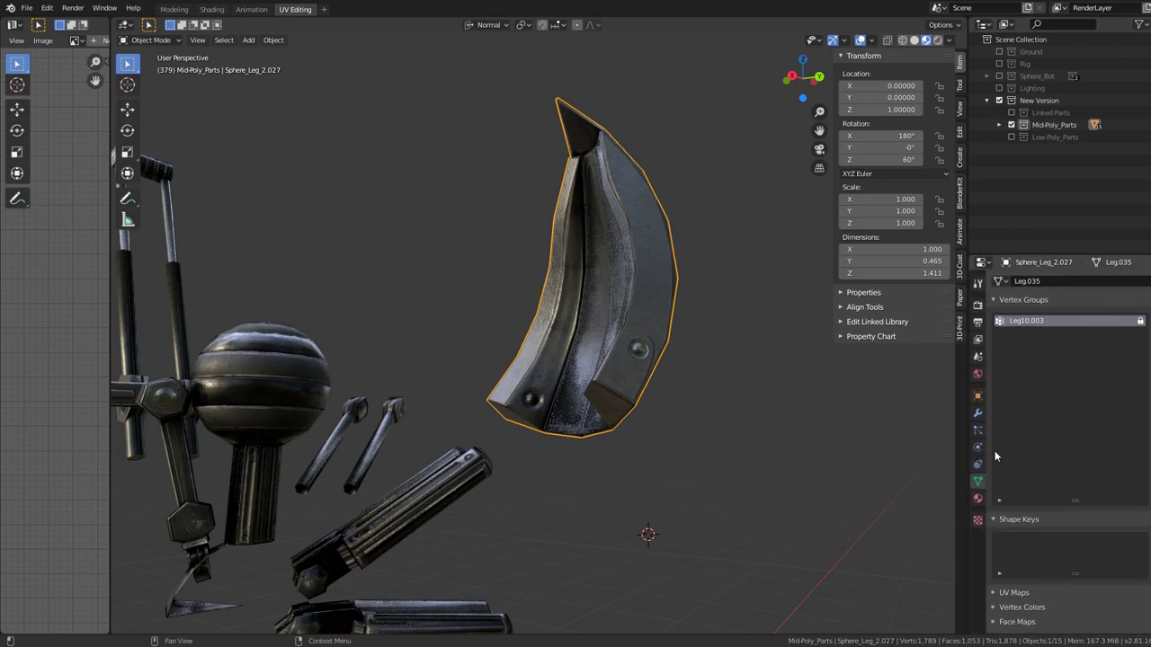
pyautogui.click(978, 413)
pyautogui.click(1039, 307)
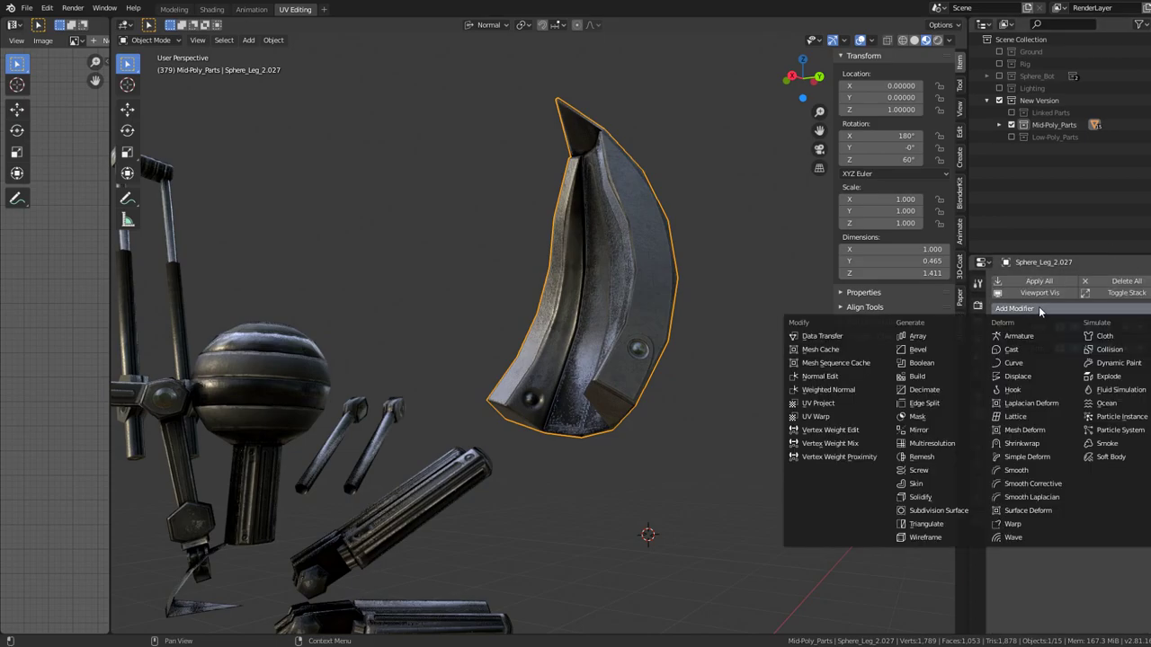
pyautogui.click(954, 512)
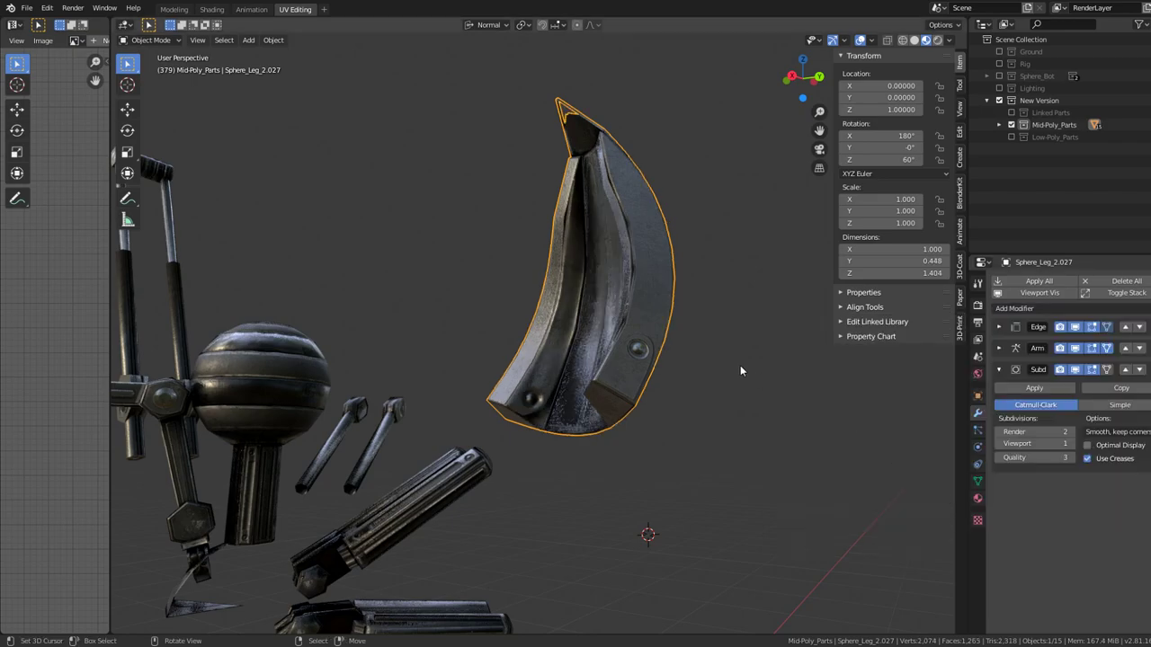
# - Move Subdivision Surface above Arm and Edge to the top of the stack
pyautogui.moveTo(740, 370); pyautogui.dragTo(573, 373)
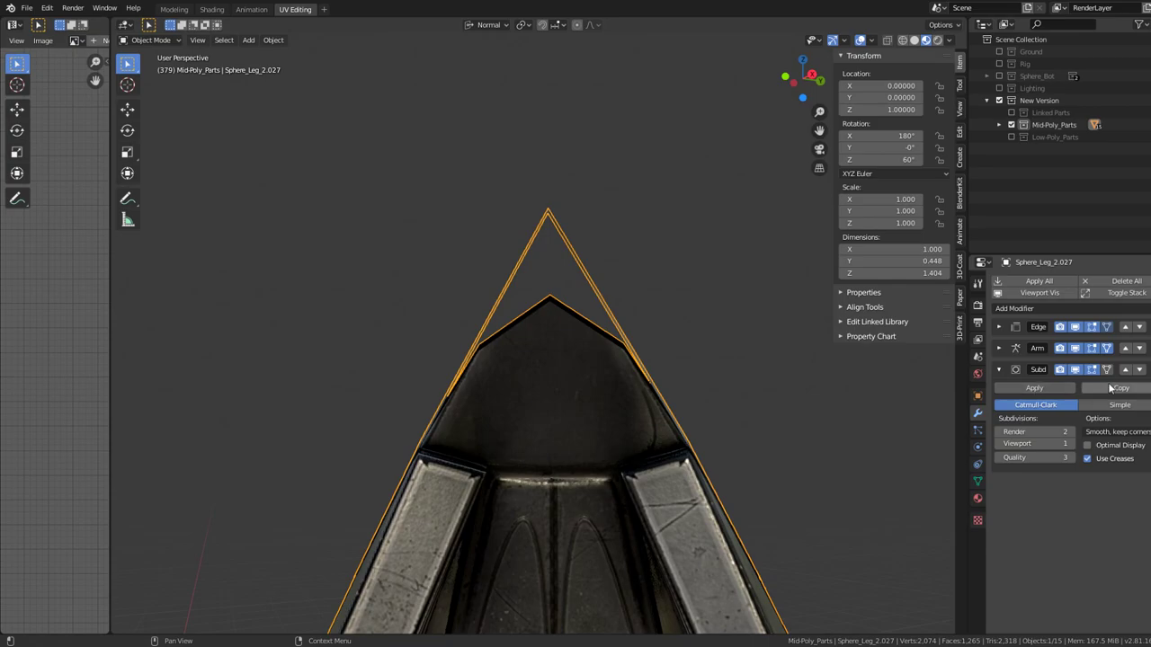
pyautogui.click(1126, 370)
pyautogui.click(1127, 350)
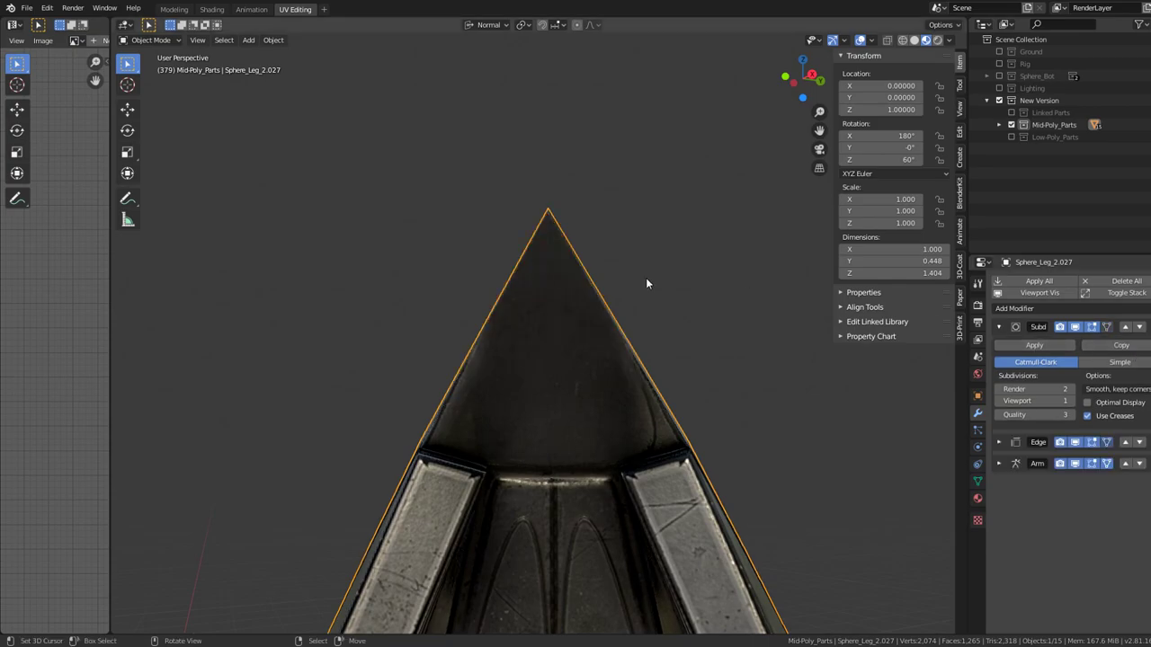
pyautogui.moveTo(646, 277); pyautogui.dragTo(435, 258)
pyautogui.scroll(-3)
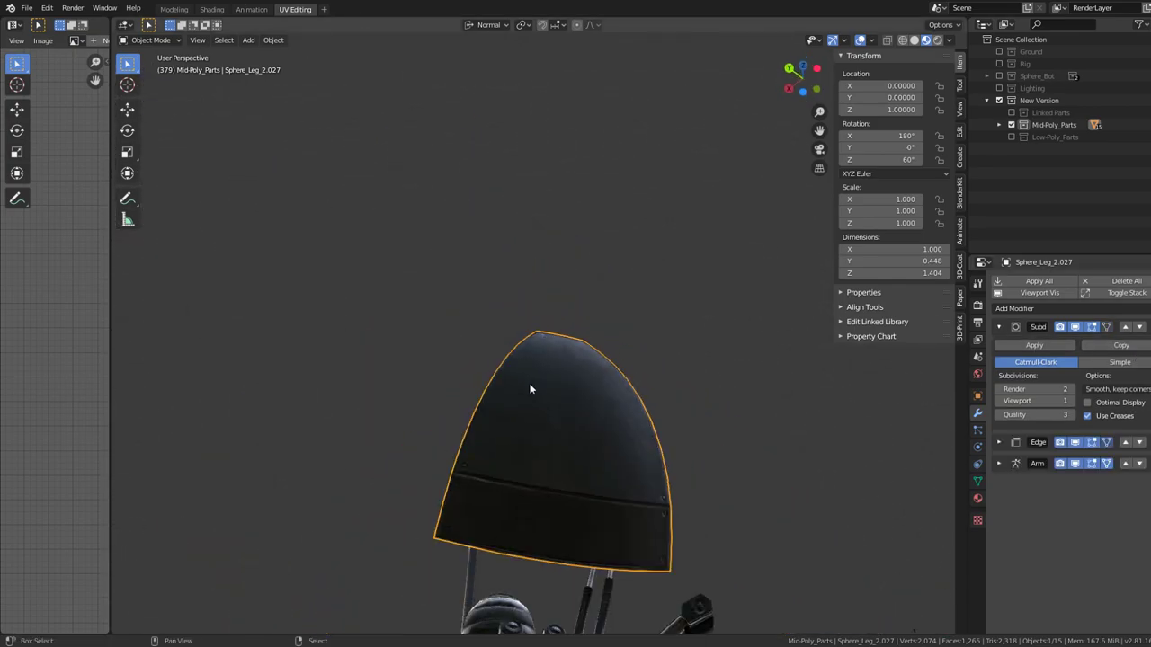
pyautogui.scroll(-3)
pyautogui.moveTo(549, 225); pyautogui.dragTo(1138, 349)
pyautogui.scroll(3)
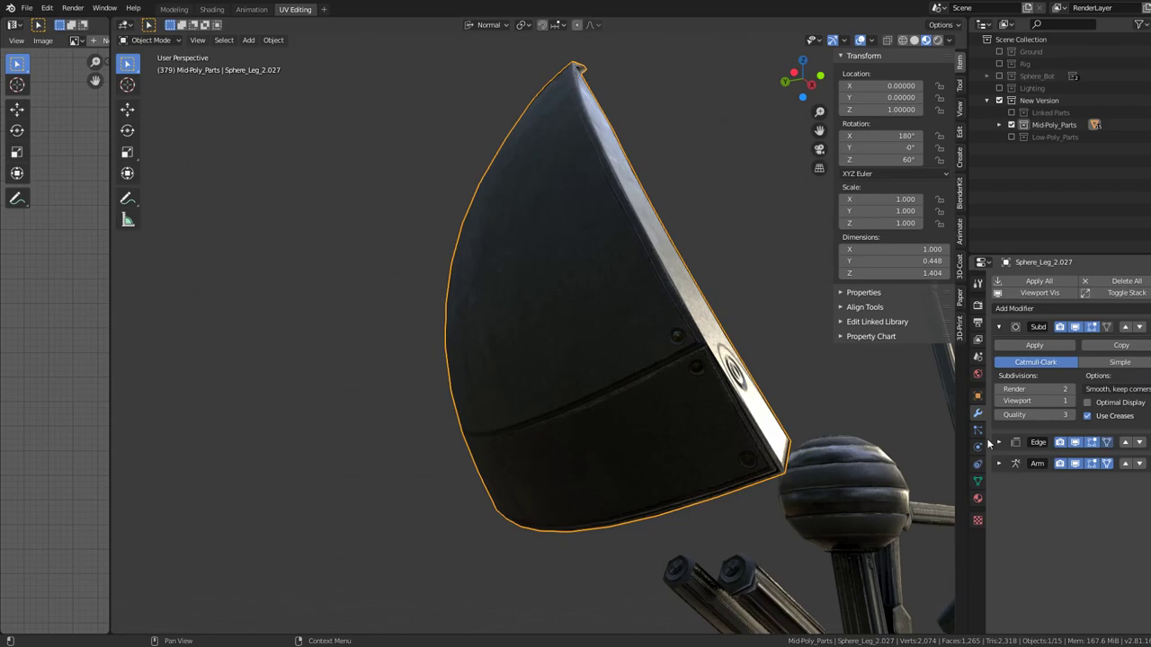
# - Turn on Wireframe display in the crescent's Viewport Display settings
pyautogui.click(979, 398)
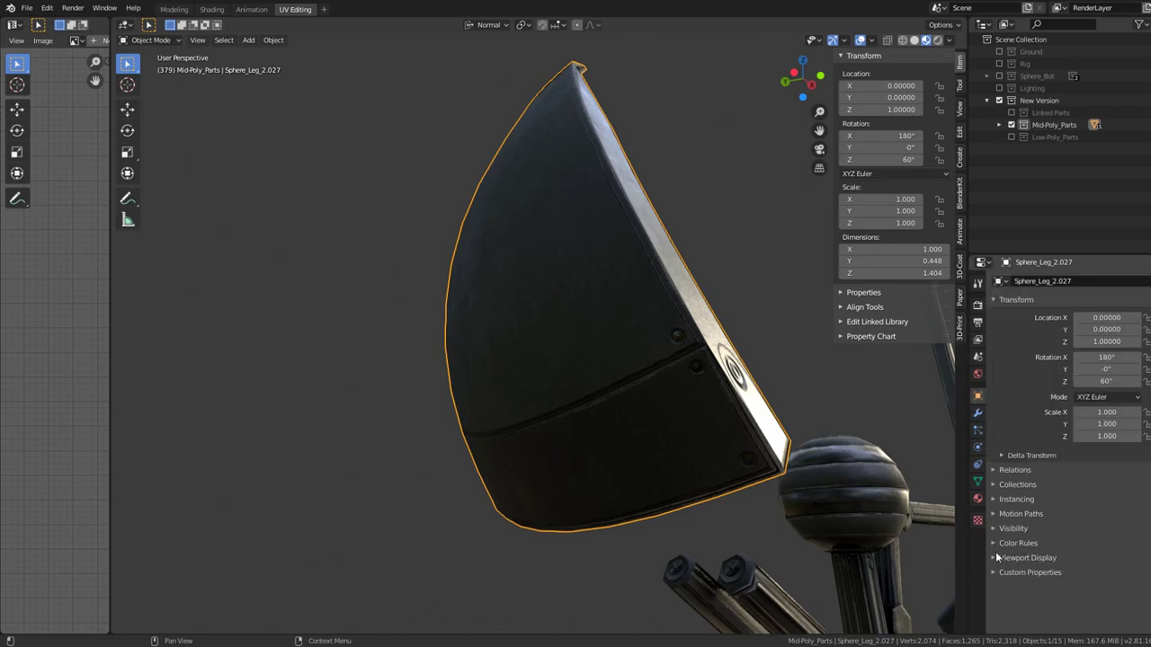
pyautogui.click(998, 559)
pyautogui.scroll(-3)
pyautogui.click(1058, 538)
pyautogui.moveTo(629, 342); pyautogui.dragTo(543, 204)
# - Enable wireframe display for all parts, then select the sphere joint Sphere_Bot.124
pyautogui.click(548, 274)
pyautogui.press('a')
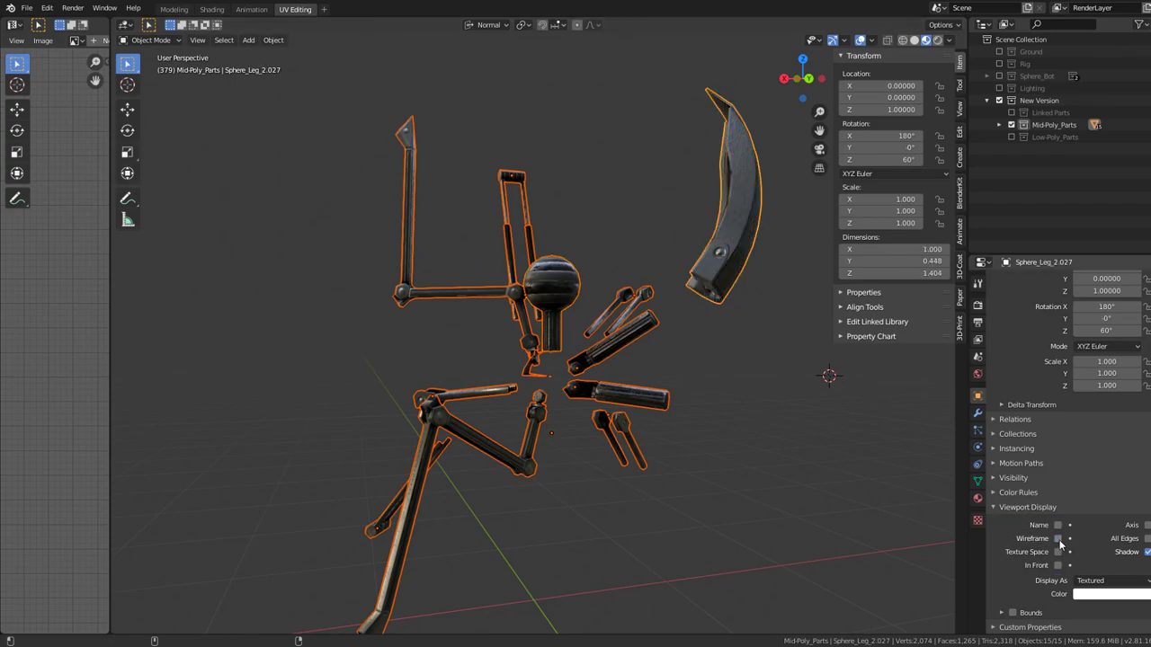
pyautogui.click(1058, 538)
pyautogui.click(1059, 538)
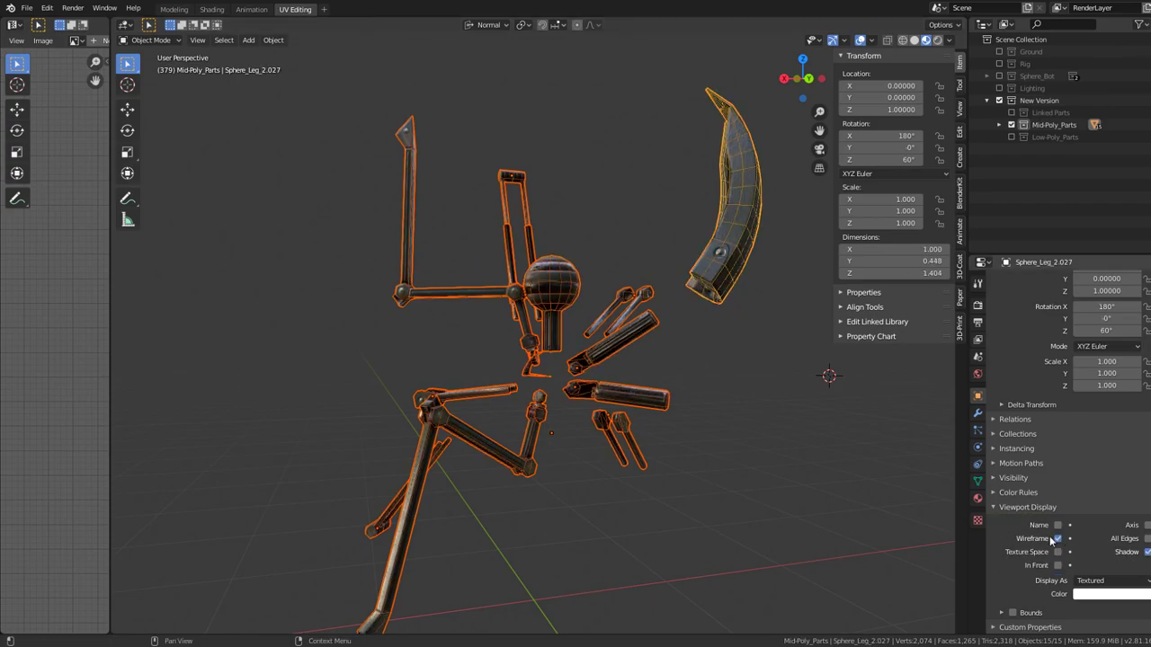
pyautogui.scroll(3)
pyautogui.click(558, 330)
pyautogui.moveTo(557, 330); pyautogui.dragTo(761, 279)
pyautogui.scroll(3)
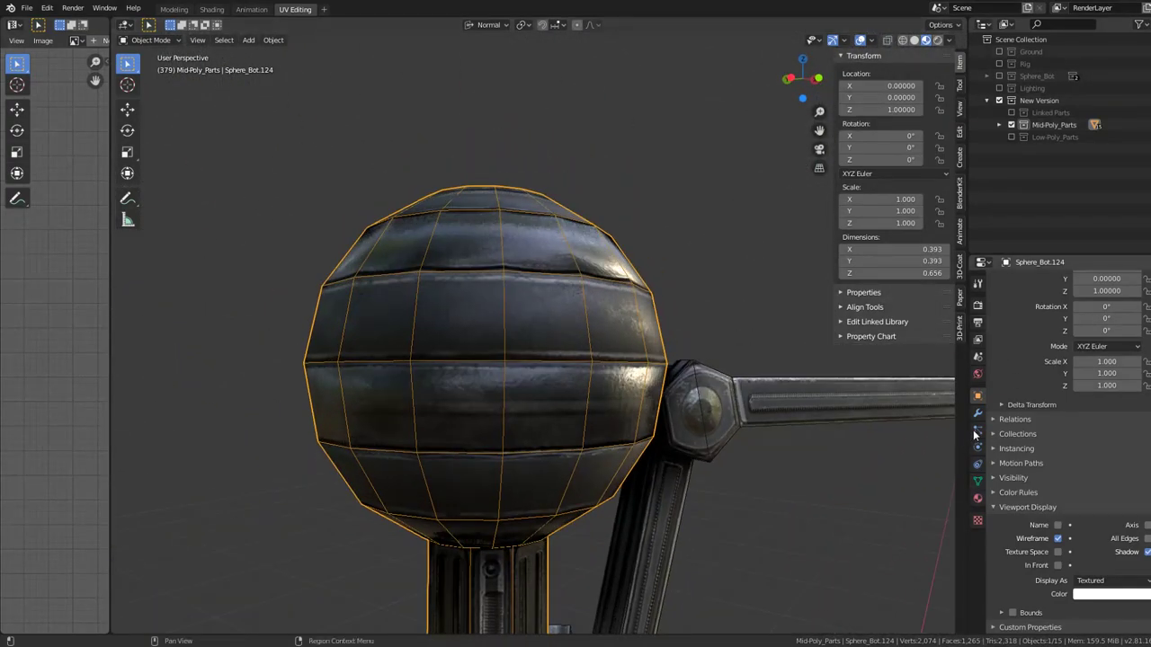
# - Add a Subdivision Surface modifier to Sphere_Bot.124 and move it to the top of the stack
pyautogui.click(977, 412)
pyautogui.click(1080, 309)
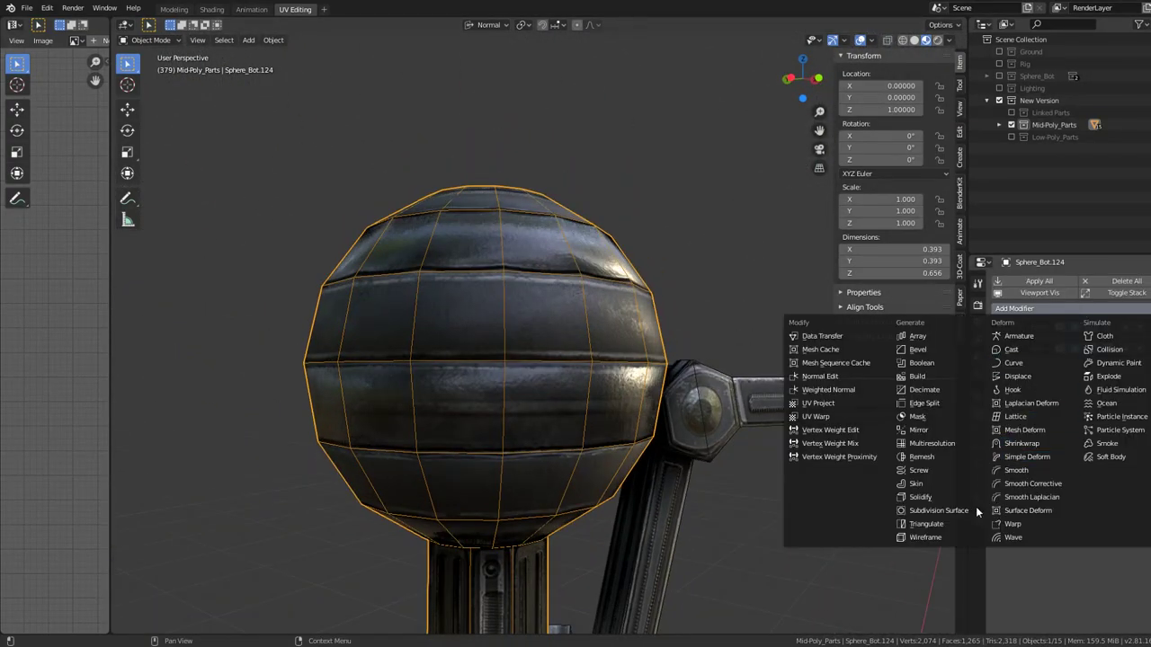
pyautogui.click(975, 507)
pyautogui.moveTo(698, 418); pyautogui.dragTo(569, 289)
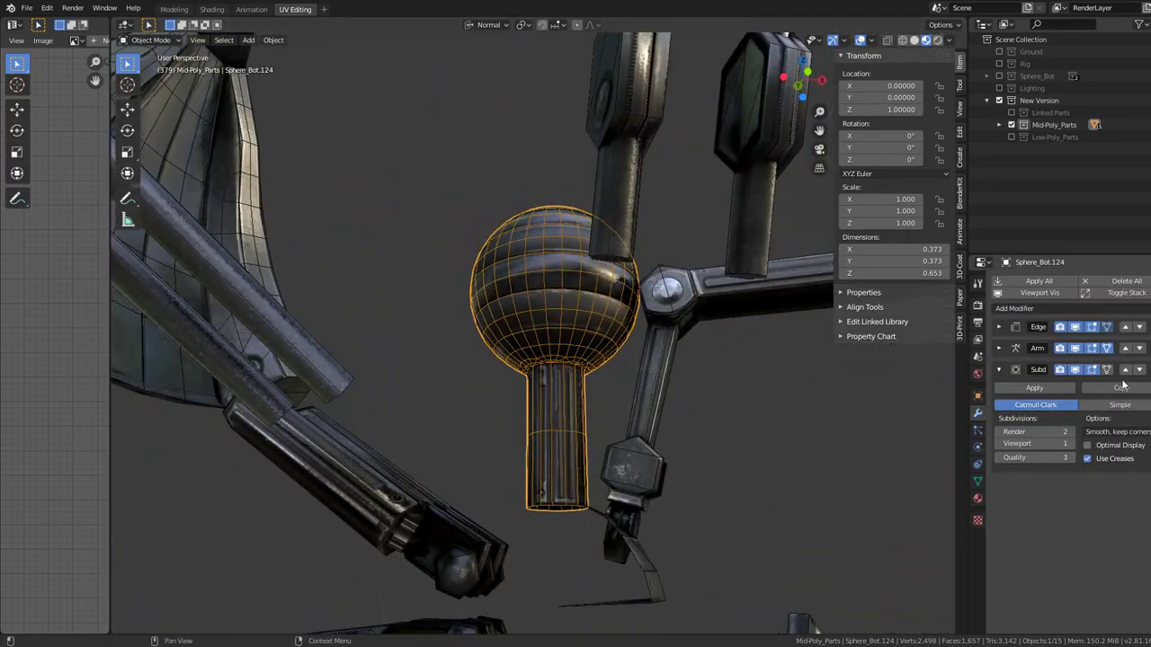
pyautogui.click(1125, 370)
pyautogui.click(1125, 353)
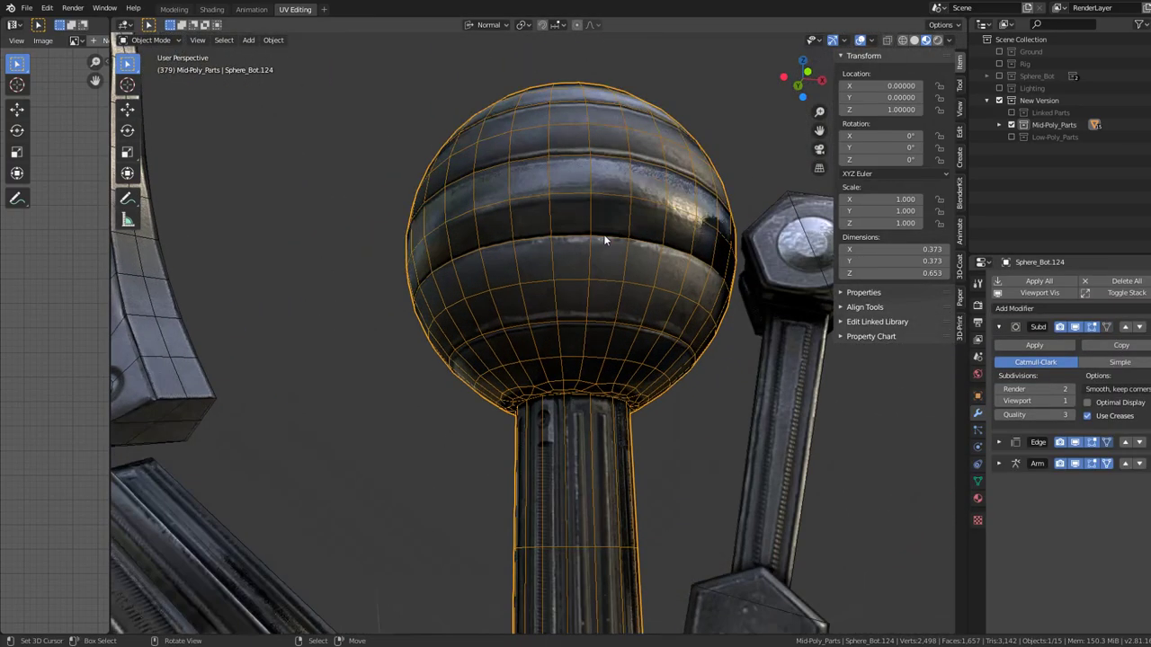
pyautogui.moveTo(604, 234); pyautogui.dragTo(488, 285)
pyautogui.scroll(-3)
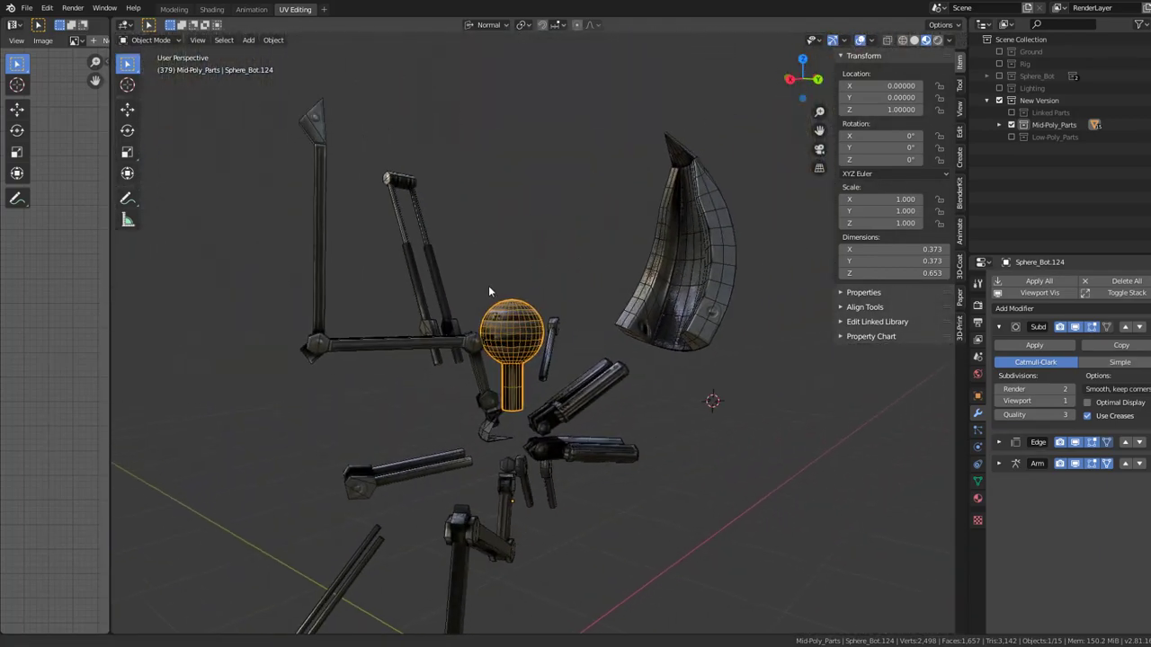
# - Hide the horn-shaped leg part and select the bent arm Sphere_Bot.125
pyautogui.click(679, 284)
pyautogui.press('h')
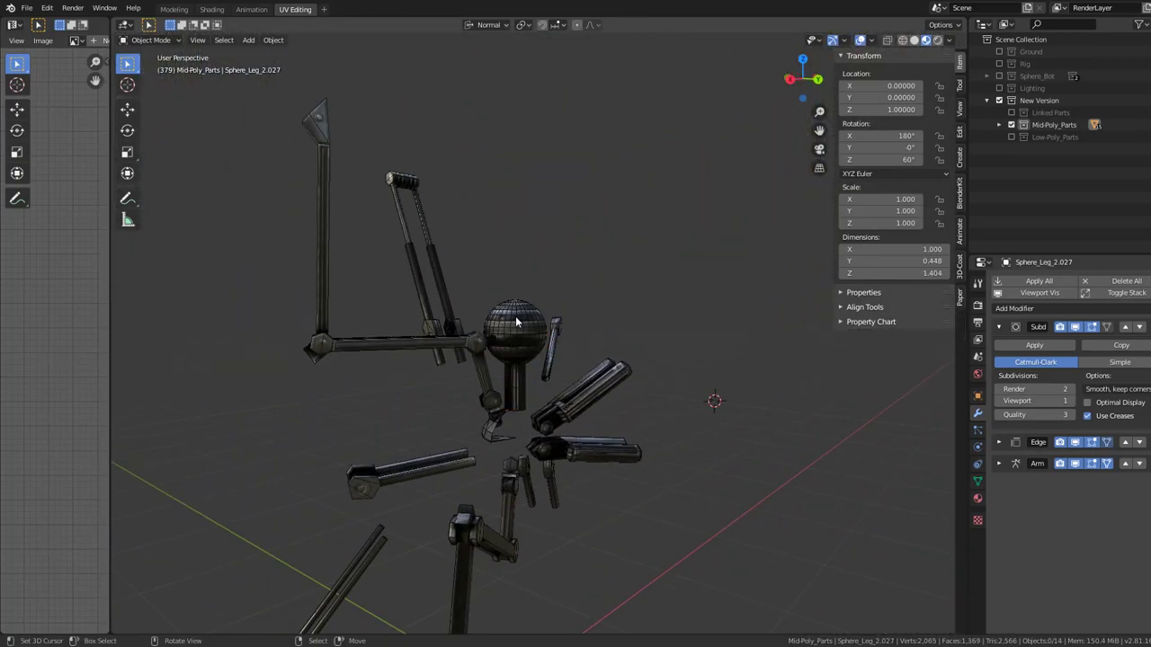
pyautogui.click(493, 377)
pyautogui.scroll(3)
pyautogui.moveTo(591, 323); pyautogui.dragTo(630, 297)
# - Add a Subdivision Surface modifier to the arm and move it first in the stack
pyautogui.click(1097, 306)
pyautogui.click(959, 510)
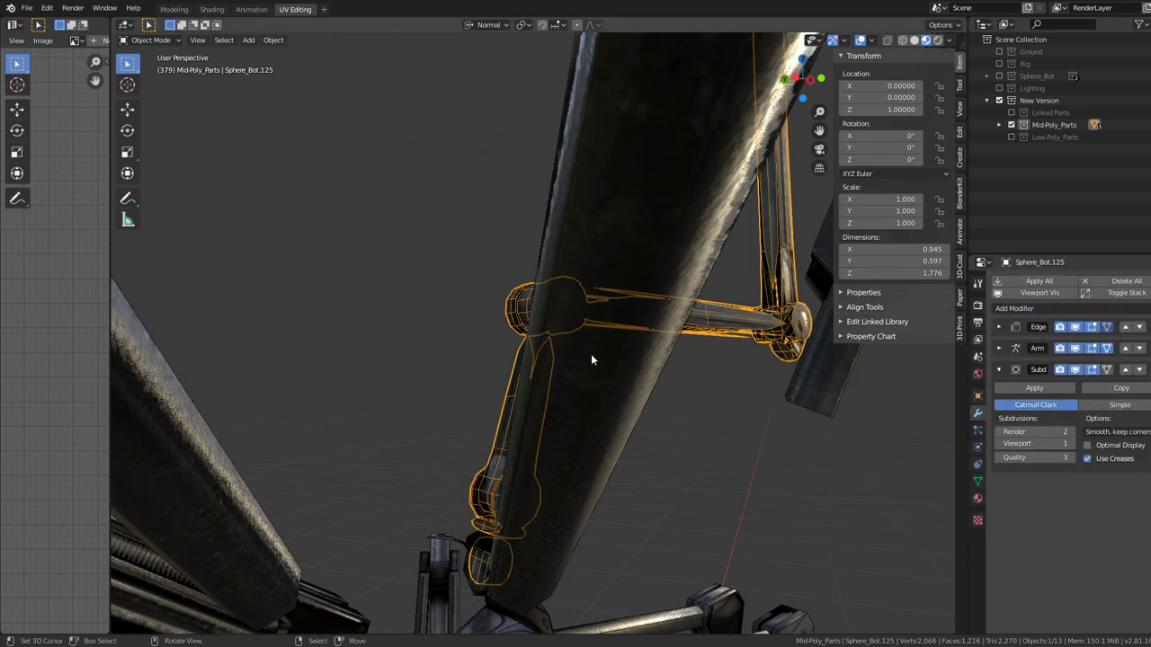
pyautogui.scroll(-3)
pyautogui.click(1125, 369)
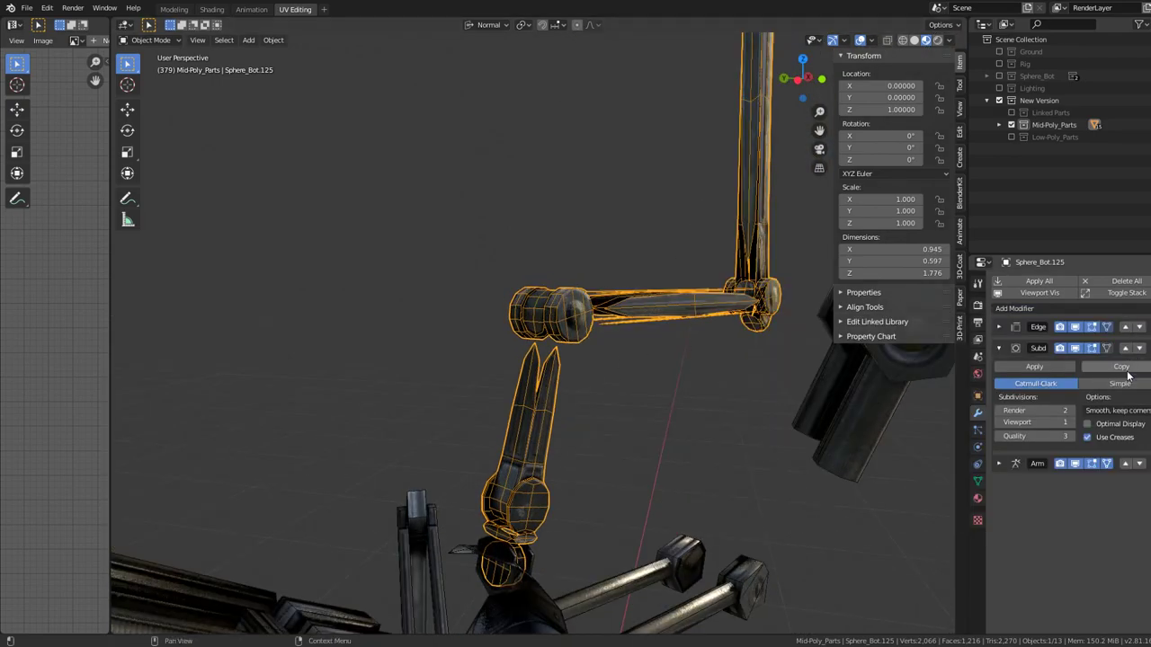
pyautogui.click(1126, 352)
pyautogui.scroll(3)
pyautogui.moveTo(599, 322); pyautogui.dragTo(516, 237)
# - In Edge select mode, select all seam edges of the arm via Select Similar > Seam
pyautogui.press('Tab')
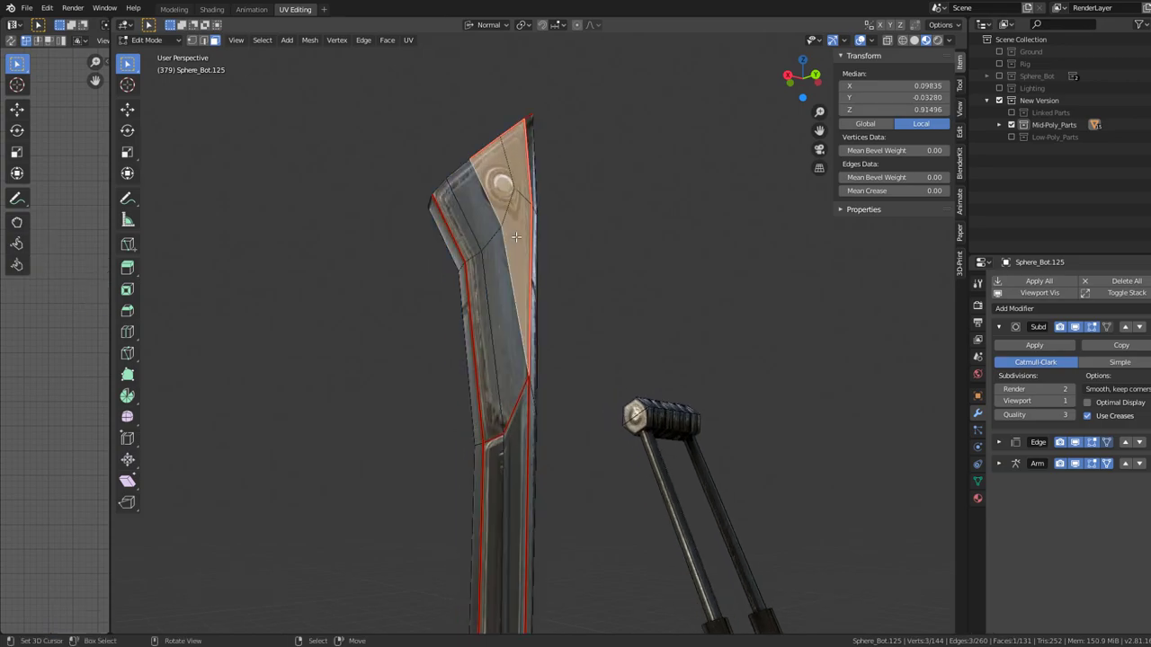
pyautogui.click(203, 40)
pyautogui.click(519, 254)
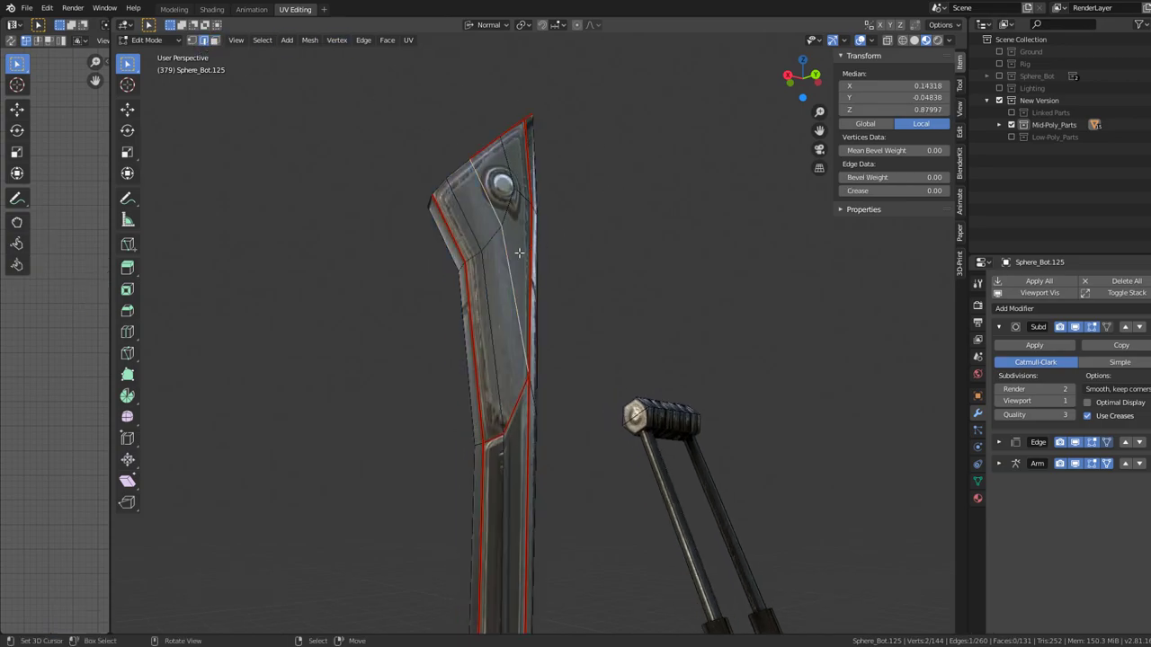
pyautogui.click(260, 41)
pyautogui.moveTo(288, 174)
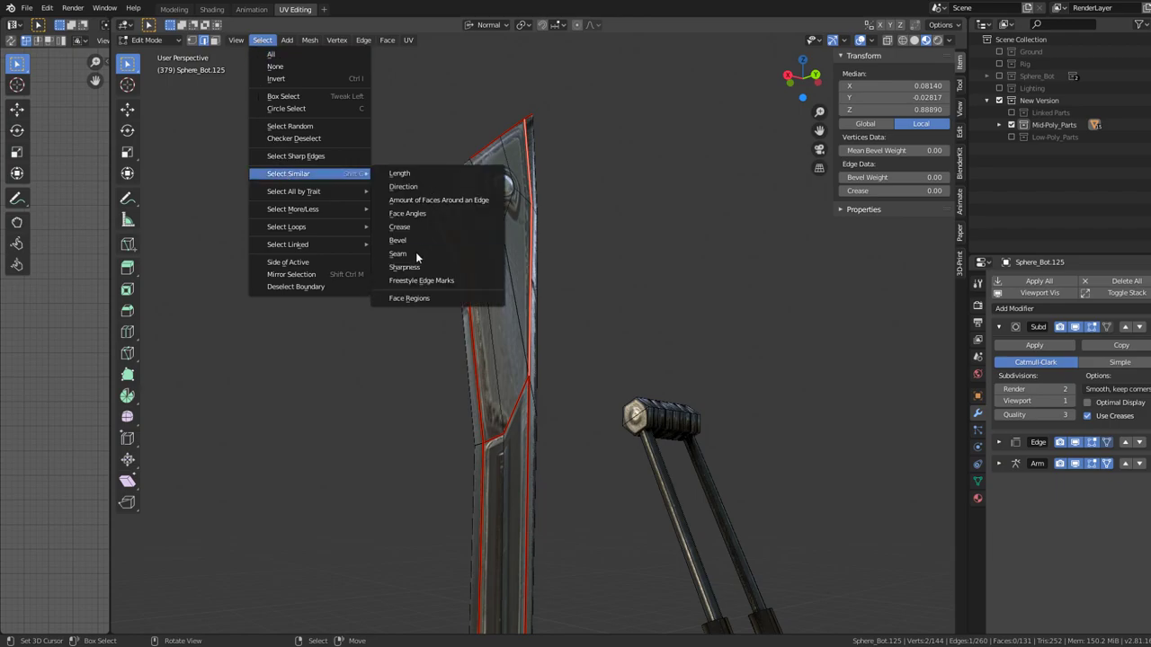
pyautogui.click(417, 256)
# - Set the seam edges' Mean Crease to 1.00 and return to Object Mode
pyautogui.moveTo(888, 191); pyautogui.dragTo(936, 191)
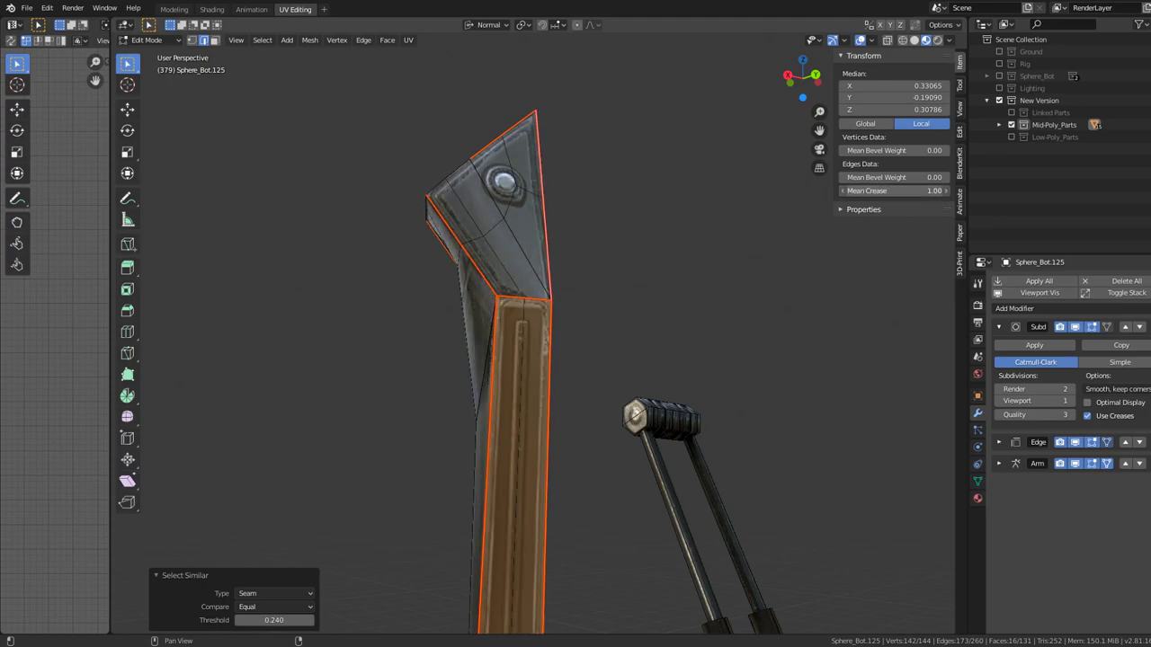
pyautogui.moveTo(501, 280); pyautogui.dragTo(388, 256)
pyautogui.scroll(-3)
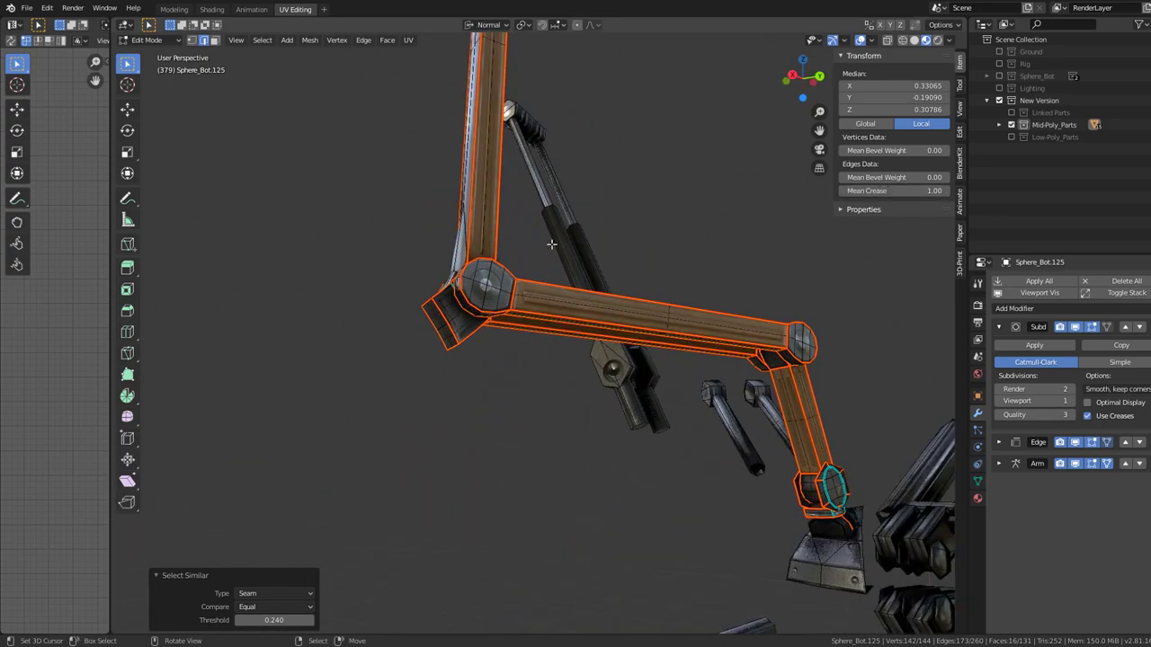
pyautogui.scroll(3)
pyautogui.scroll(3)
pyautogui.press('Tab')
pyautogui.scroll(-3)
pyautogui.moveTo(440, 288); pyautogui.dragTo(504, 270)
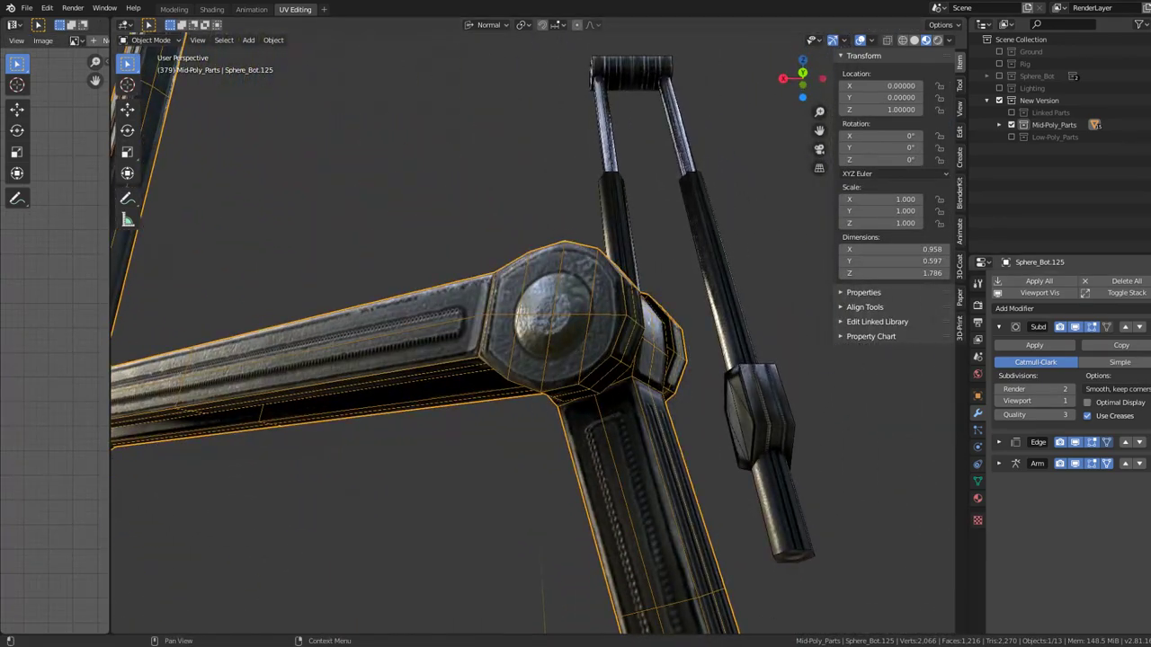
# - Toggle the Subdivision viewport preview off and on to compare the arm's smoothing
pyautogui.click(1079, 330)
pyautogui.click(1079, 329)
pyautogui.click(1080, 330)
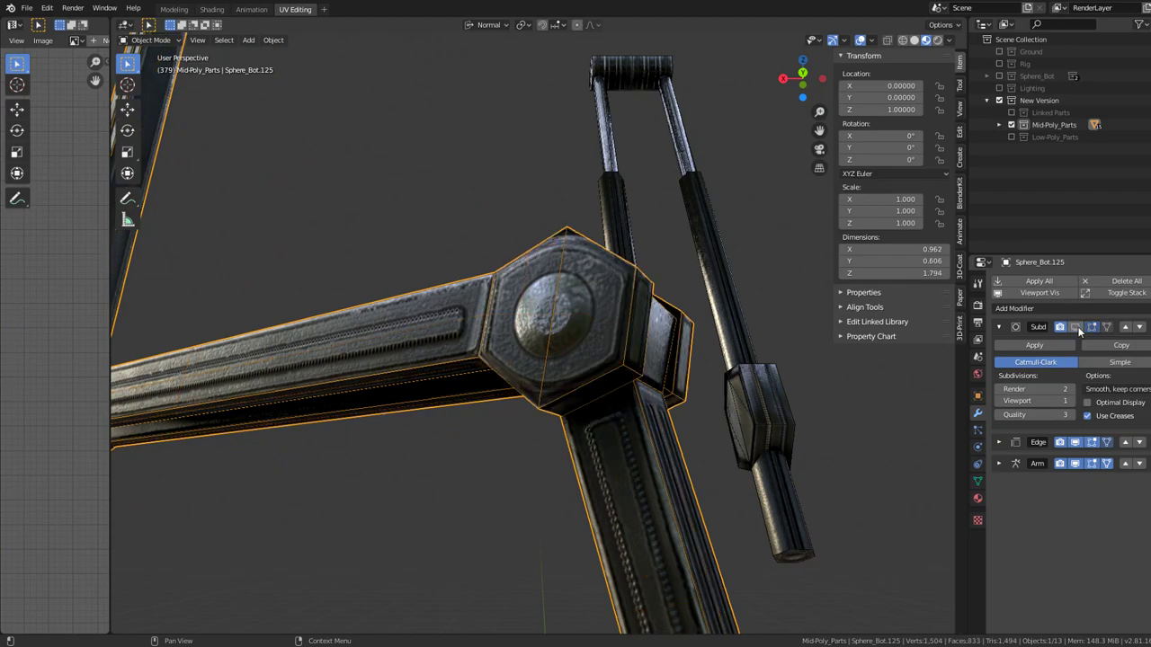
pyautogui.click(1079, 329)
pyautogui.moveTo(540, 359); pyautogui.dragTo(512, 265)
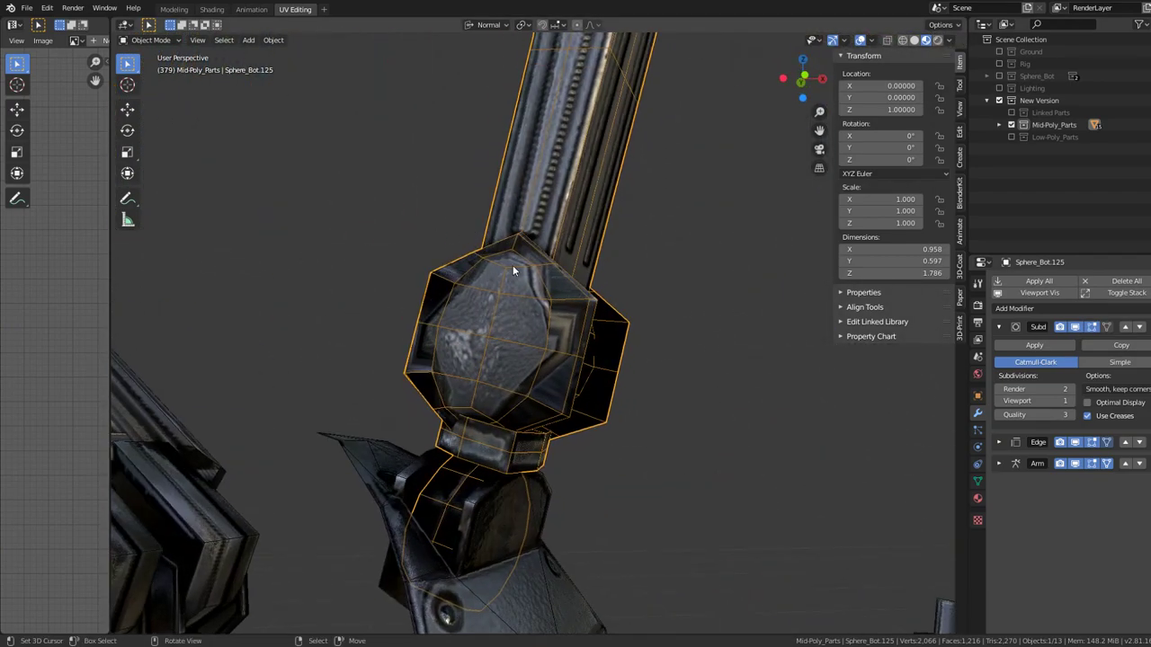
# - Select all sharp edges, crease them to 1.00, and set viewport subdivision level to 2
pyautogui.press('Tab')
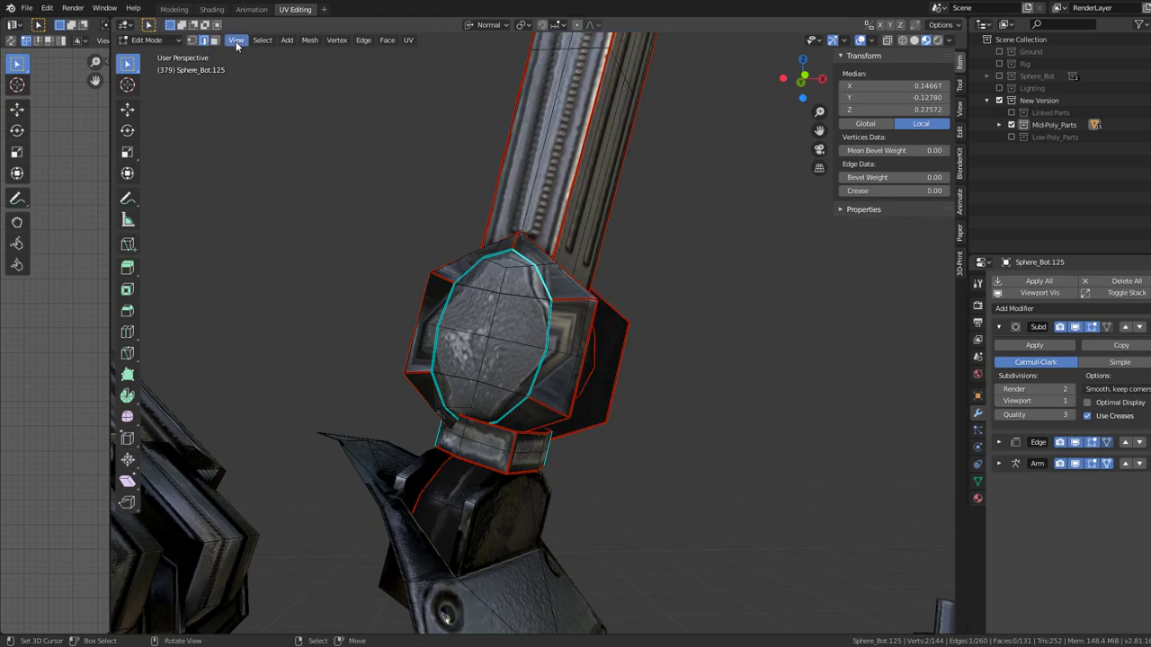
pyautogui.click(262, 42)
pyautogui.moveTo(289, 174)
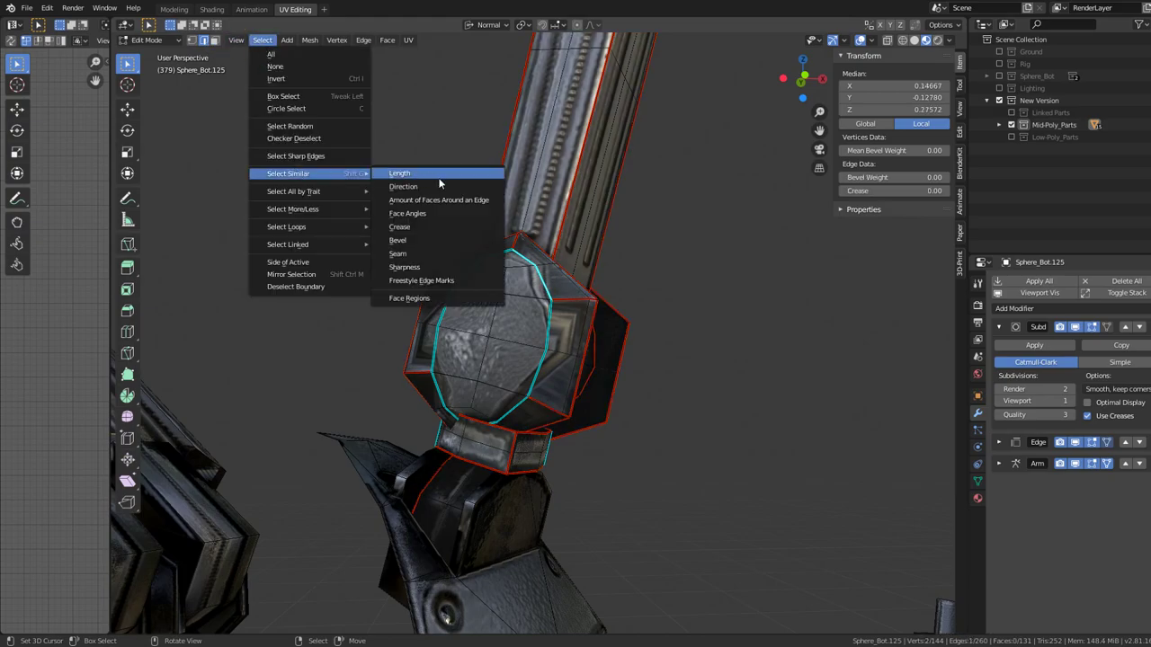
pyautogui.click(422, 268)
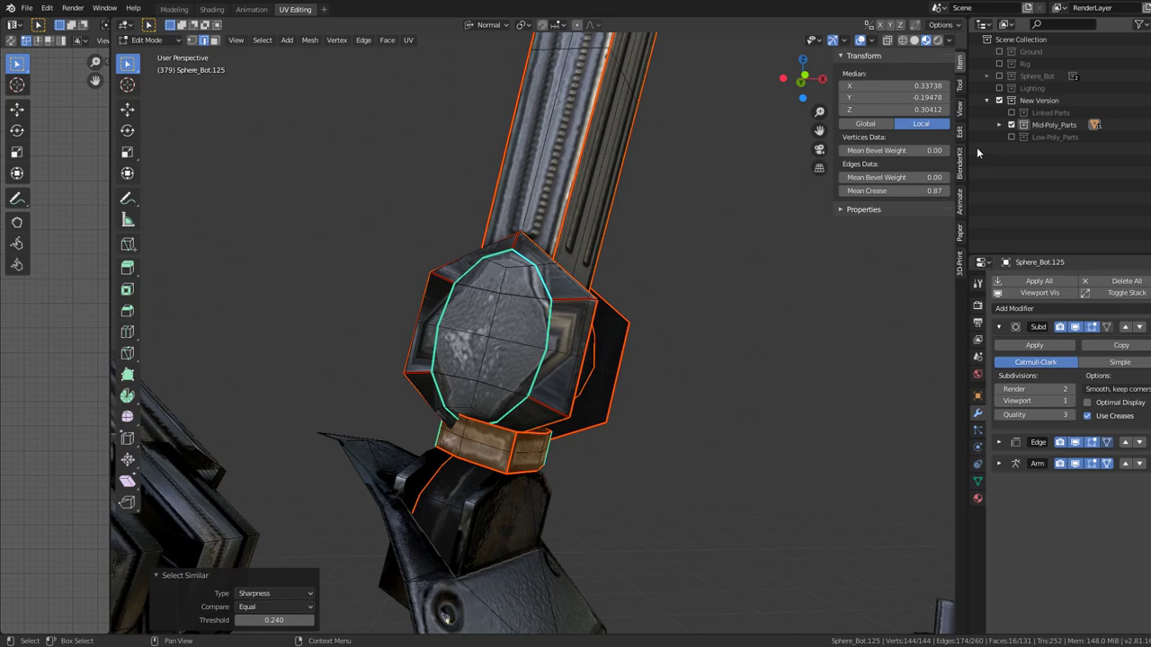
pyautogui.moveTo(899, 191); pyautogui.dragTo(911, 190)
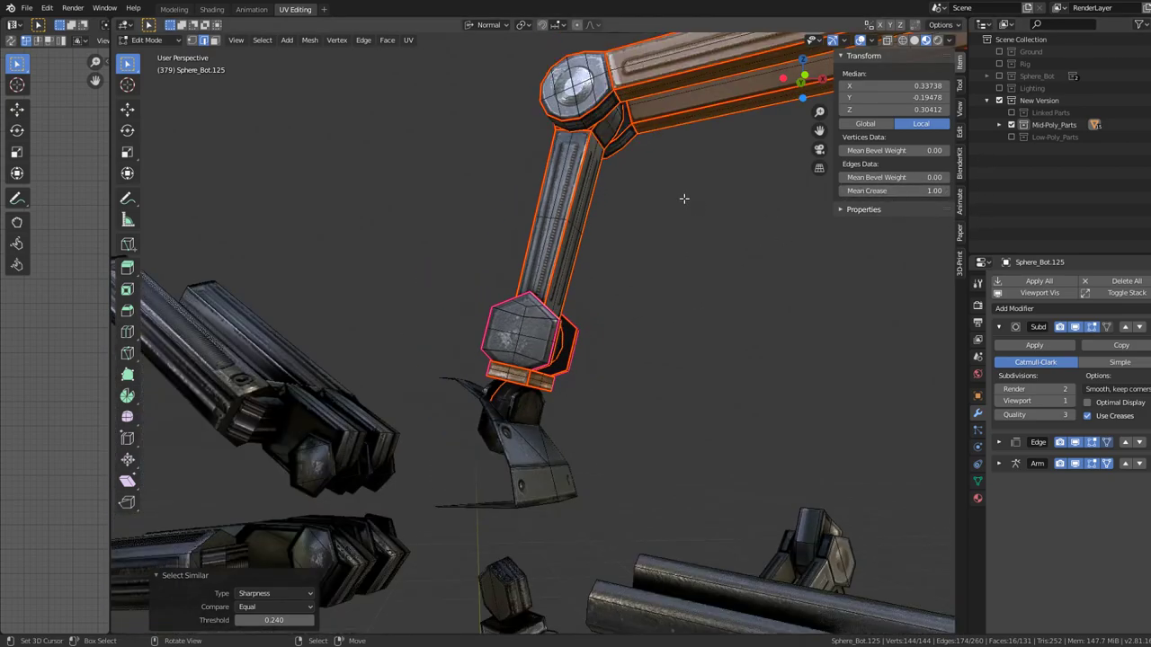
pyautogui.moveTo(686, 196); pyautogui.dragTo(654, 381)
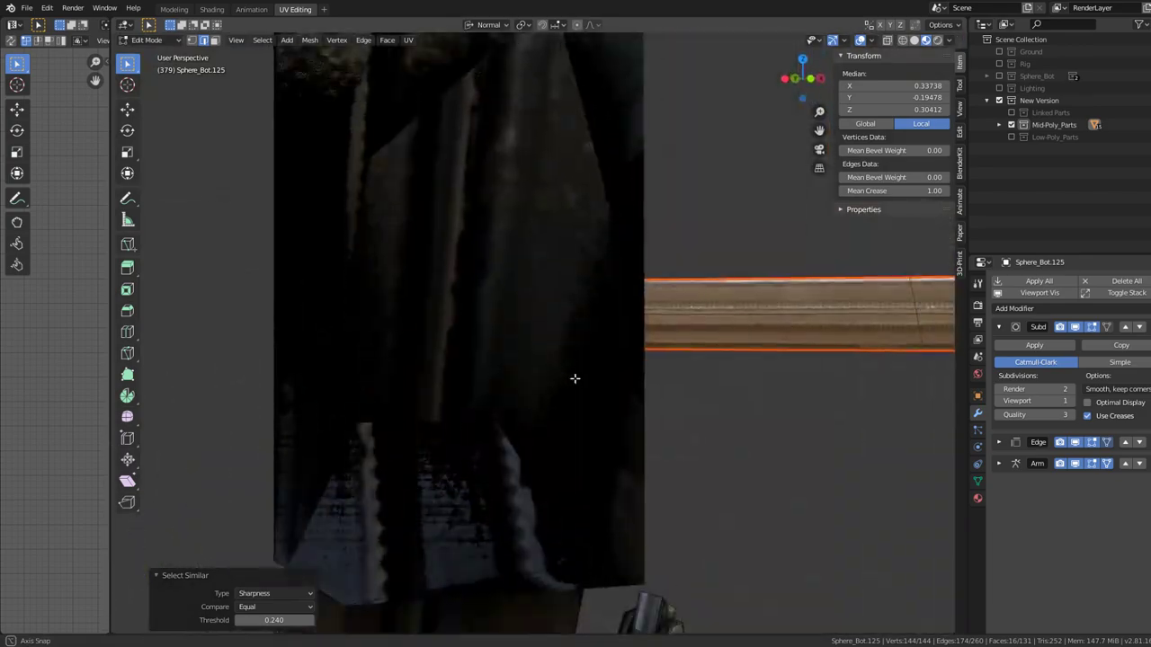
pyautogui.moveTo(472, 310); pyautogui.dragTo(637, 348)
pyautogui.hotkey('ctrl', '2')
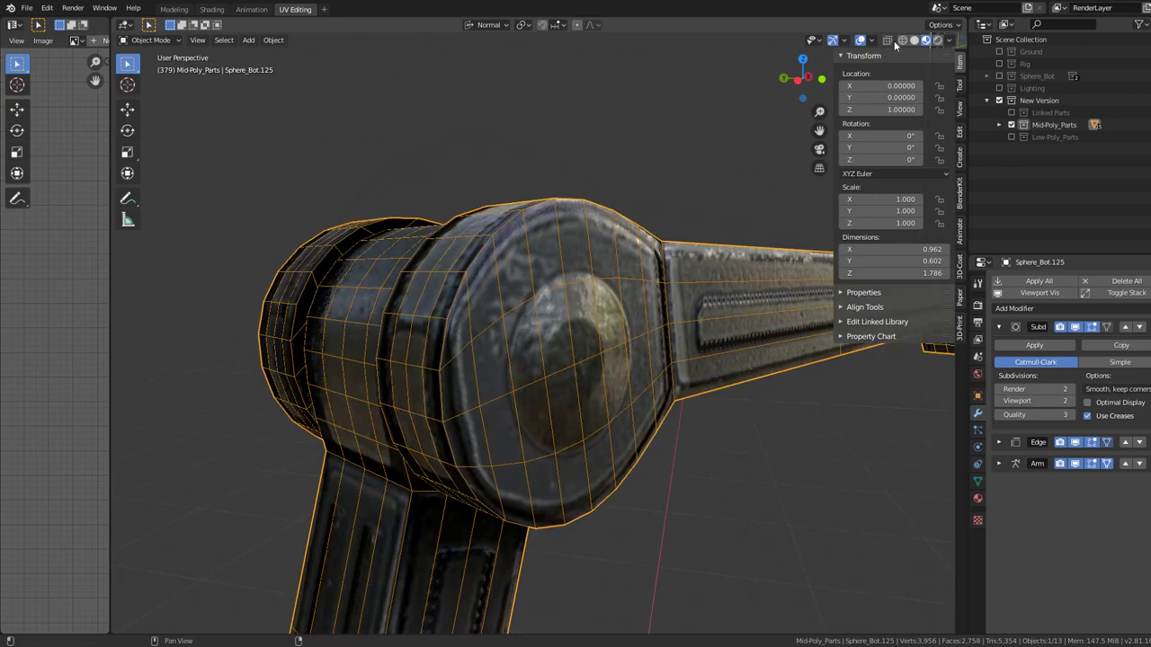
# - Hide overlays, then crease the arm's selected edges to 1.00 in Edit Mode
pyautogui.click(860, 44)
pyautogui.moveTo(414, 286); pyautogui.dragTo(518, 352)
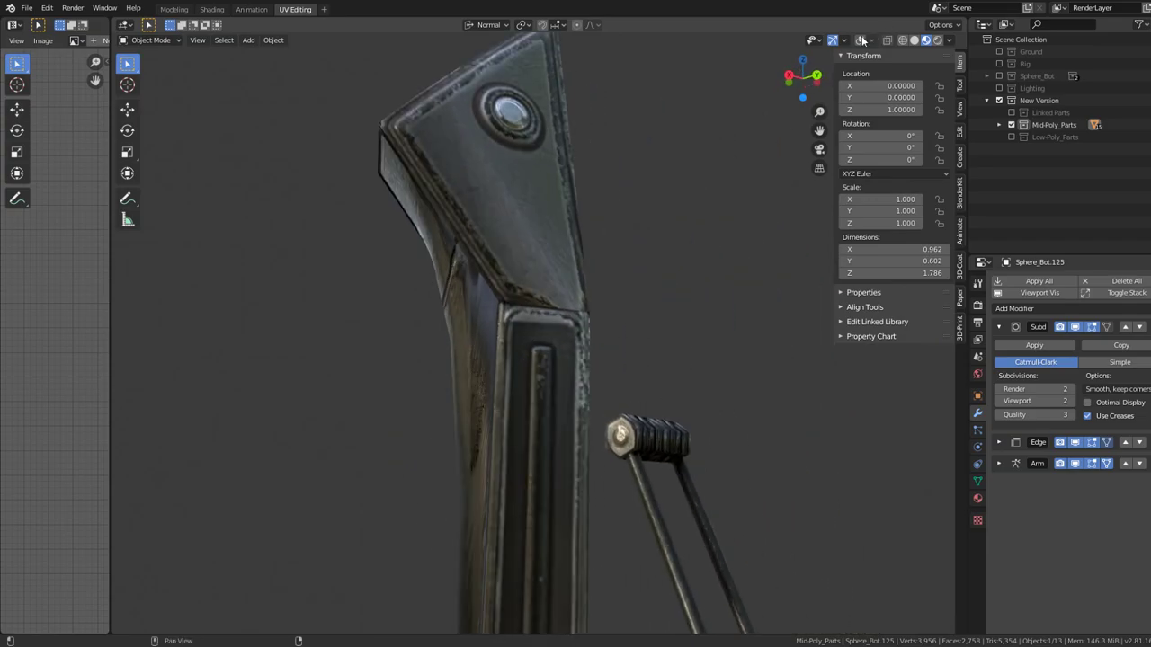
pyautogui.click(513, 264)
pyautogui.press('Tab')
pyautogui.moveTo(509, 291); pyautogui.dragTo(626, 322)
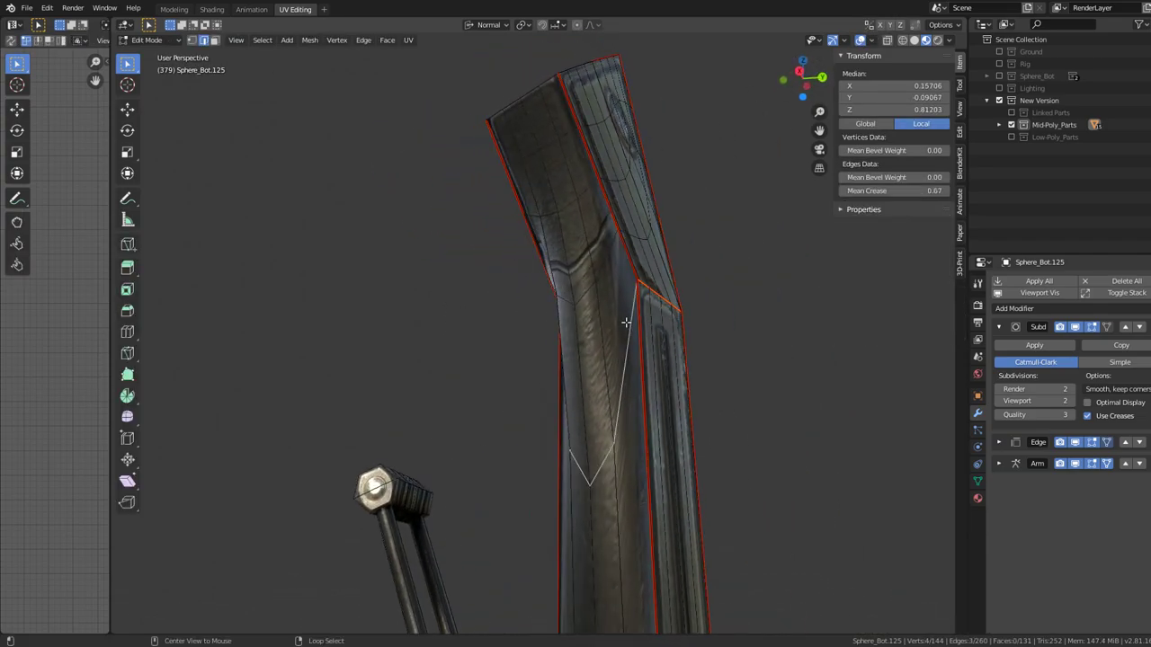
pyautogui.moveTo(909, 191); pyautogui.dragTo(940, 190)
pyautogui.press('Tab')
pyautogui.moveTo(774, 227); pyautogui.dragTo(502, 357)
pyautogui.press('Tab')
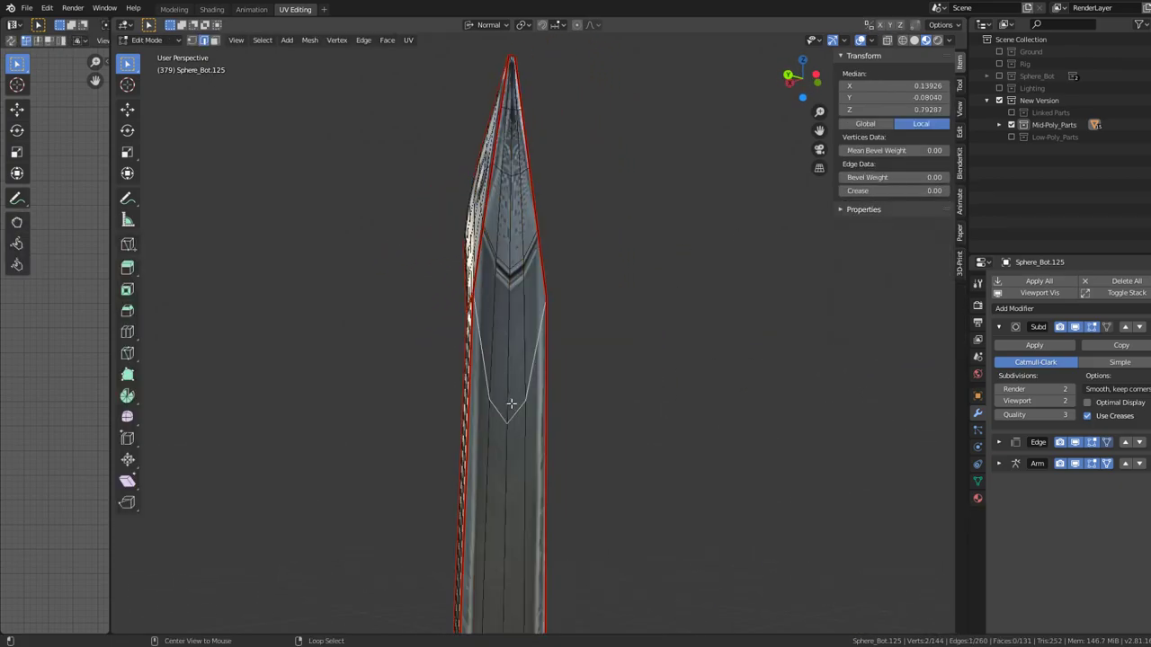
pyautogui.press('Tab')
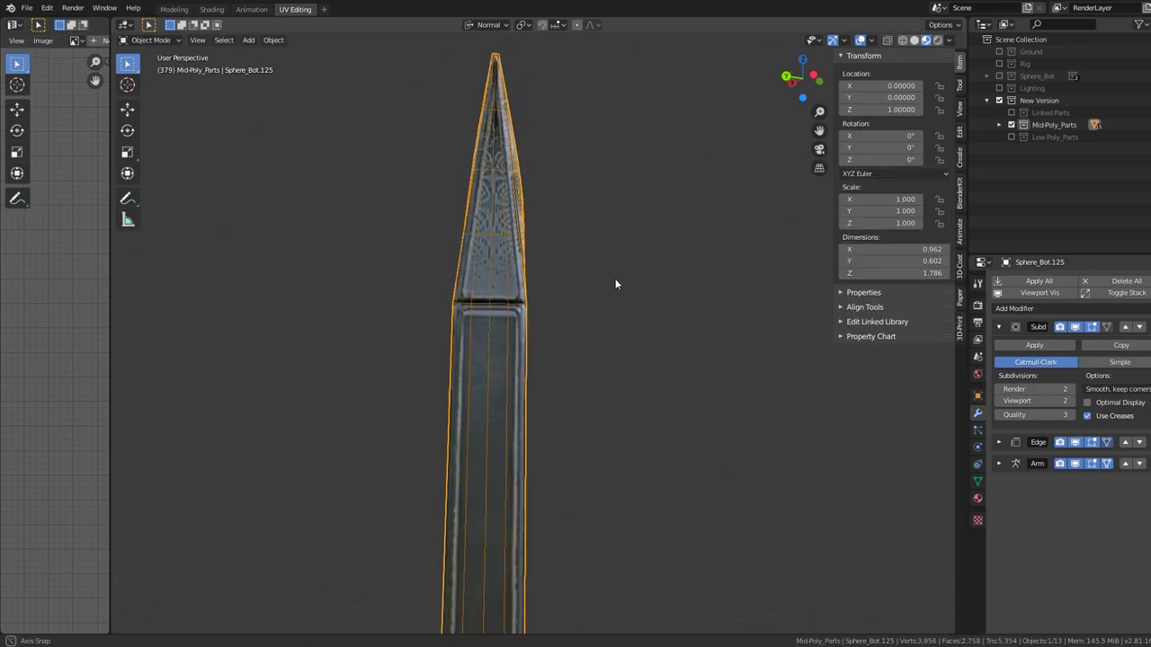
# - Lower the arm's Subdivision Surface viewport level to 1
pyautogui.moveTo(617, 285); pyautogui.dragTo(481, 299)
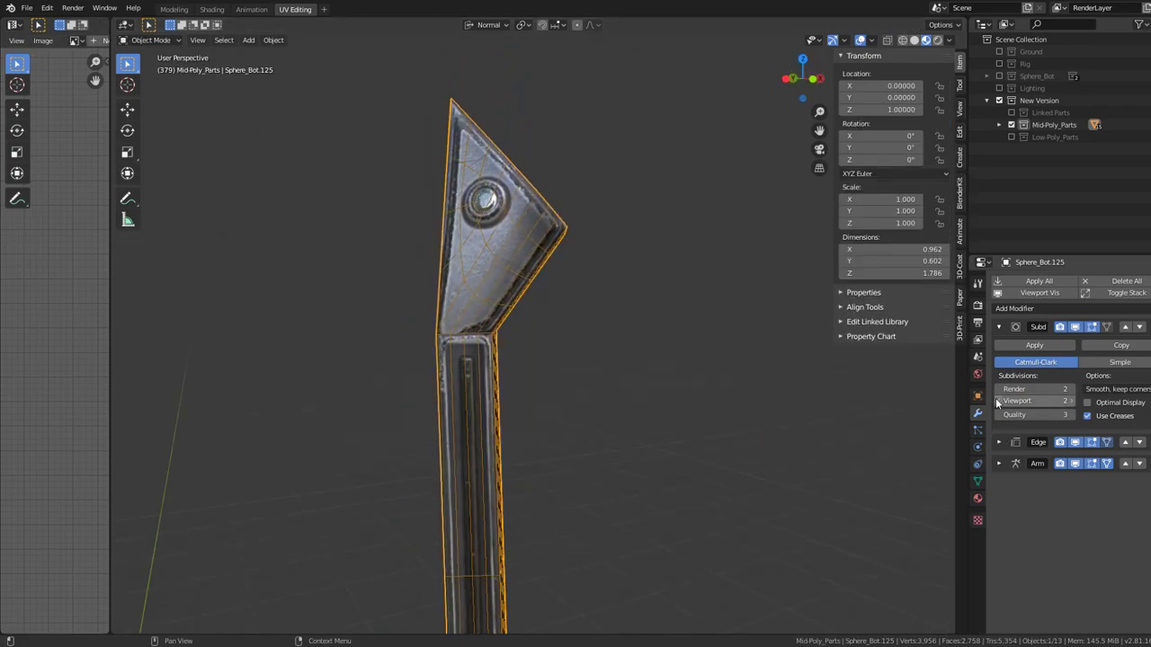
pyautogui.click(998, 400)
pyautogui.scroll(-3)
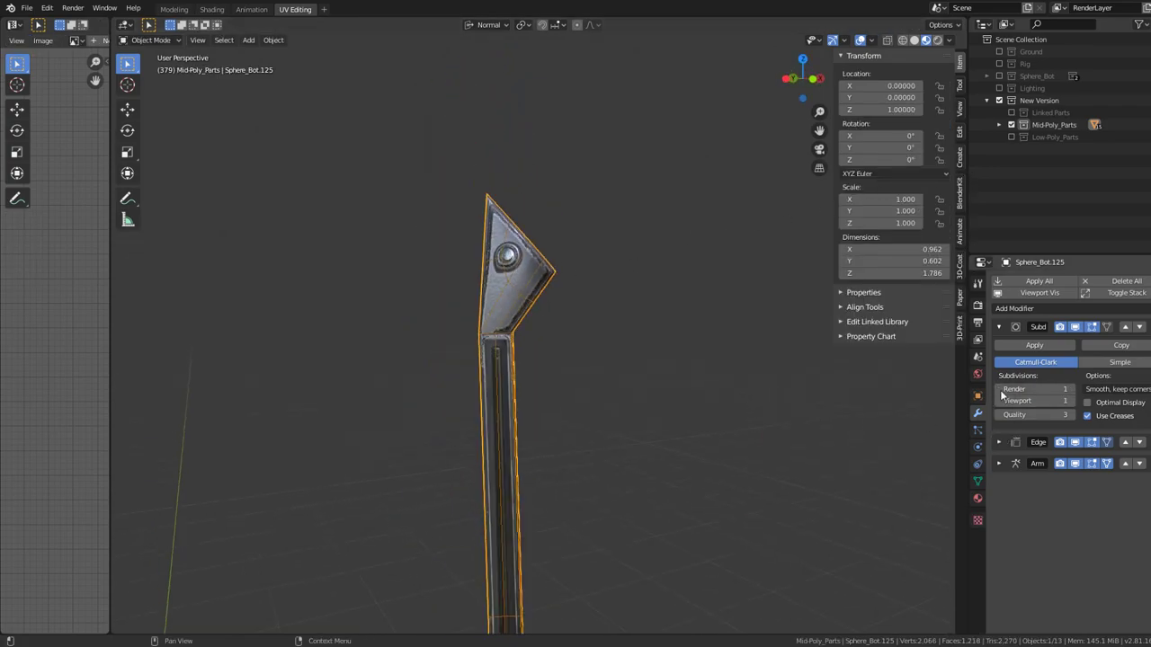
pyautogui.moveTo(539, 204); pyautogui.dragTo(547, 245)
# - In Edit Mode, fully crease the blade's diagonal edge to 1.00, viewing it from both sides
pyautogui.press('Tab')
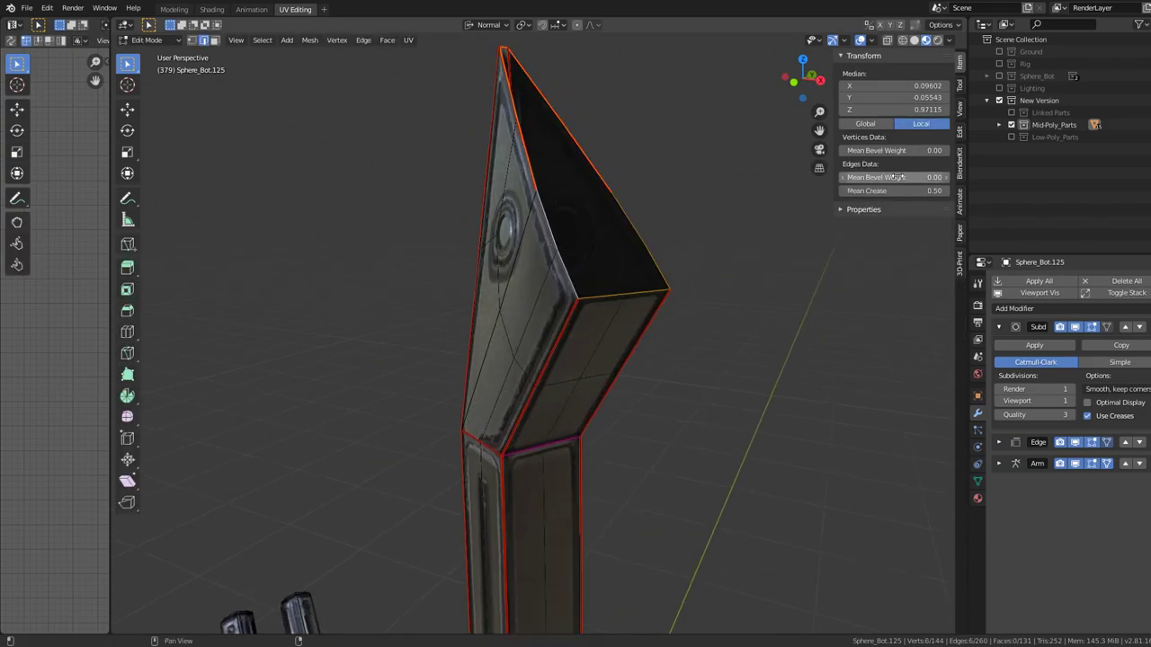
pyautogui.moveTo(587, 286); pyautogui.dragTo(548, 253)
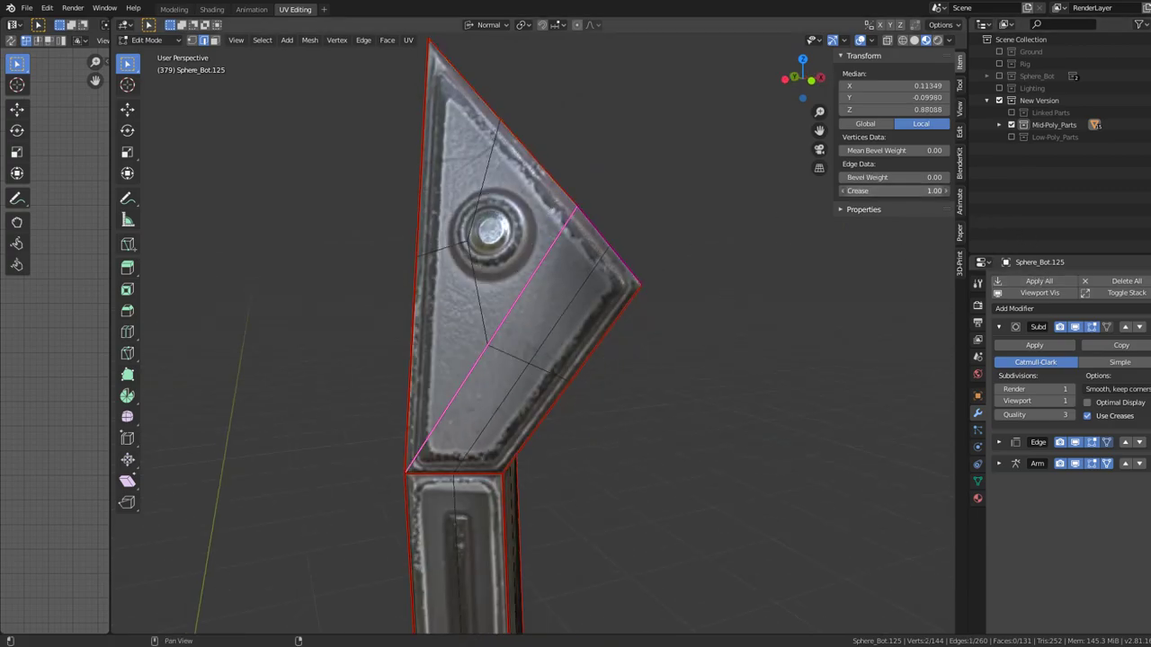
pyautogui.moveTo(895, 191); pyautogui.dragTo(939, 191)
pyautogui.moveTo(652, 300); pyautogui.dragTo(436, 283)
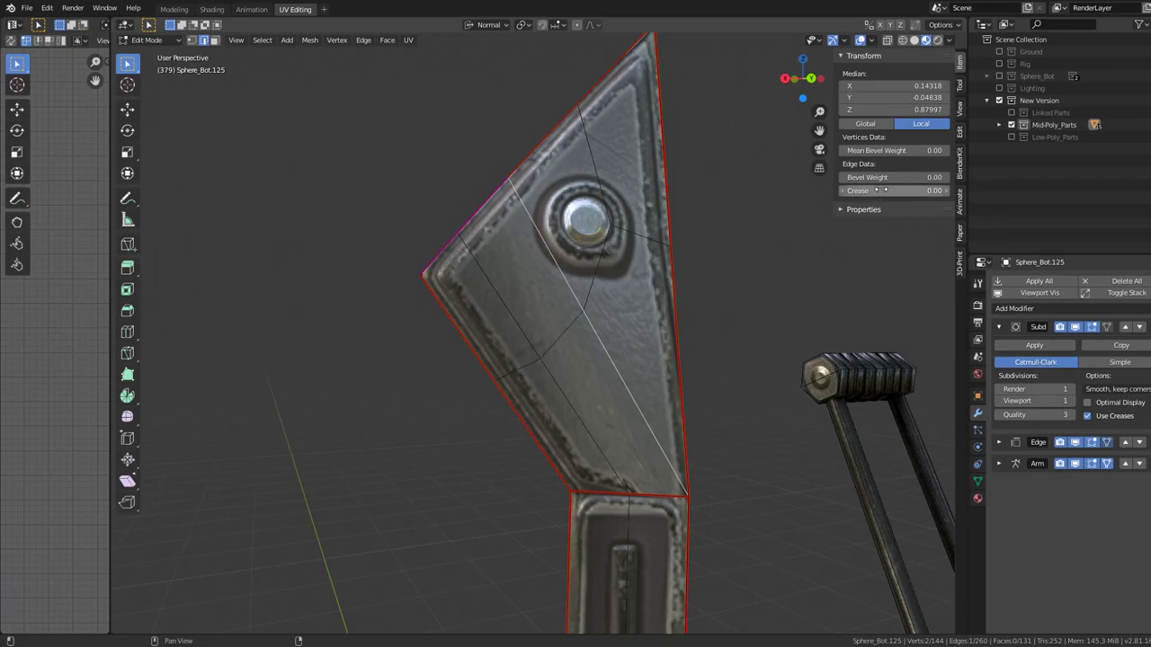
pyautogui.moveTo(882, 190); pyautogui.dragTo(939, 190)
# - Select the edges along the rod corner joint and give them a crease of 1.00
pyautogui.scroll(-3)
pyautogui.moveTo(642, 532); pyautogui.dragTo(419, 374)
pyautogui.scroll(3)
pyautogui.scroll(3)
pyautogui.scroll(3)
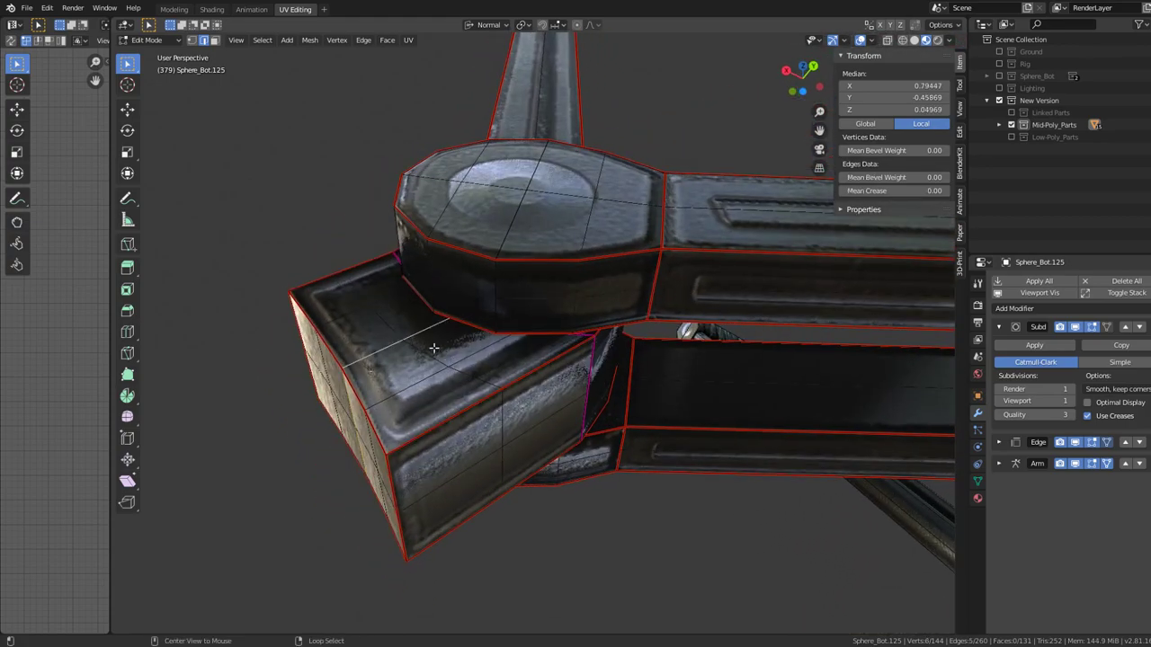
pyautogui.click(374, 380)
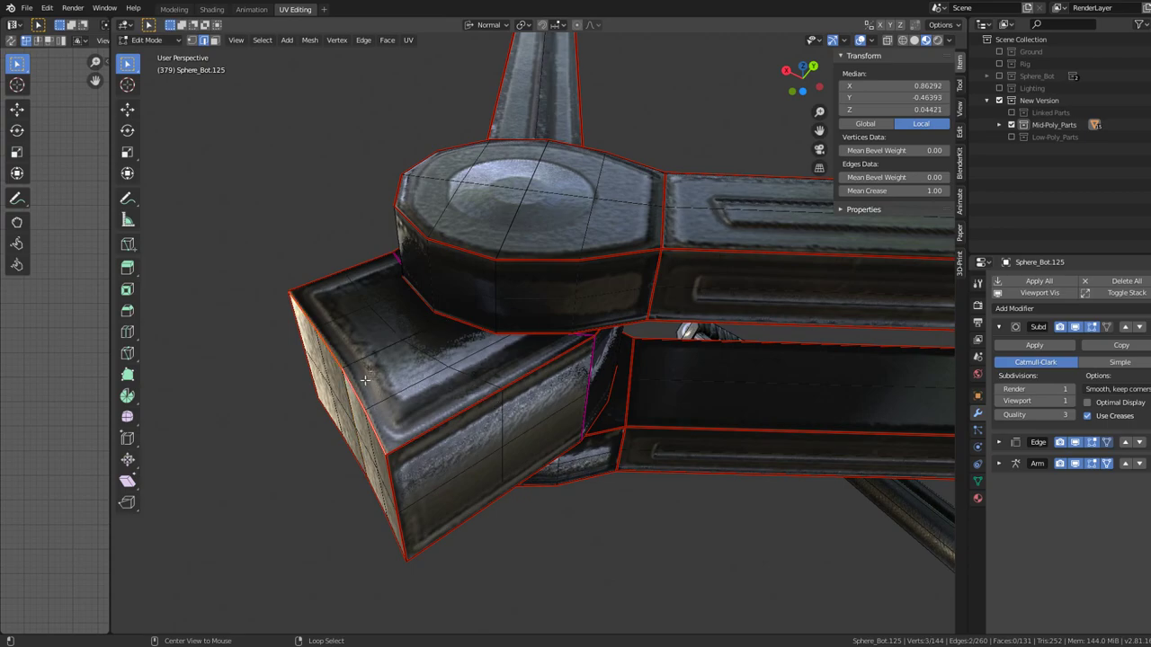
pyautogui.scroll(-3)
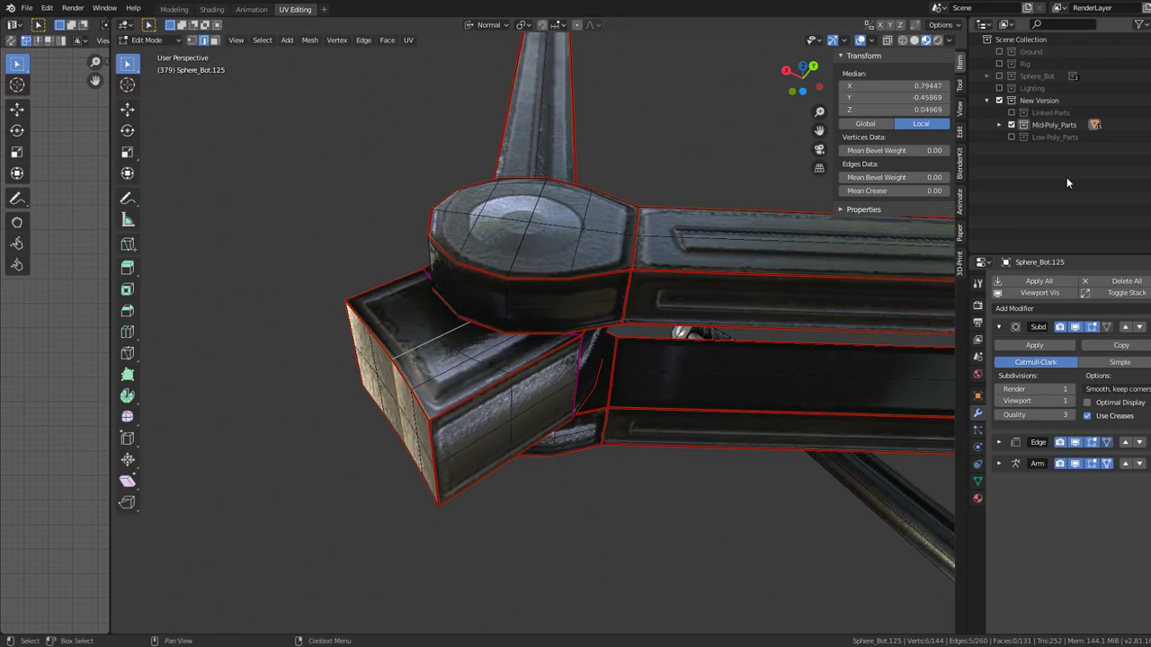
pyautogui.moveTo(891, 191); pyautogui.dragTo(936, 190)
# - Inspect an edge across the box joint face in Edit Mode, then return to Object Mode
pyautogui.press('Tab')
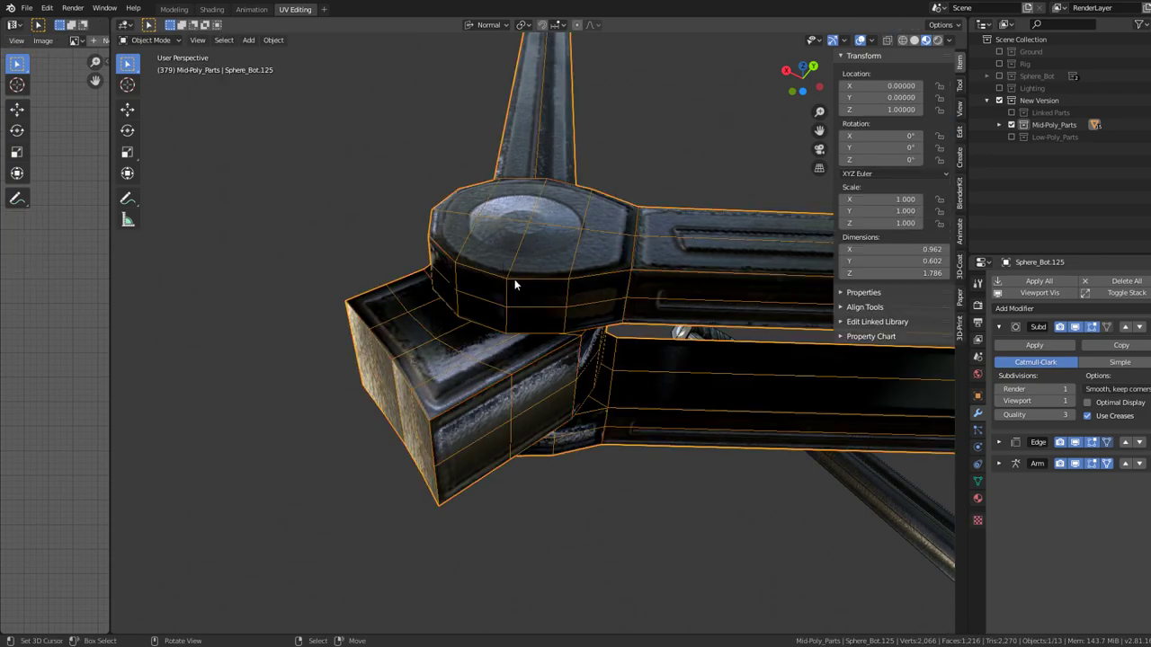
pyautogui.moveTo(514, 279); pyautogui.dragTo(623, 397)
pyautogui.press('Tab')
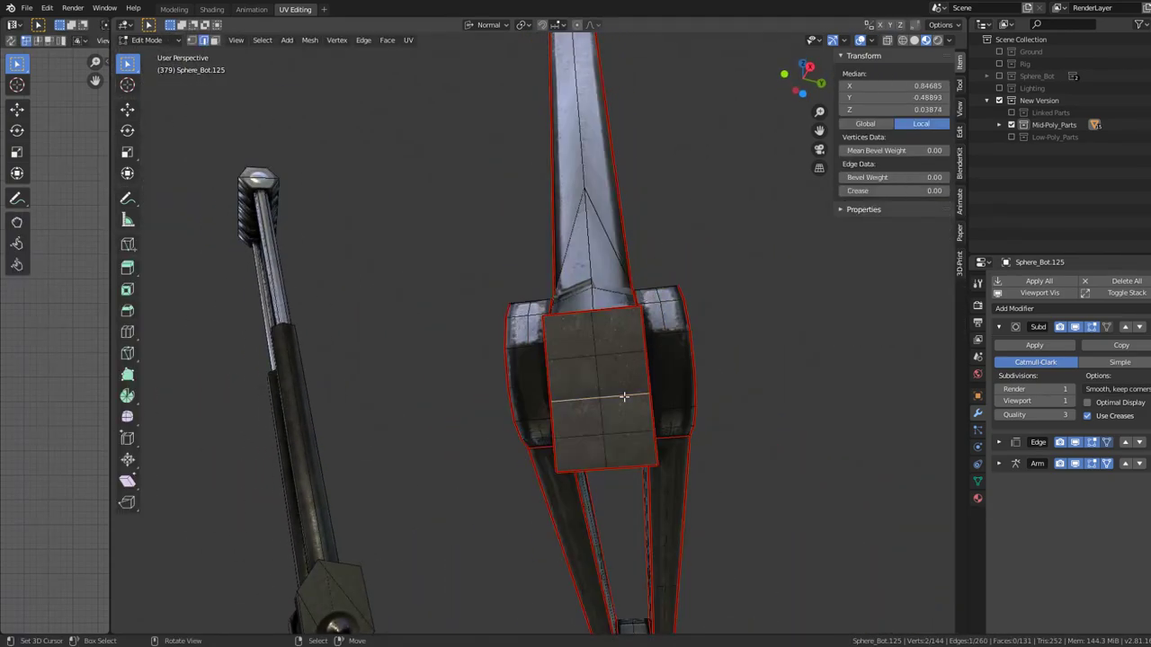
pyautogui.moveTo(725, 300); pyautogui.dragTo(661, 295)
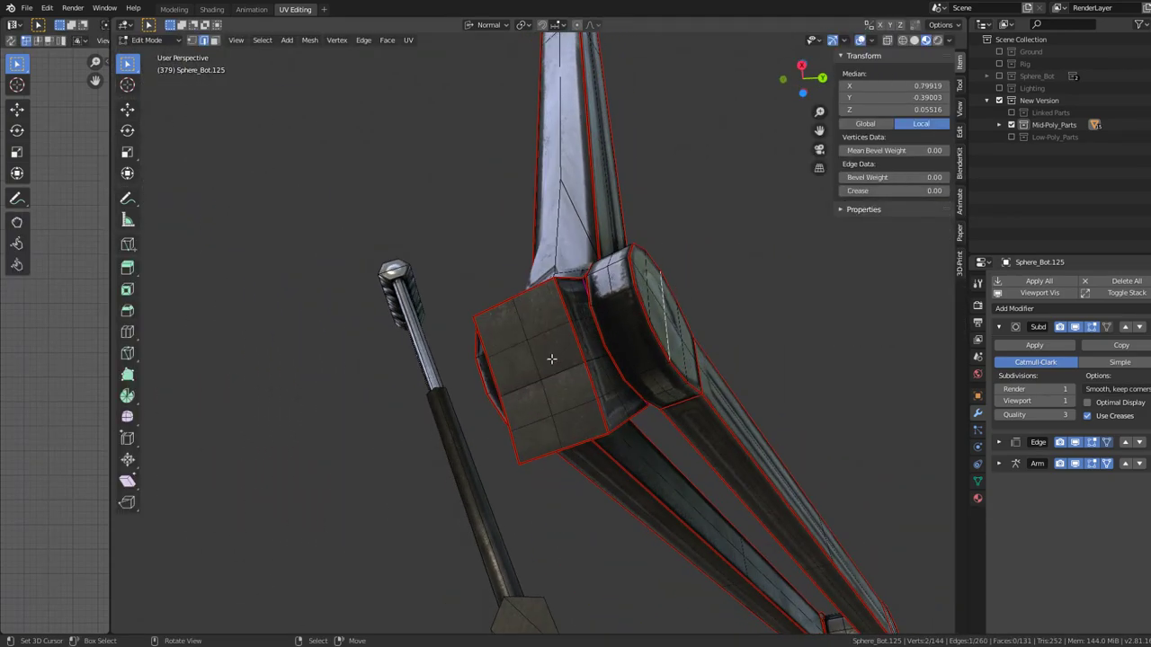
pyautogui.click(551, 378)
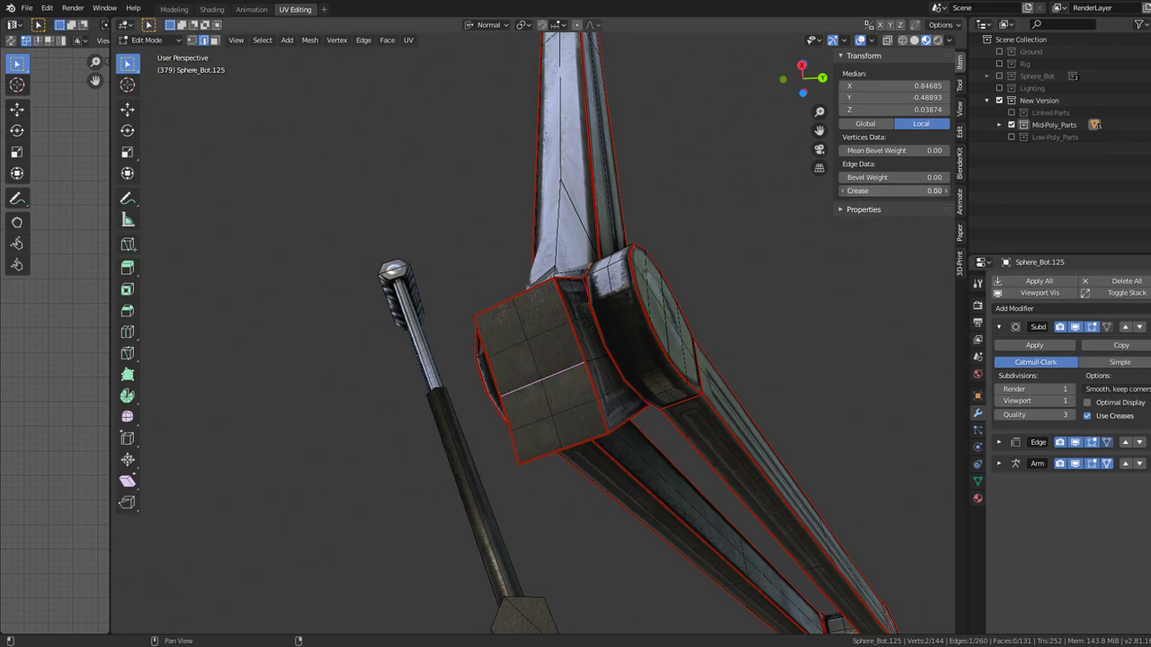
pyautogui.moveTo(625, 376); pyautogui.dragTo(639, 337)
pyautogui.press('Tab')
# - Select the big hexagonal arm part Sphere_Bot.125
pyautogui.scroll(3)
pyautogui.click(490, 316)
pyautogui.click(655, 251)
pyautogui.moveTo(656, 251); pyautogui.dragTo(528, 280)
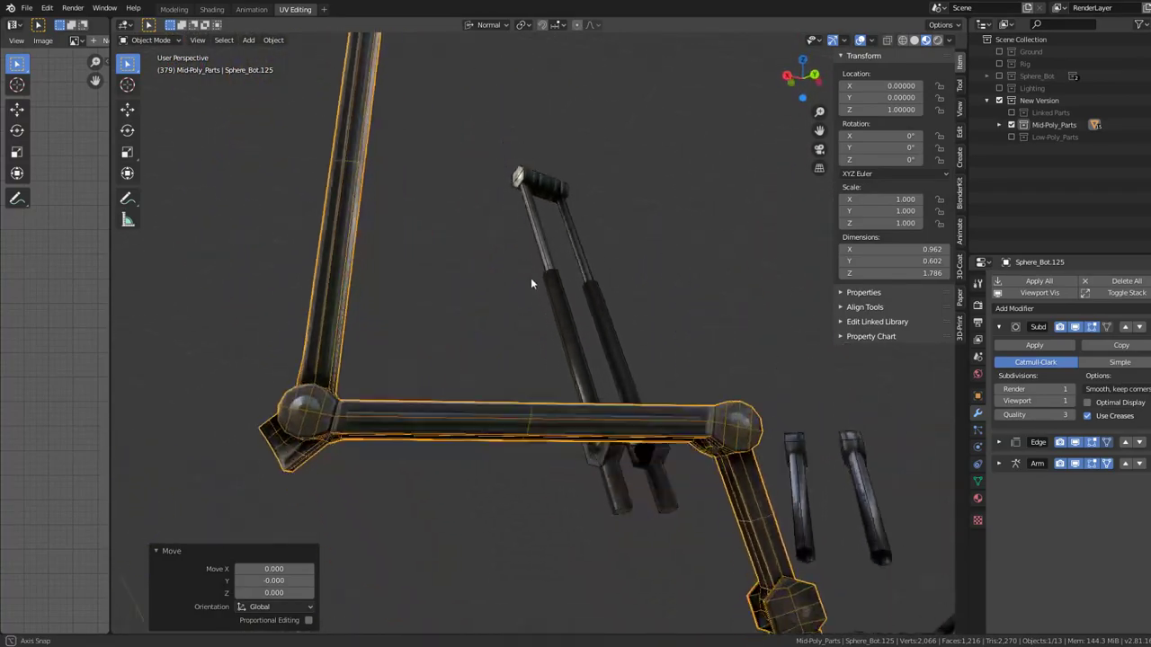
# - Hide the big arm, then give Sphere_Bot.123 a Subdivision Surface modifier at the stack's top
pyautogui.press('h')
pyautogui.moveTo(526, 272); pyautogui.dragTo(1094, 262)
pyautogui.click(447, 278)
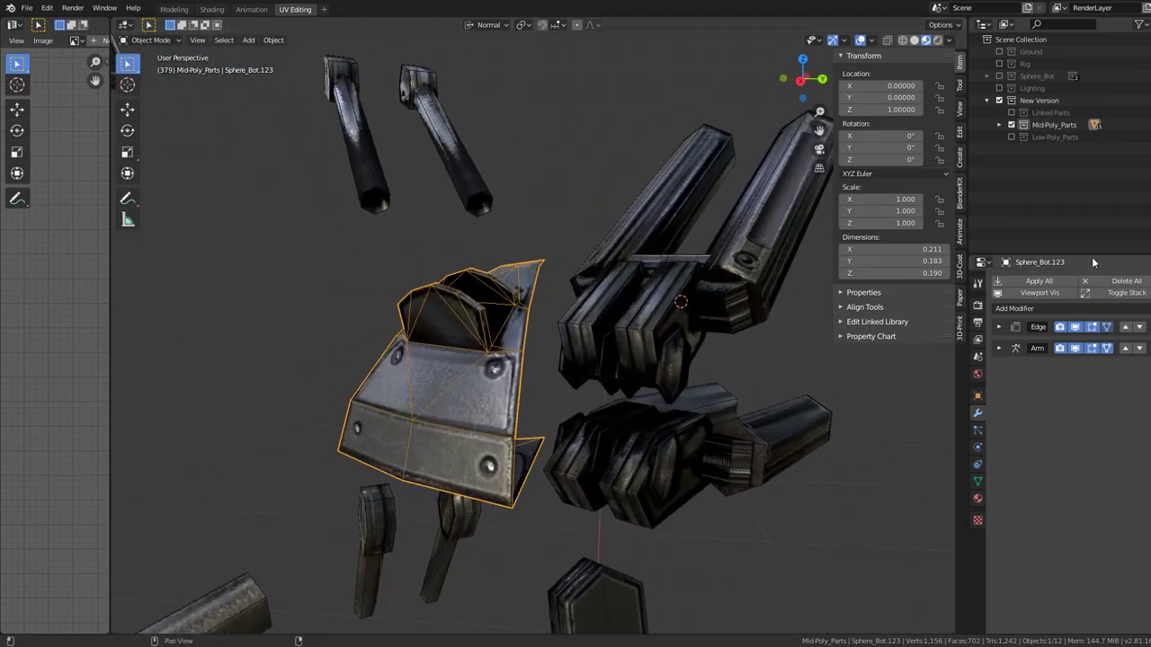
pyautogui.click(1068, 309)
pyautogui.click(938, 510)
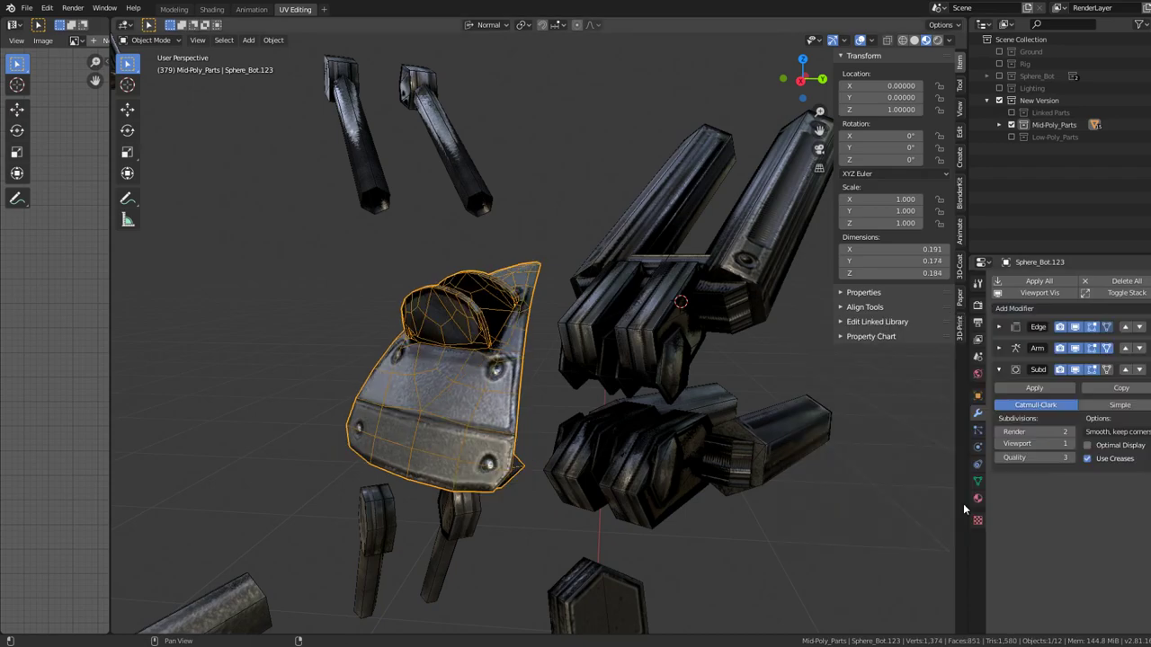
pyautogui.click(1125, 369)
pyautogui.click(1125, 348)
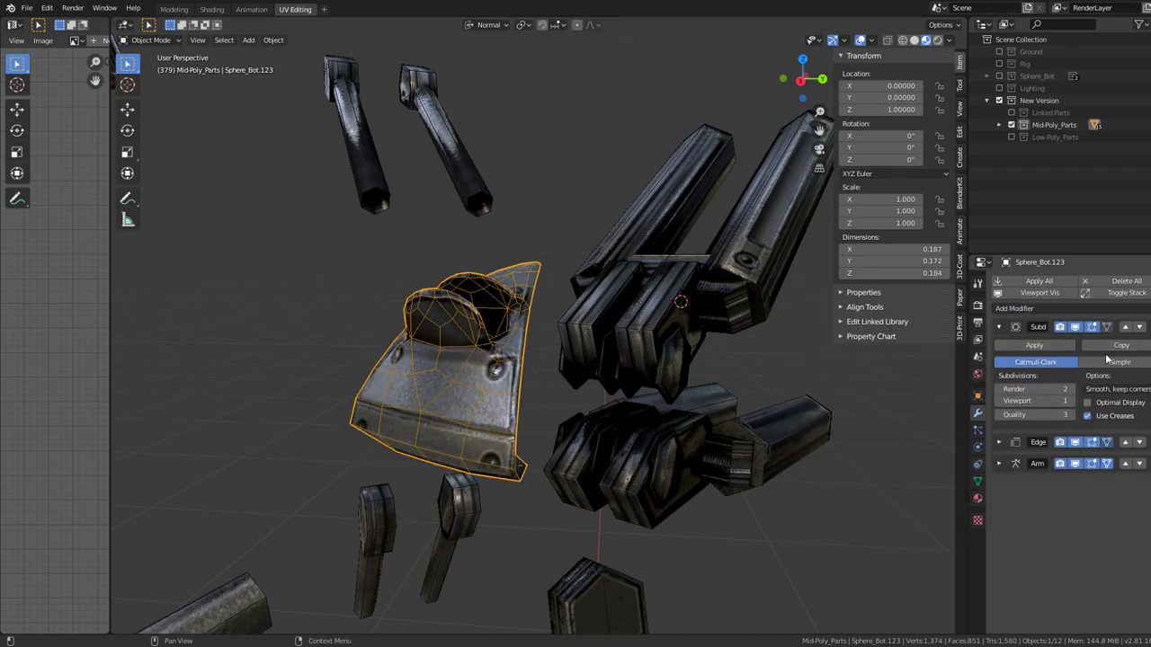
# - In Edit Mode, select all of Sphere_Bot.123's seam edges with Select Similar > Seam
pyautogui.press('Tab')
pyautogui.click(521, 376)
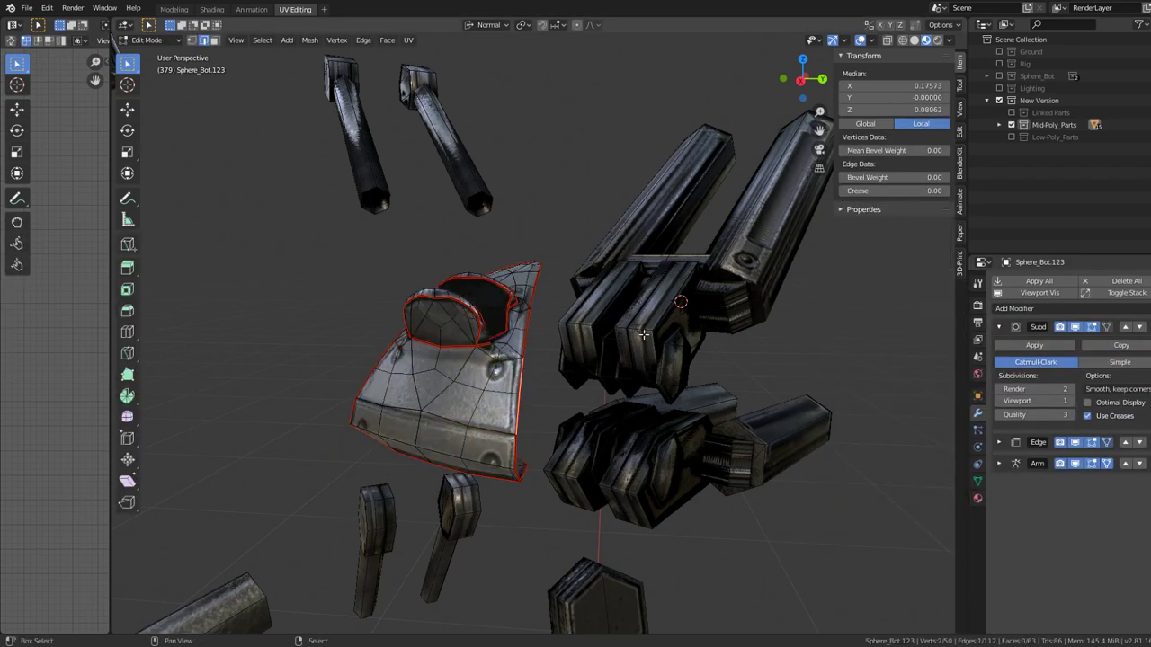
pyautogui.hotkey('shift', 's')
pyautogui.click(655, 389)
pyautogui.click(262, 40)
pyautogui.moveTo(288, 174)
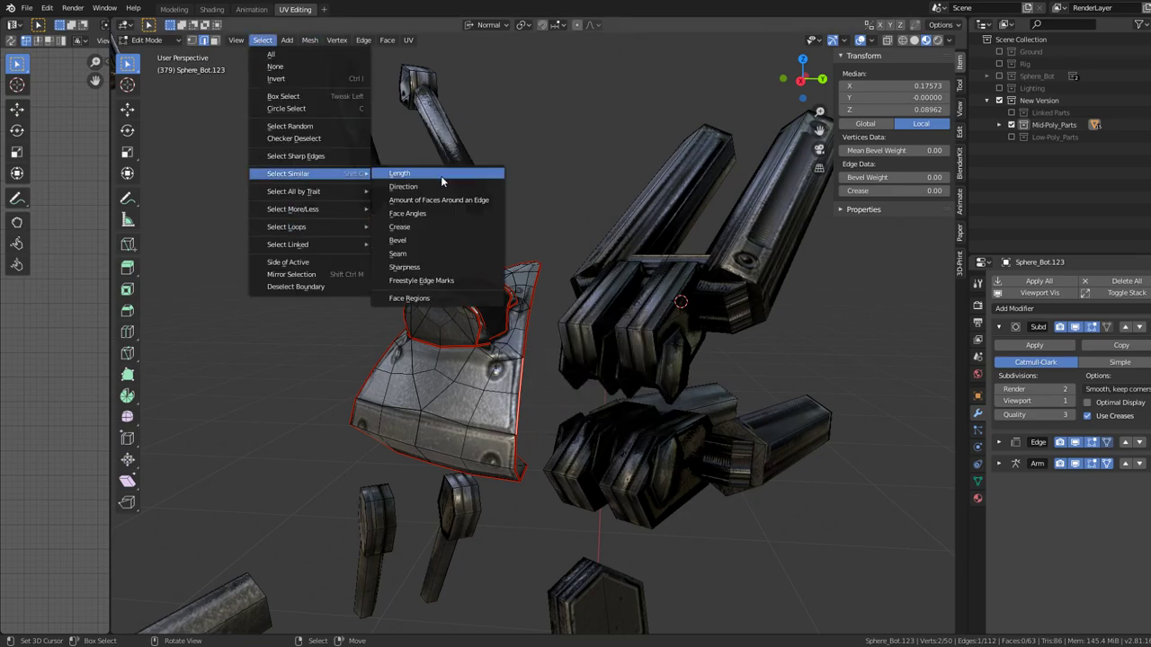
pyautogui.click(436, 252)
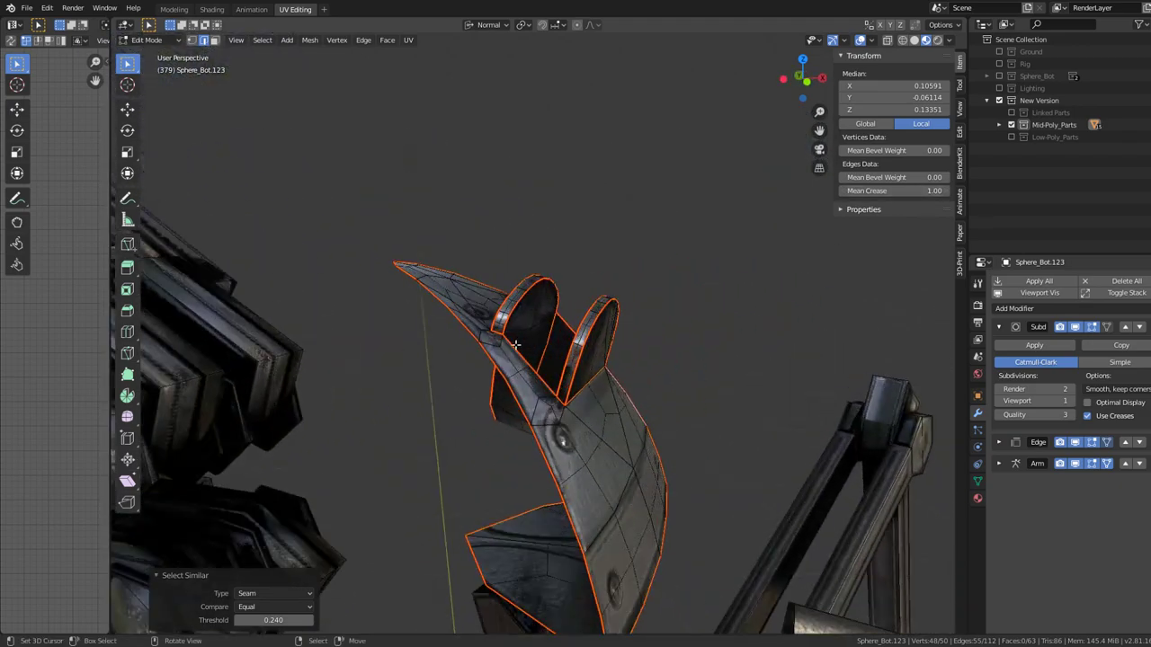
pyautogui.moveTo(594, 295); pyautogui.dragTo(548, 368)
pyautogui.press('Tab')
pyautogui.press('Tab')
# - Toggle the Mesh Edit Mode overlay markings for creases, sharp edges and seams
pyautogui.click(872, 40)
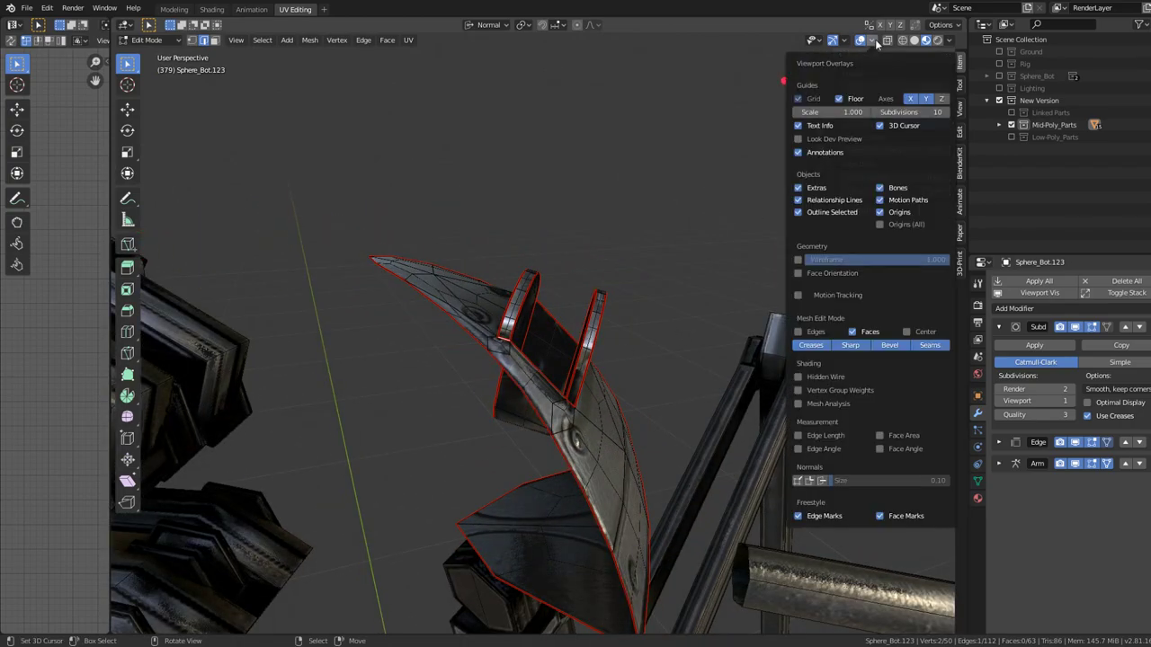
pyautogui.click(822, 346)
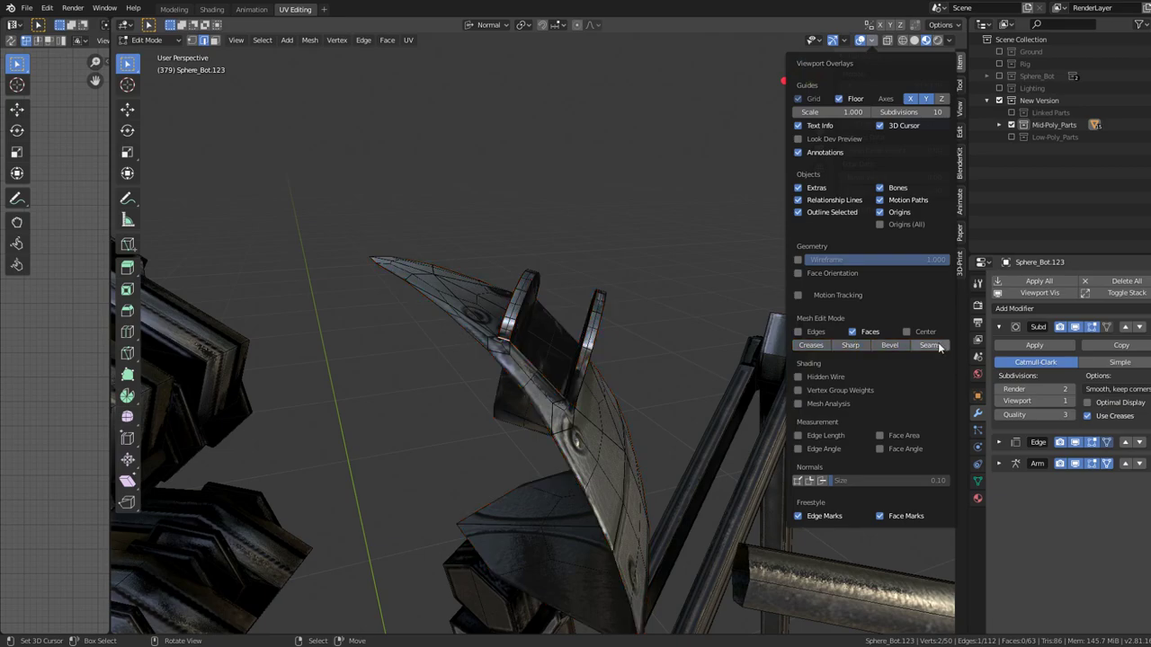
pyautogui.click(873, 41)
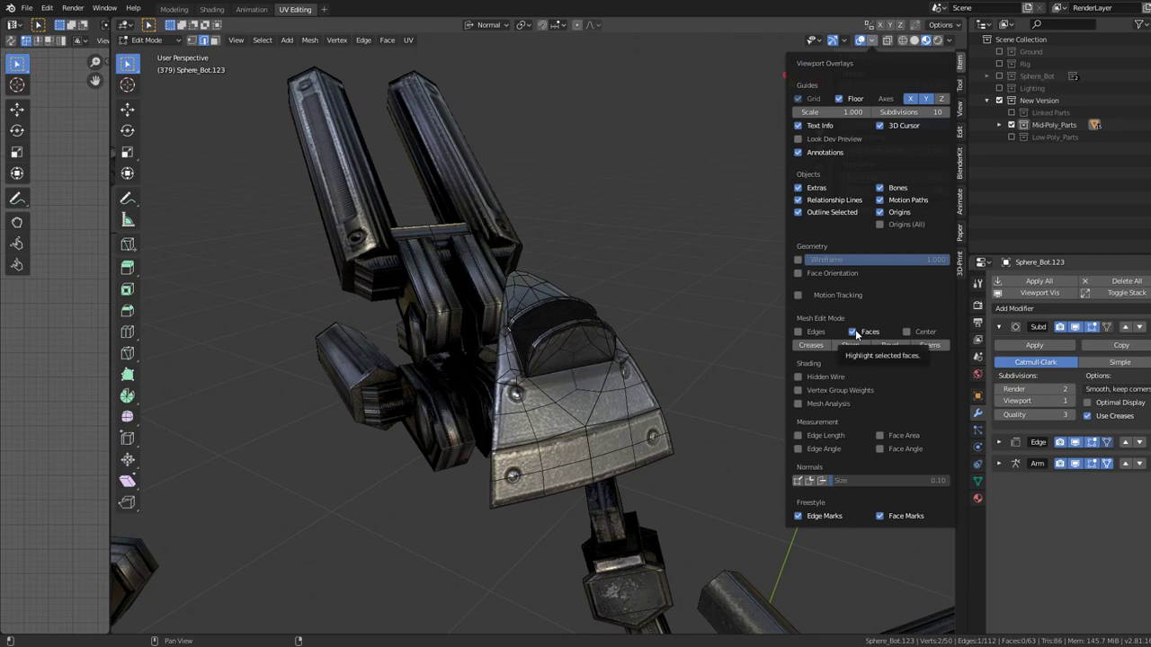
pyautogui.click(855, 332)
pyautogui.click(856, 332)
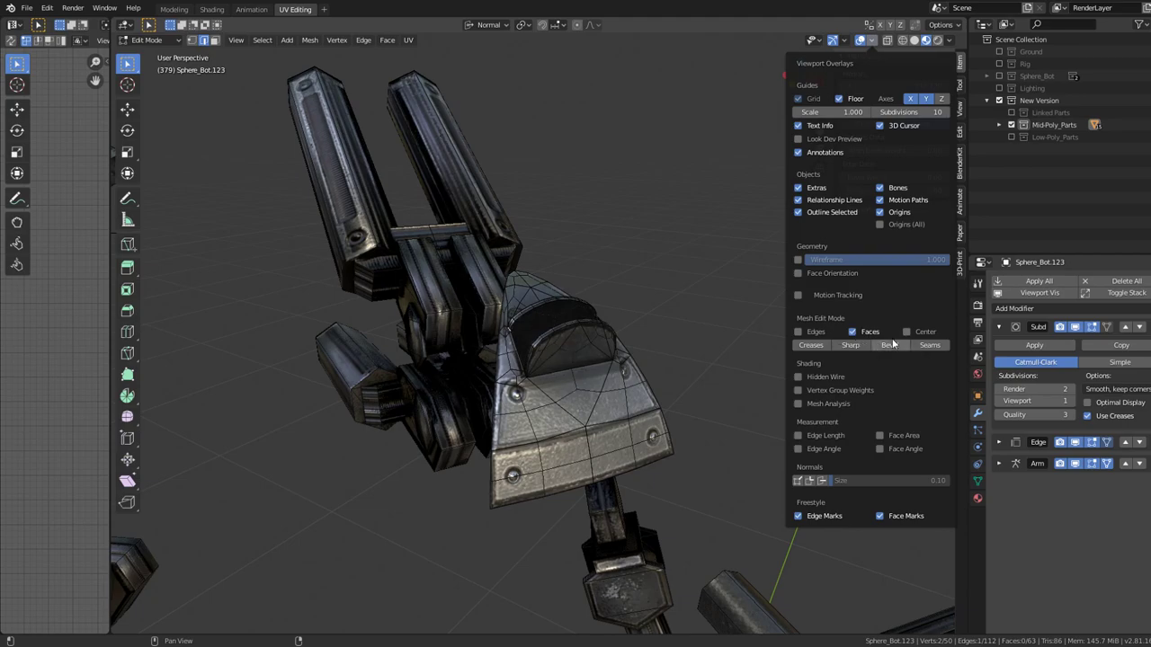
pyautogui.click(851, 346)
pyautogui.click(851, 345)
pyautogui.click(813, 345)
pyautogui.click(813, 345)
pyautogui.click(853, 346)
pyautogui.click(932, 346)
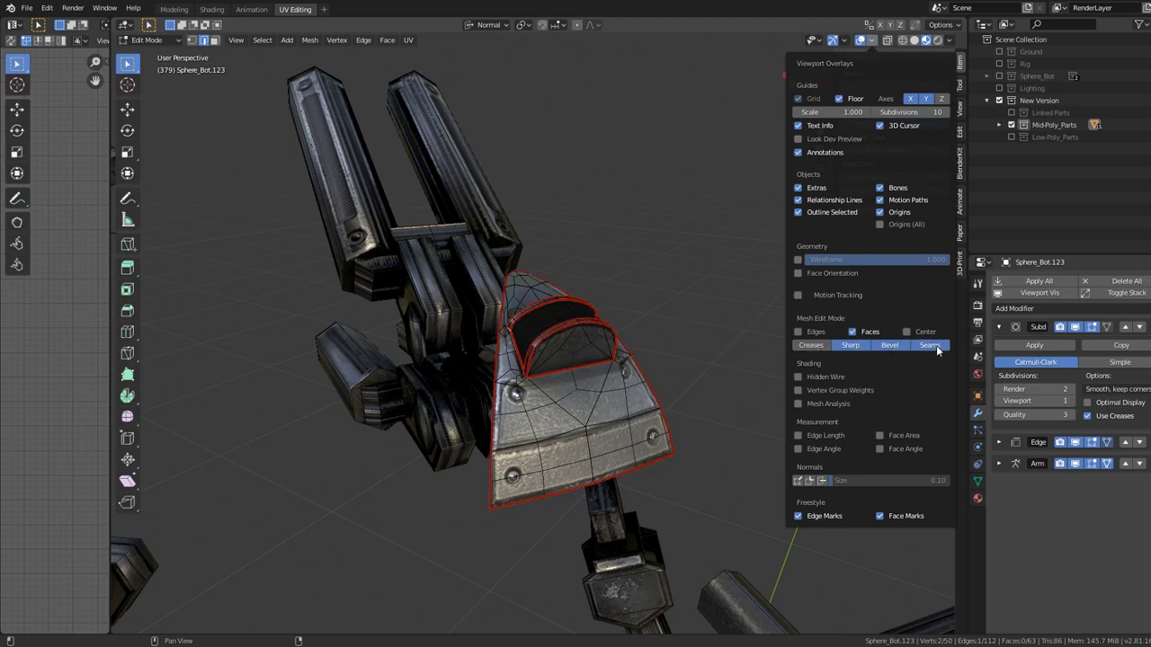
pyautogui.click(923, 345)
pyautogui.click(850, 345)
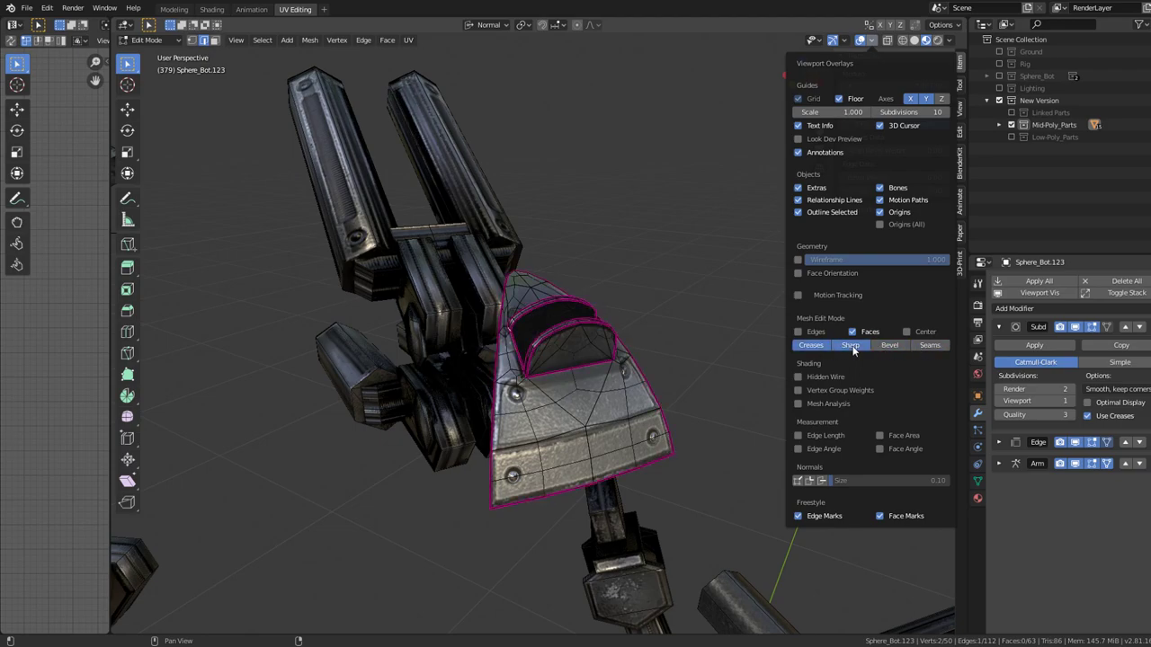
pyautogui.moveTo(675, 341); pyautogui.dragTo(624, 332)
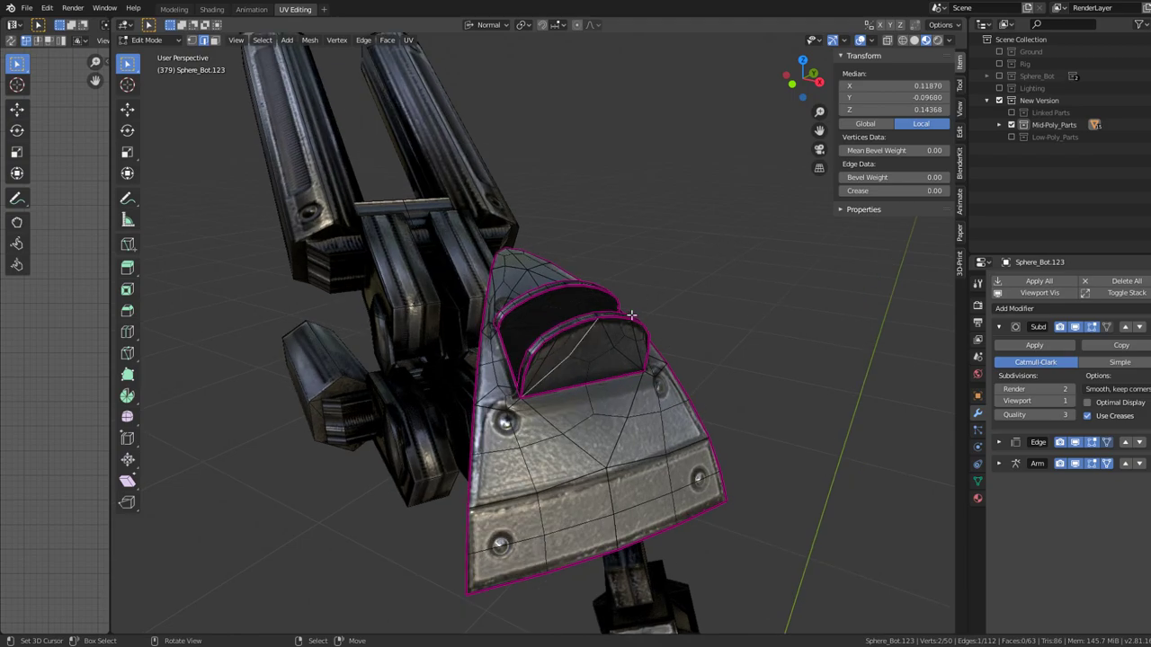
# - Select the shield's edges with matching sharpness and crease them to 1.00
pyautogui.click(262, 40)
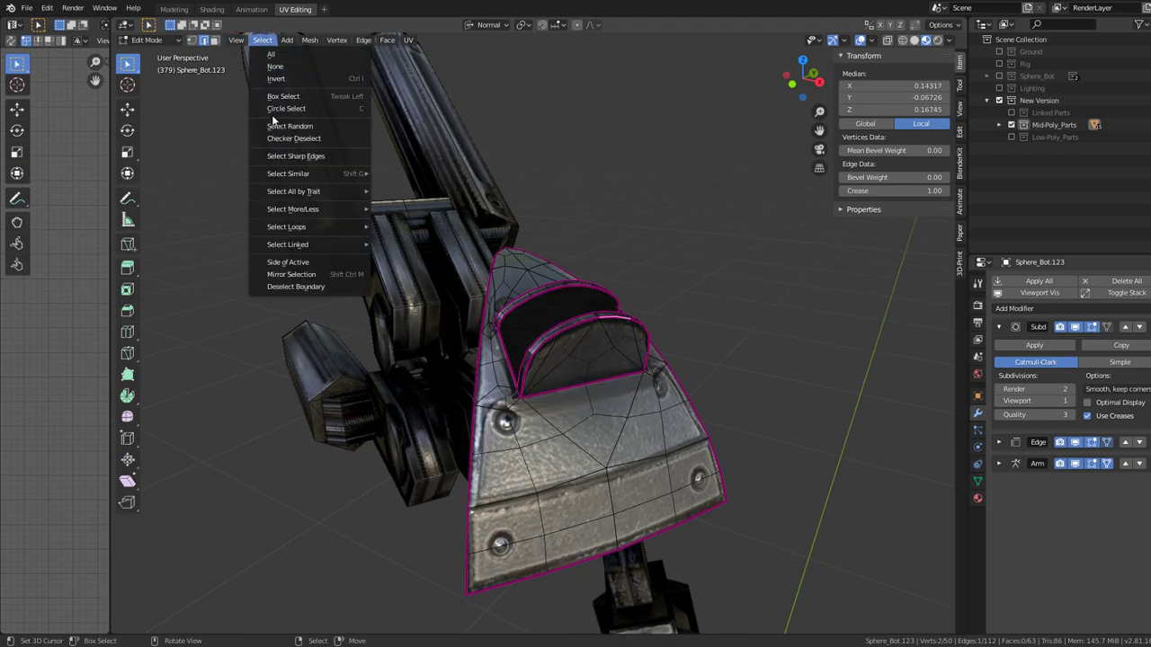
pyautogui.moveTo(287, 173)
pyautogui.click(455, 267)
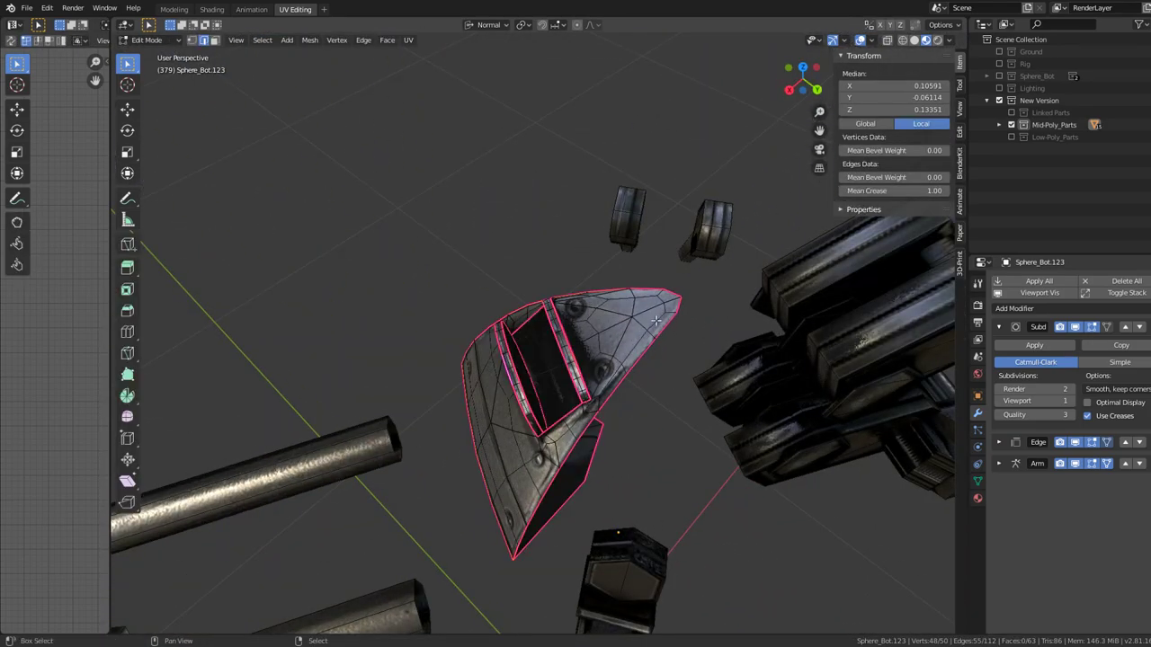
pyautogui.moveTo(605, 320); pyautogui.dragTo(466, 328)
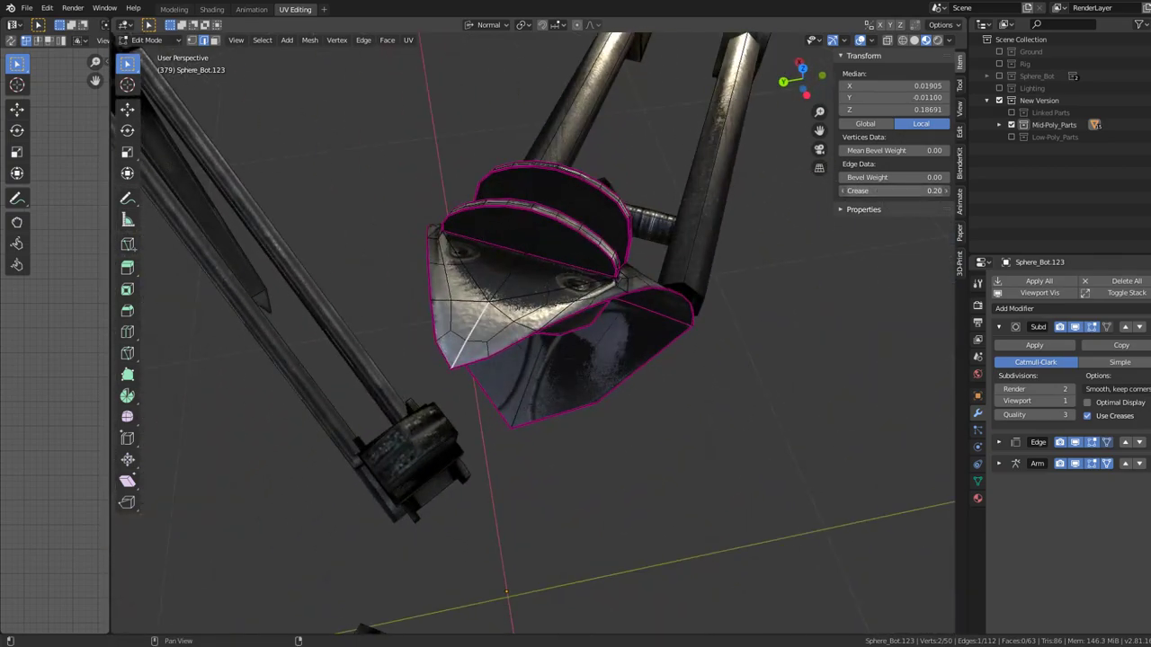
pyautogui.moveTo(760, 268); pyautogui.dragTo(630, 328)
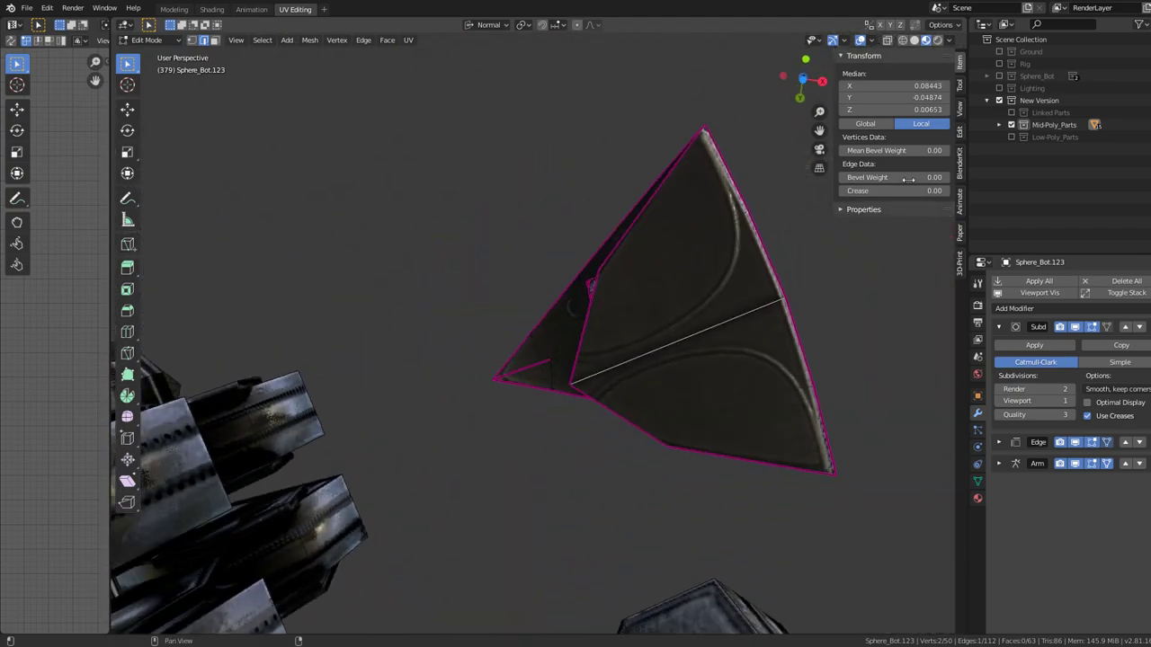
pyautogui.moveTo(908, 180); pyautogui.dragTo(683, 270)
pyautogui.moveTo(891, 191); pyautogui.dragTo(939, 191)
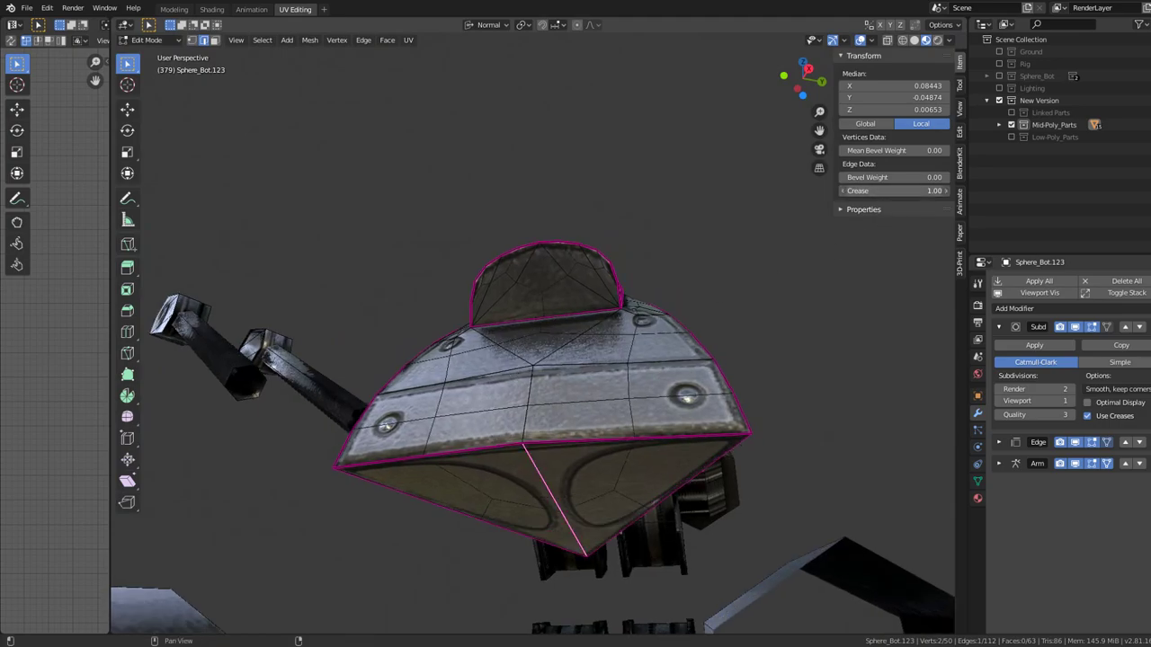
pyautogui.moveTo(683, 270); pyautogui.dragTo(505, 270)
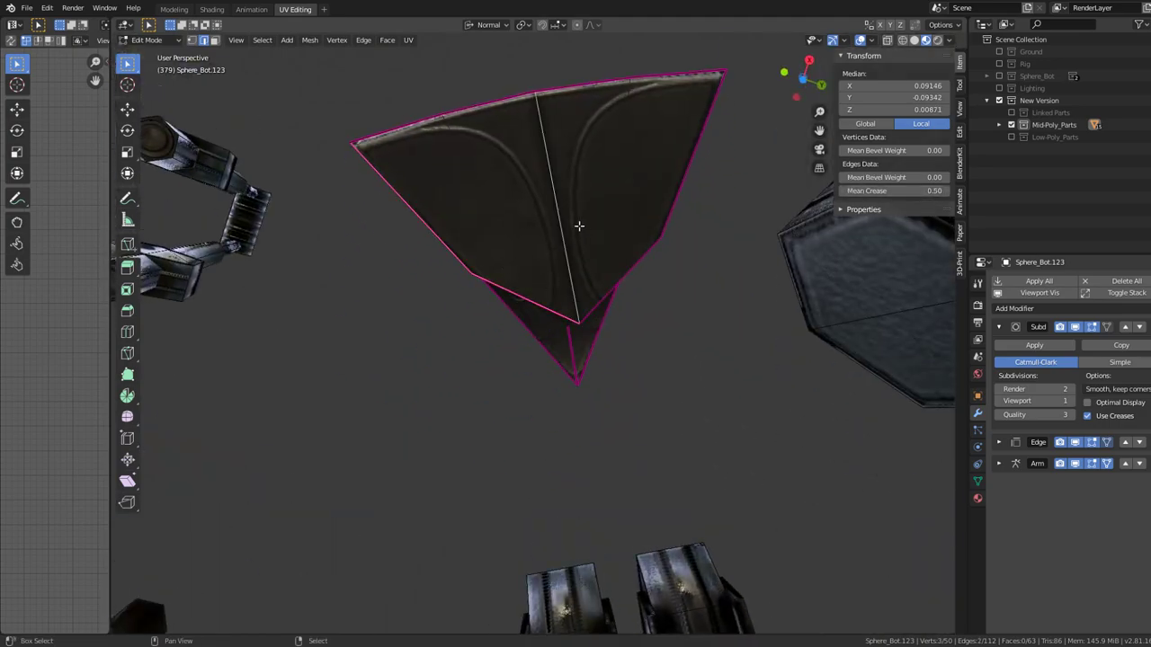
# - Subdivide the shield part's selected faces via the Q quick menu and return to Object Mode
pyautogui.press('q')
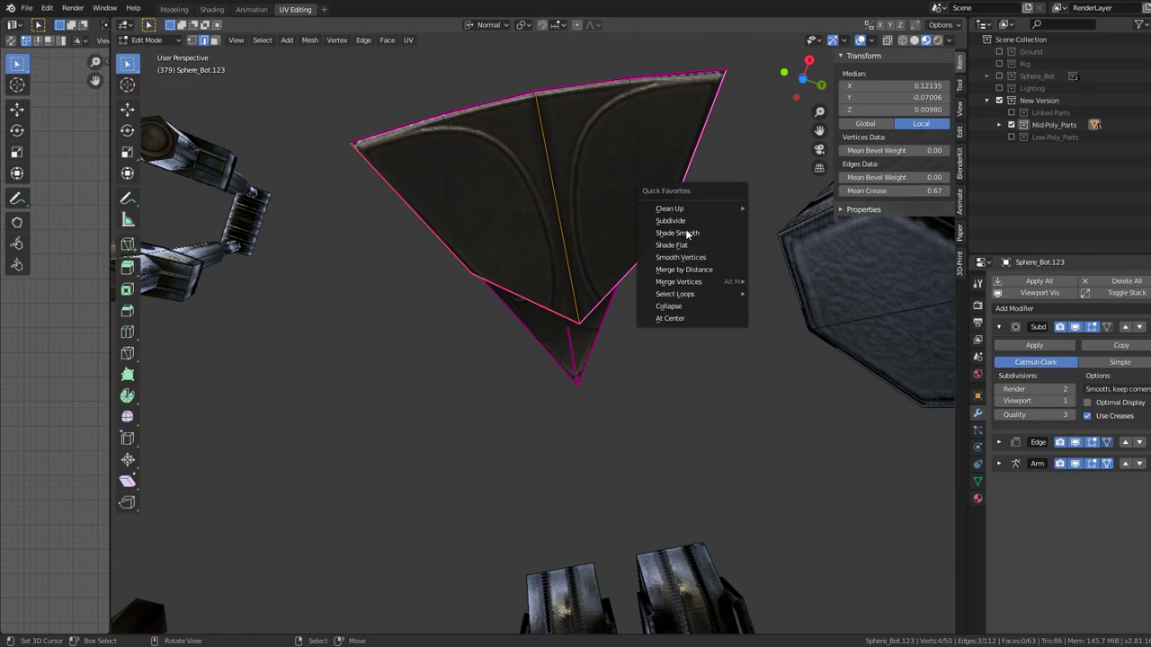
pyautogui.click(689, 221)
pyautogui.click(580, 267)
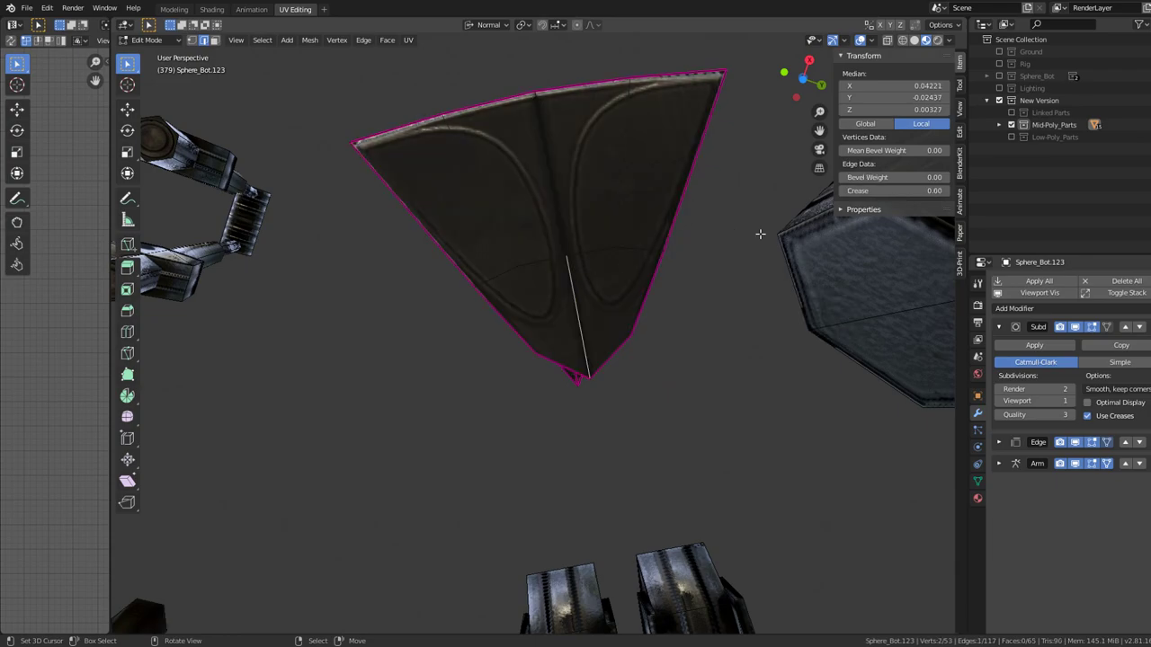
pyautogui.press('Tab')
# - Select the triangular shield part and delete it
pyautogui.moveTo(650, 203); pyautogui.dragTo(510, 239)
pyautogui.click(628, 372)
pyautogui.scroll(-3)
pyautogui.hotkey('alt', 'a')
pyautogui.click(553, 331)
pyautogui.scroll(3)
pyautogui.press('Tab')
pyautogui.press('Tab')
pyautogui.press('Delete')
# - Add a Subdivision Surface modifier to the long arm and move it above the Arm and Edge modifiers
pyautogui.click(544, 303)
pyautogui.click(1063, 306)
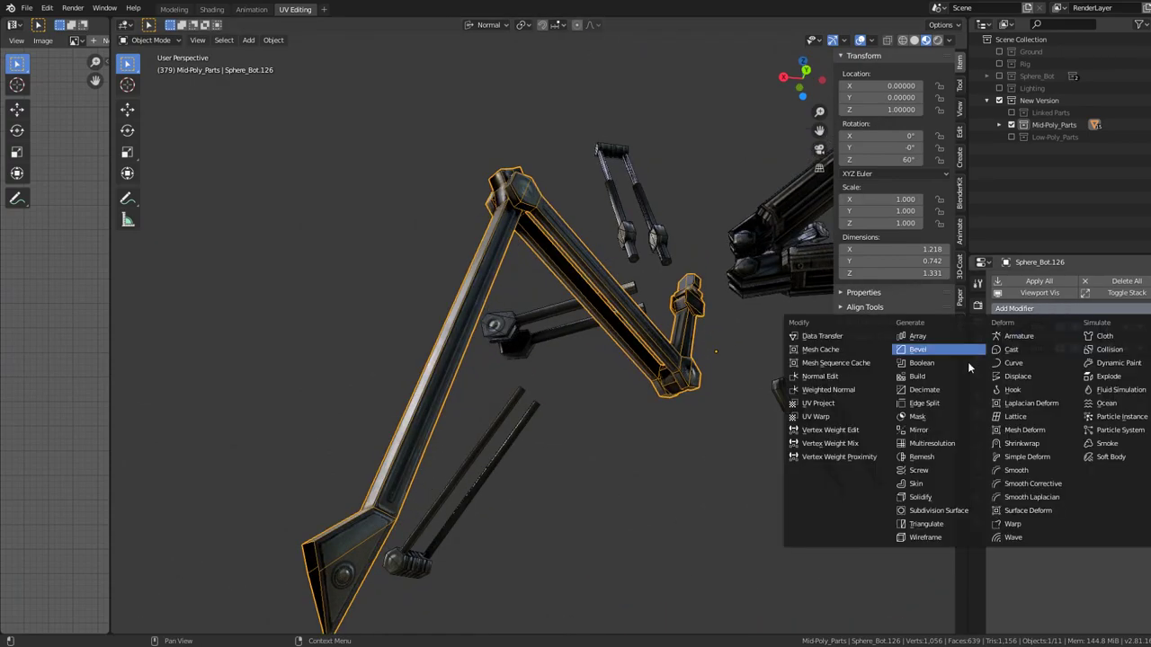
pyautogui.click(962, 514)
pyautogui.click(1127, 370)
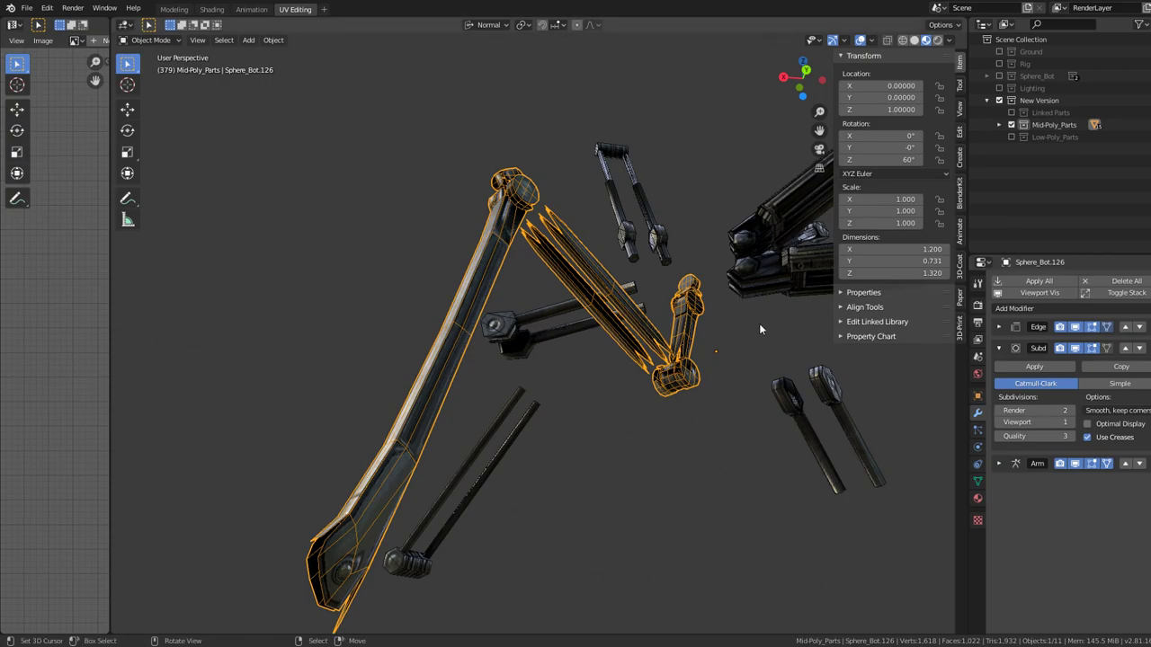
pyautogui.click(1127, 349)
pyautogui.moveTo(539, 342); pyautogui.dragTo(517, 339)
pyautogui.scroll(3)
# - Select all the arm's seam edges with Select Similar > Seam and crease them to 1.00
pyautogui.press('Tab')
pyautogui.click(518, 338)
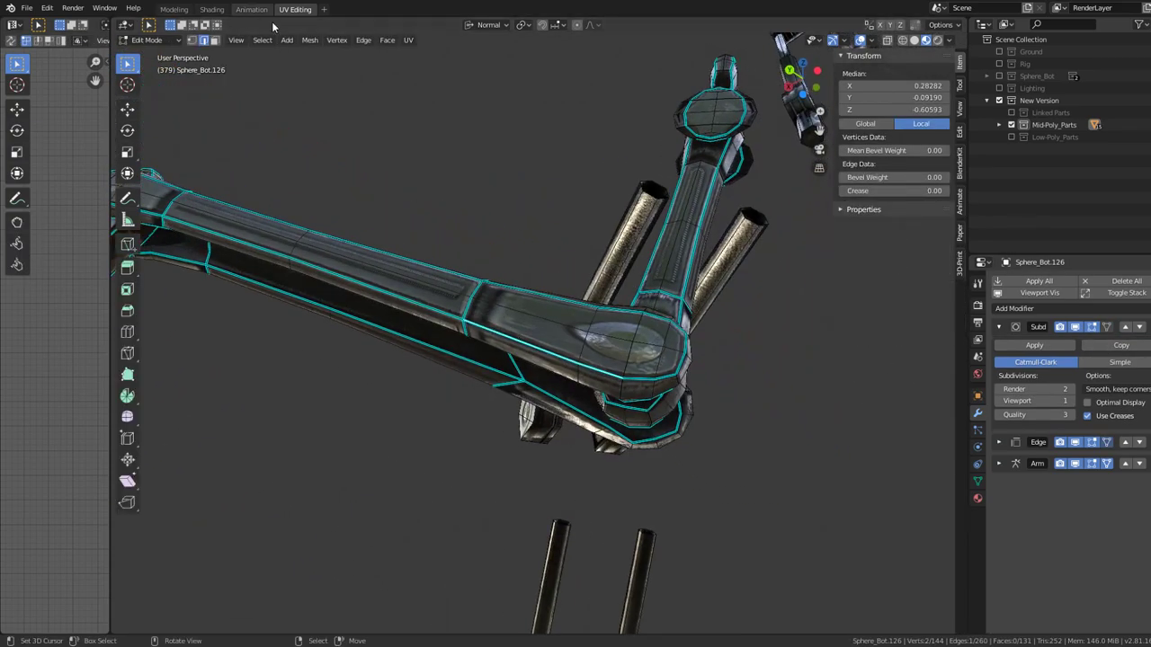
pyautogui.click(262, 40)
pyautogui.moveTo(289, 174)
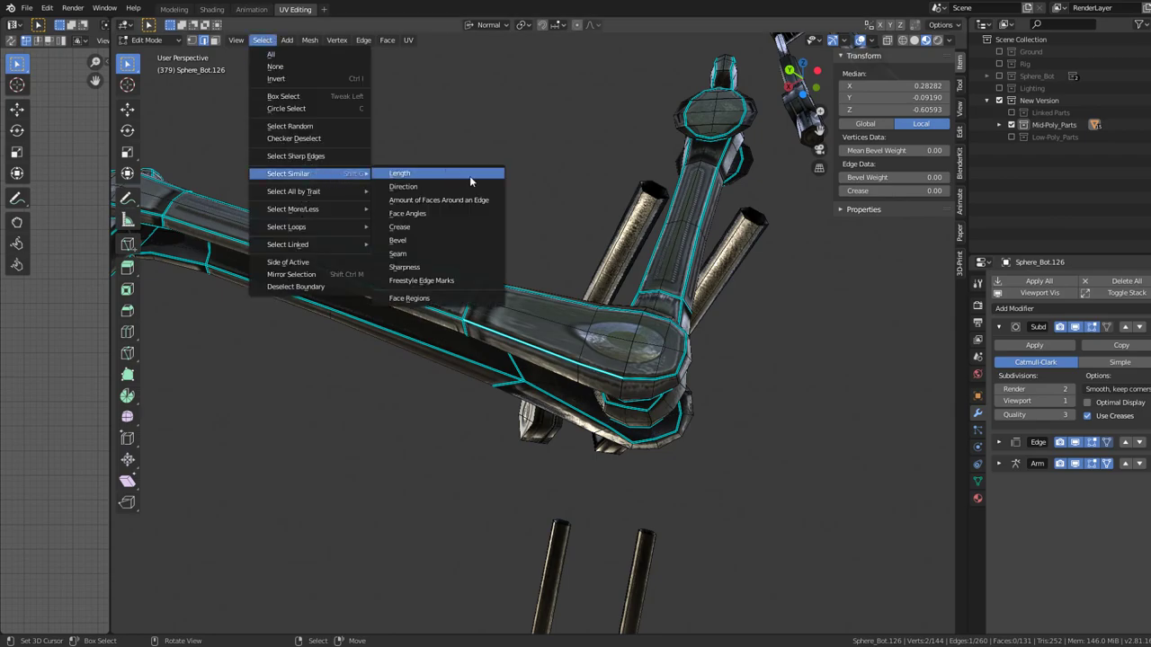
pyautogui.click(425, 252)
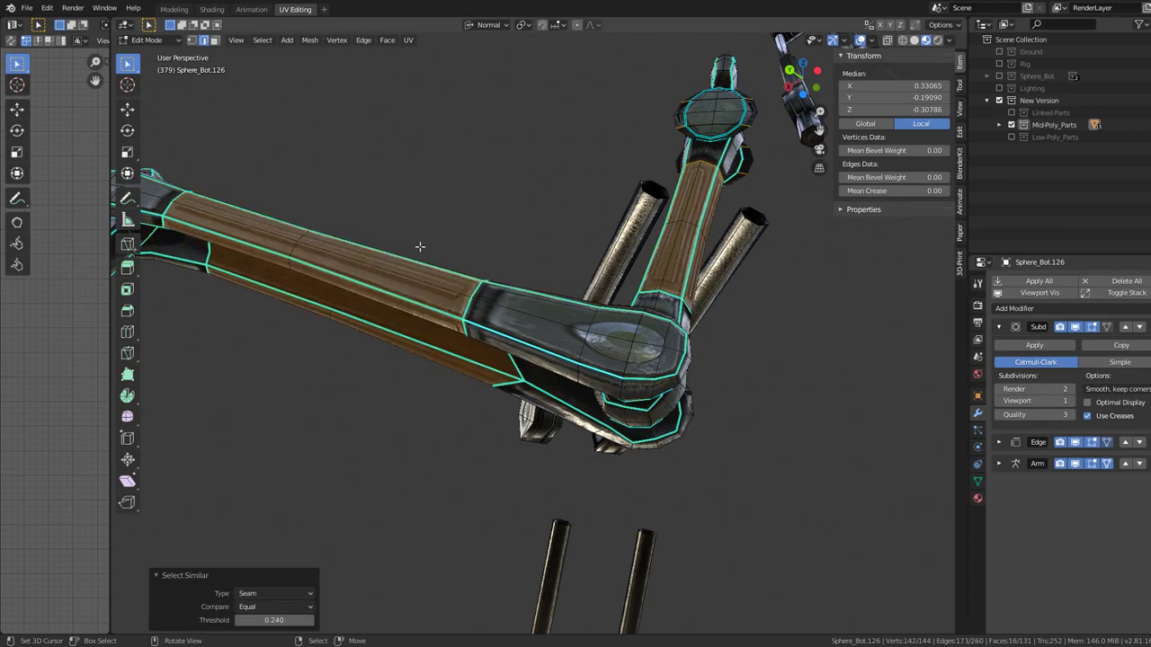
pyautogui.click(275, 593)
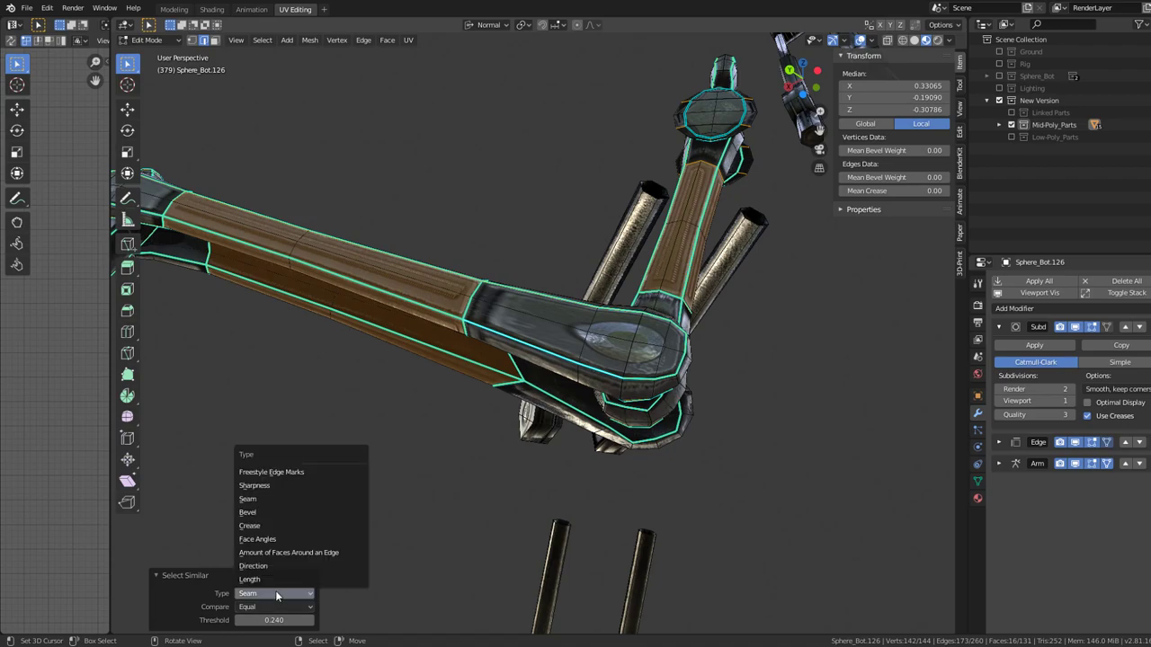
pyautogui.click(275, 594)
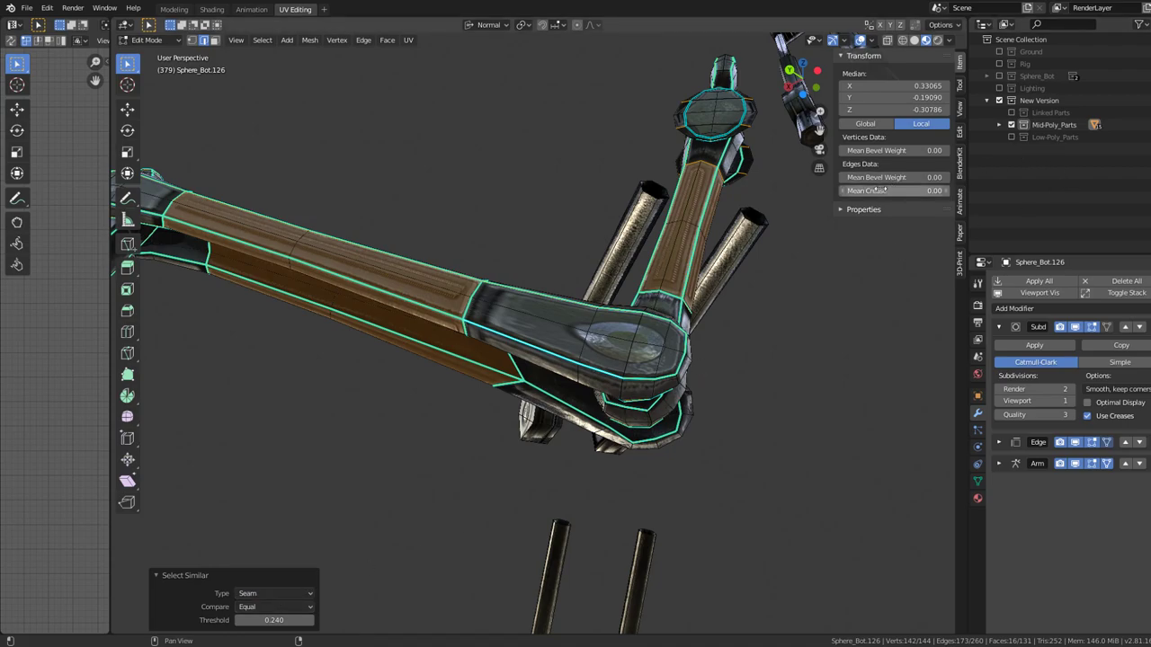
pyautogui.moveTo(868, 190); pyautogui.dragTo(936, 190)
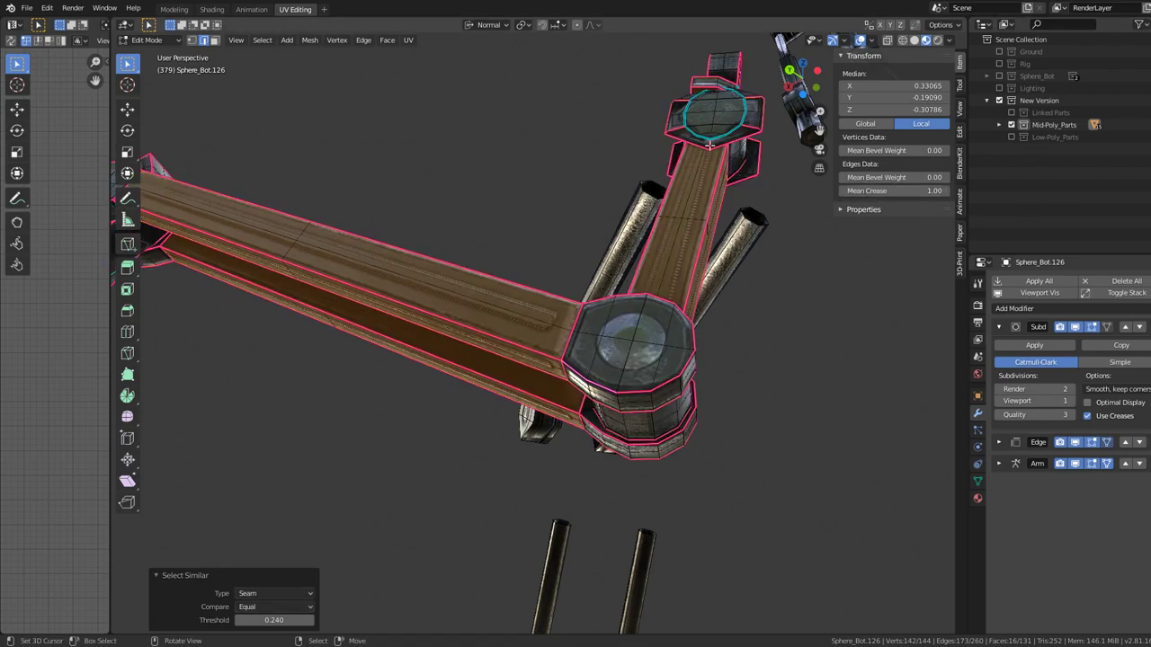
# - Select the arm's edges with matching sharpness and raise their crease to 1.00
pyautogui.click(724, 133)
pyautogui.click(259, 40)
pyautogui.moveTo(287, 174)
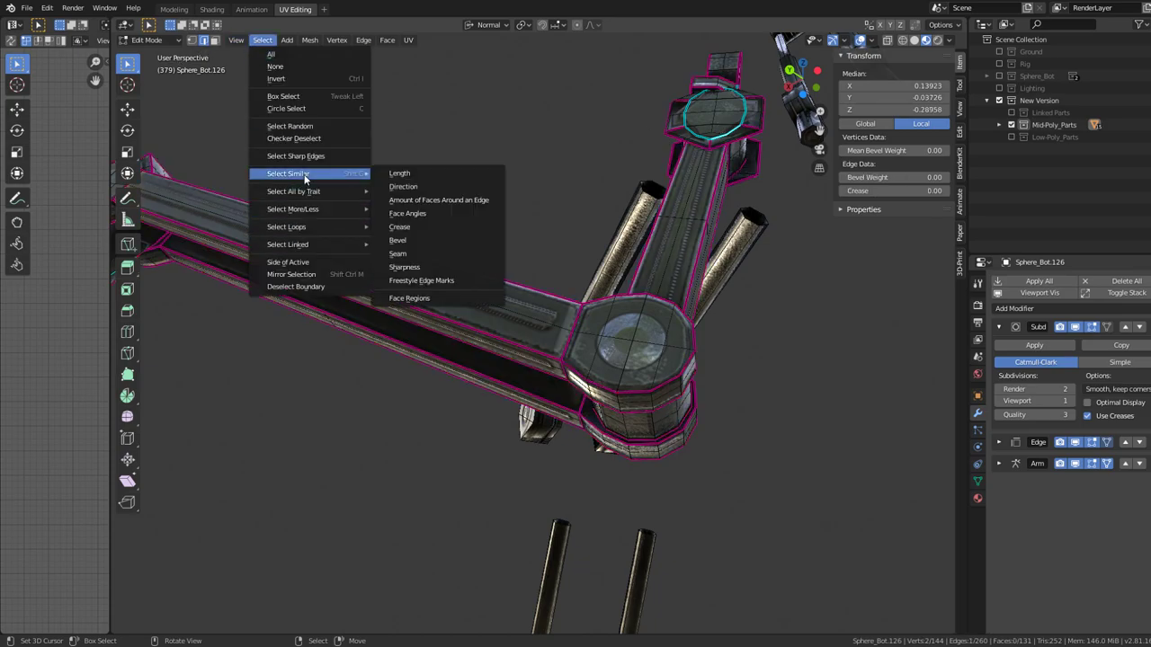
pyautogui.click(450, 268)
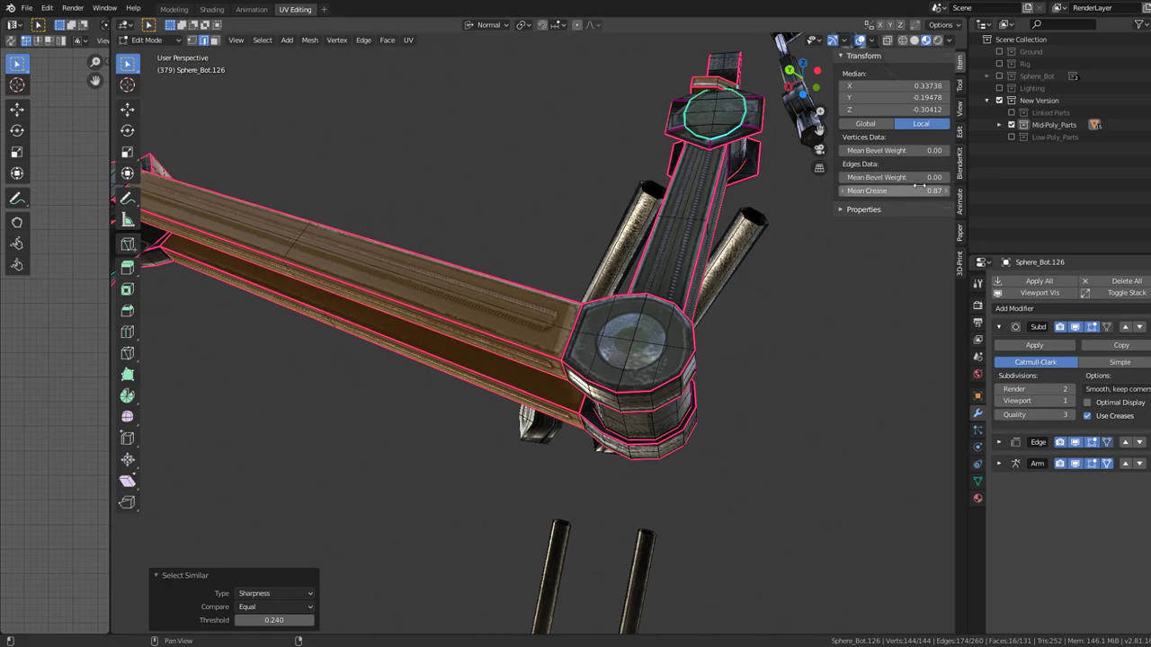
pyautogui.press('Tab')
pyautogui.moveTo(651, 170); pyautogui.dragTo(529, 277)
pyautogui.press('Tab')
pyautogui.moveTo(908, 191); pyautogui.dragTo(944, 190)
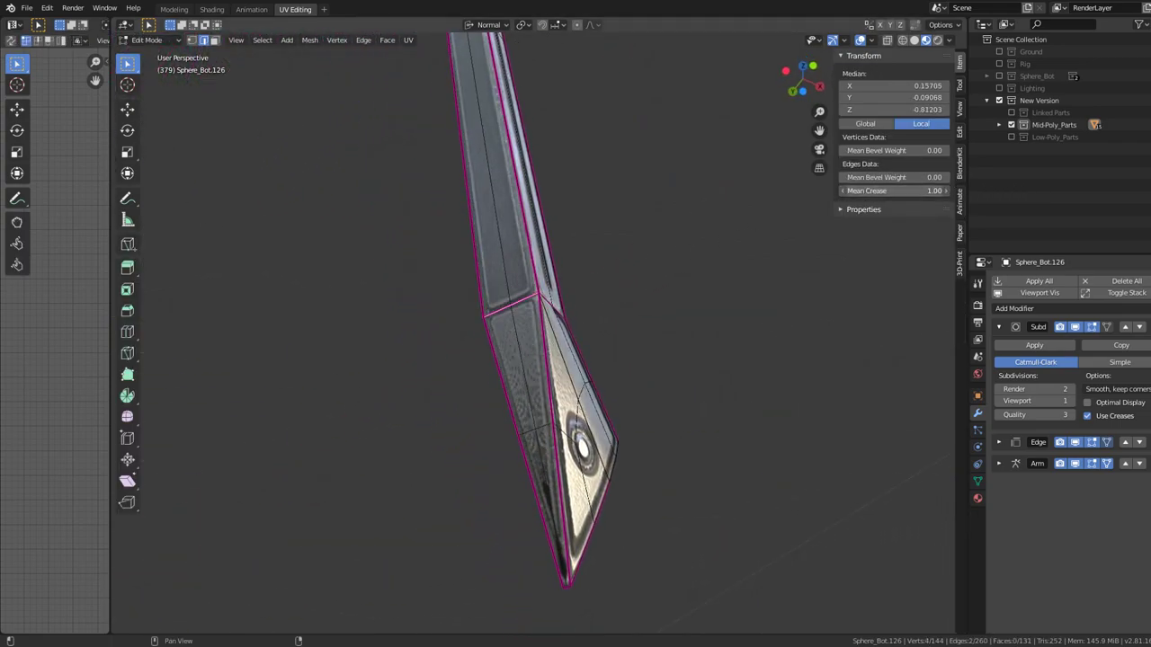
pyautogui.moveTo(612, 296); pyautogui.dragTo(886, 208)
# - Fully crease the diagonal edges on both sides of the blade end
pyautogui.press('Tab')
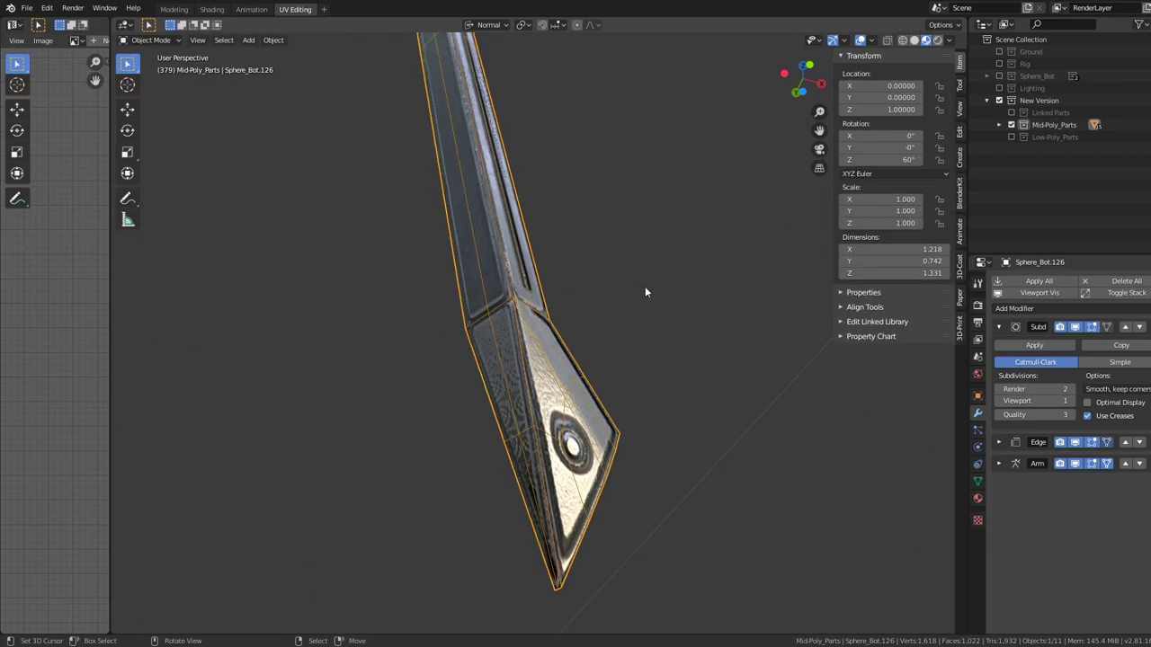
pyautogui.moveTo(645, 286); pyautogui.dragTo(682, 355)
pyautogui.press('Tab')
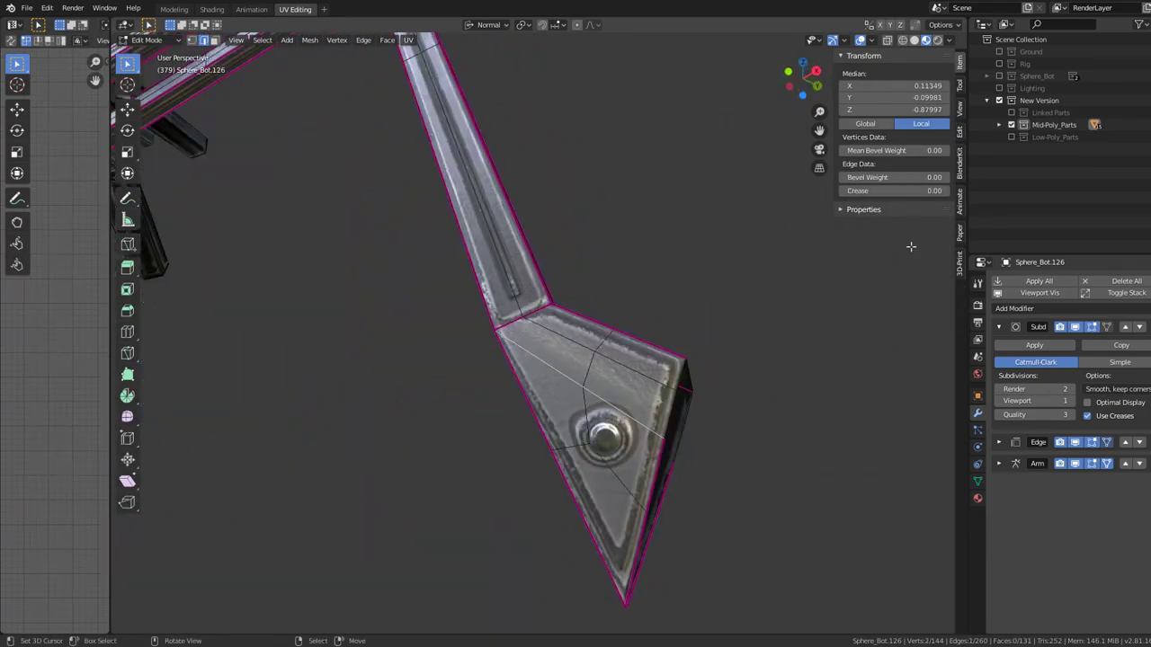
pyautogui.moveTo(877, 192); pyautogui.dragTo(926, 191)
pyautogui.moveTo(666, 297); pyautogui.dragTo(557, 313)
pyautogui.click(556, 312)
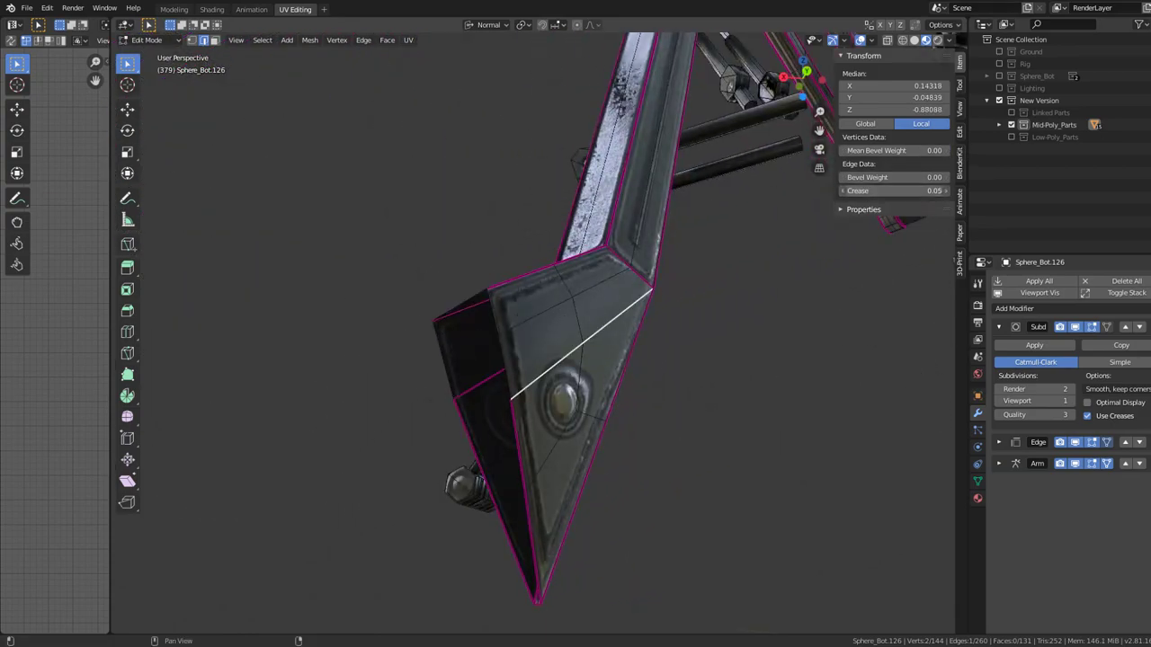
pyautogui.moveTo(890, 191); pyautogui.dragTo(935, 191)
# - Crease the side-face edge loop and arm joint edges to 1.00, then inspect the shading
pyautogui.click(508, 349)
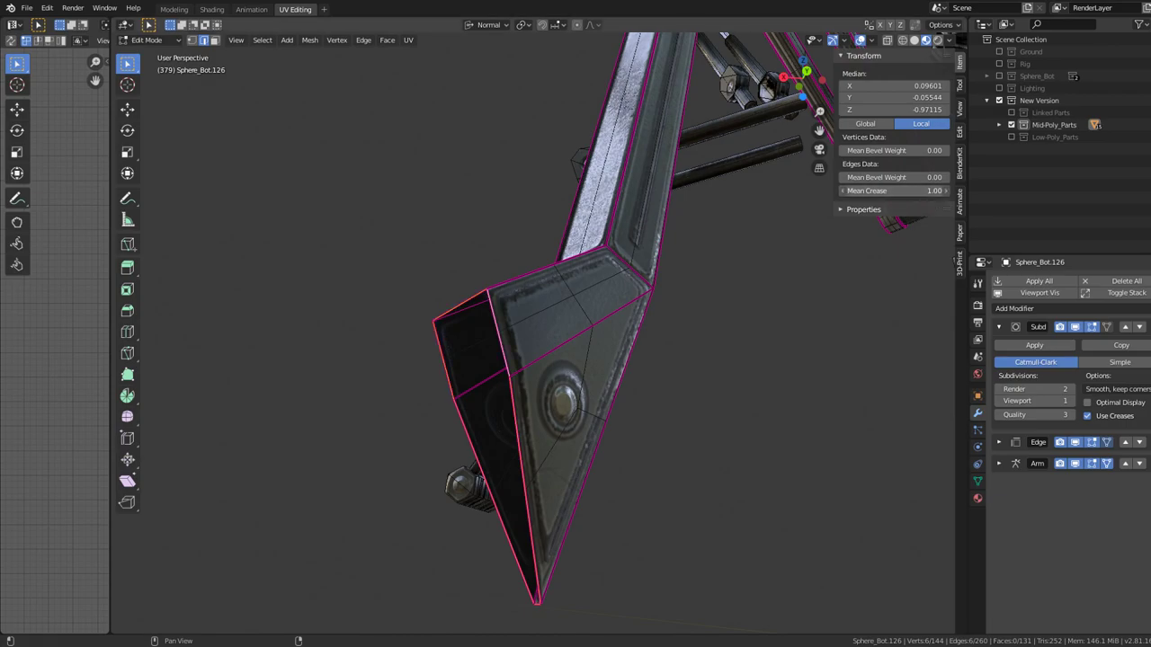
pyautogui.moveTo(654, 245); pyautogui.dragTo(570, 322)
pyautogui.press('Tab')
pyautogui.press('Tab')
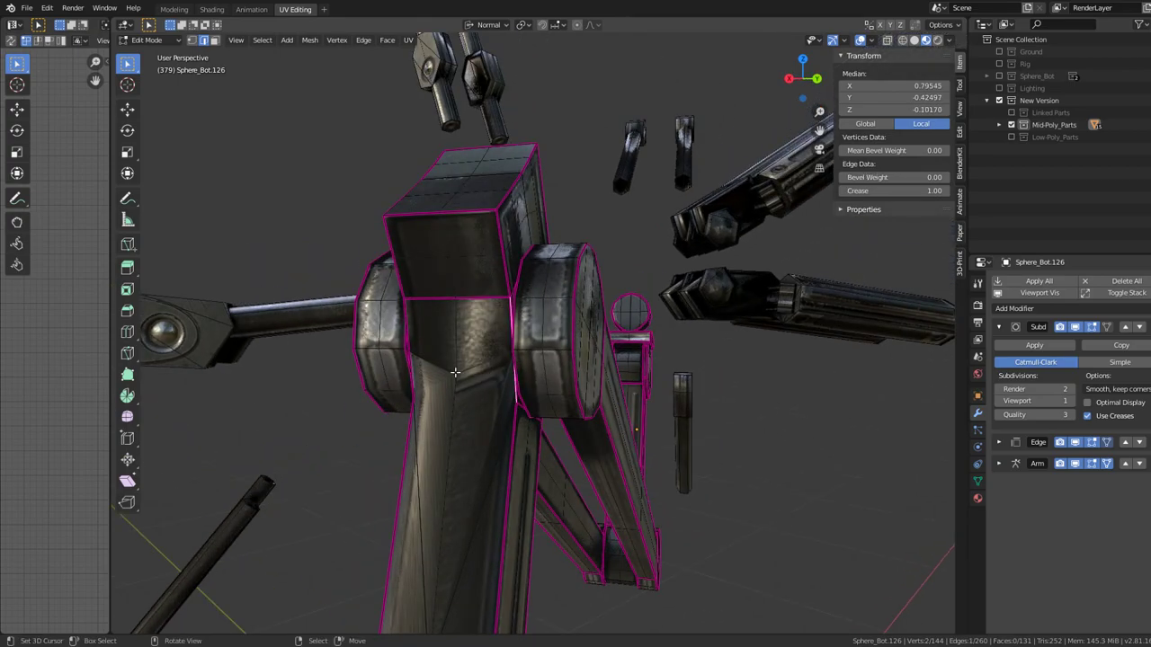
pyautogui.moveTo(904, 193); pyautogui.dragTo(939, 194)
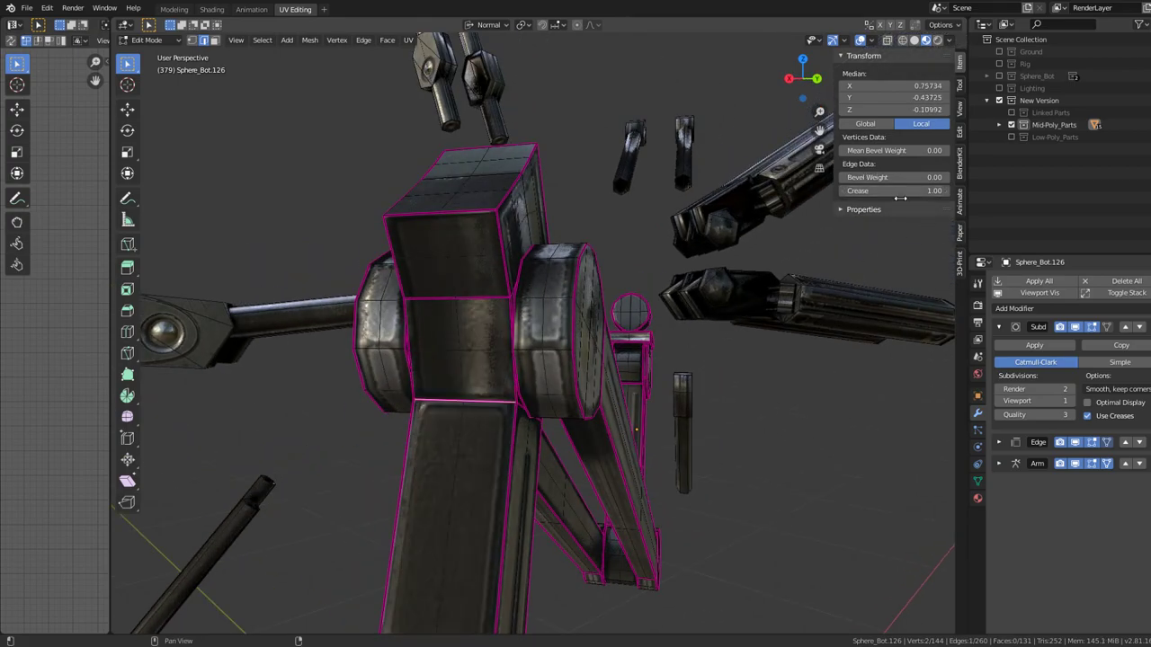
pyautogui.scroll(3)
pyautogui.moveTo(612, 288); pyautogui.dragTo(643, 270)
pyautogui.moveTo(516, 230); pyautogui.dragTo(319, 372)
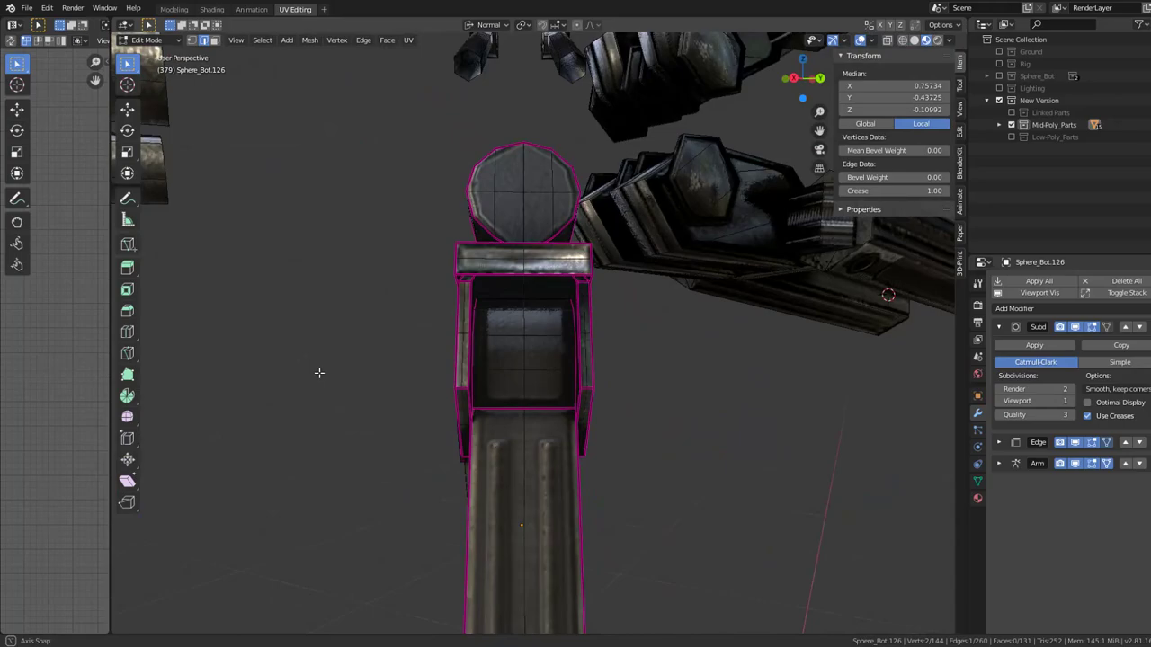
pyautogui.moveTo(482, 281); pyautogui.dragTo(515, 300)
pyautogui.press('Tab')
# - Hide the finished arm part, then select and frame the two rods with the hammer head
pyautogui.press('h')
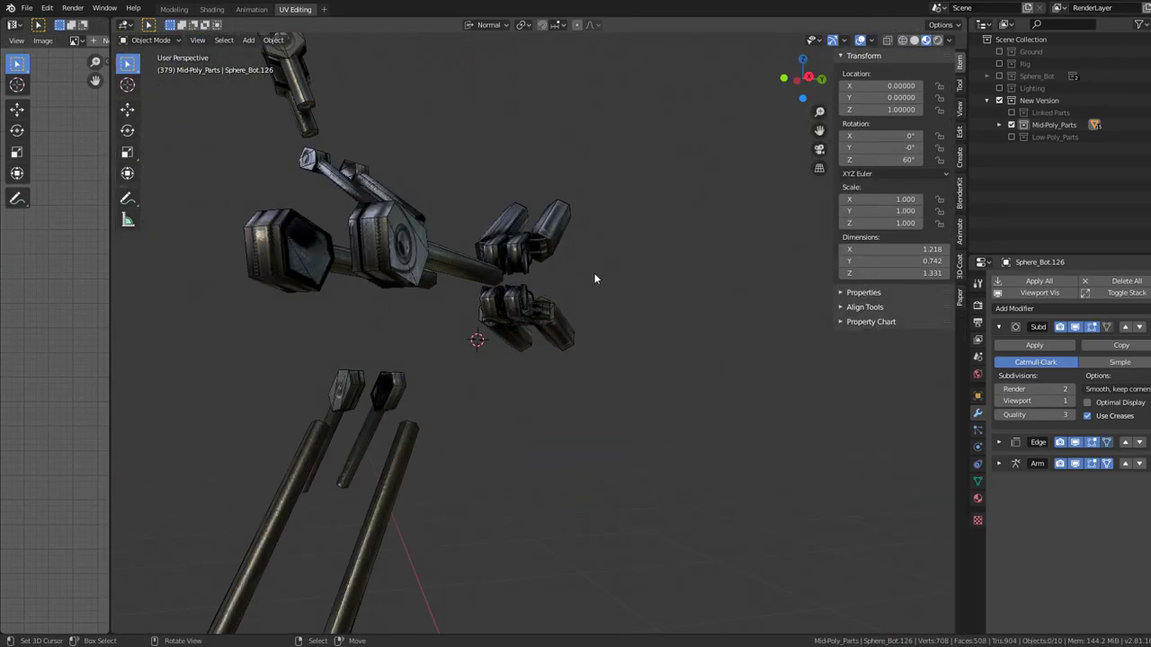
pyautogui.click(369, 505)
pyautogui.moveTo(408, 467); pyautogui.dragTo(863, 378)
pyautogui.press('KP_Decimal')
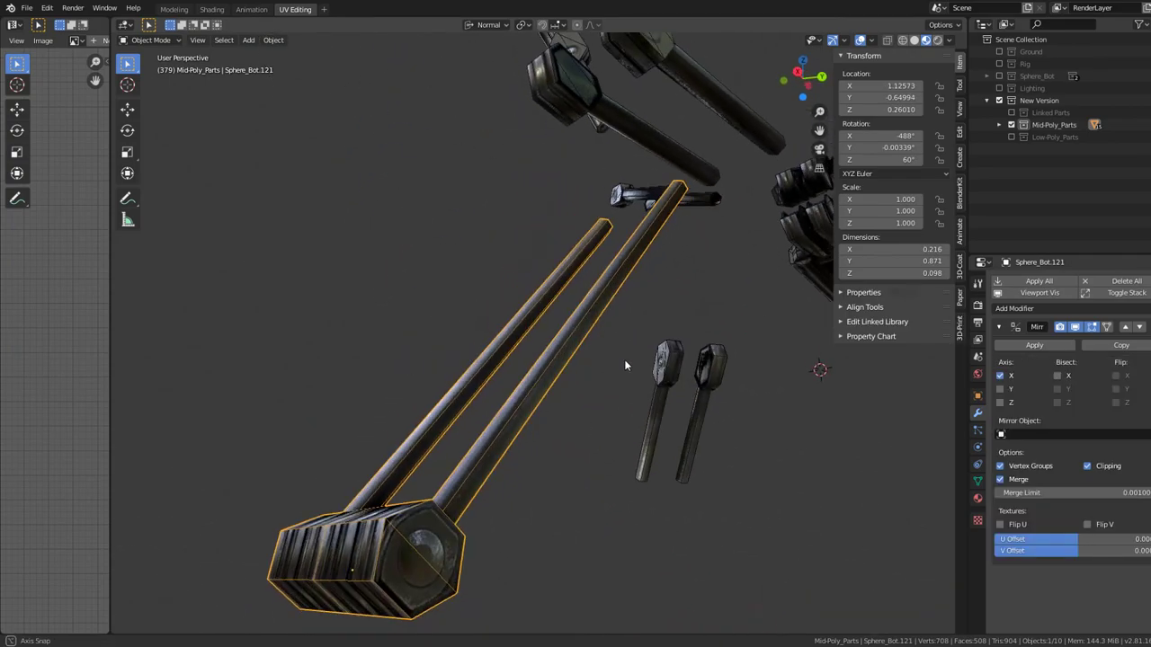
# - Add a Subdivision Surface modifier to the rods, placed above Mirror, and compare smoothing on/off
pyautogui.click(996, 326)
pyautogui.click(1021, 308)
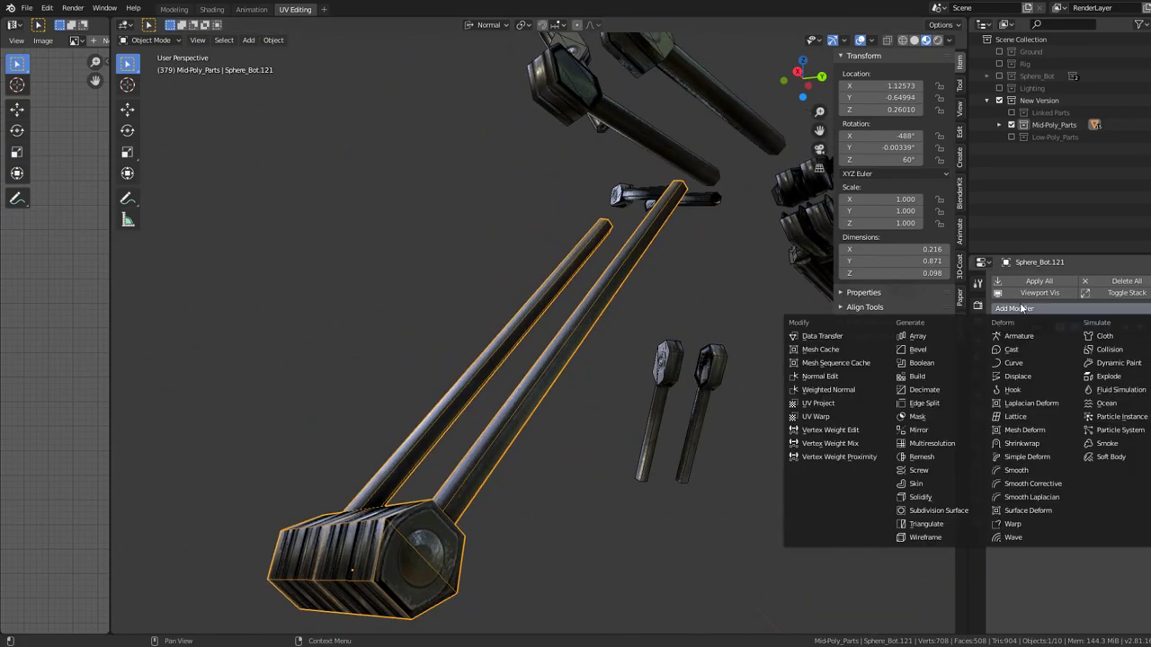
pyautogui.click(948, 509)
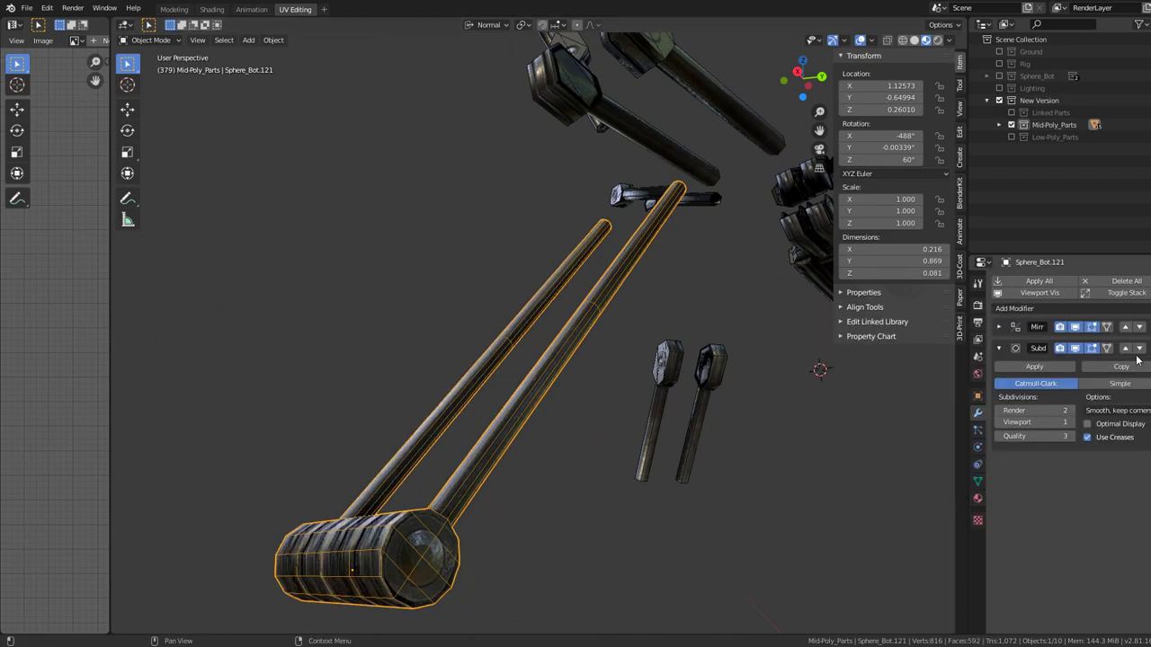
pyautogui.click(1125, 349)
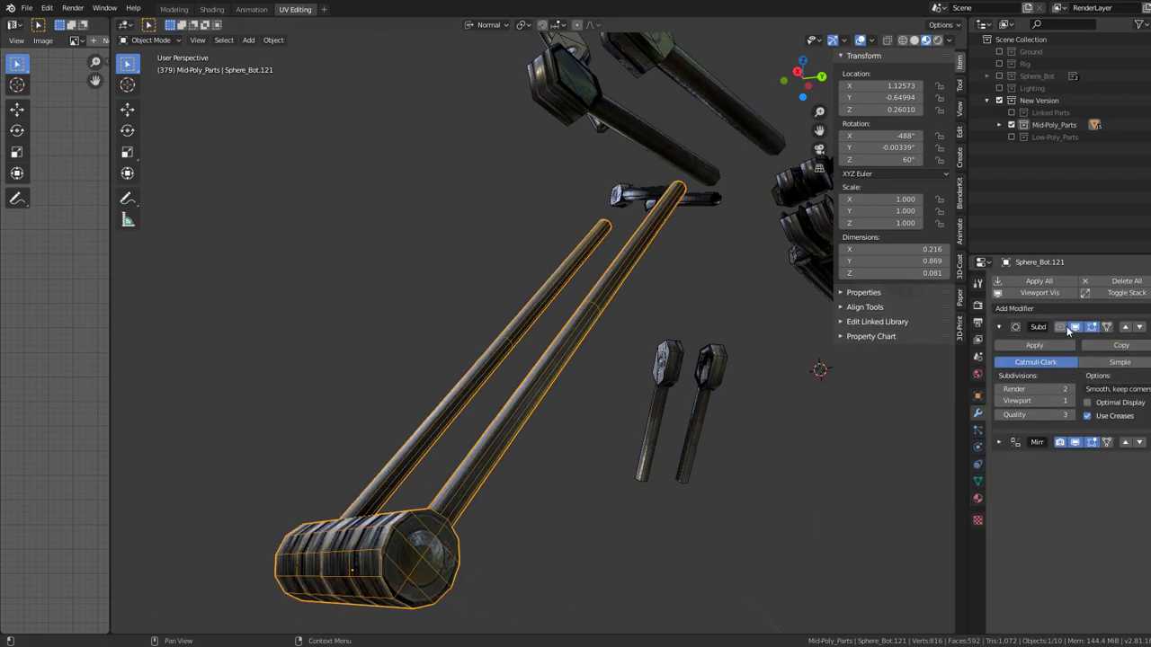
pyautogui.click(1070, 329)
pyautogui.click(1070, 329)
pyautogui.click(1070, 329)
pyautogui.click(1070, 329)
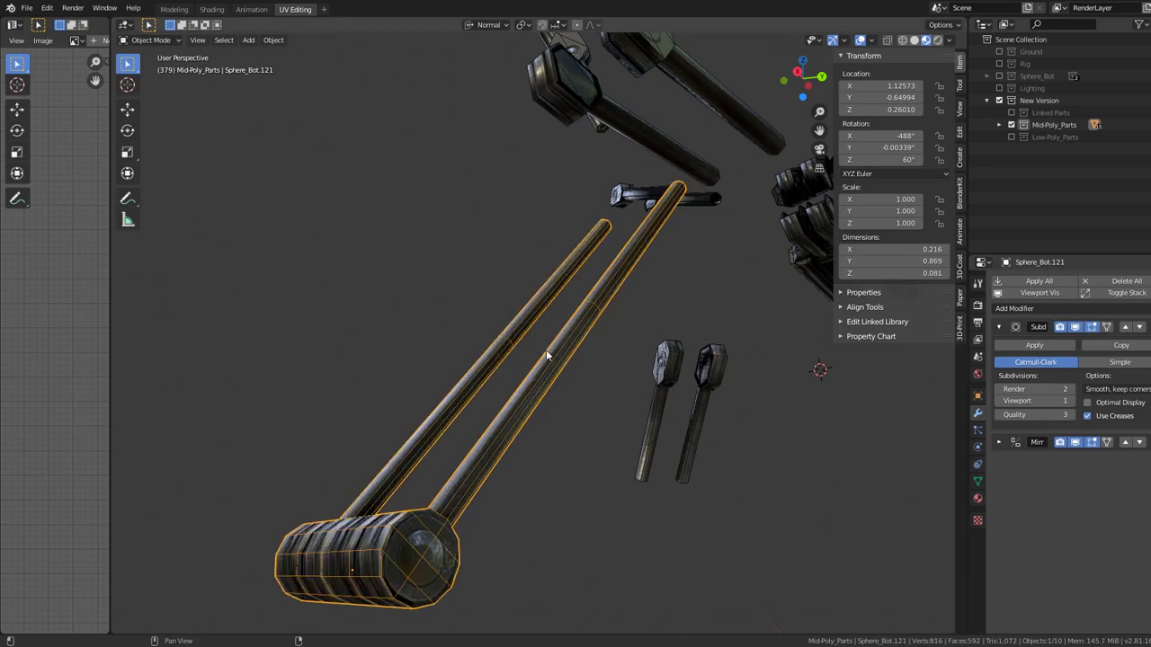
# - Select all edges with matching sharpness on the rods and fully crease them
pyautogui.press('Tab')
pyautogui.moveTo(547, 355); pyautogui.dragTo(495, 362)
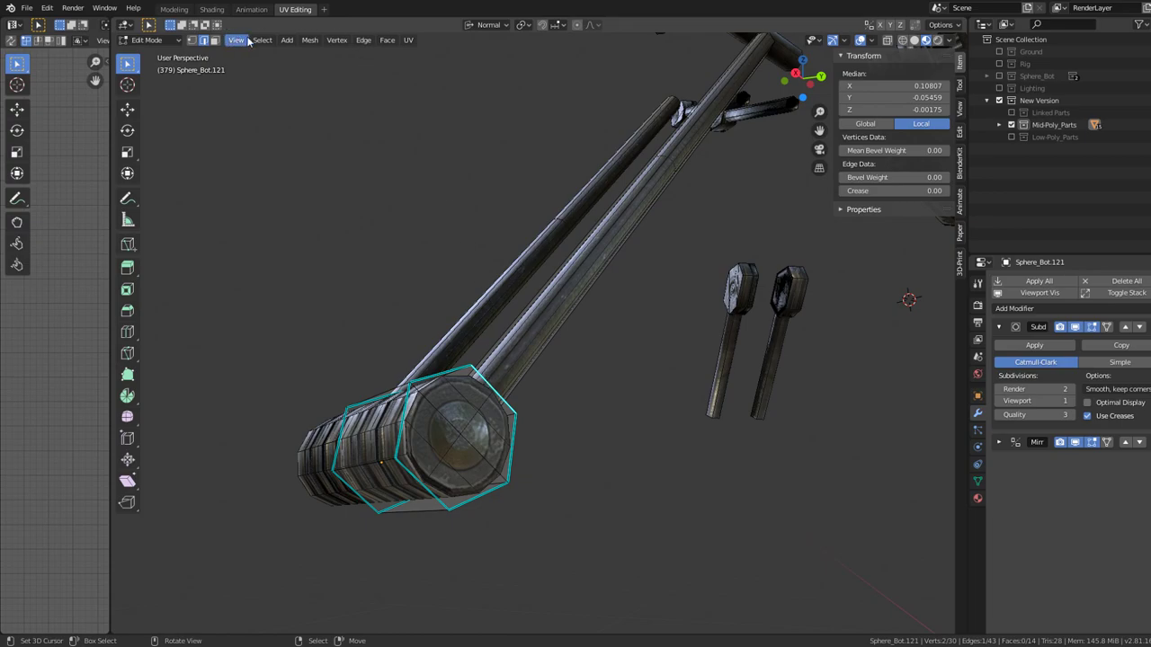
pyautogui.click(261, 41)
pyautogui.moveTo(306, 174)
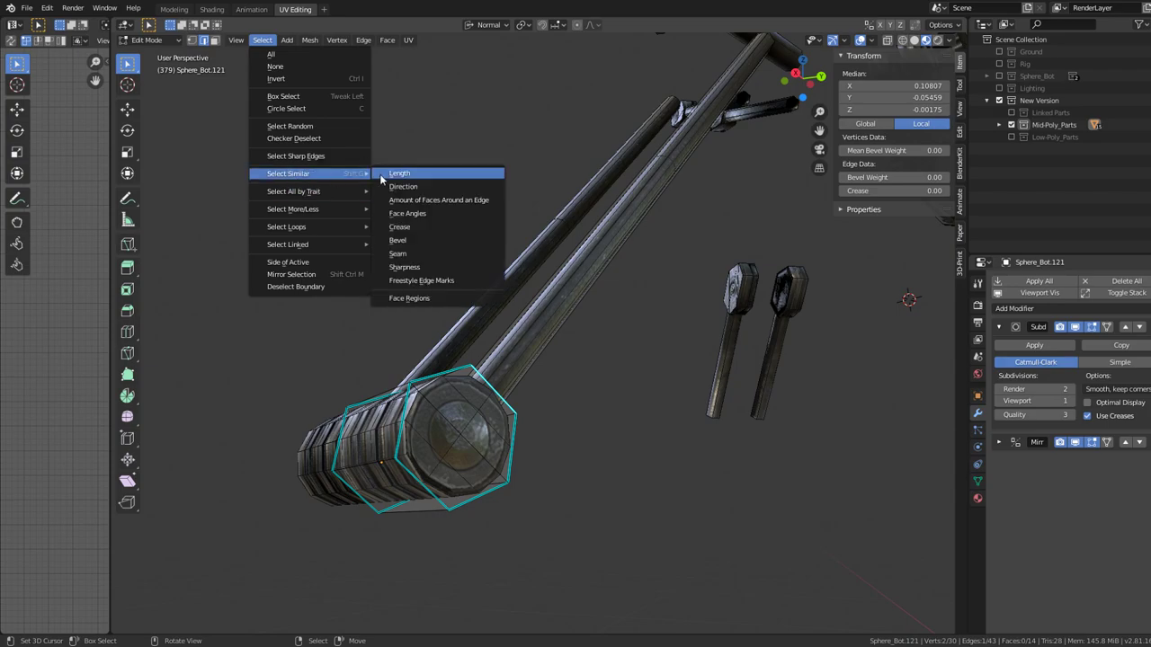
pyautogui.click(403, 267)
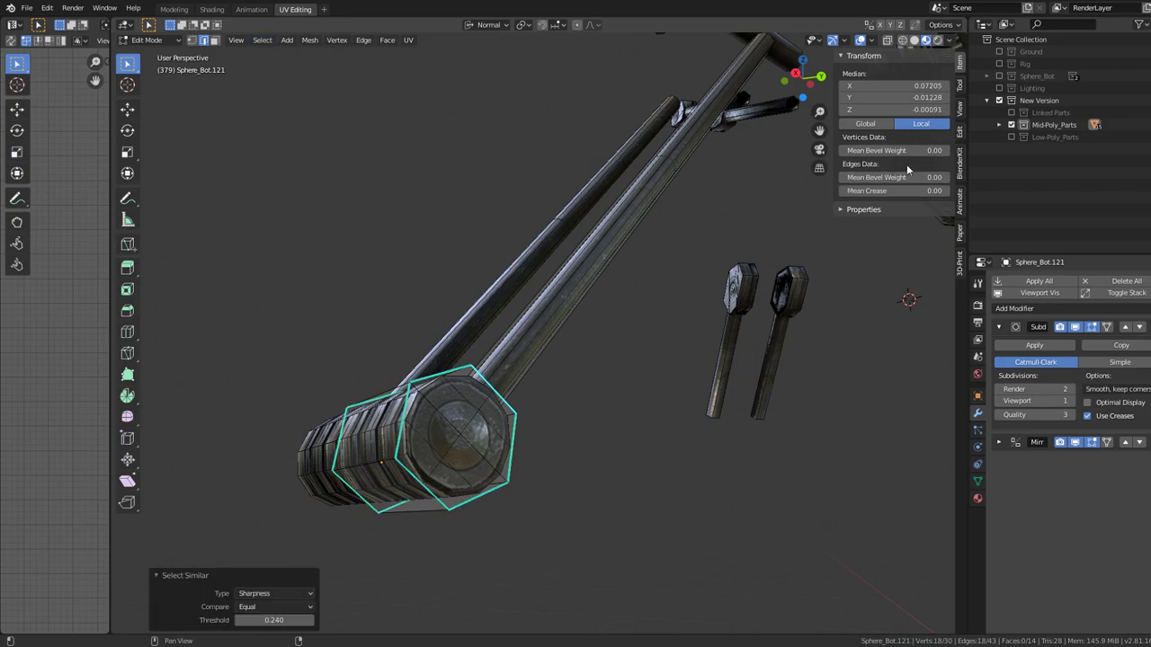
pyautogui.moveTo(901, 187); pyautogui.dragTo(936, 190)
pyautogui.moveTo(562, 295); pyautogui.dragTo(523, 283)
pyautogui.press('Tab')
pyautogui.press('Tab')
# - Move a vertex on the hammer head to a new position
pyautogui.click(522, 283)
pyautogui.press('g')
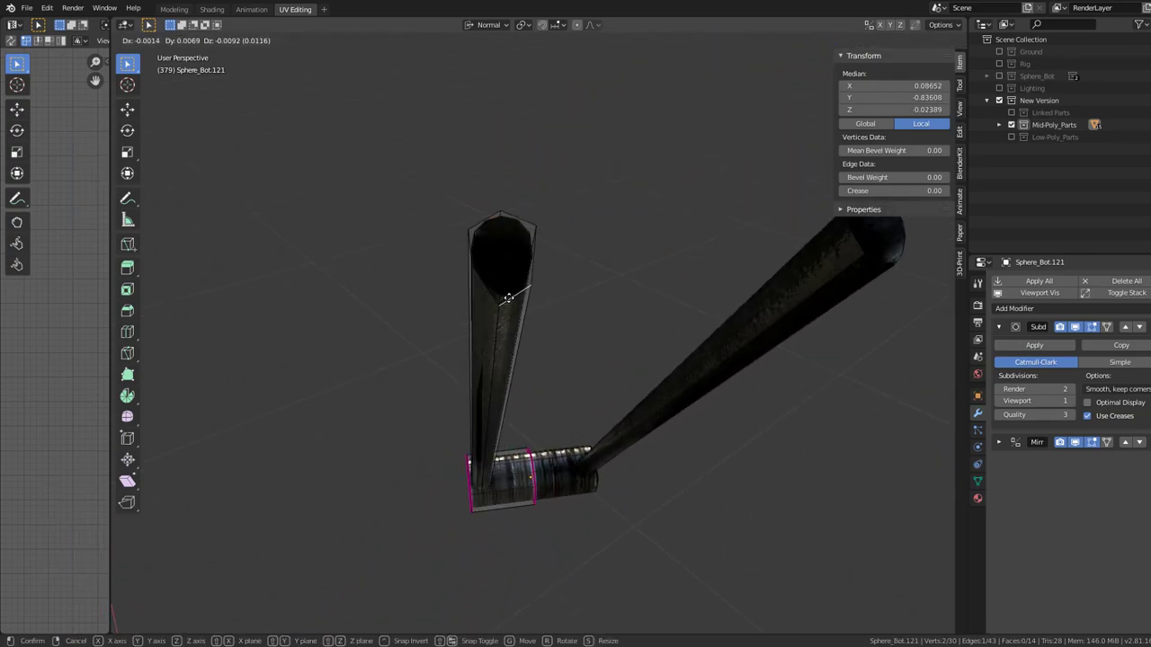
pyautogui.click(507, 298)
pyautogui.moveTo(506, 298); pyautogui.dragTo(510, 290)
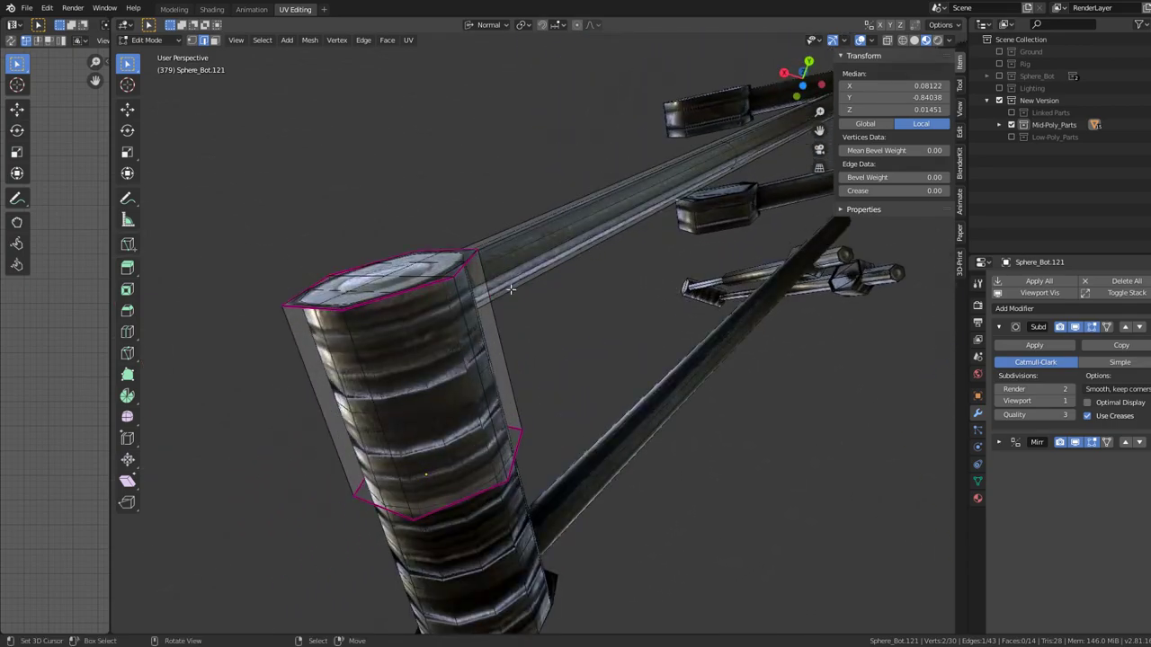
# - Select the cylinder's boundary loops and mark them sharp
pyautogui.hotkey('ctrl', 'l')
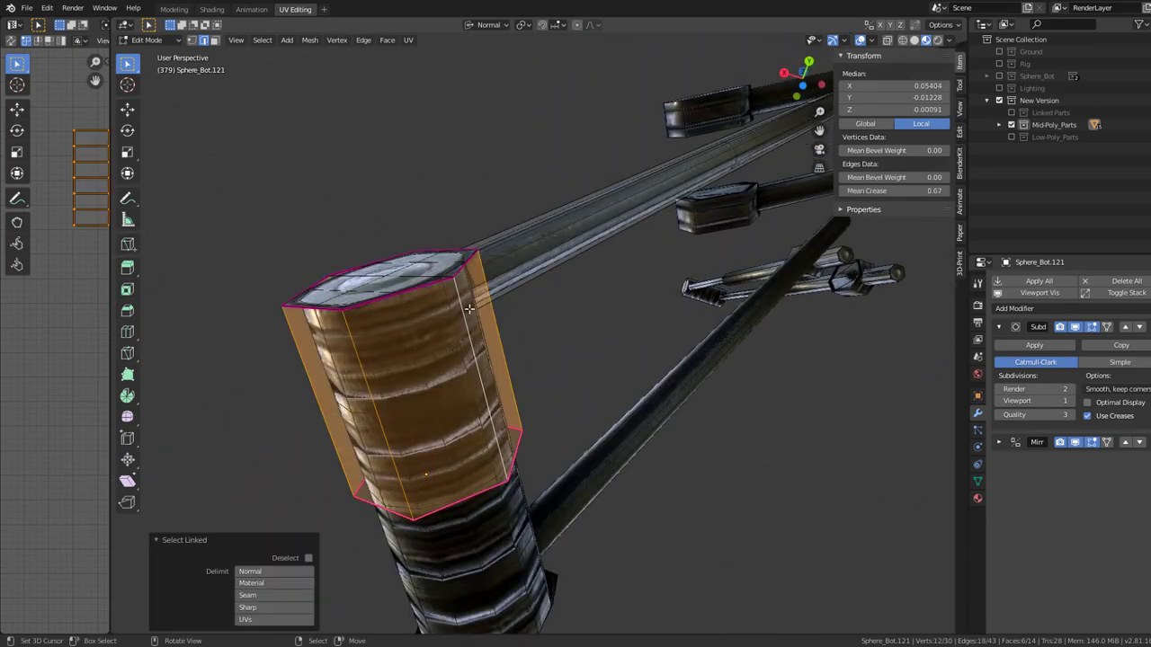
pyautogui.press('a')
pyautogui.press('q')
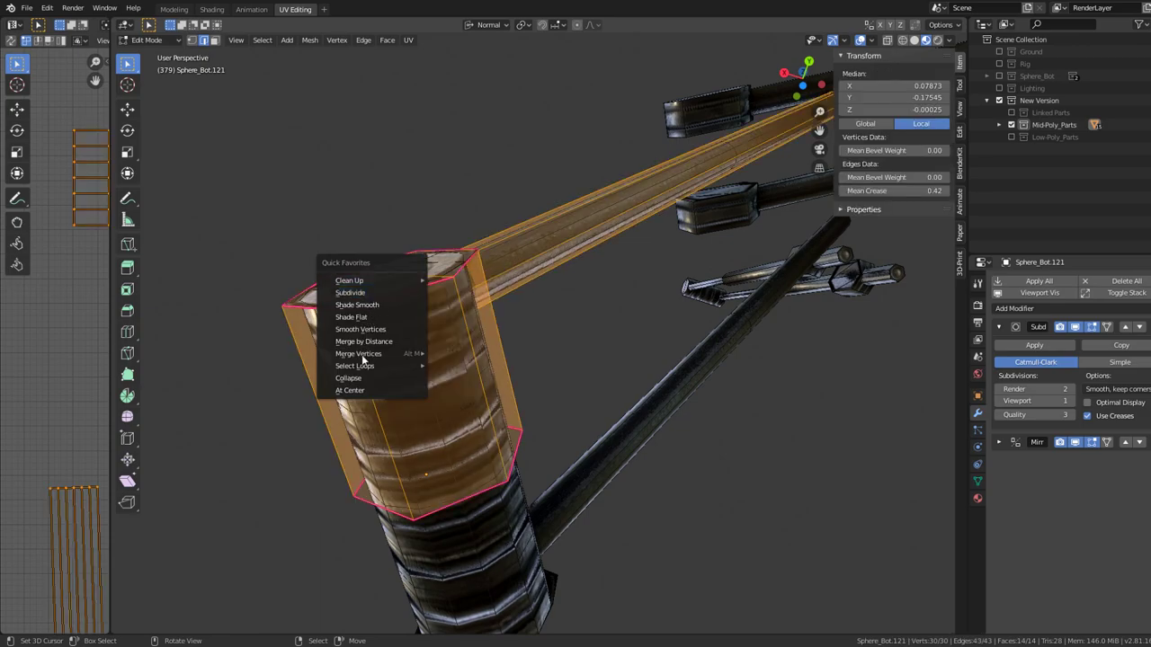
pyautogui.moveTo(354, 366)
pyautogui.click(482, 406)
pyautogui.hotkey('ctrl', 'e')
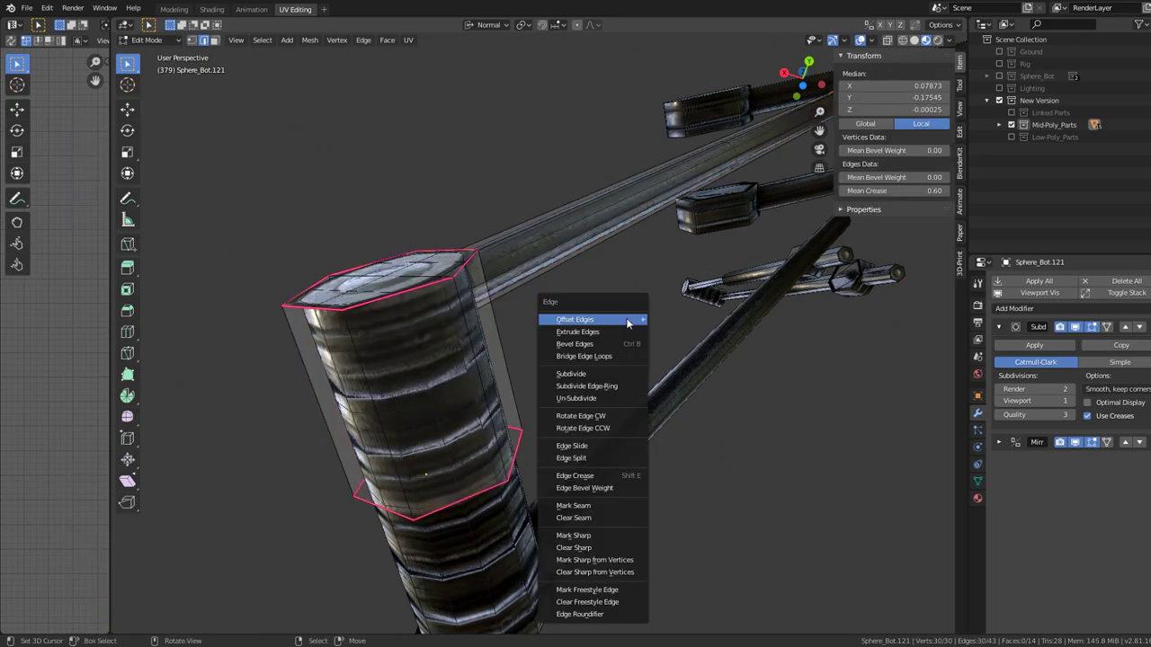
pyautogui.click(605, 533)
# - Merge duplicate vertices by distance, removing 6 of them
pyautogui.hotkey('ctrl', 'e')
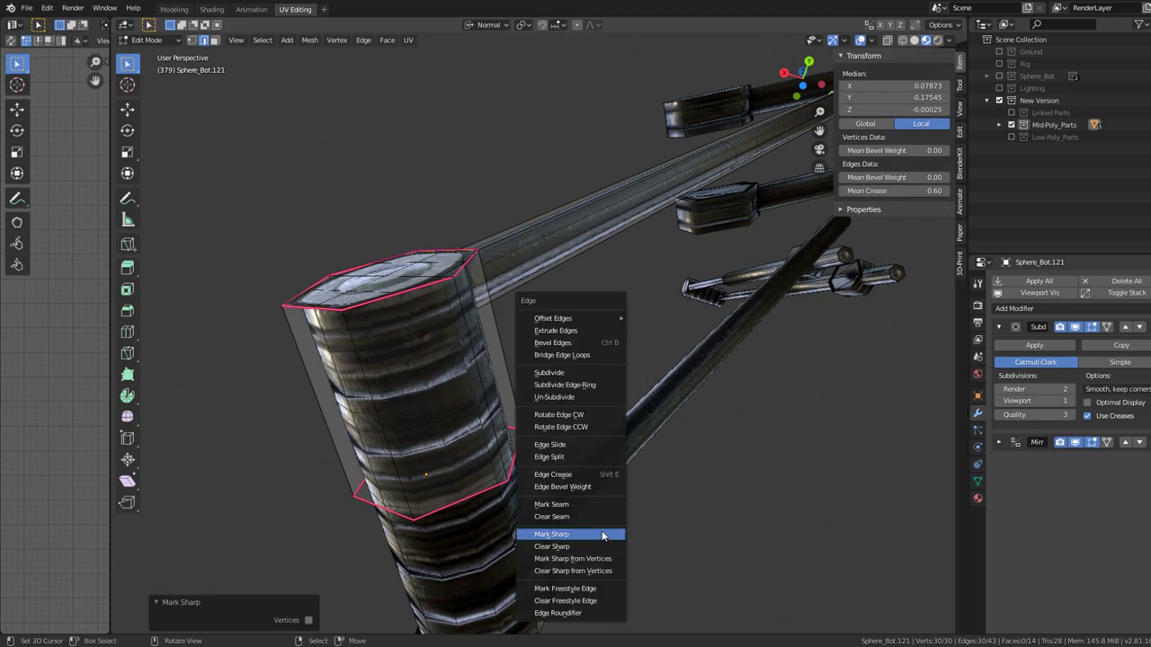
pyautogui.press('q')
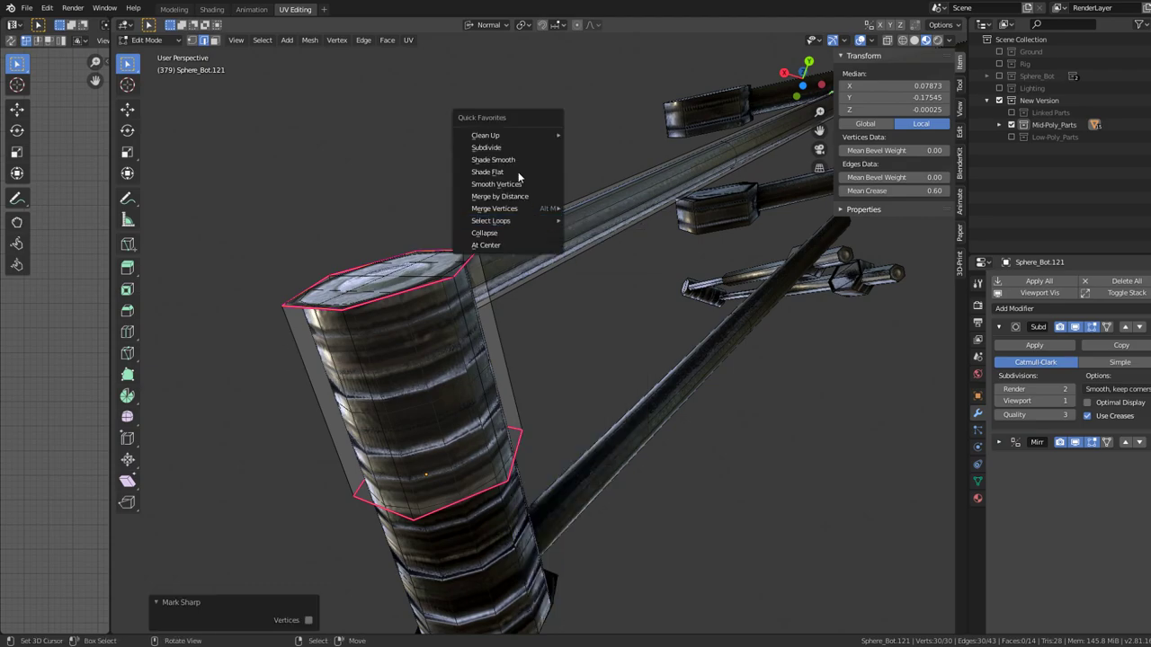
pyautogui.click(521, 197)
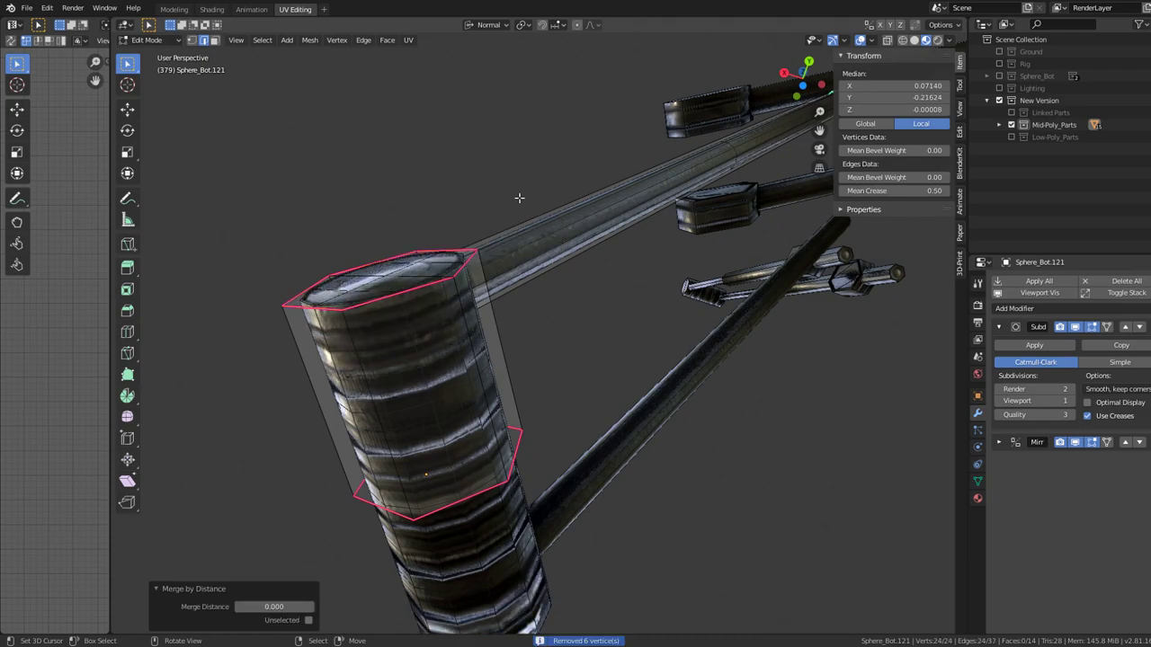
pyautogui.moveTo(518, 203); pyautogui.dragTo(545, 252)
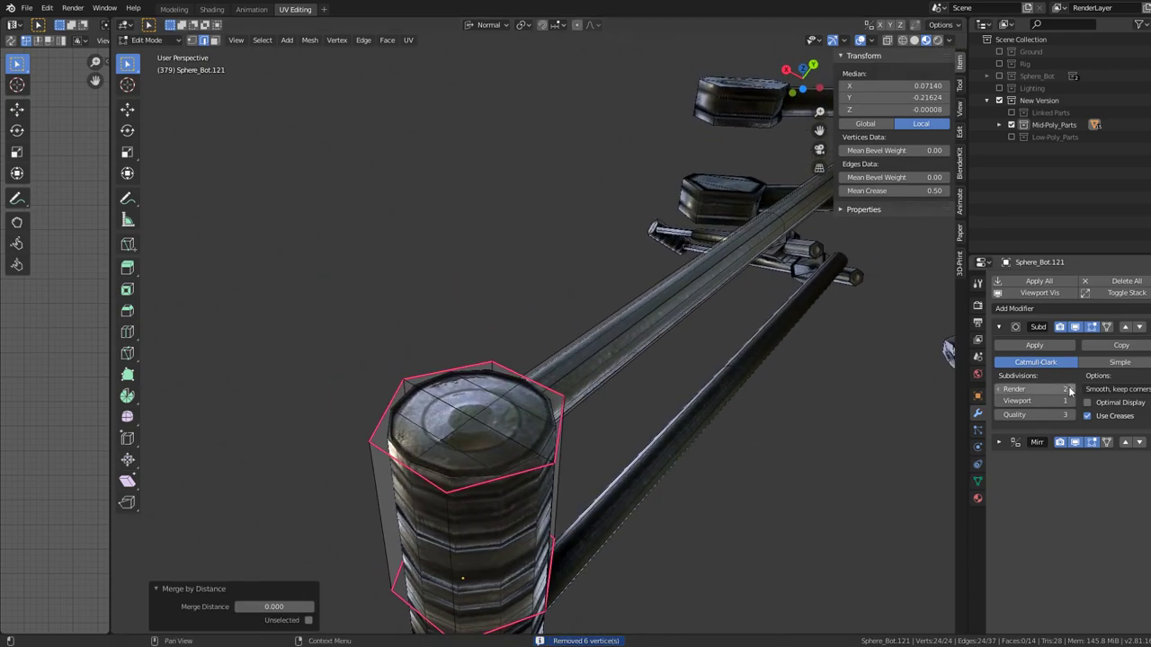
# - Add an Edge Split modifier with Edge Angle unchecked, splitting only at sharp edges
pyautogui.click(1050, 310)
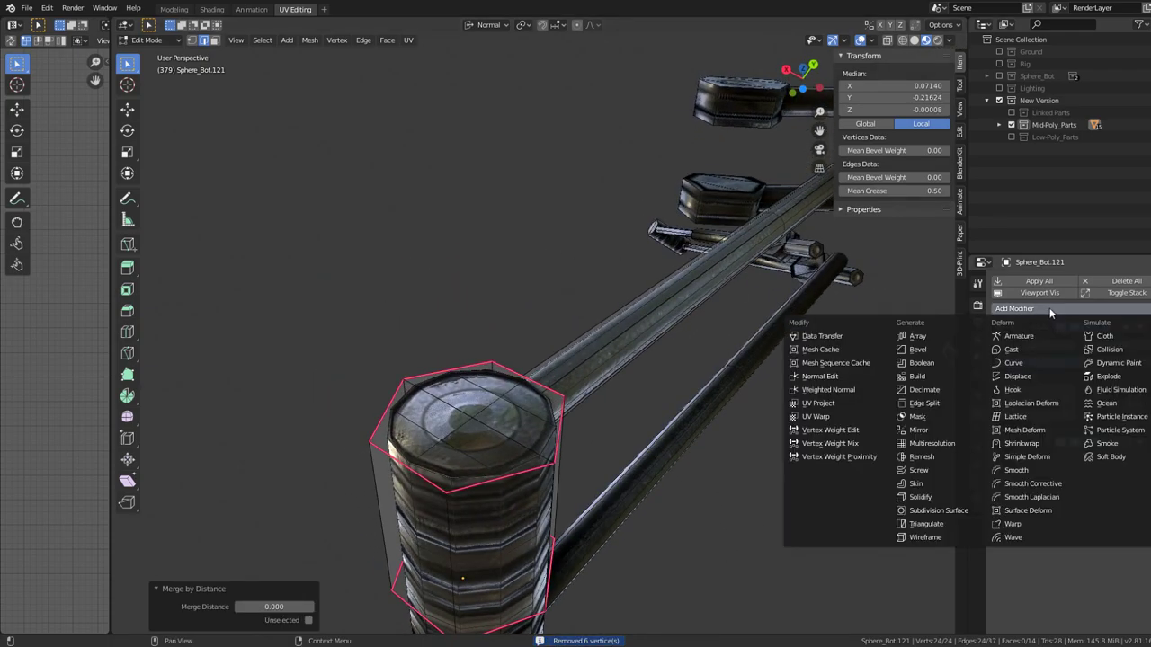
pyautogui.click(944, 404)
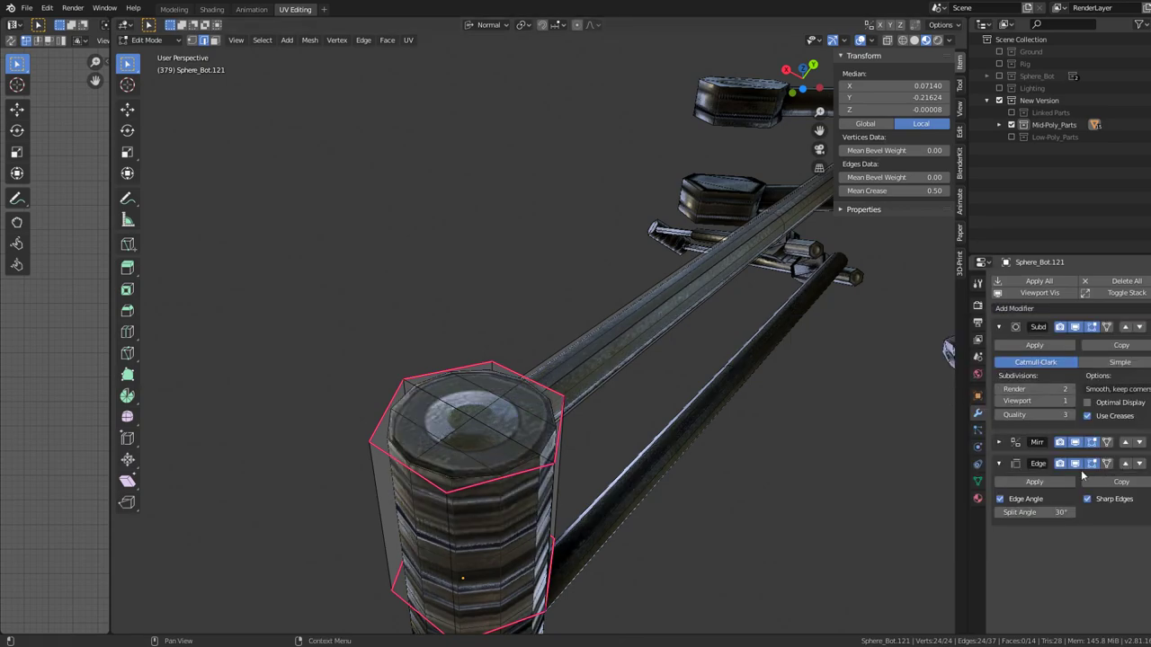
pyautogui.click(1000, 498)
pyautogui.moveTo(548, 306); pyautogui.dragTo(592, 418)
pyautogui.press('Tab')
# - Select the cylinder-and-rods part (Sphere_Bot.121) and frame it to inspect from several angles
pyautogui.click(657, 360)
pyautogui.press('KP_Decimal')
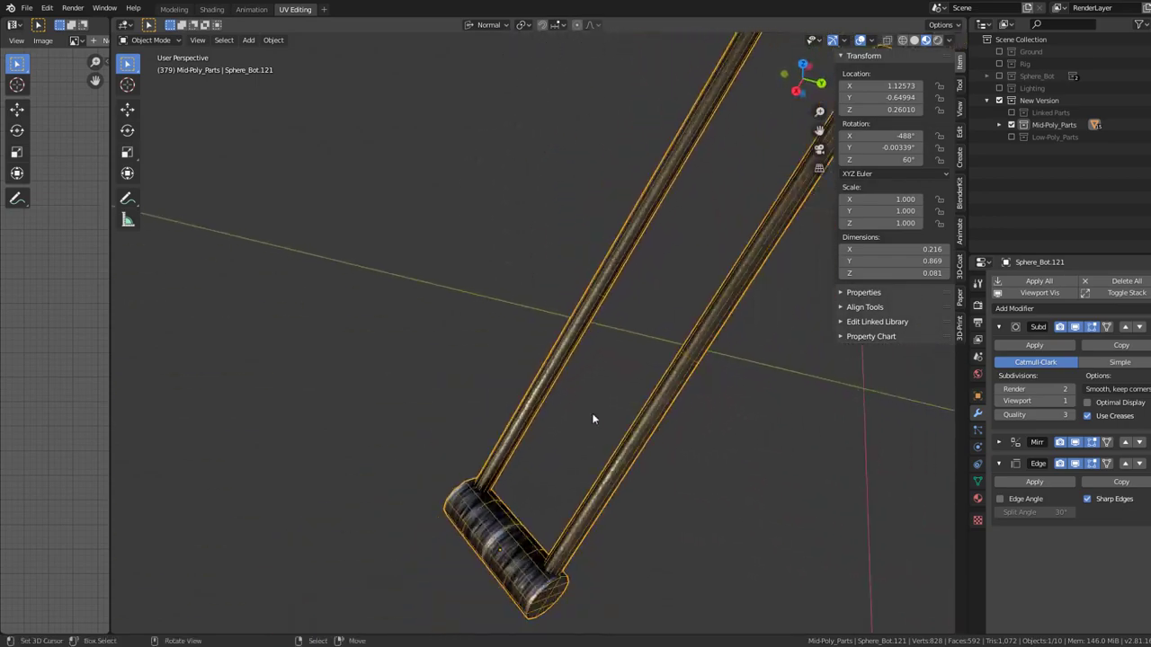
pyautogui.scroll(-3)
pyautogui.moveTo(568, 356); pyautogui.dragTo(550, 283)
pyautogui.scroll(3)
pyautogui.scroll(3)
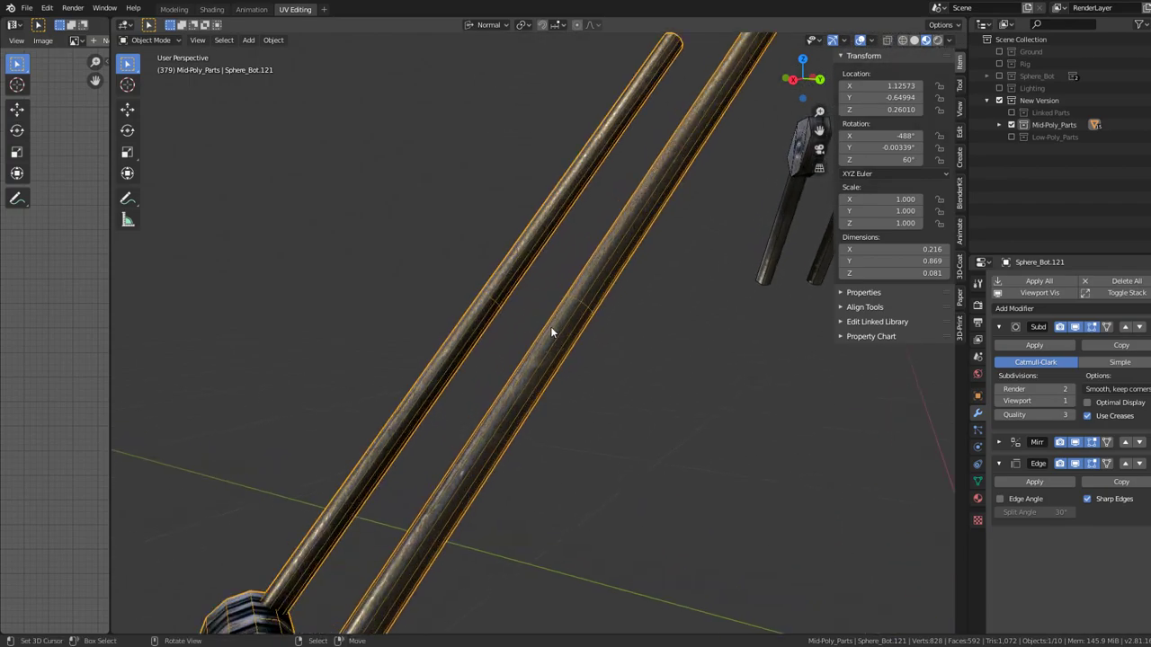
pyautogui.scroll(-3)
pyautogui.scroll(-3)
pyautogui.moveTo(525, 266); pyautogui.dragTo(547, 255)
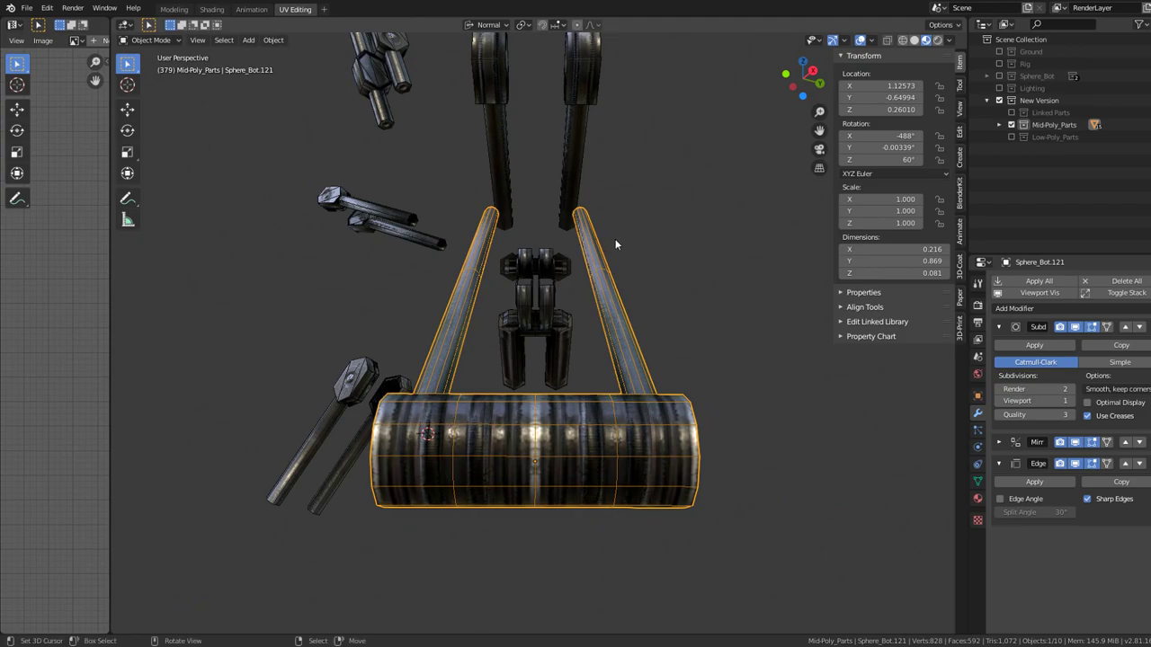
pyautogui.scroll(3)
# - Compare Edge Split and Subdivision on/off, then apply the Subdivision Surface modifier
pyautogui.click(1076, 465)
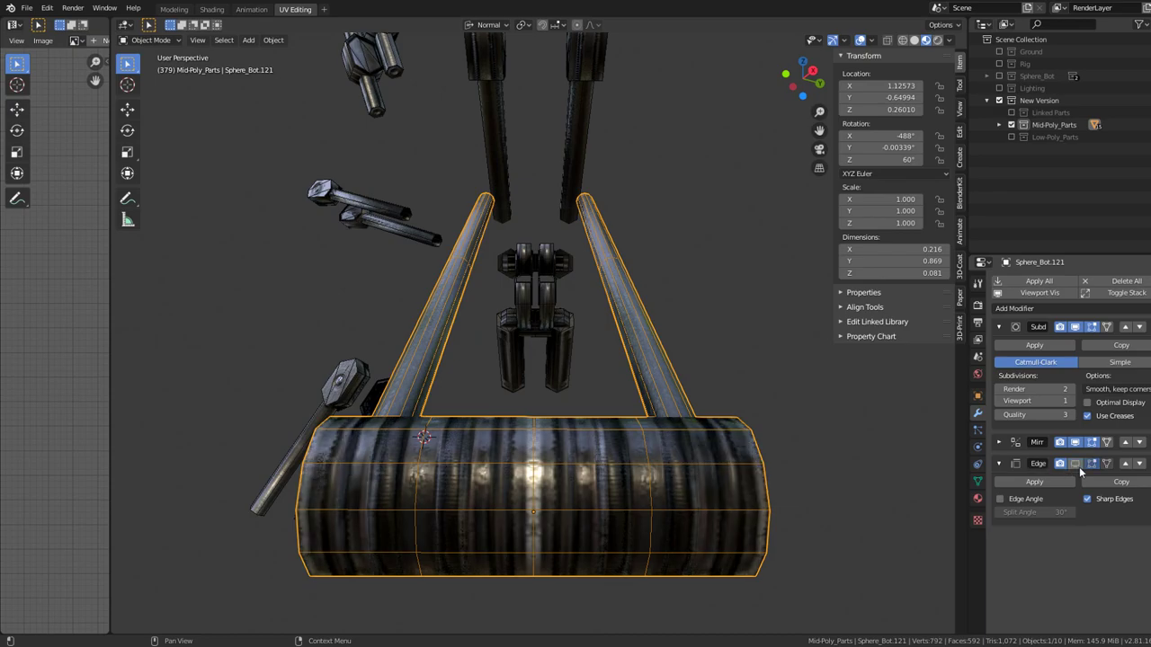
pyautogui.click(1079, 467)
pyautogui.moveTo(754, 338); pyautogui.dragTo(706, 340)
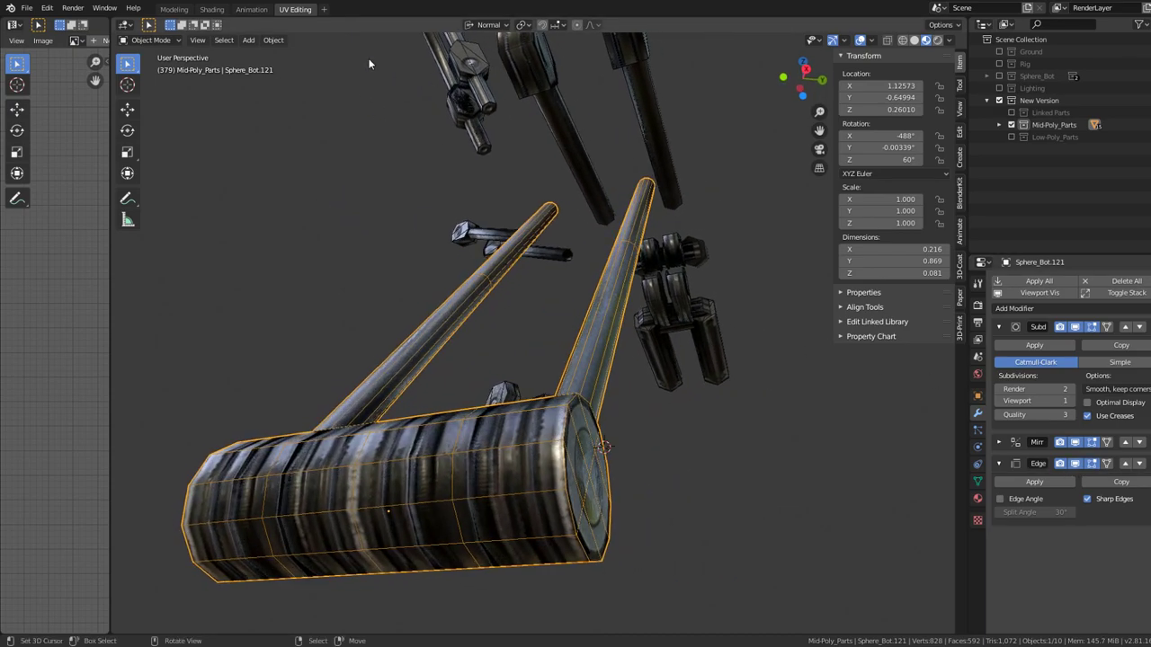
pyautogui.click(270, 41)
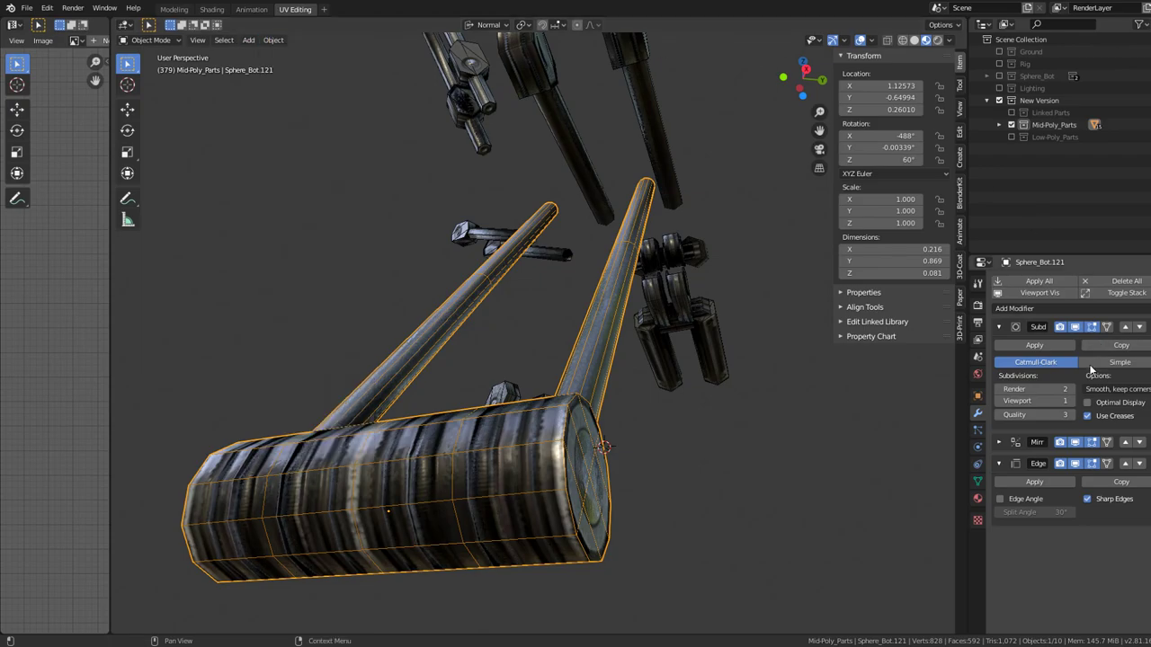
pyautogui.click(1074, 330)
pyautogui.click(1073, 330)
pyautogui.click(1039, 348)
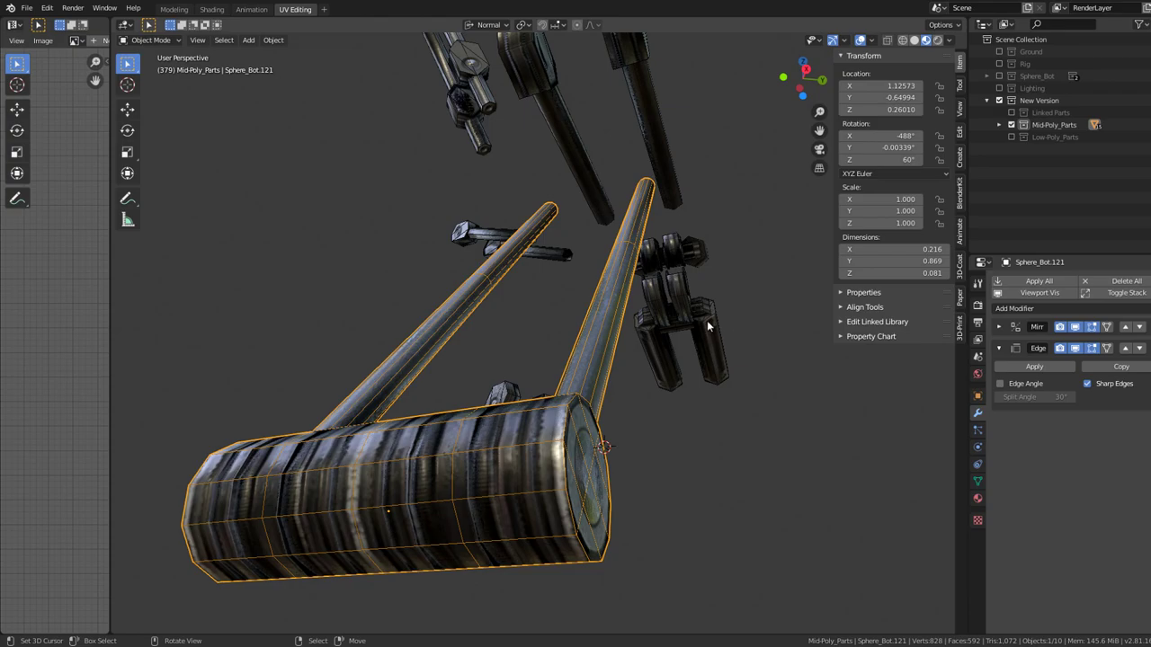
pyautogui.hotkey('ctrl', 'space')
# - Select the whole linked mesh and run Limited Dissolve on it
pyautogui.moveTo(675, 344); pyautogui.dragTo(663, 379)
pyautogui.press('Tab')
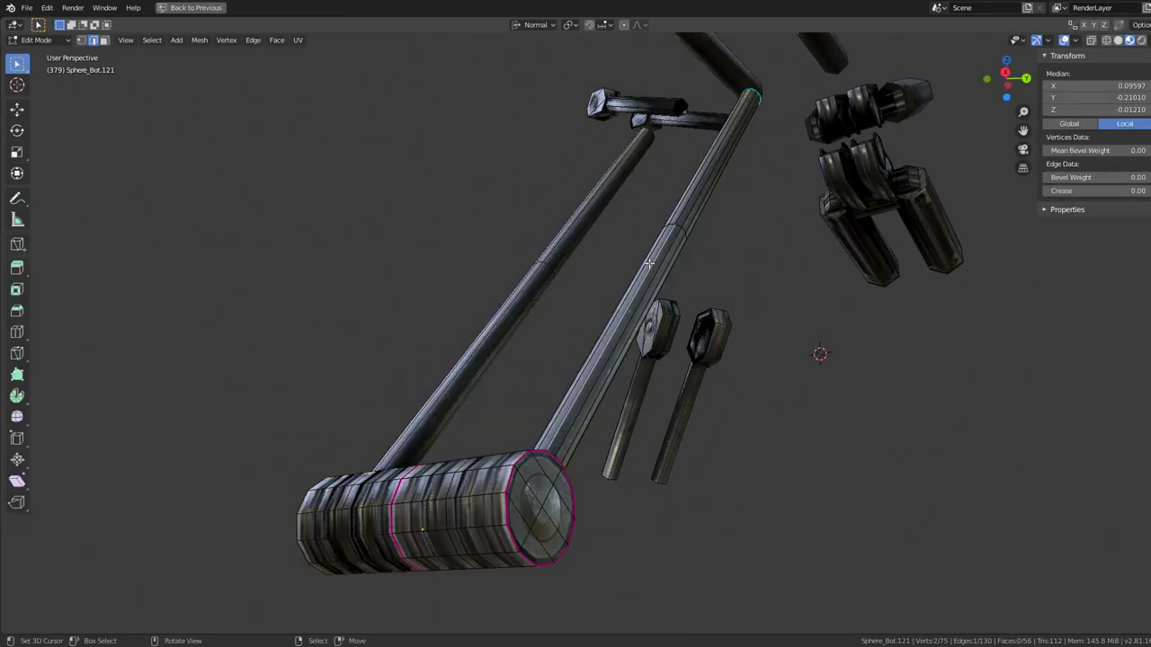
pyautogui.press('l')
pyautogui.scroll(3)
pyautogui.press('q')
pyautogui.moveTo(645, 252)
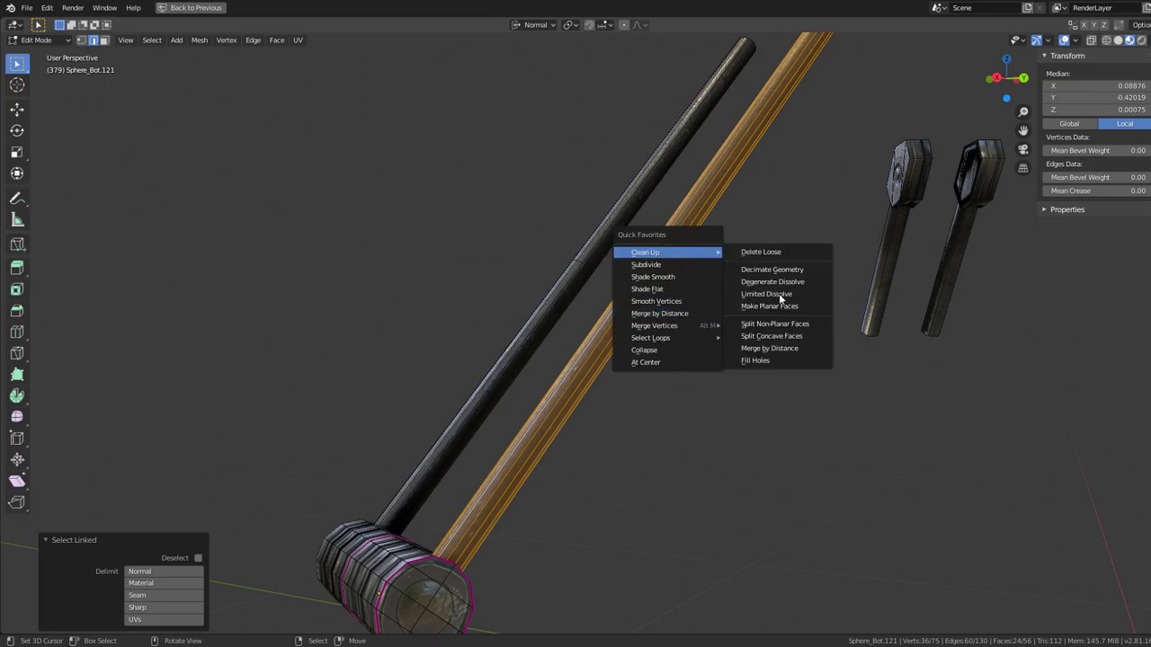
pyautogui.click(779, 293)
# - Box-select two bands of cylinder faces and limited-dissolve them
pyautogui.moveTo(567, 390); pyautogui.dragTo(569, 423)
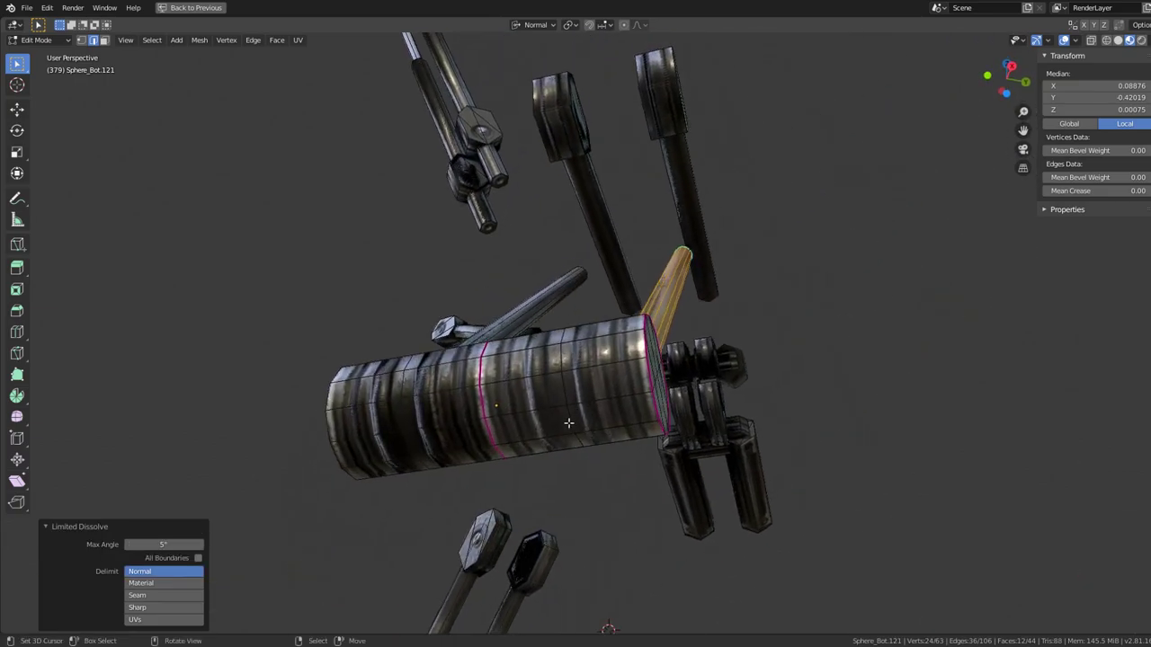
pyautogui.click(104, 40)
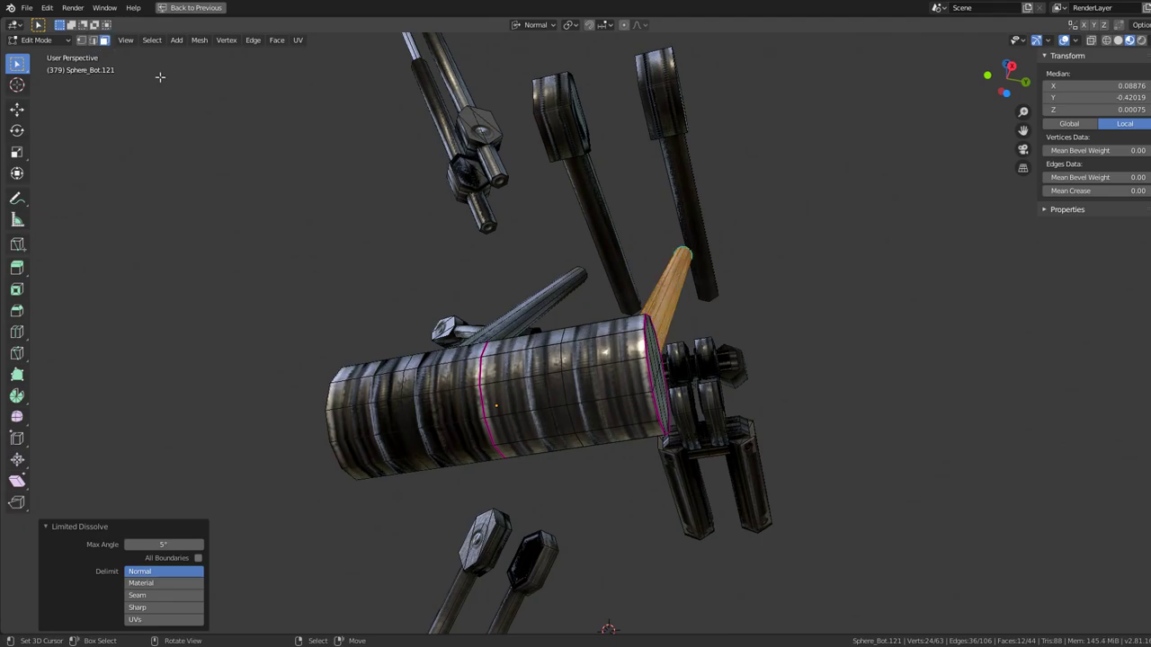
pyautogui.moveTo(477, 305); pyautogui.dragTo(602, 450)
pyautogui.moveTo(594, 306); pyautogui.dragTo(675, 450)
pyautogui.scroll(3)
pyautogui.press('q')
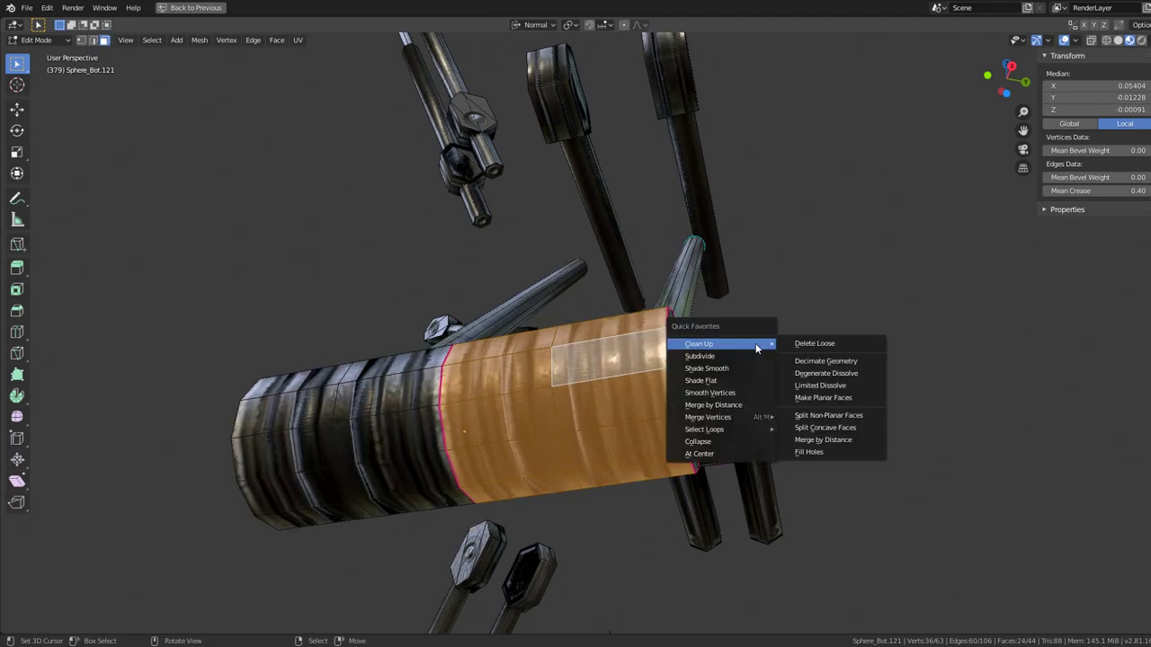
pyautogui.click(820, 385)
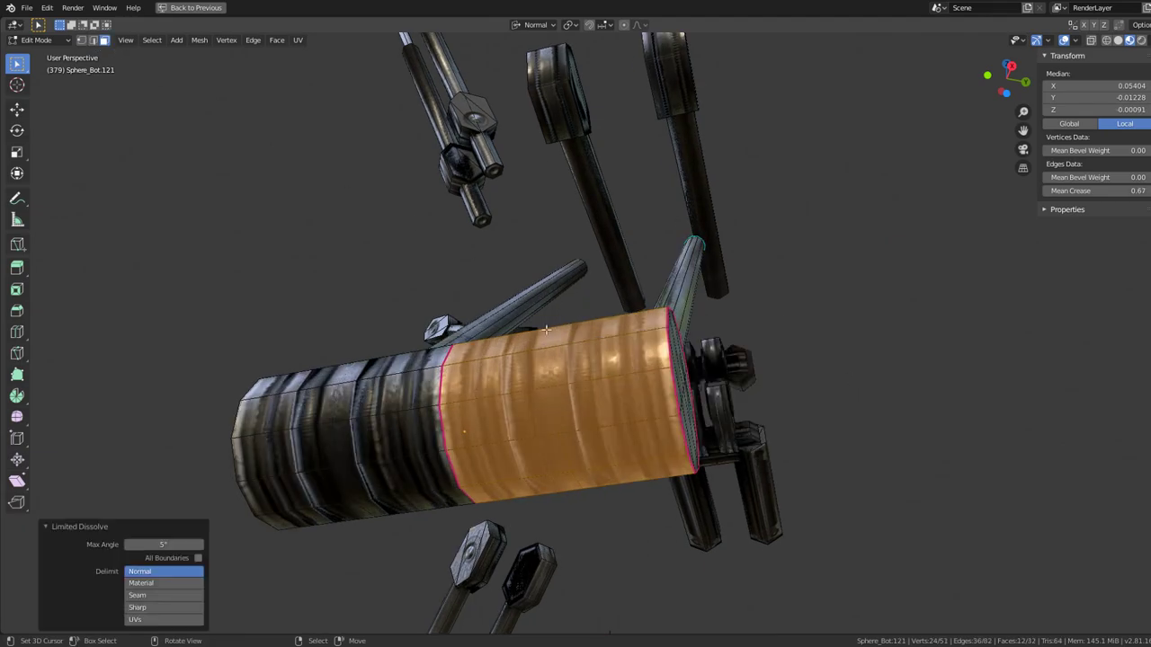
pyautogui.moveTo(546, 330); pyautogui.dragTo(551, 378)
pyautogui.scroll(-3)
pyautogui.press('Tab')
# - Box-select the faces of the rod's end cap in Edit Mode
pyautogui.press('KP_Decimal')
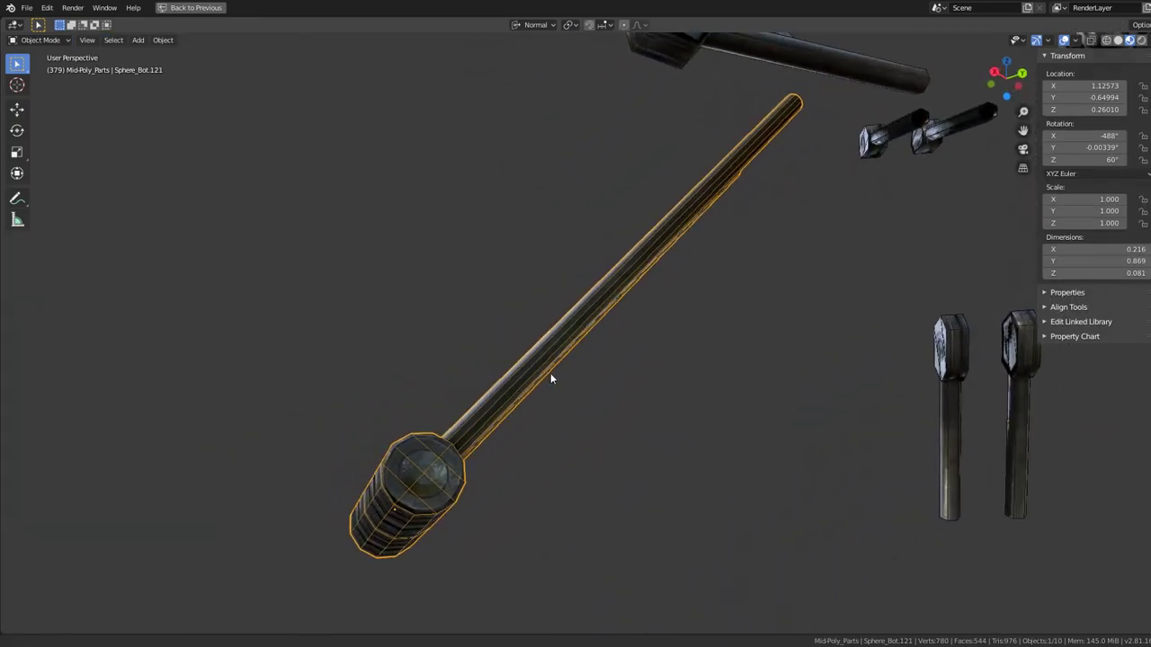
pyautogui.scroll(3)
pyautogui.press('Tab')
pyautogui.click(501, 508)
pyautogui.press('b')
pyautogui.moveTo(501, 508); pyautogui.dragTo(457, 527)
pyautogui.press('b')
pyautogui.moveTo(527, 466); pyautogui.dragTo(493, 430)
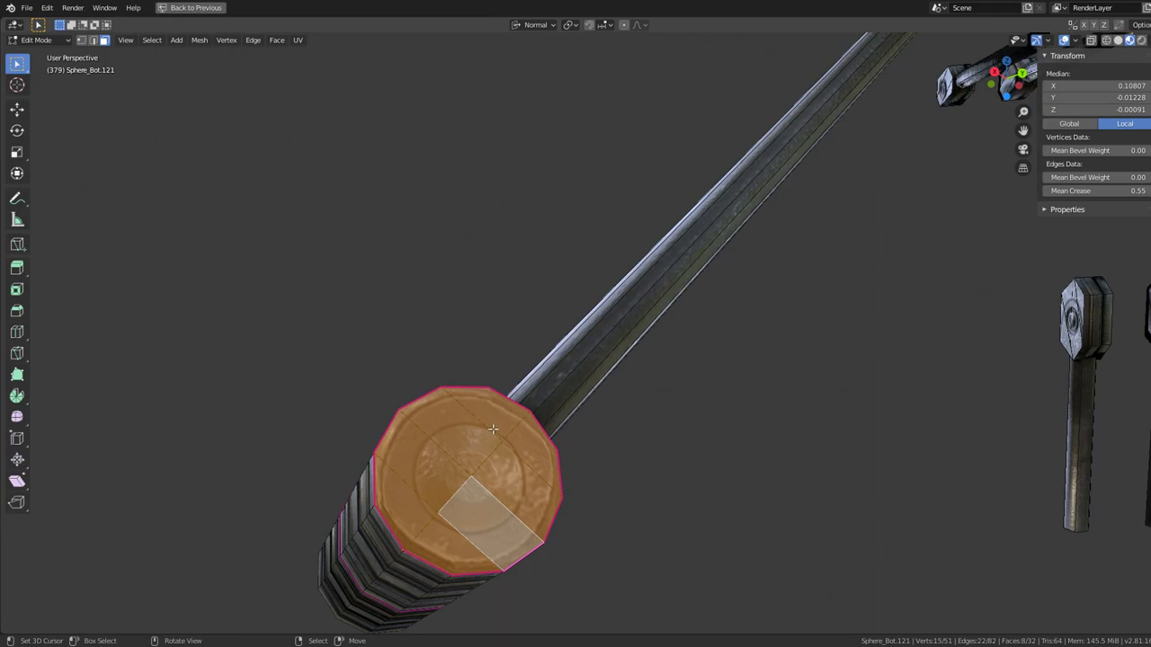
pyautogui.press('Tab')
# - Move the U-shaped part into another New Version collection so it disappears
pyautogui.scroll(-3)
pyautogui.moveTo(493, 430); pyautogui.dragTo(614, 411)
pyautogui.scroll(-3)
pyautogui.scroll(-3)
pyautogui.moveTo(727, 198); pyautogui.dragTo(520, 268)
pyautogui.scroll(3)
pyautogui.press('m')
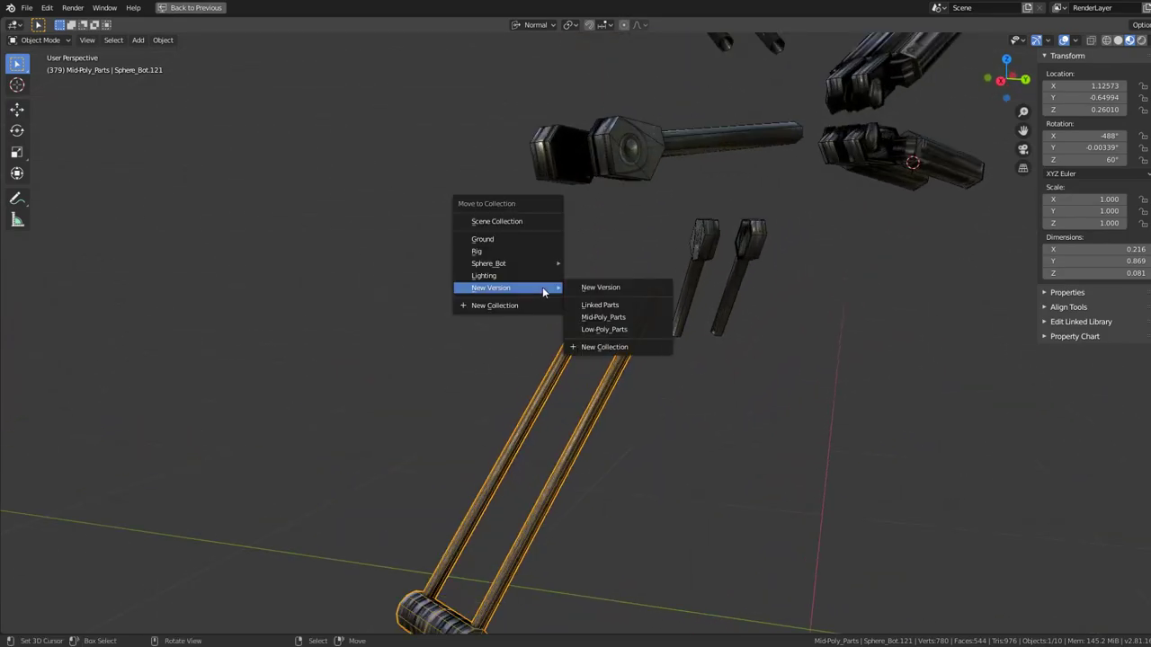
pyautogui.click(590, 290)
pyautogui.press('h')
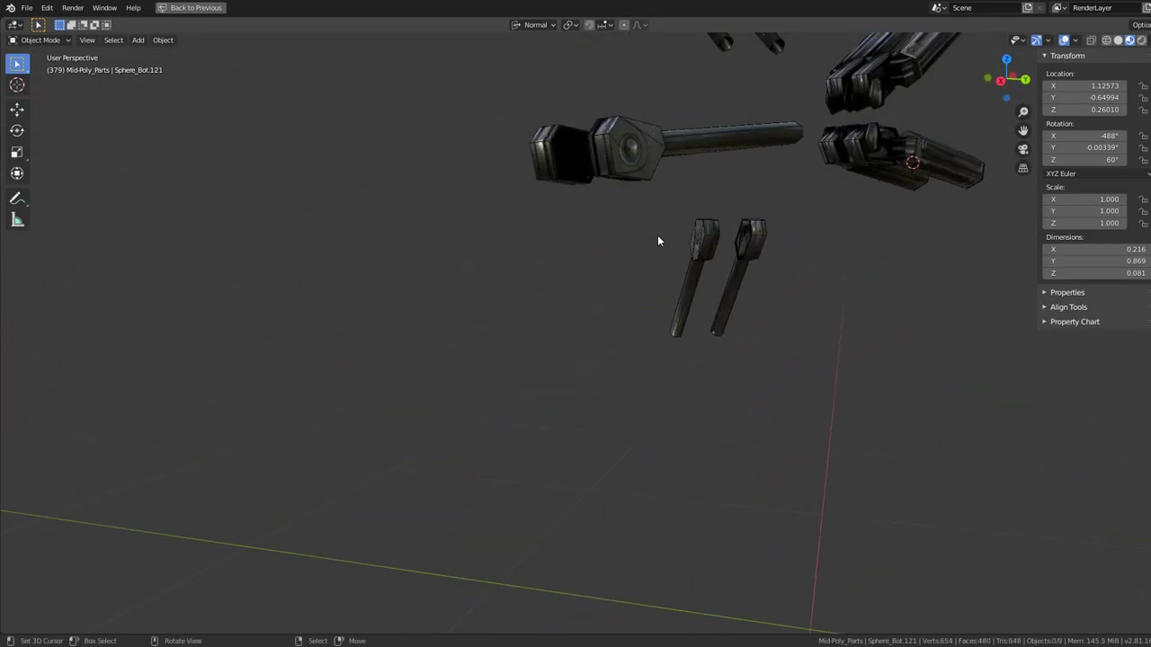
pyautogui.moveTo(657, 234); pyautogui.dragTo(586, 328)
# - Add a Subdivision Surface above Mirror on Sphere_Bot.119, then select its hexagonal head's top face
pyautogui.click(578, 411)
pyautogui.hotkey('ctrl', 'space')
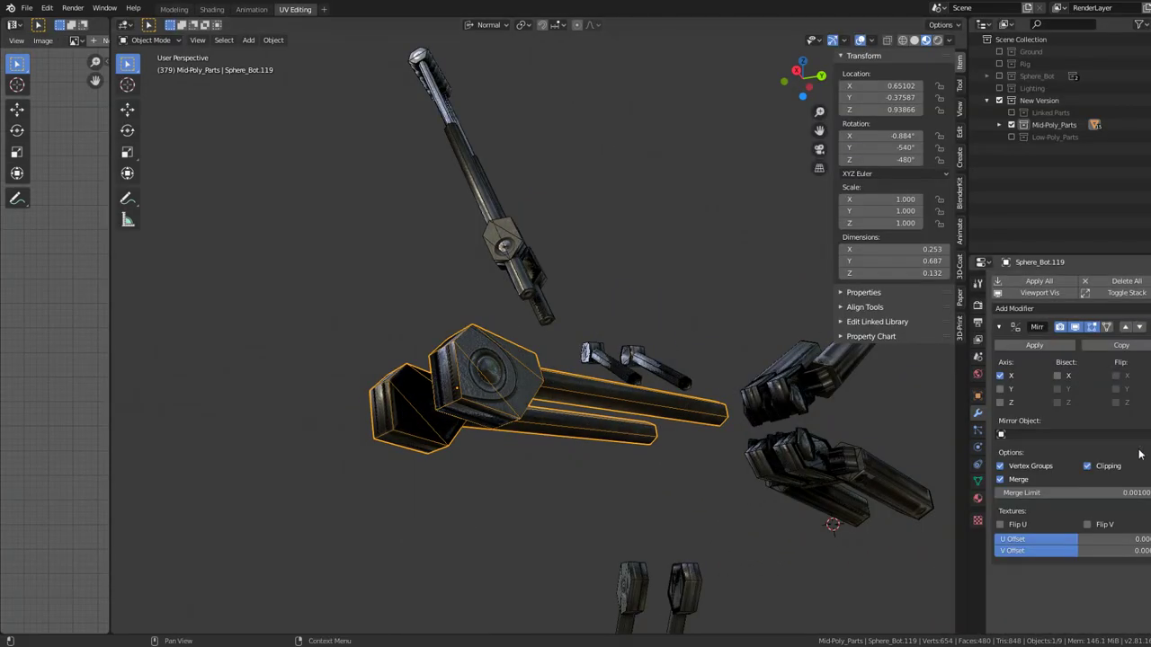
pyautogui.click(995, 328)
pyautogui.click(1021, 308)
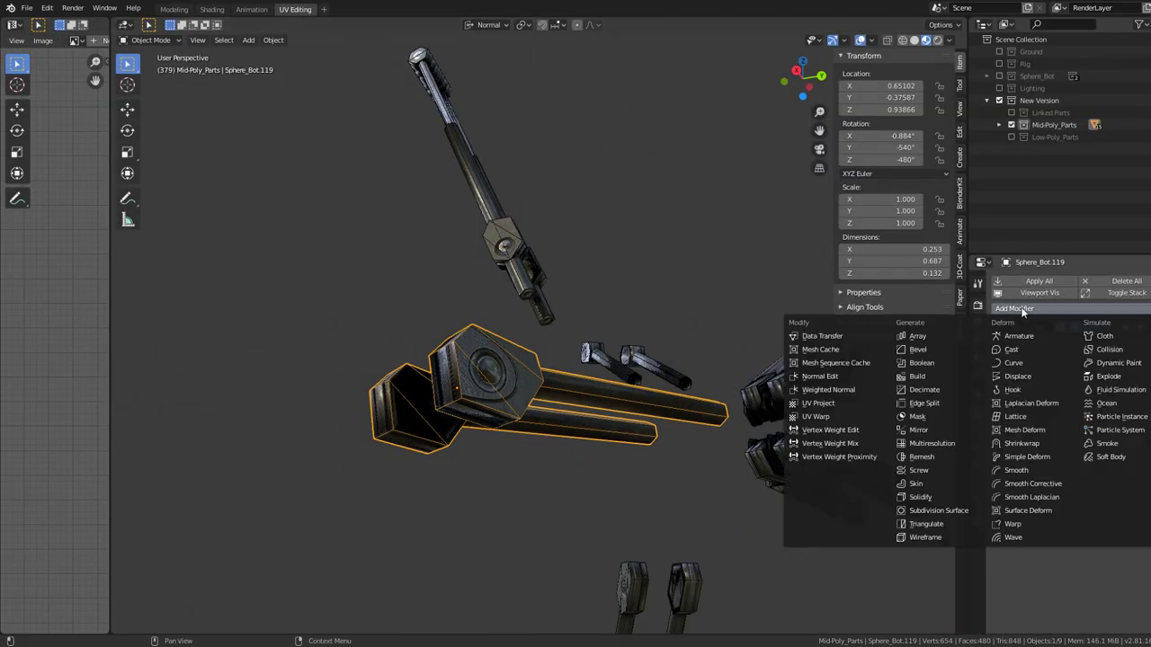
pyautogui.click(960, 515)
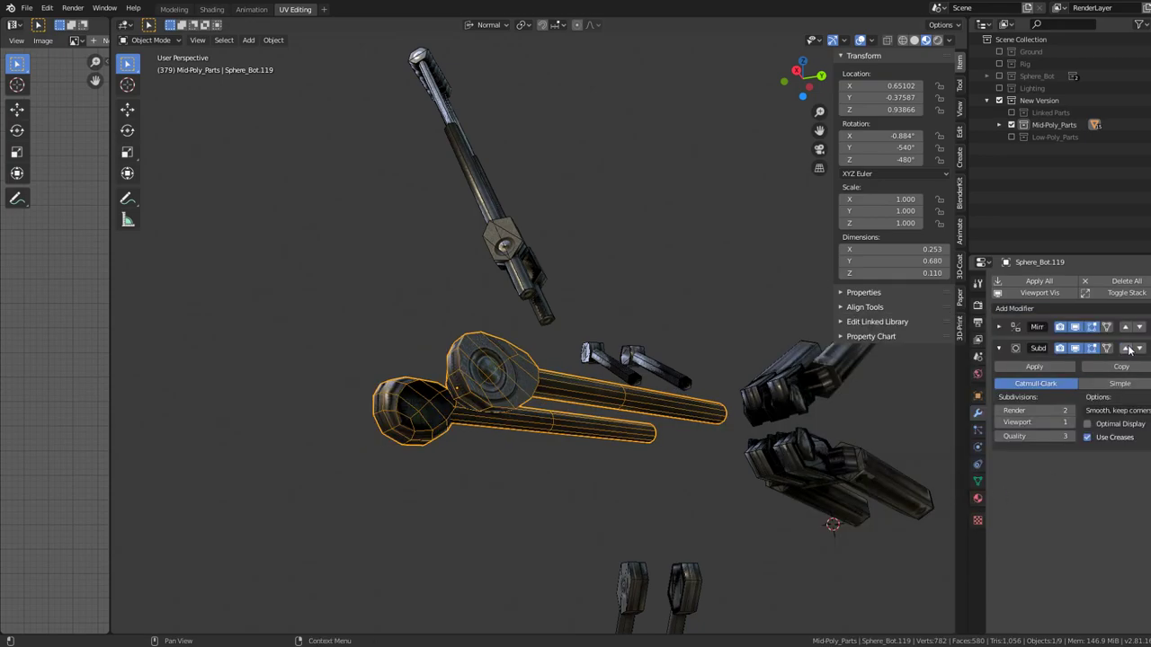
pyautogui.click(1129, 350)
pyautogui.scroll(3)
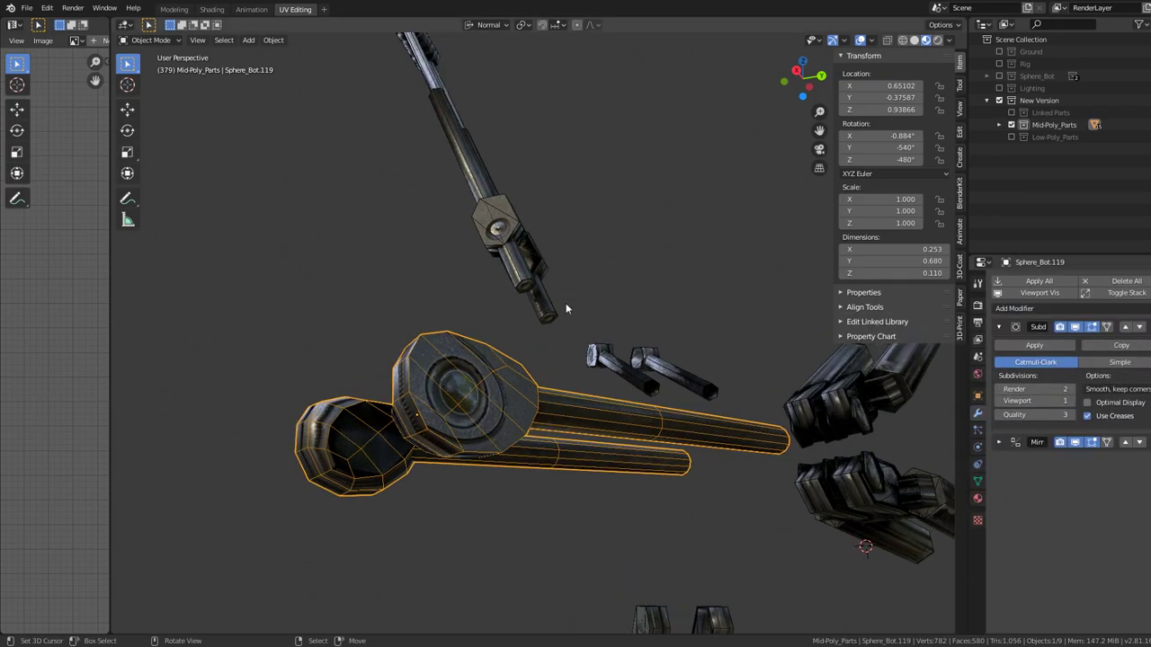
pyautogui.hotkey('ctrl', 'space')
pyautogui.moveTo(636, 341); pyautogui.dragTo(583, 342)
pyautogui.press('Tab')
pyautogui.click(563, 370)
# - Select an edge, pick Select Similar > Sharpness for all 18 sharp edges, and set Mean Crease 1.00
pyautogui.click(93, 40)
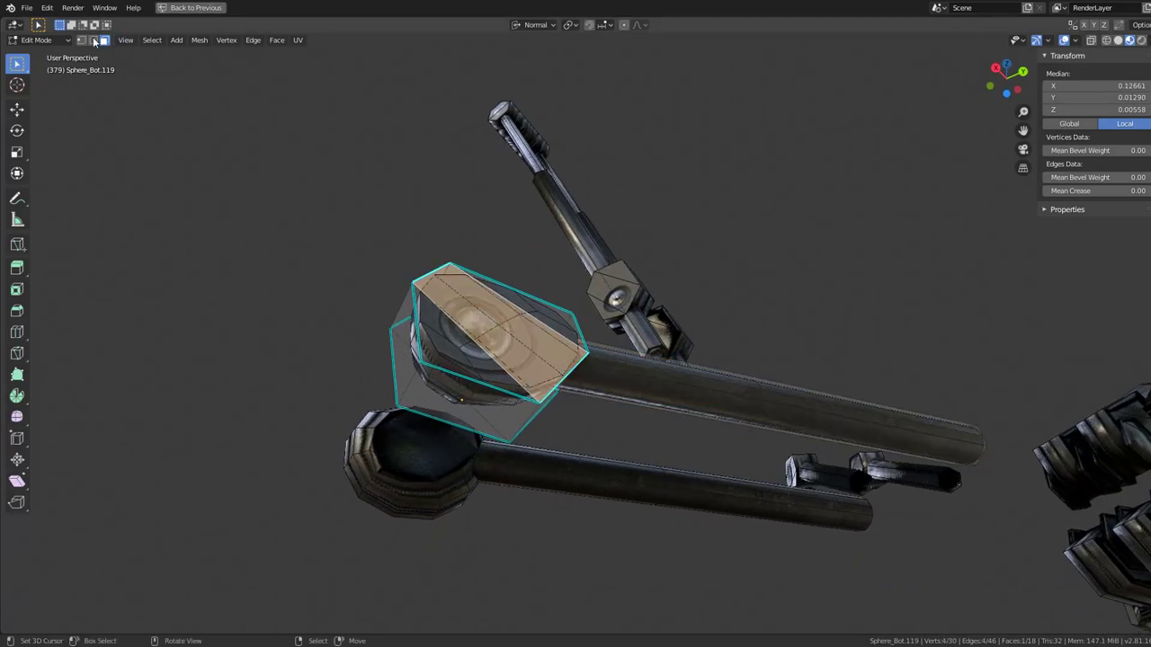
pyautogui.click(561, 393)
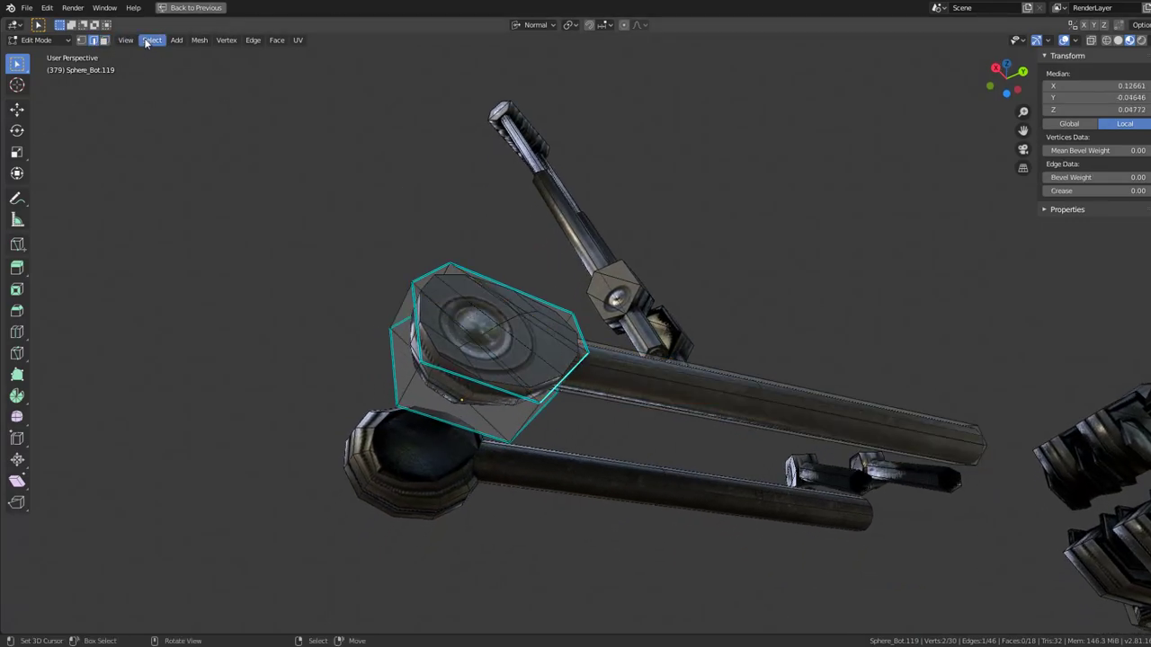
pyautogui.click(152, 40)
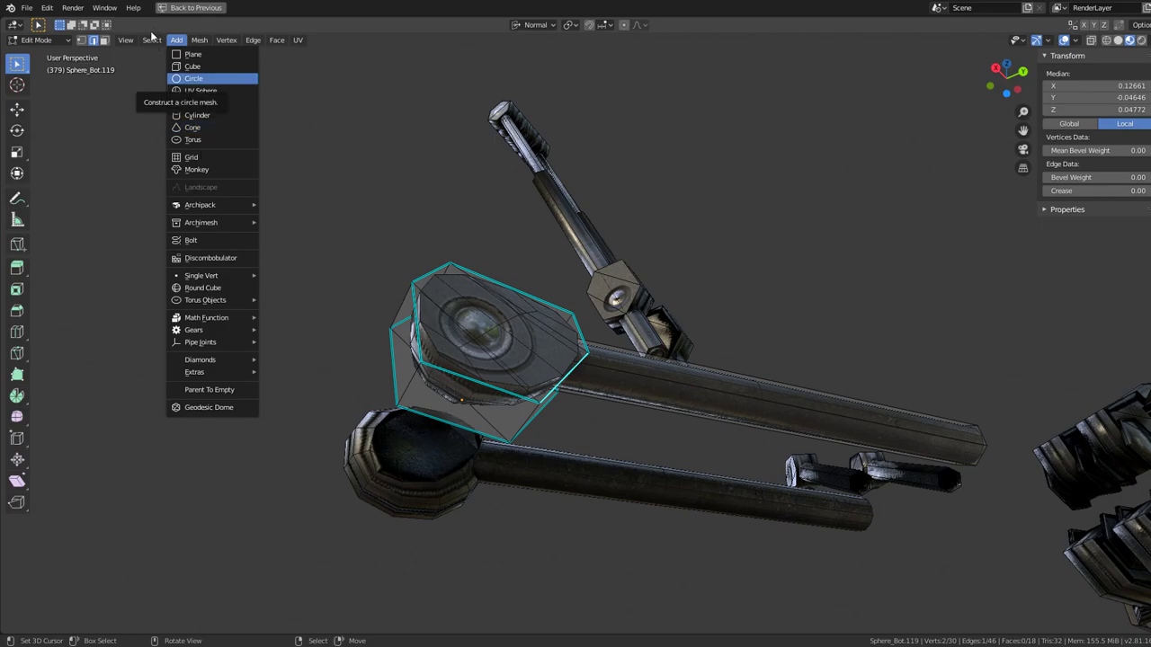
pyautogui.click(143, 42)
pyautogui.click(149, 41)
pyautogui.moveTo(189, 174)
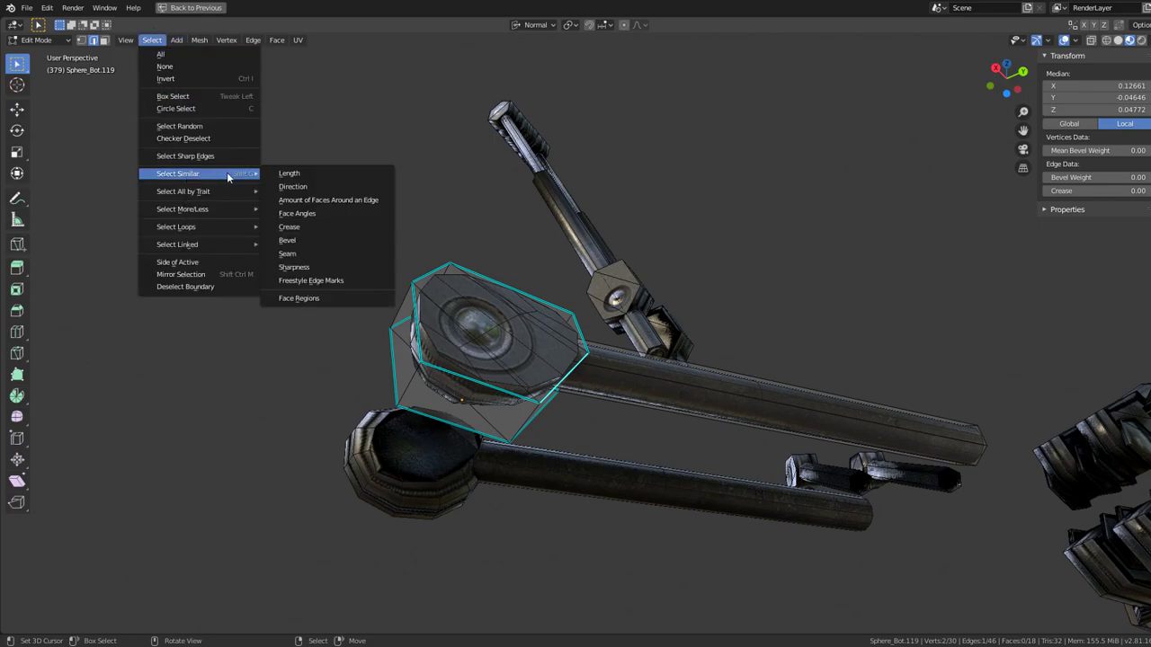
pyautogui.click(306, 267)
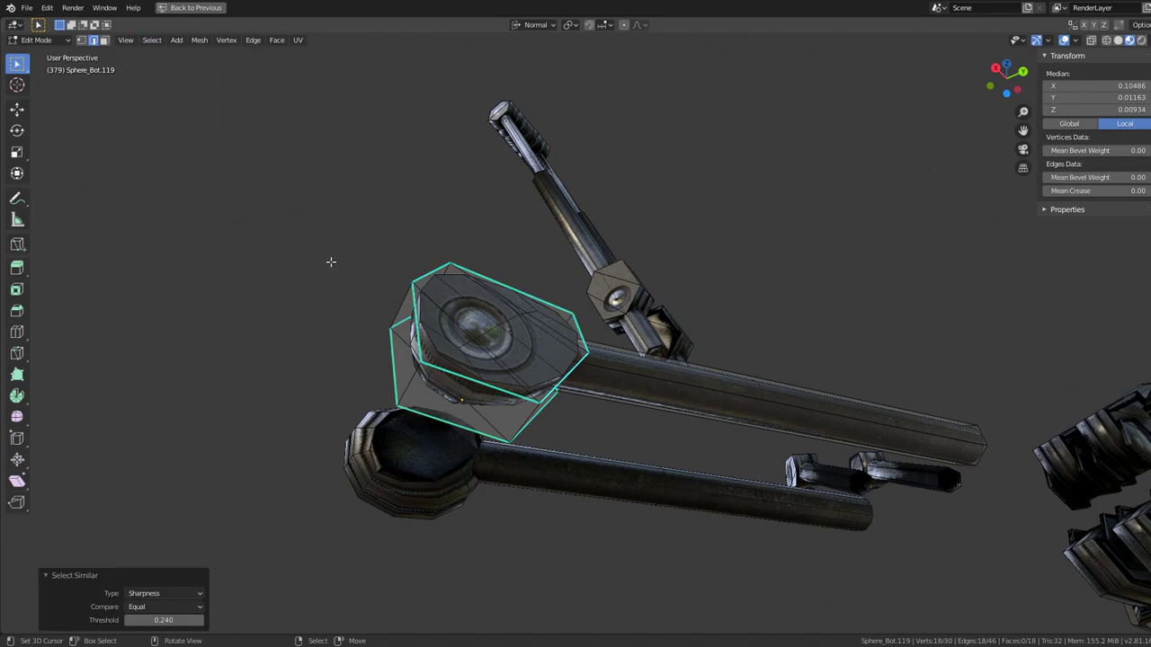
pyautogui.moveTo(1114, 195); pyautogui.dragTo(1146, 194)
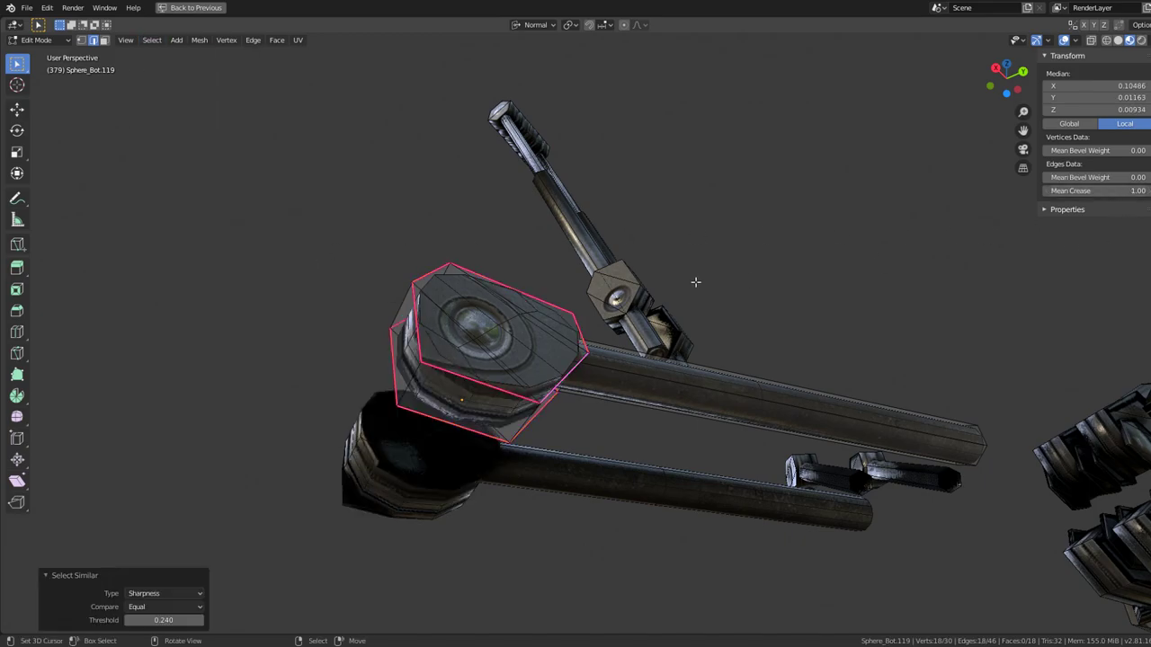
pyautogui.moveTo(695, 282); pyautogui.dragTo(711, 303)
pyautogui.press('Tab')
pyautogui.moveTo(639, 321); pyautogui.dragTo(624, 303)
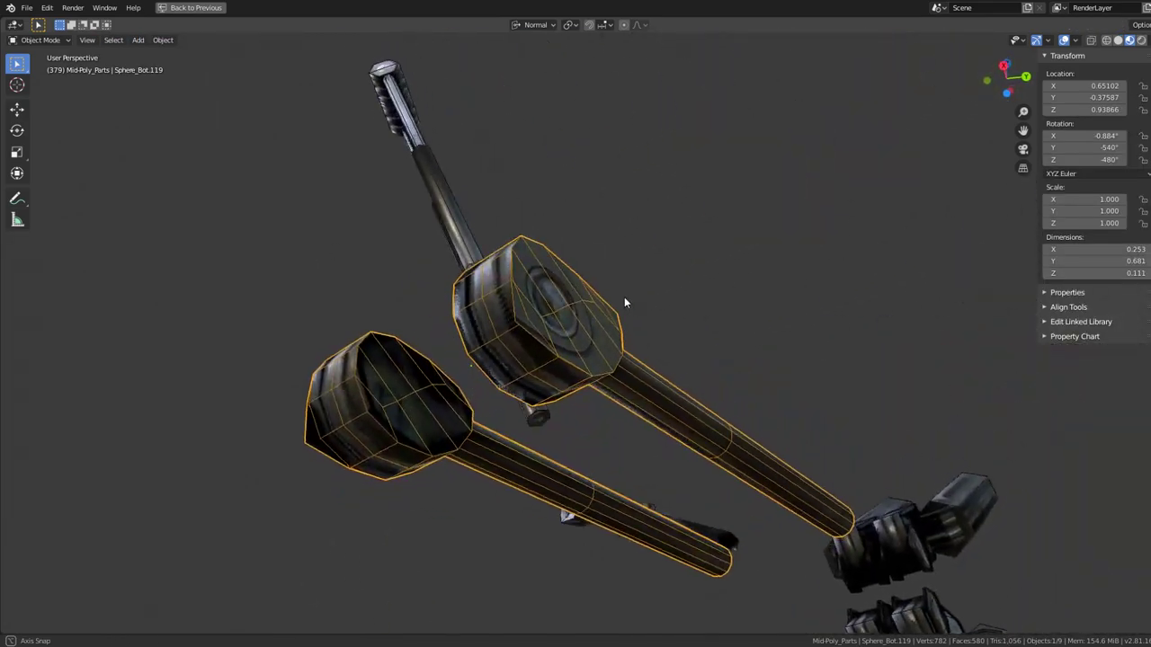
pyautogui.press('Tab')
# - Select the mesh's open boundary loop and mark it sharp
pyautogui.press('a')
pyautogui.press('q')
pyautogui.moveTo(665, 378)
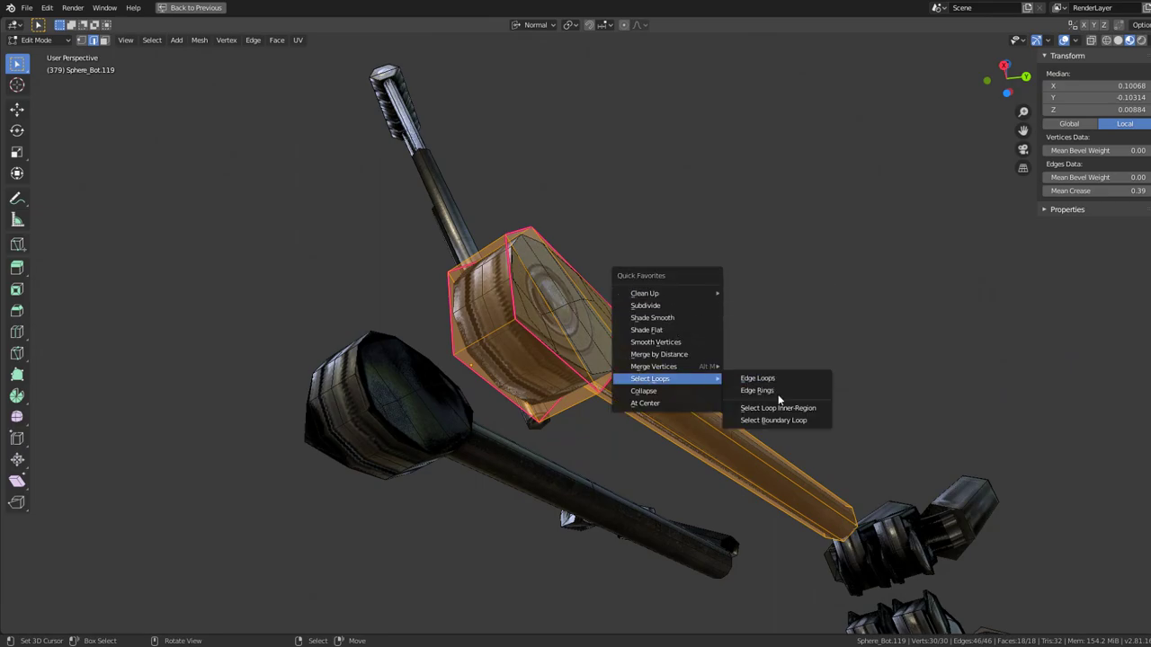
pyautogui.click(776, 425)
pyautogui.hotkey('ctrl', 'e')
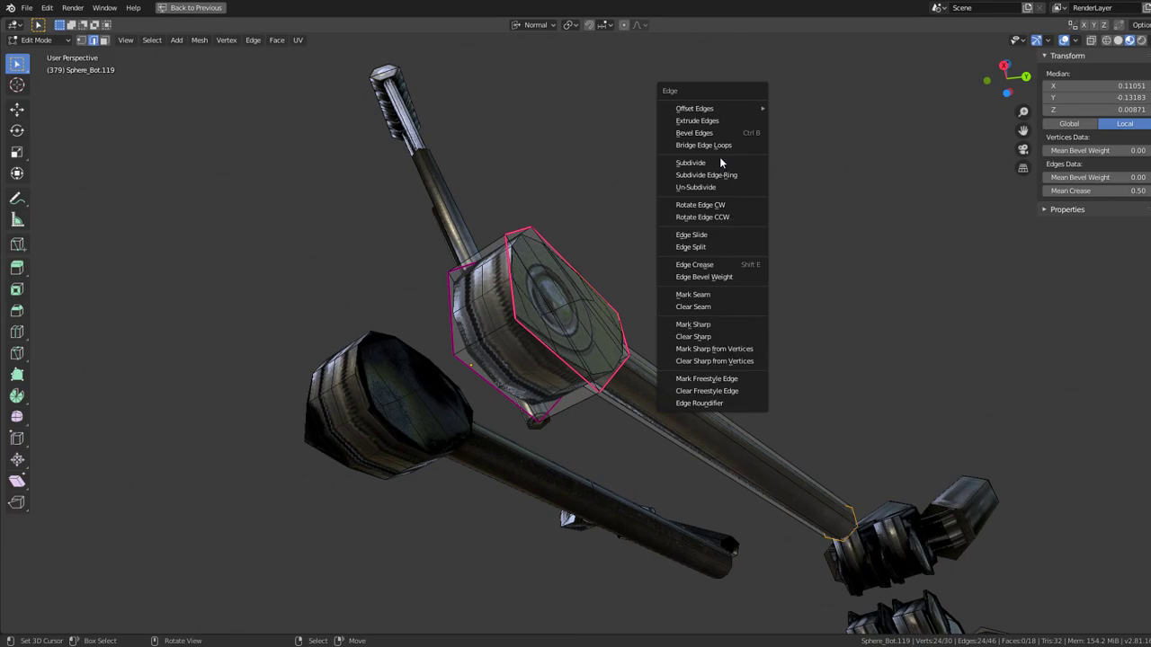
pyautogui.click(709, 325)
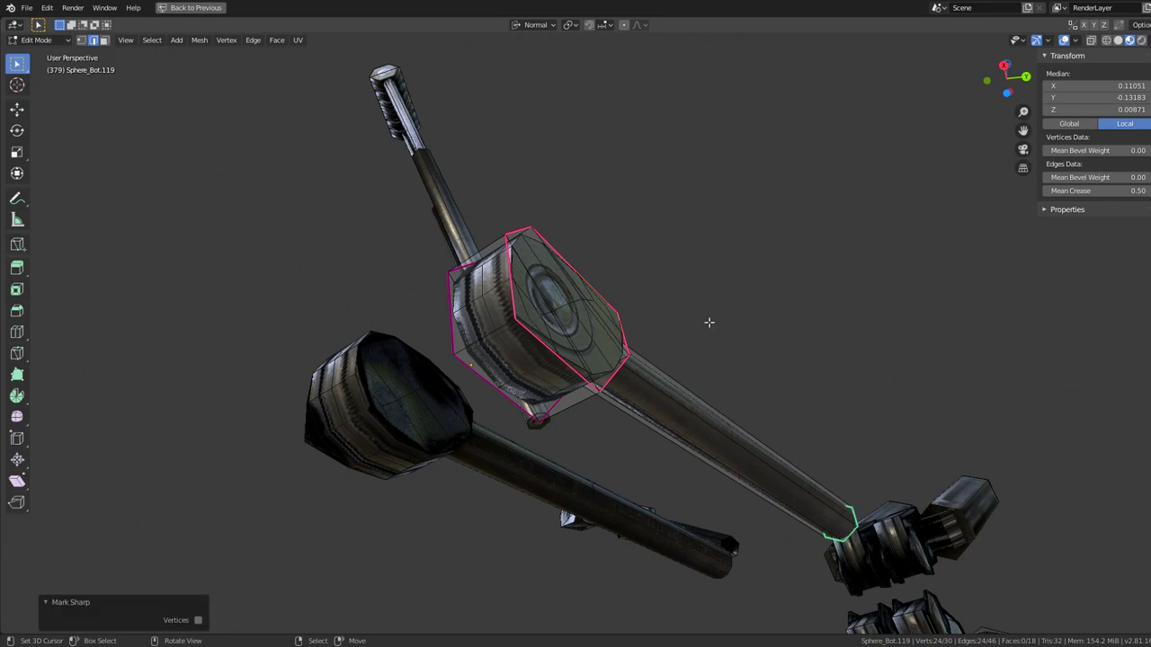
# - Merge by Distance to remove the 6 duplicate vertices
pyautogui.hotkey('ctrl', 'e')
pyautogui.press('Escape')
pyautogui.press('q')
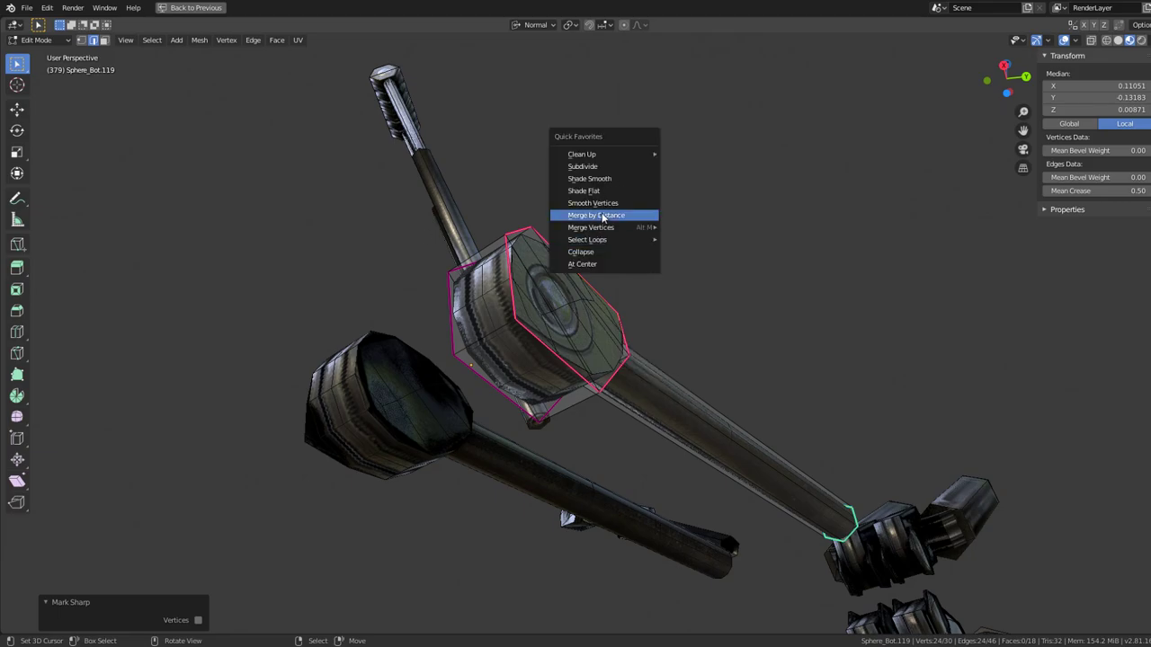
pyautogui.click(602, 218)
# - Mark the rod's open end loop as sharp too
pyautogui.moveTo(609, 275); pyautogui.dragTo(578, 290)
pyautogui.hotkey('ctrl', 'e')
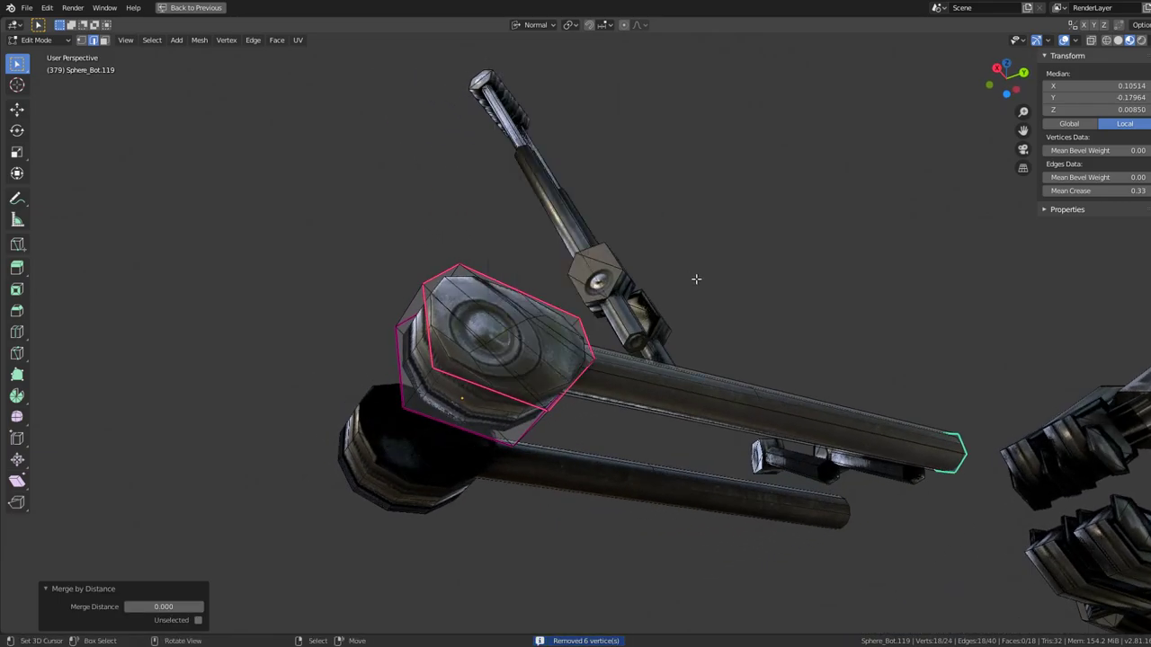
pyautogui.hotkey('ctrl', 'e')
pyautogui.click(598, 285)
# - Add an Edge Split modifier to the part and return to Object Mode
pyautogui.hotkey('ctrl', 'space')
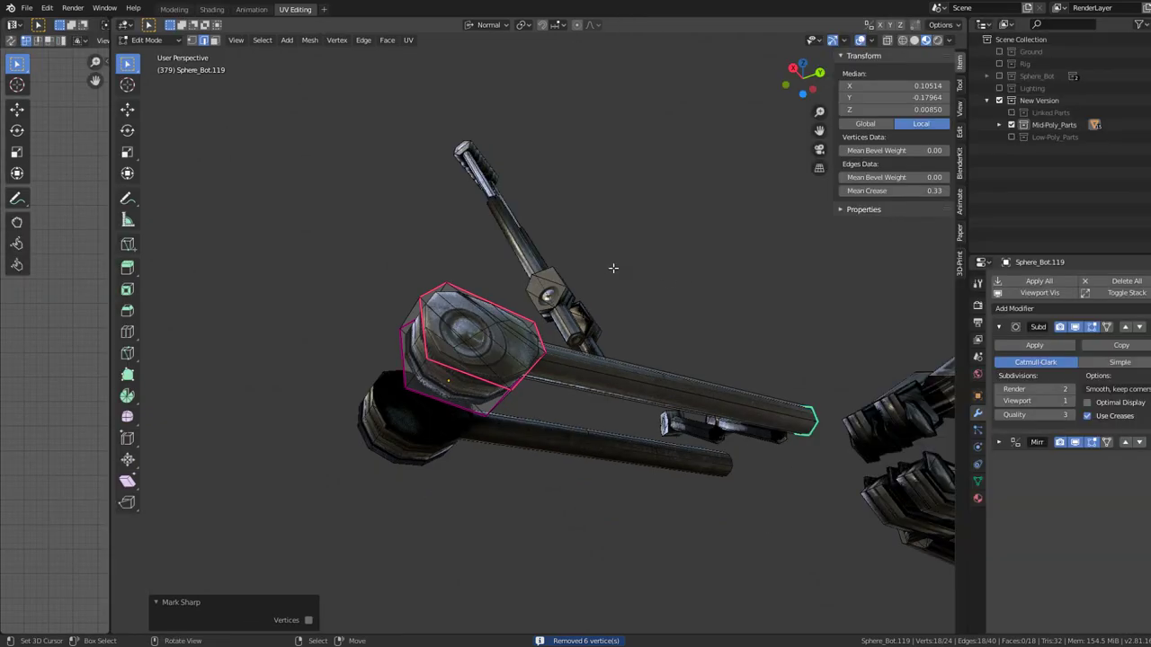
pyautogui.click(1034, 309)
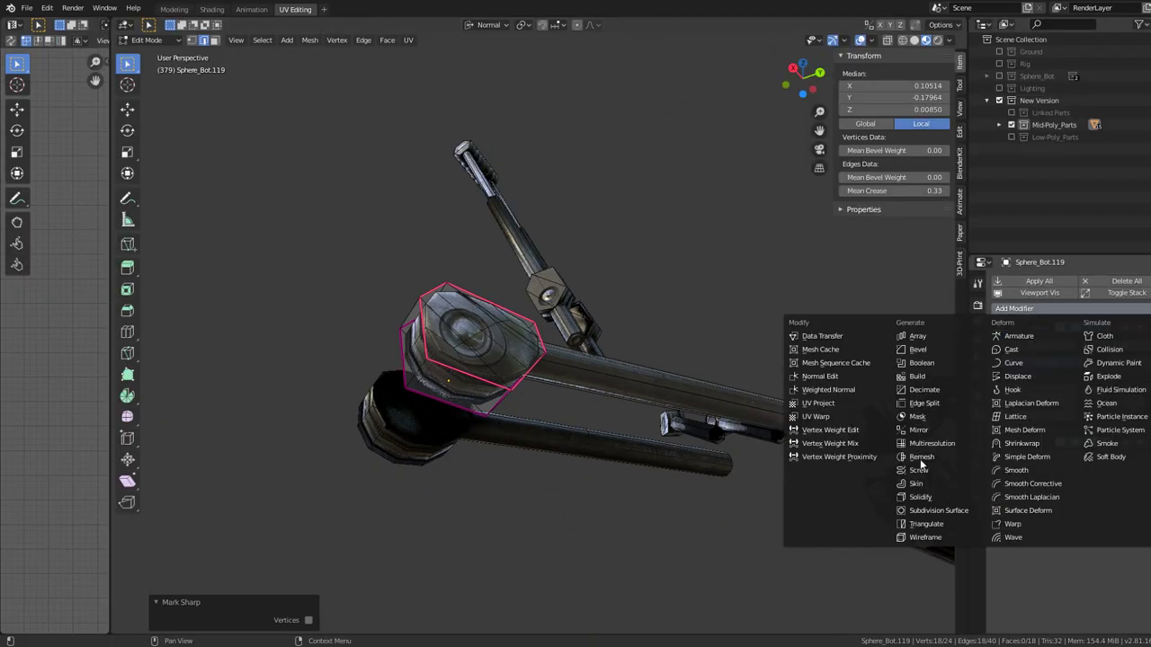
pyautogui.click(934, 406)
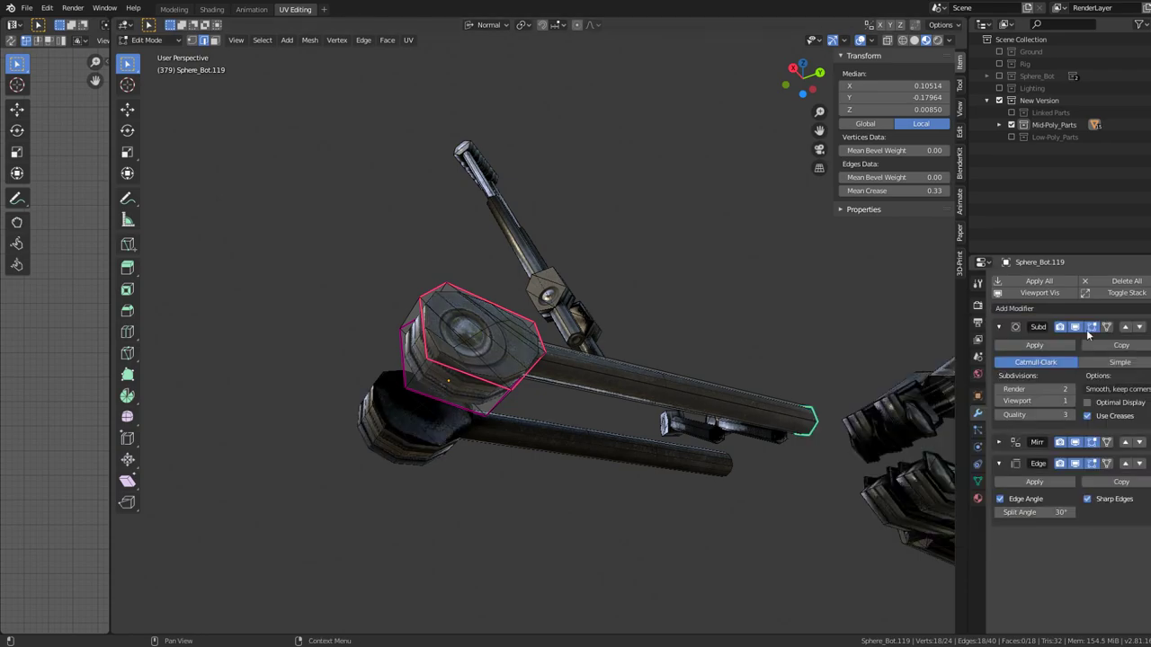
pyautogui.hotkey('ctrl', 'space')
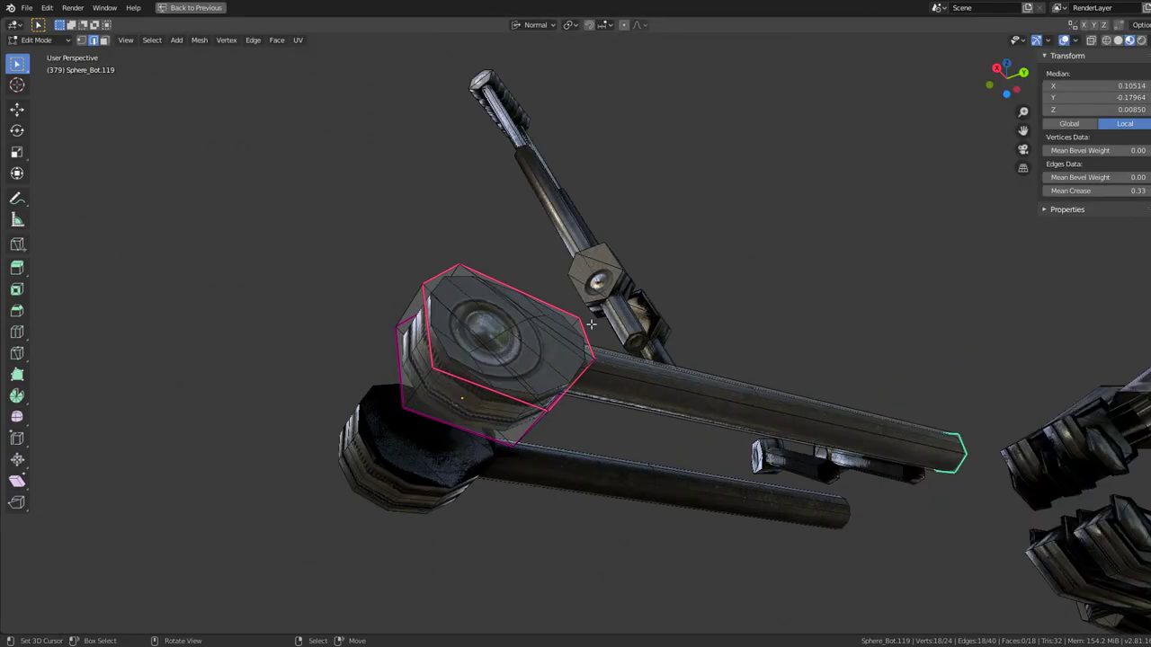
pyautogui.press('Tab')
pyautogui.click(589, 321)
pyautogui.moveTo(590, 321); pyautogui.dragTo(670, 427)
# - Select the rod part and apply its Subdivision modifier
pyautogui.click(661, 382)
pyautogui.hotkey('ctrl', 'space')
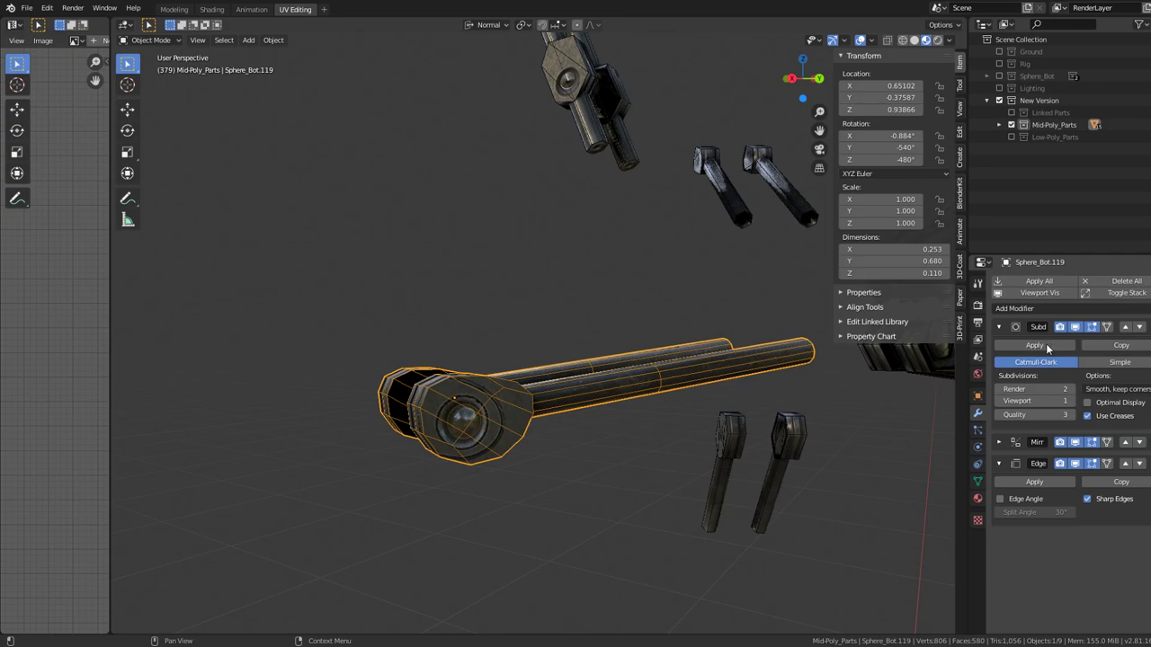
pyautogui.click(1036, 347)
pyautogui.hotkey('ctrl', 'space')
# - Select the whole connected rod mesh and Limited Dissolve its flat edges
pyautogui.press('Tab')
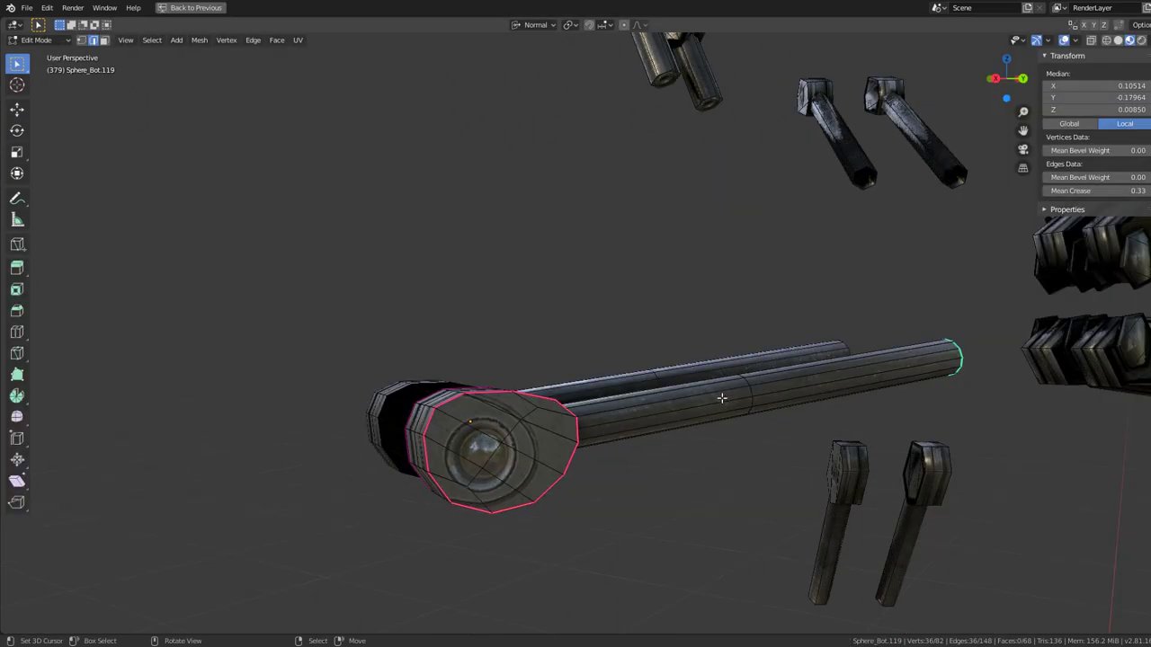
pyautogui.click(725, 396)
pyautogui.click(765, 362)
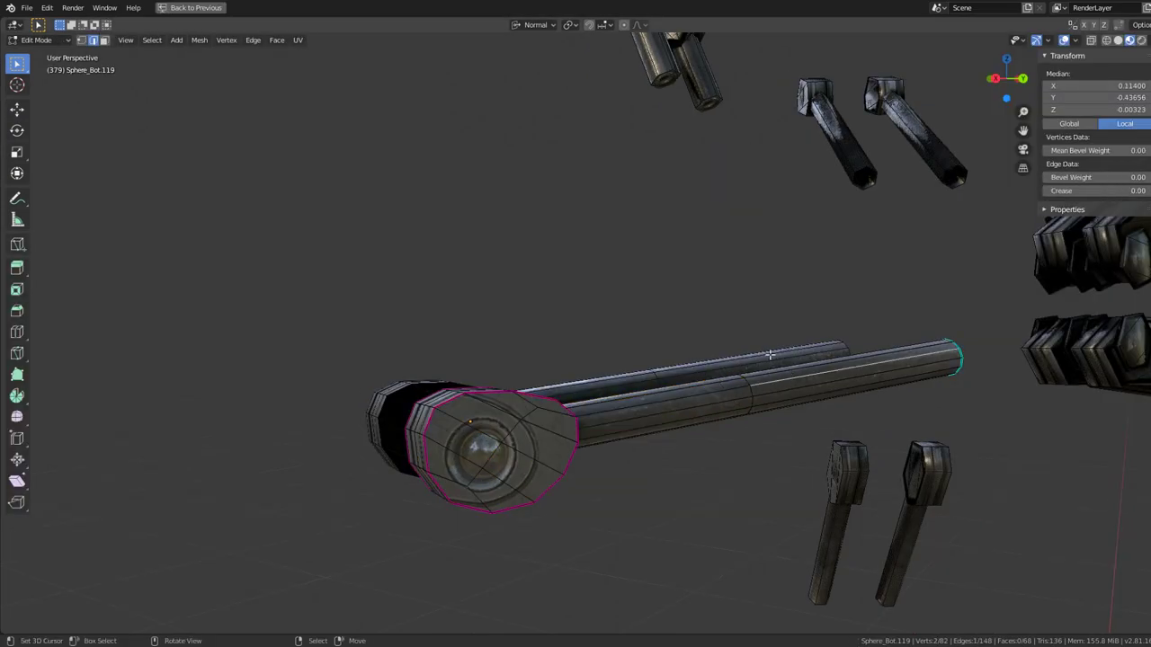
pyautogui.press('l')
pyautogui.press('q')
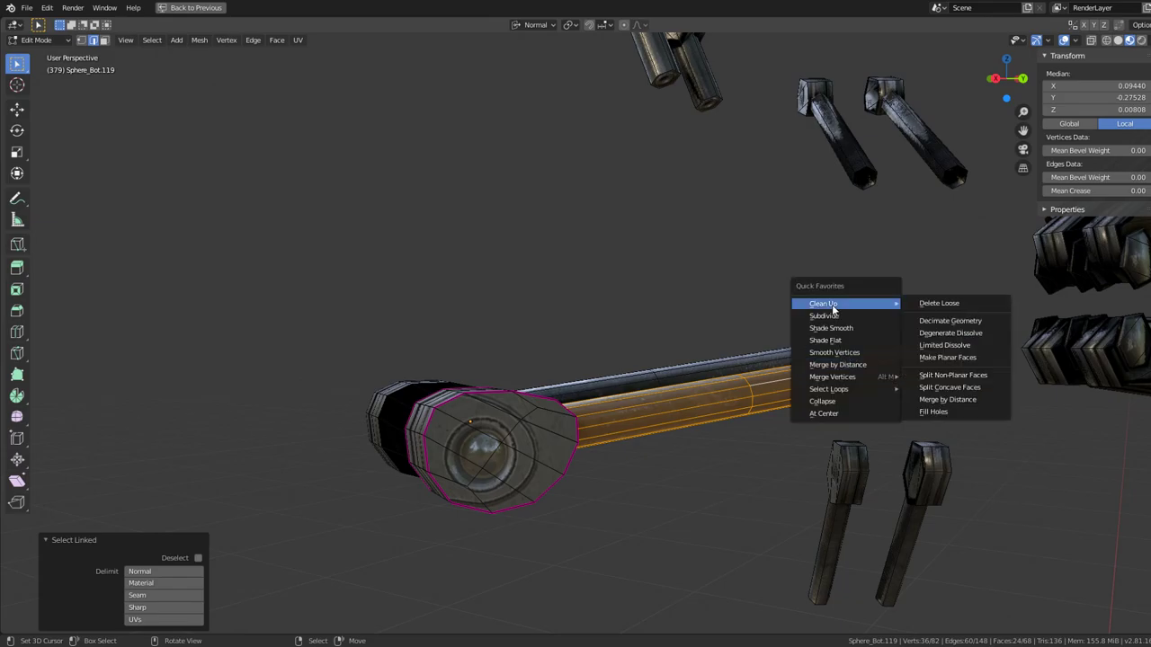
pyautogui.click(954, 352)
# - Select the hammer head's cylinder side faces and Limited Dissolve them
pyautogui.moveTo(653, 401); pyautogui.dragTo(600, 391)
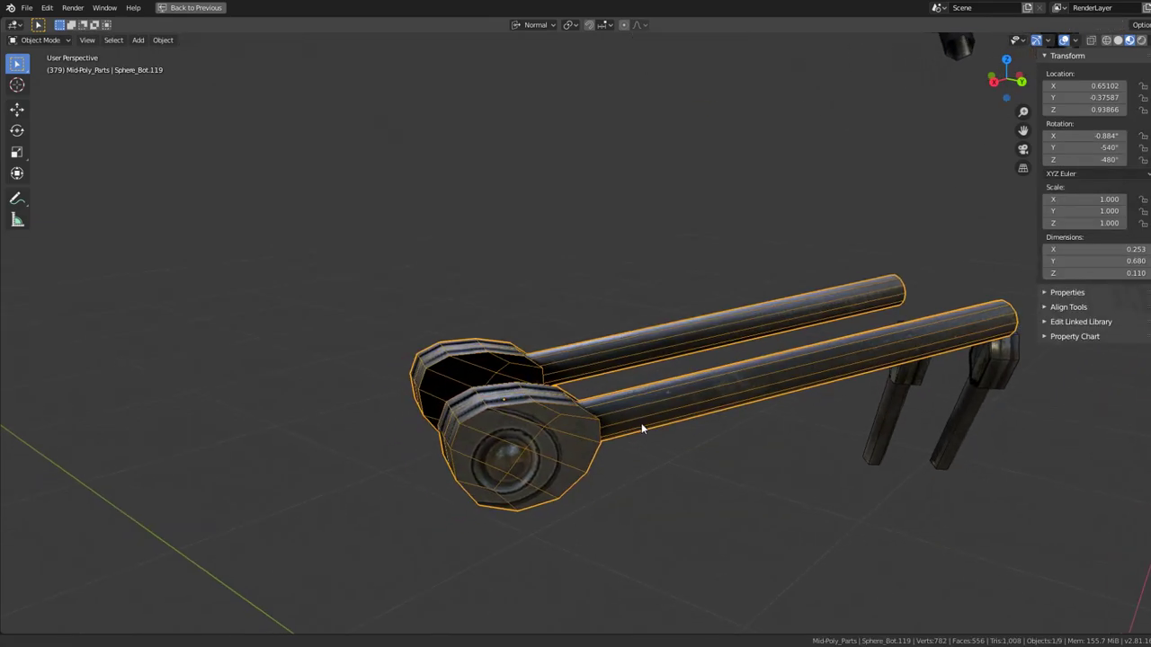
pyautogui.click(600, 391)
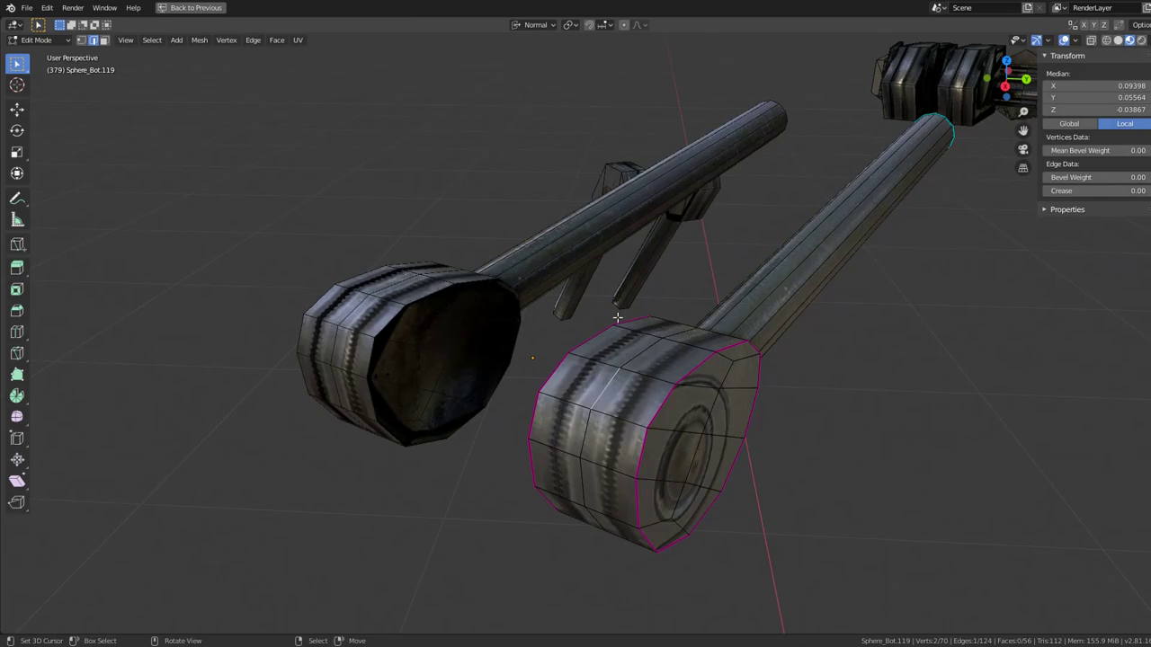
pyautogui.click(106, 41)
pyautogui.click(660, 392)
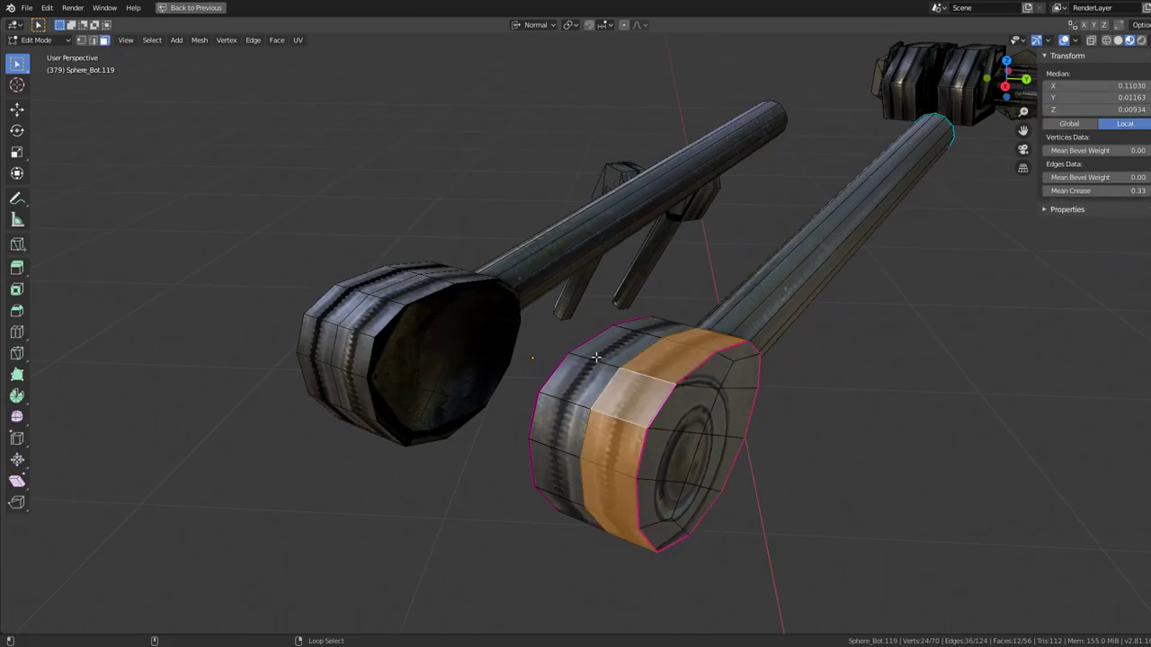
pyautogui.click(616, 350)
pyautogui.press('q')
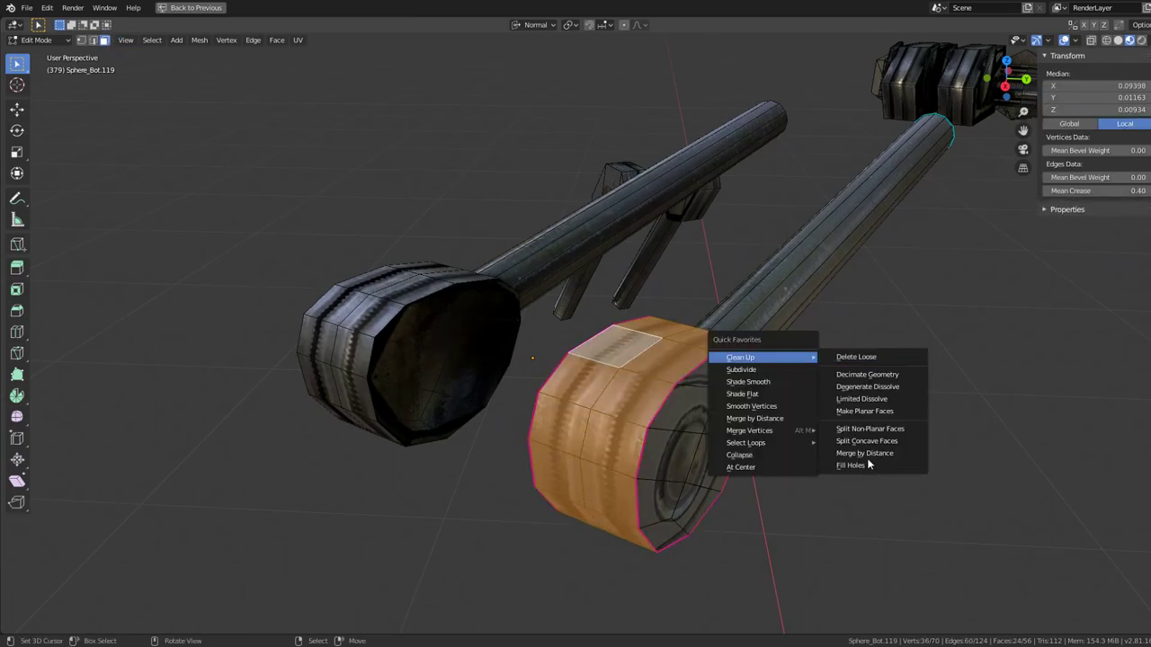
pyautogui.click(868, 401)
# - Return to Object Mode, deselect everything, and reselect the rod part
pyautogui.moveTo(869, 398); pyautogui.dragTo(549, 296)
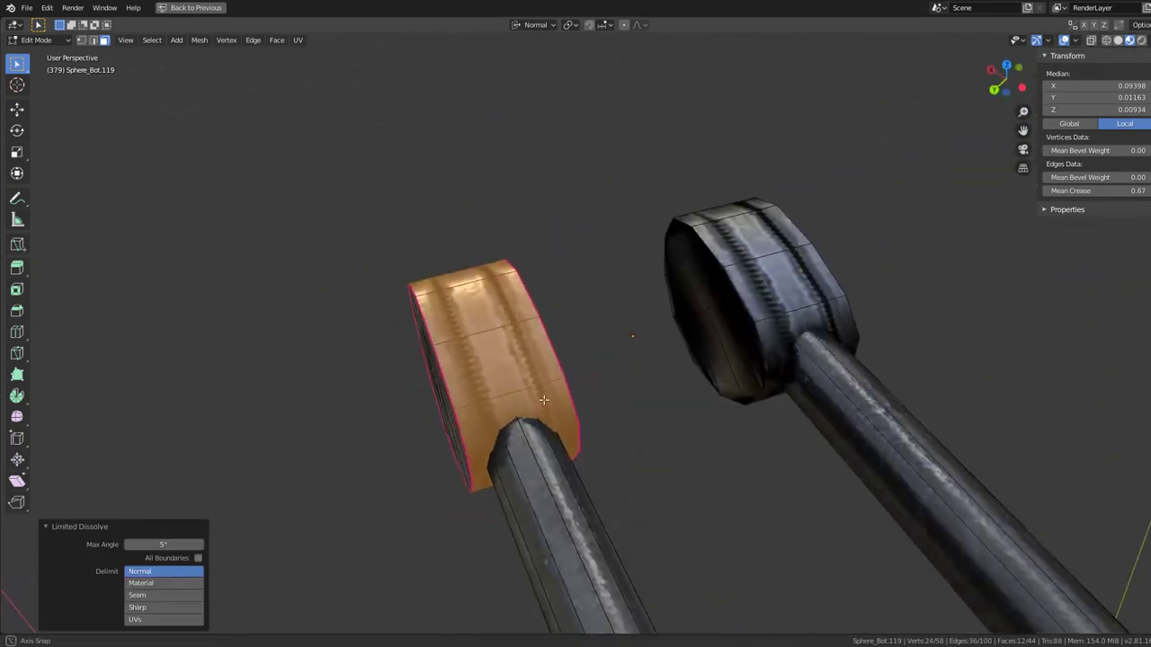
pyautogui.press('Tab')
pyautogui.scroll(-3)
pyautogui.hotkey('alt', 'a')
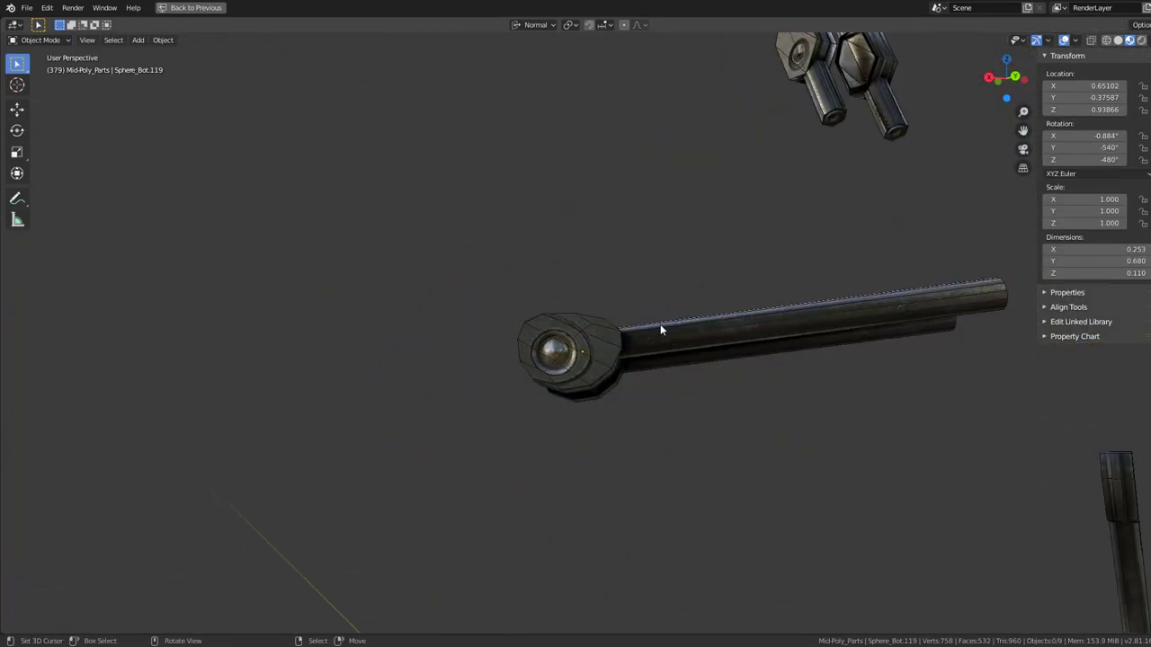
pyautogui.moveTo(823, 338); pyautogui.dragTo(694, 396)
pyautogui.click(687, 352)
pyautogui.scroll(3)
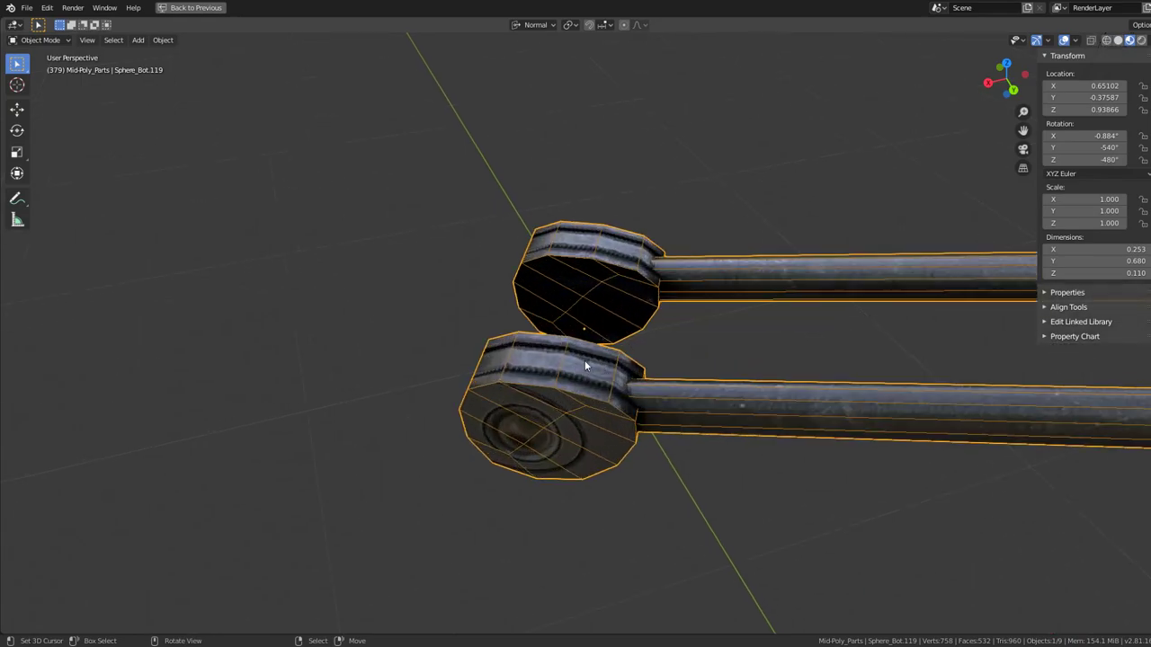
pyautogui.scroll(3)
pyautogui.moveTo(592, 295); pyautogui.dragTo(605, 339)
# - Hide the finished rod and select the next leg part, Sphere_Bot.120
pyautogui.press('h')
pyautogui.click(794, 411)
pyautogui.moveTo(793, 411); pyautogui.dragTo(646, 299)
# - Add a Subdivision Surface modifier and move it above the Mirror modifier
pyautogui.hotkey('ctrl', 'space')
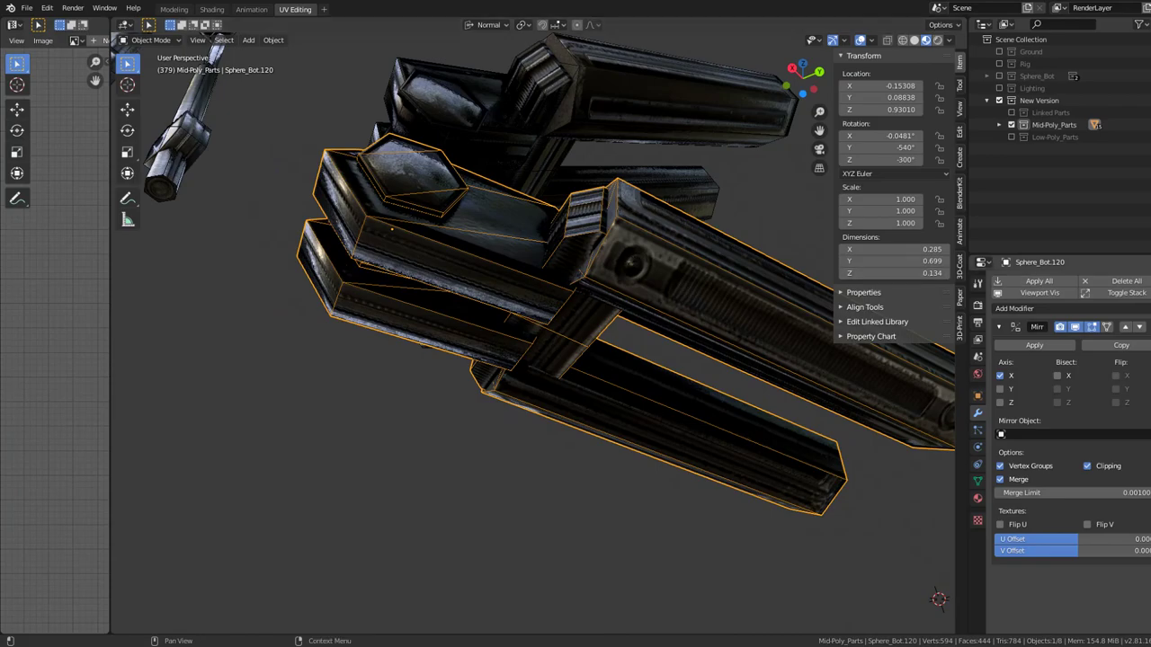
pyautogui.click(1000, 328)
pyautogui.click(1035, 294)
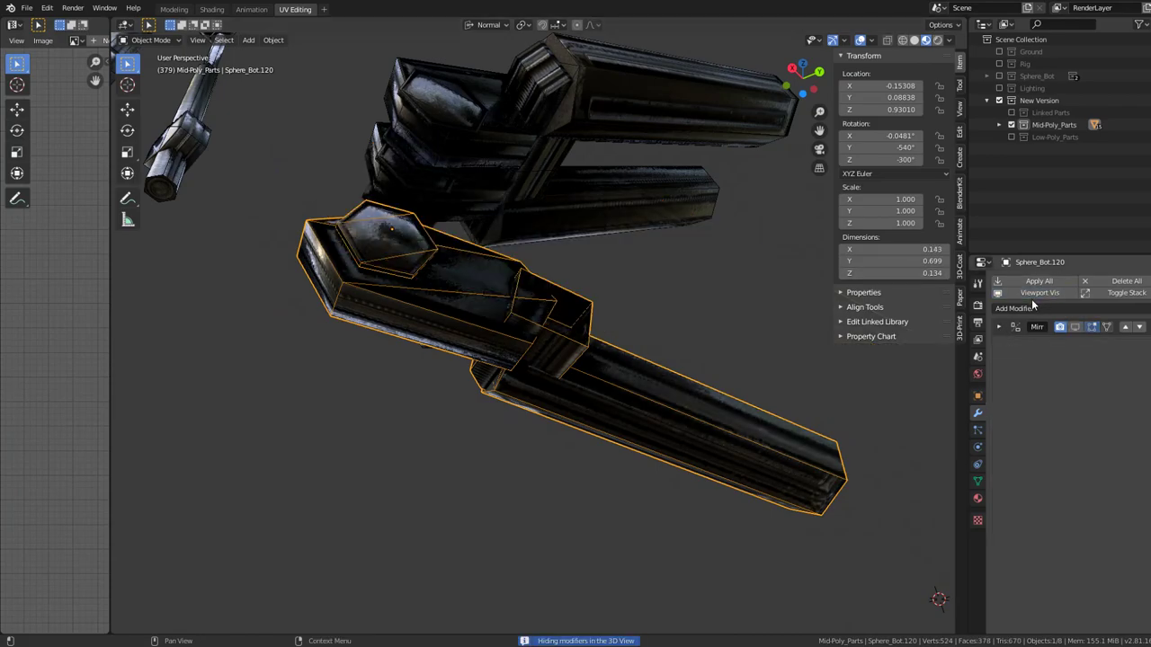
pyautogui.click(1034, 293)
pyautogui.click(1034, 308)
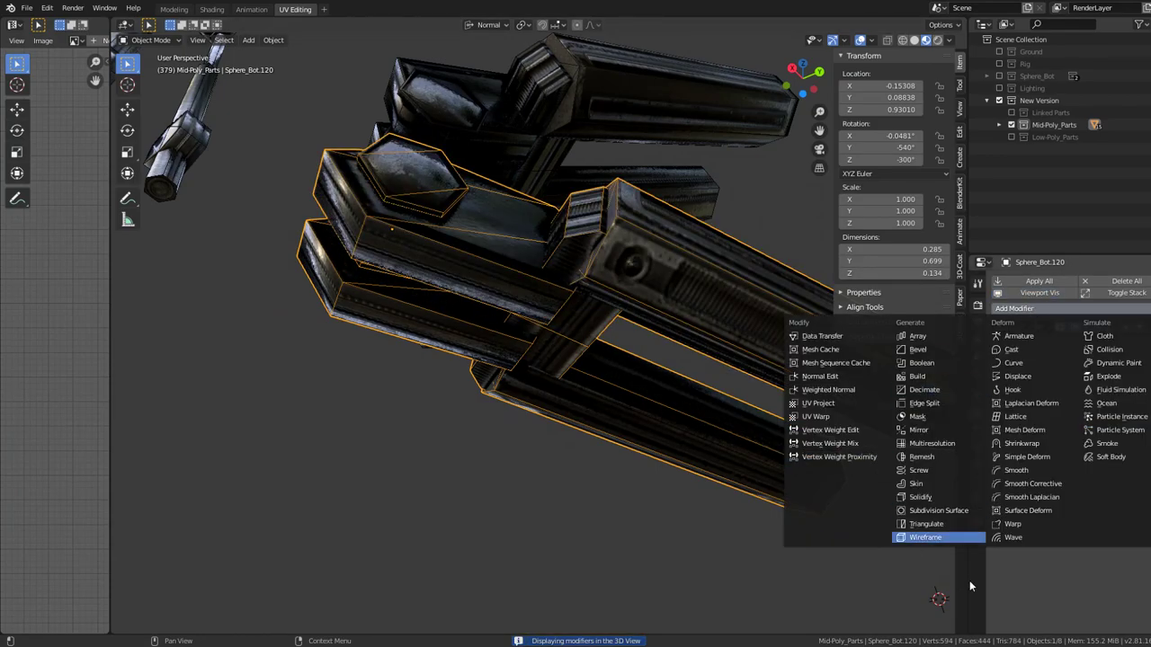
pyautogui.click(951, 511)
pyautogui.click(1124, 349)
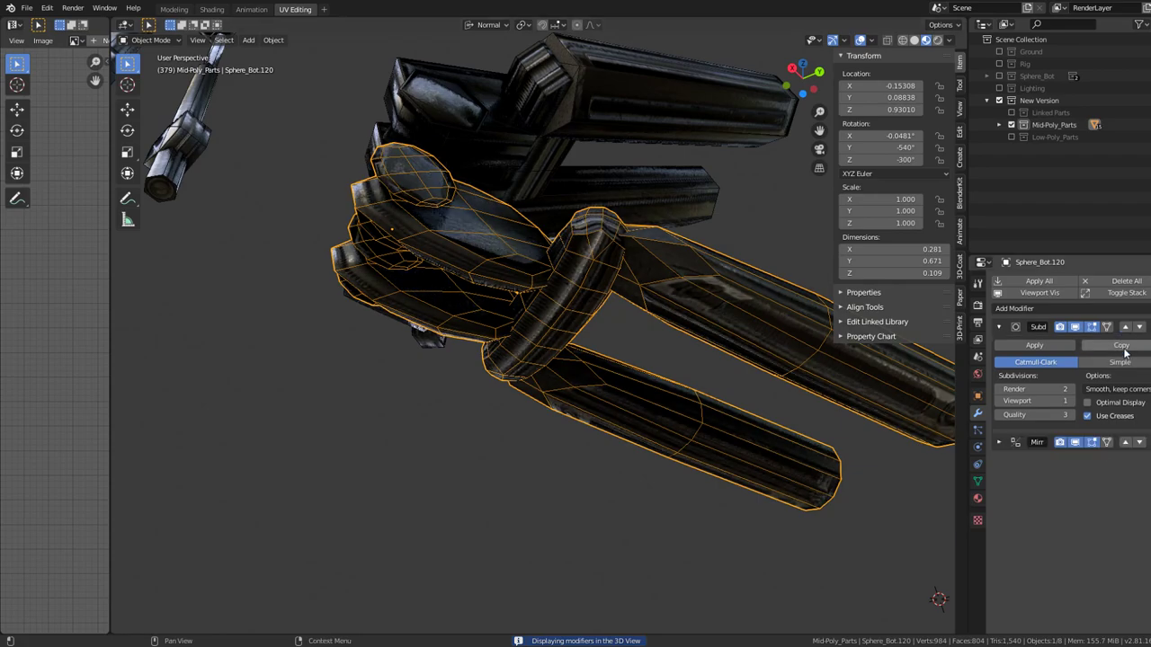
pyautogui.hotkey('ctrl', 'space')
pyautogui.moveTo(468, 214); pyautogui.dragTo(300, 118)
# - Select all edges with matching sharpness and give them a full 1.00 crease
pyautogui.press('Tab')
pyautogui.click(690, 382)
pyautogui.press('Tab')
pyautogui.press('Tab')
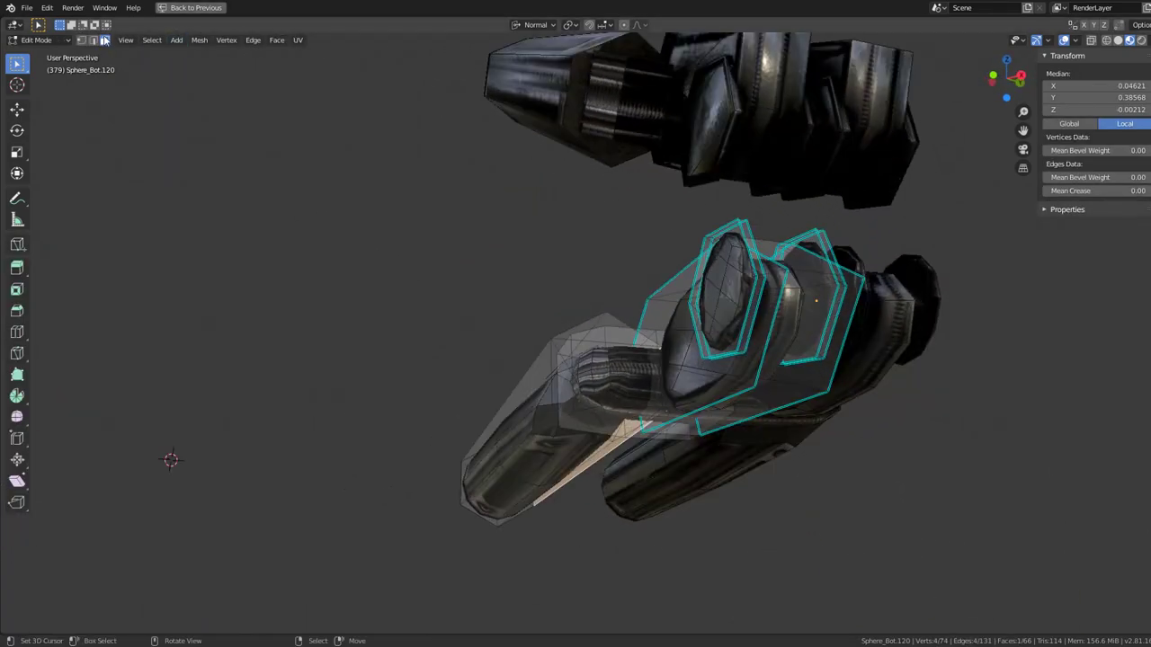
pyautogui.hotkey('shift', 's')
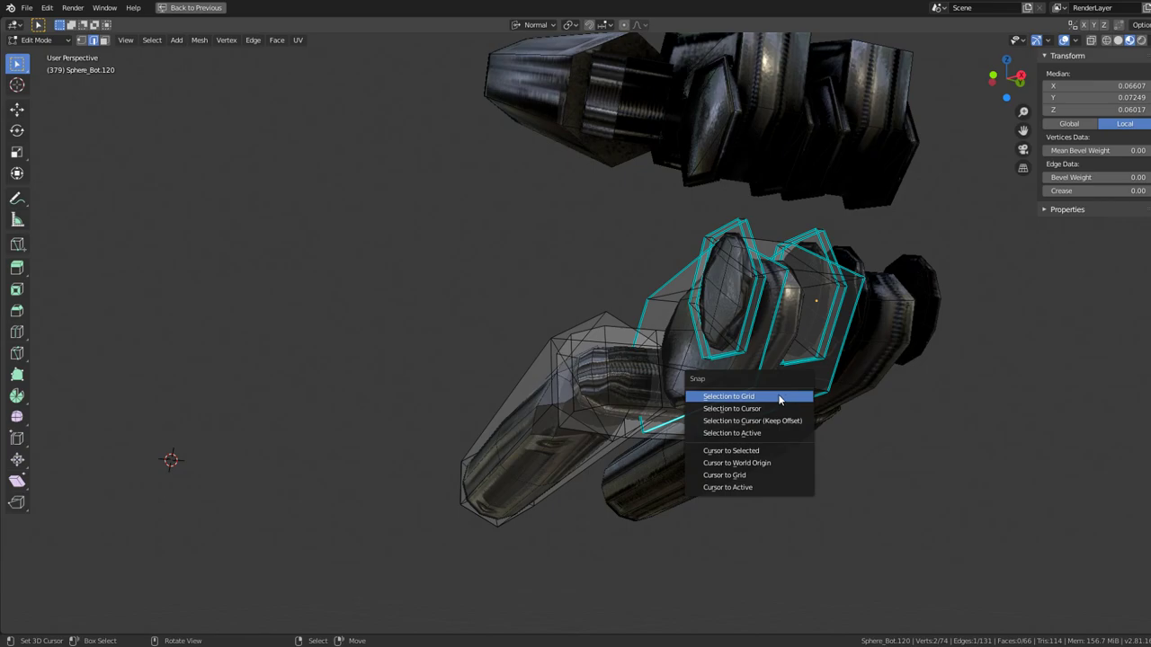
pyautogui.click(153, 40)
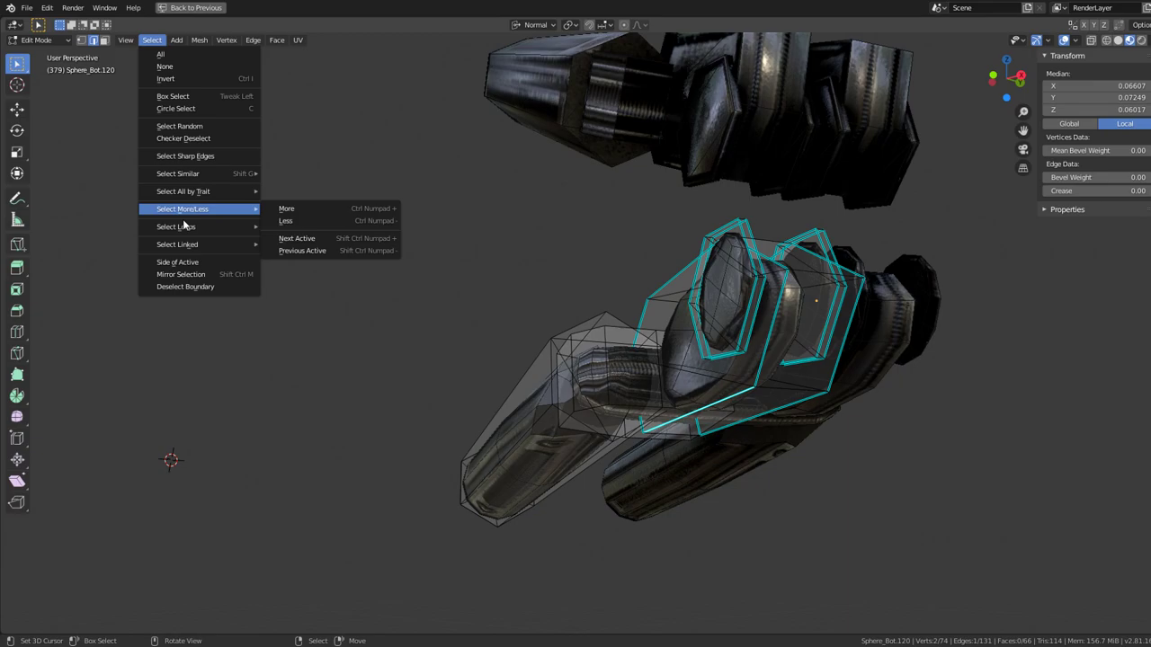
pyautogui.moveTo(178, 173)
pyautogui.click(293, 267)
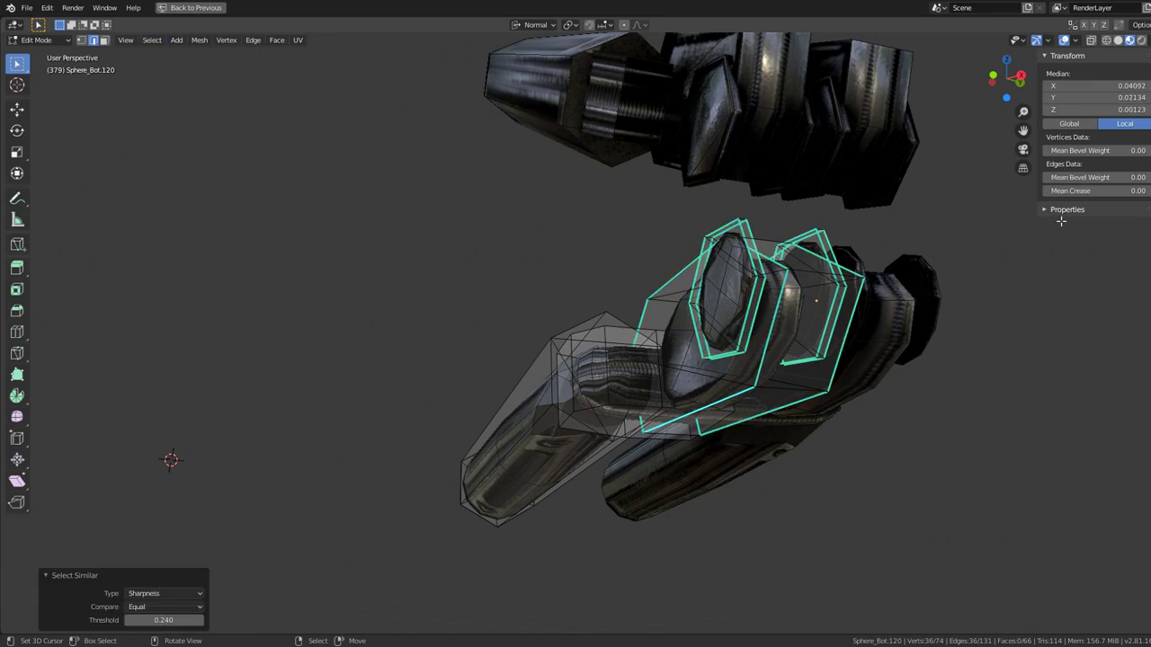
pyautogui.moveTo(1091, 192); pyautogui.dragTo(1133, 191)
pyautogui.moveTo(919, 238); pyautogui.dragTo(906, 322)
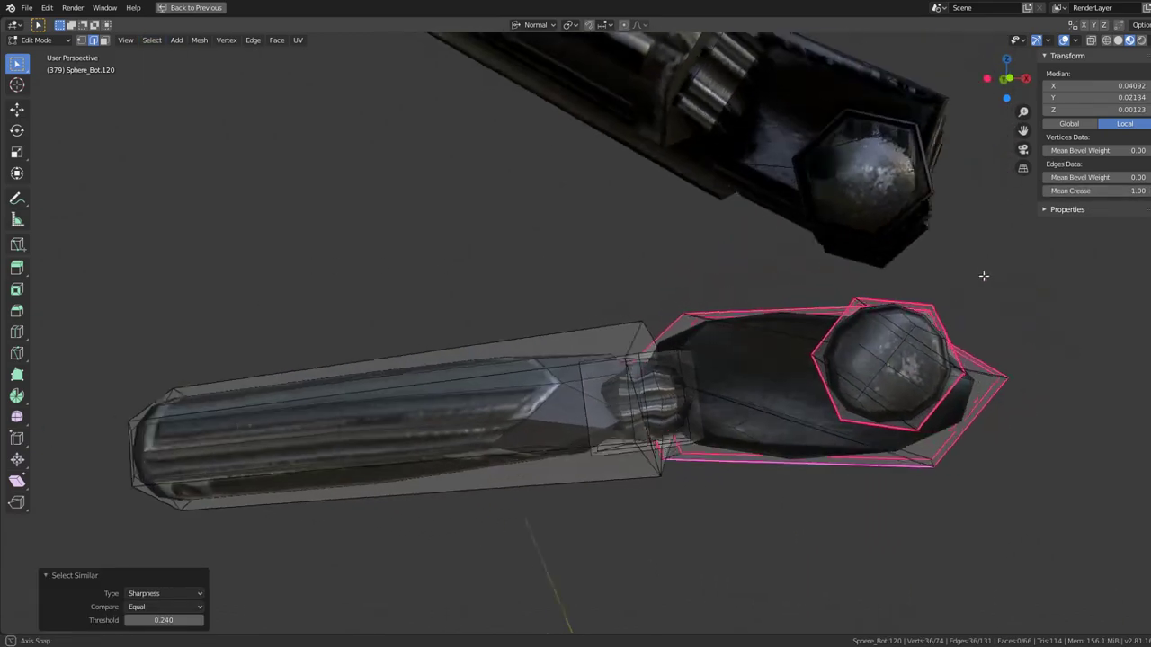
# - Mark the selected edges sharp and check the shading in Object Mode
pyautogui.hotkey('ctrl', 'e')
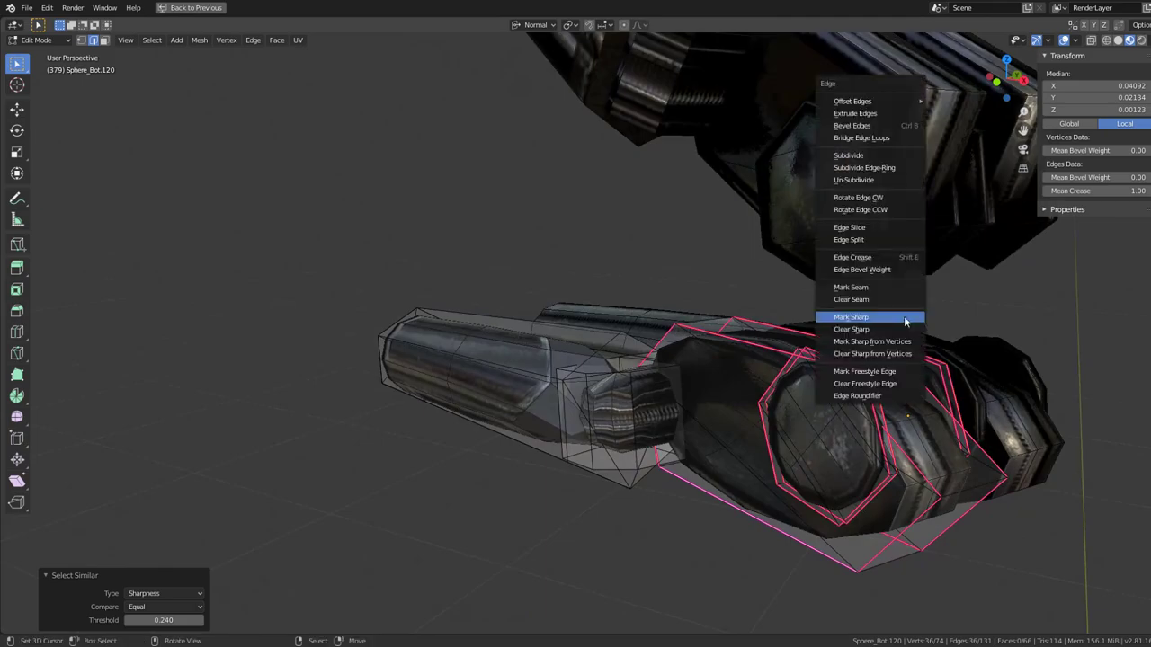
pyautogui.click(906, 322)
pyautogui.press('Tab')
pyautogui.moveTo(776, 330); pyautogui.dragTo(661, 331)
pyautogui.press('Tab')
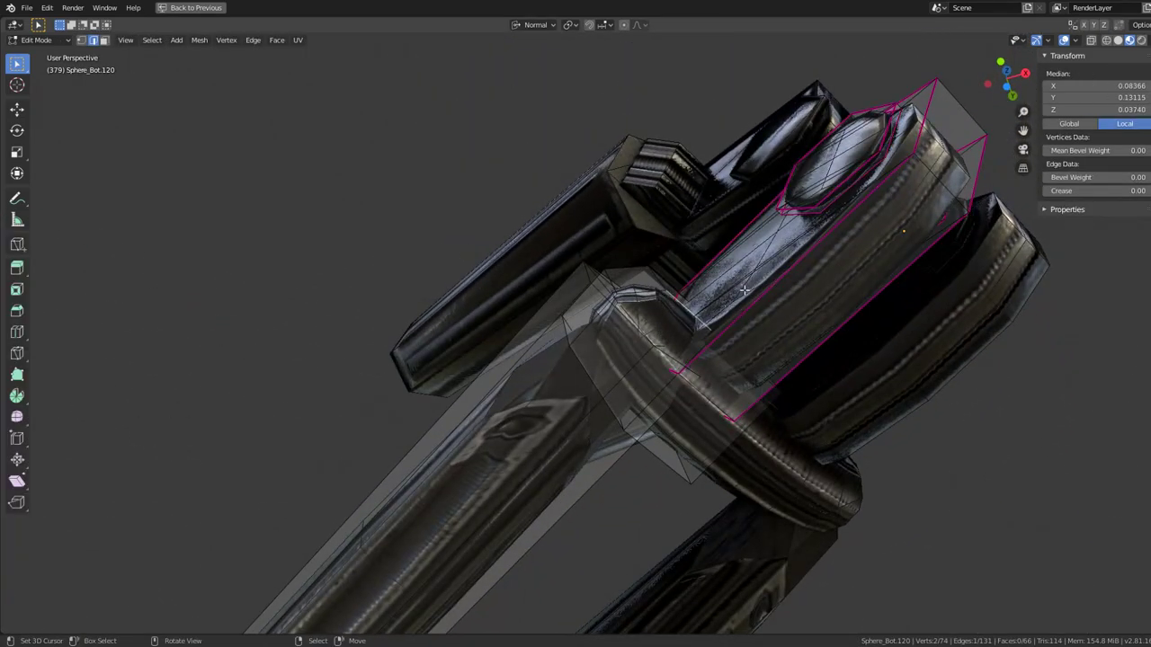
pyautogui.moveTo(671, 292); pyautogui.dragTo(670, 435)
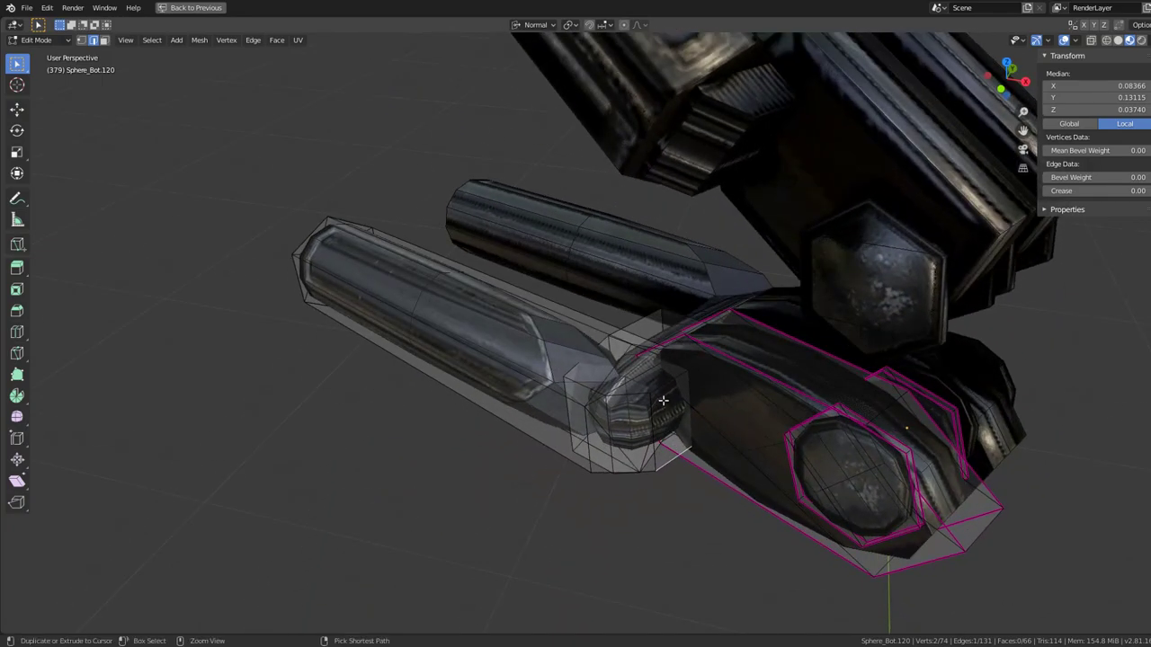
pyautogui.hotkey('ctrl', 'space')
# - Select the whole mesh and widen the UV editor, zooming onto the UV islands
pyautogui.press('a')
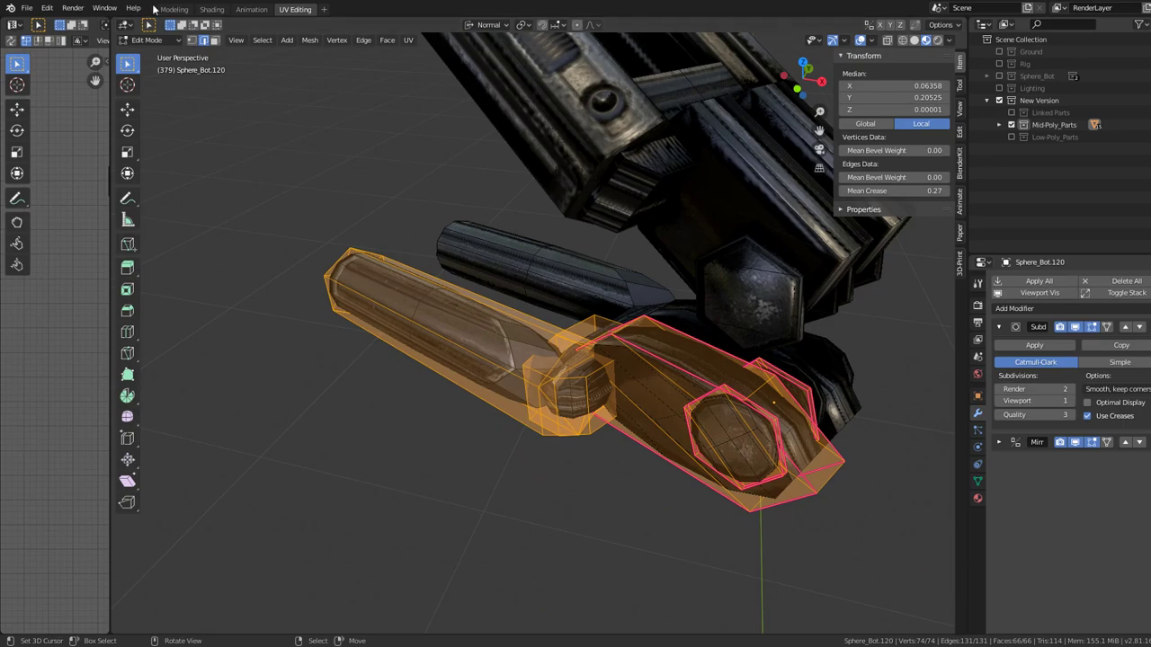
pyautogui.click(259, 10)
pyautogui.click(290, 12)
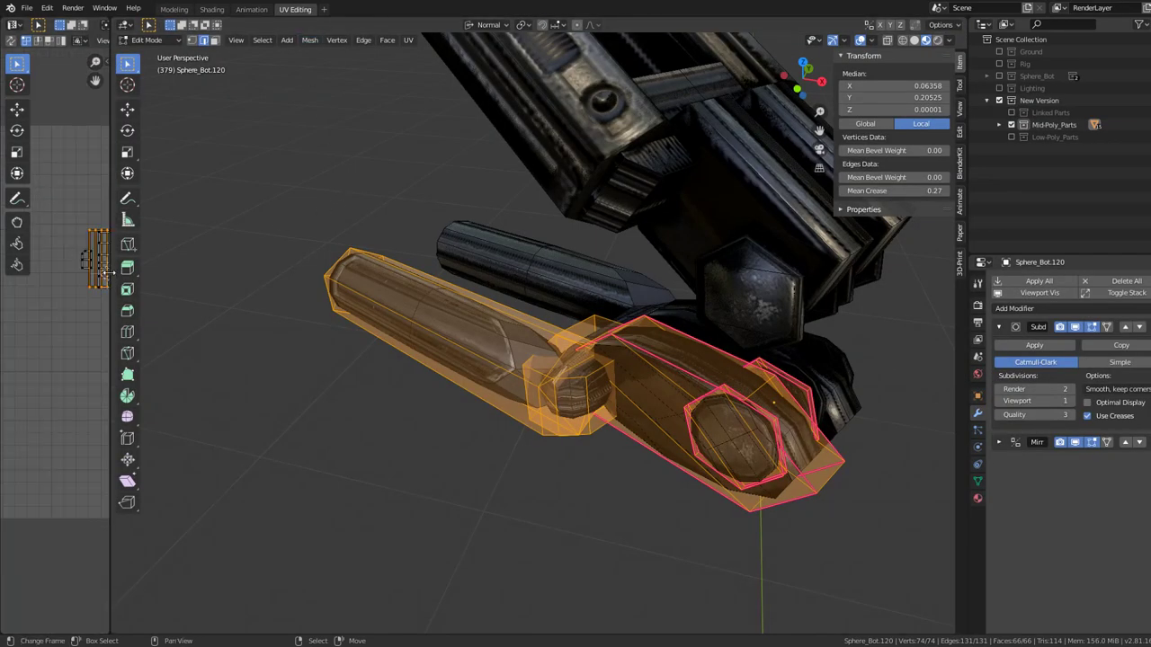
pyautogui.moveTo(105, 269); pyautogui.dragTo(526, 269)
pyautogui.scroll(3)
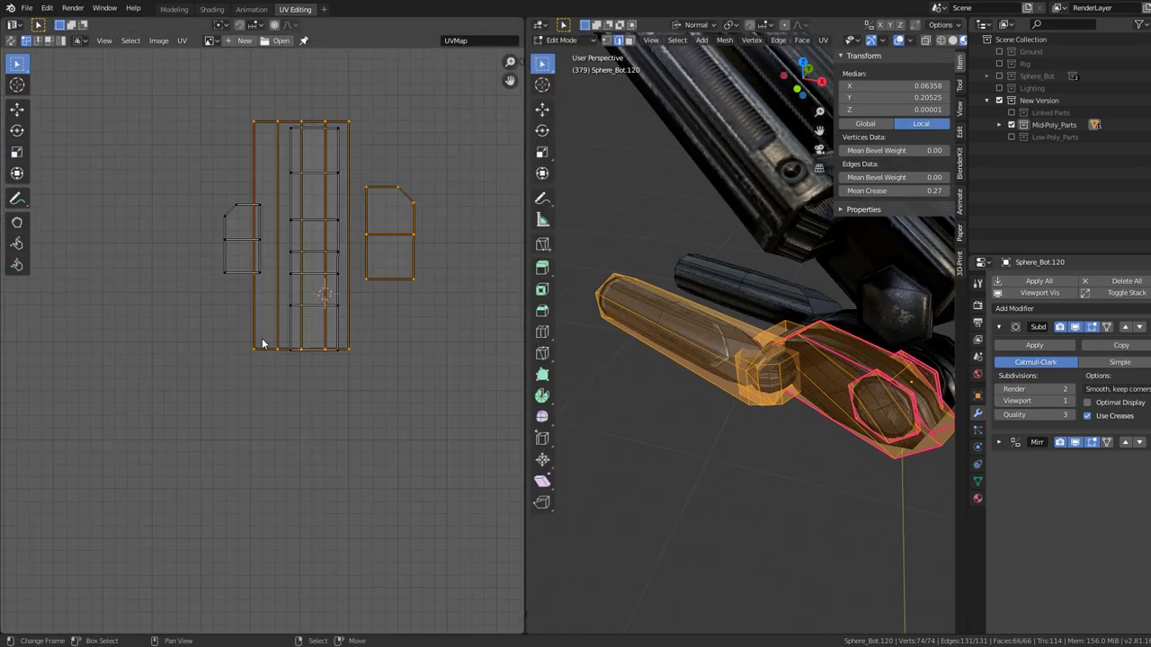
pyautogui.scroll(3)
pyautogui.moveTo(272, 324); pyautogui.dragTo(326, 222)
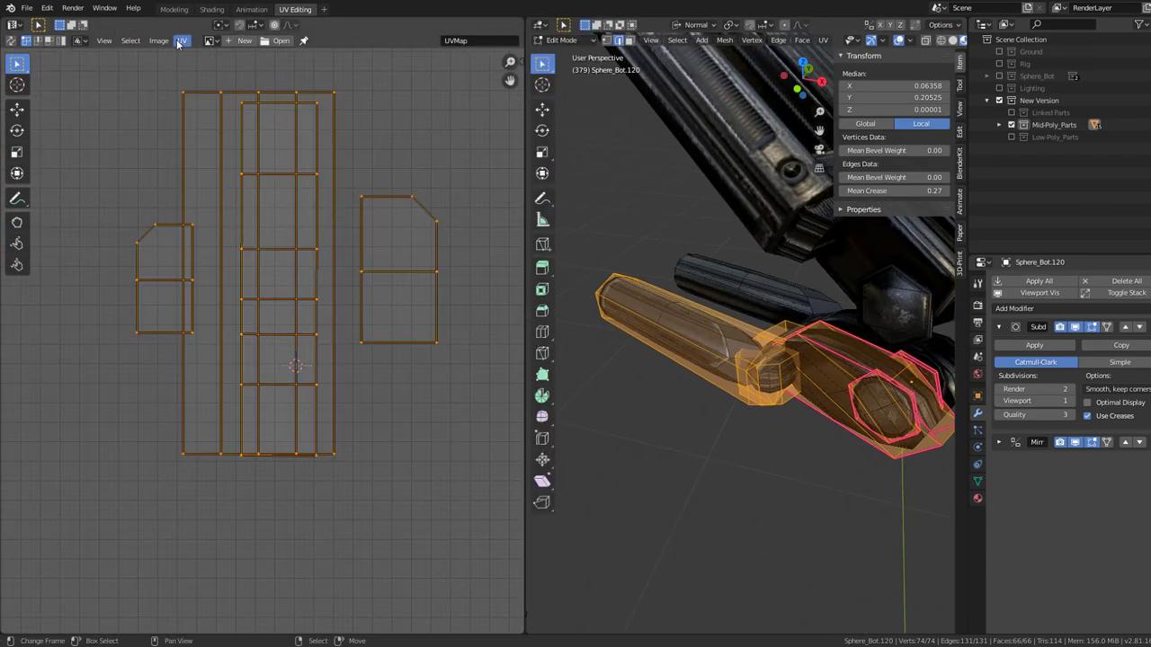
# - Mark seams from the UV island borders, then pick one seam edge on the part
pyautogui.click(181, 41)
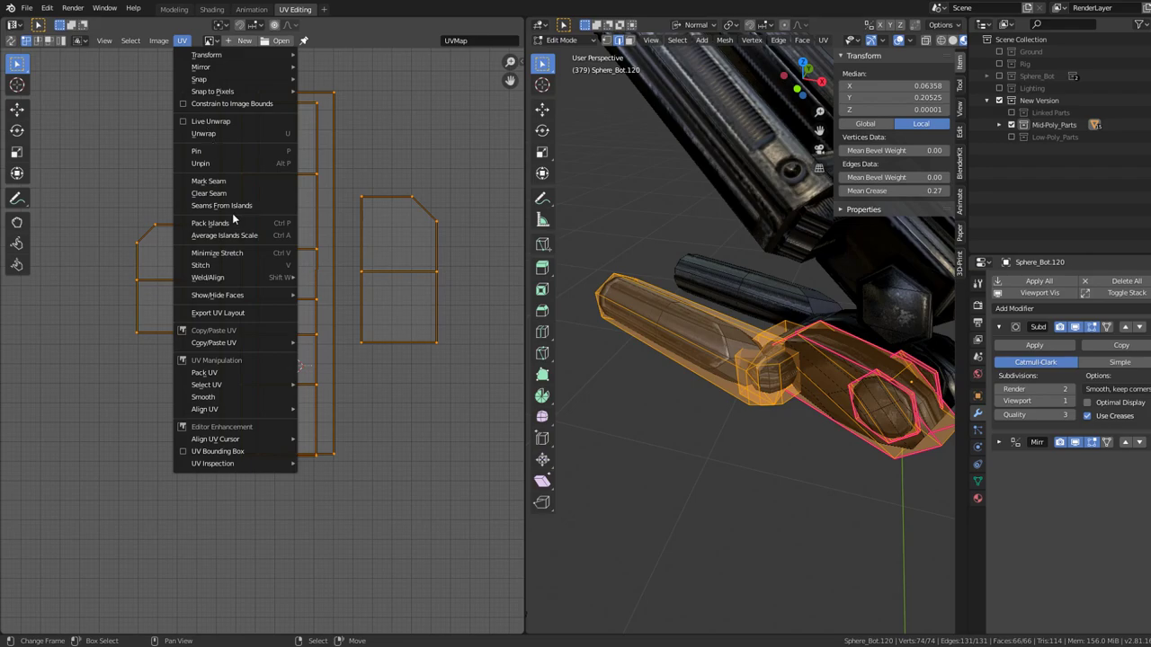
pyautogui.click(228, 205)
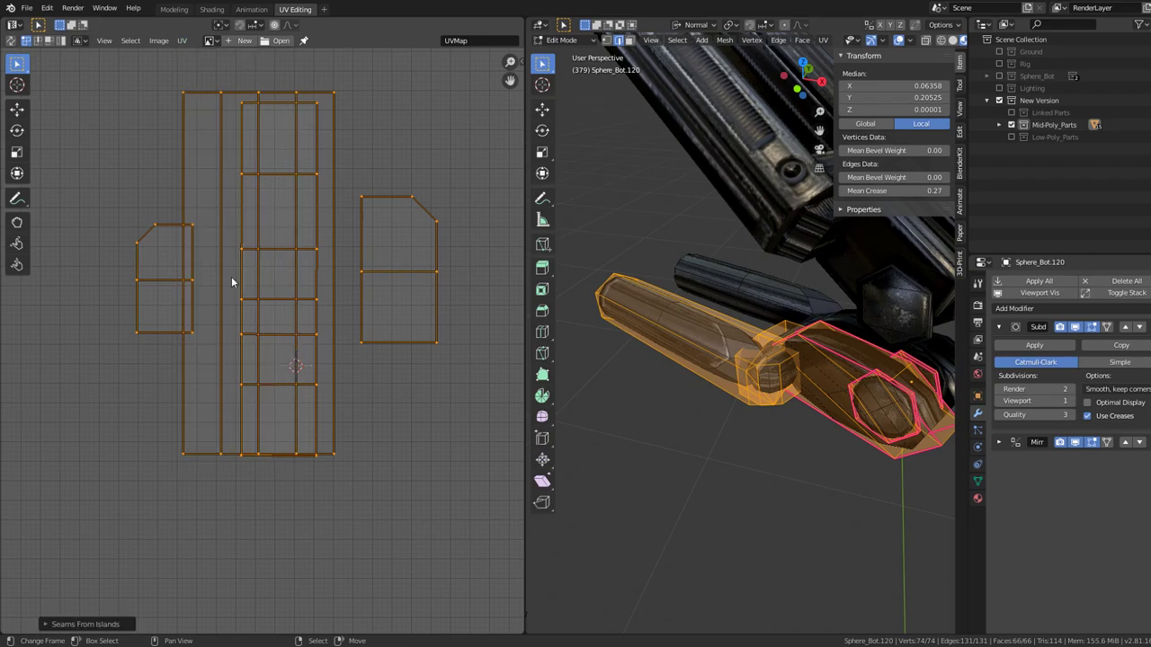
pyautogui.moveTo(676, 257); pyautogui.dragTo(567, 248)
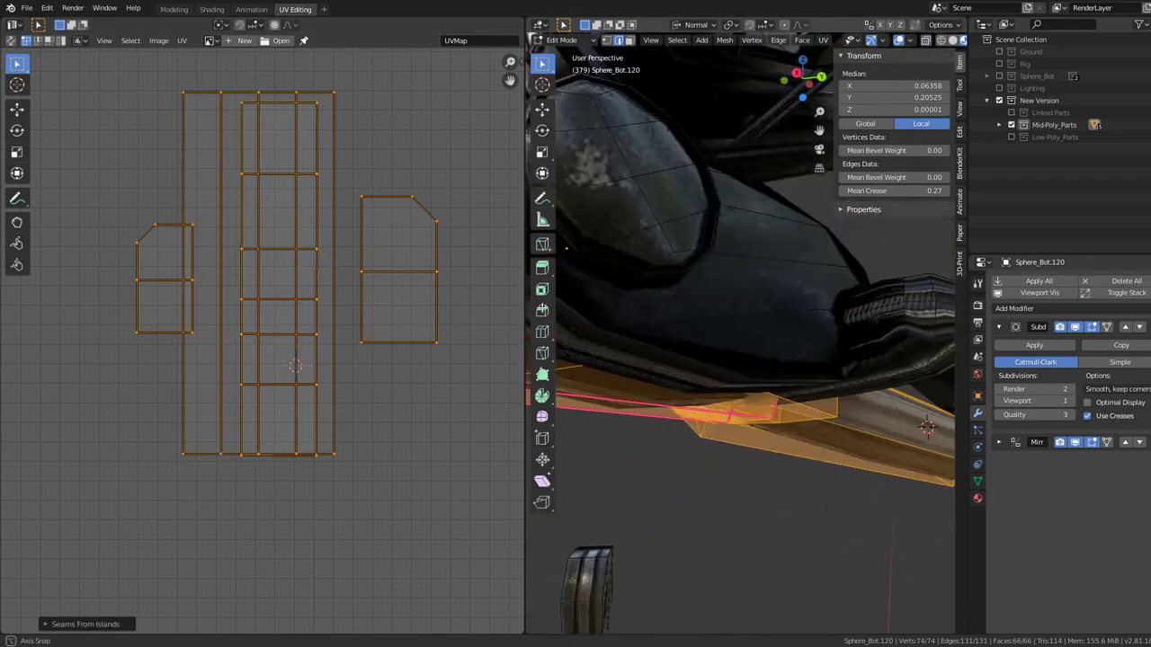
pyautogui.moveTo(566, 248); pyautogui.dragTo(660, 291)
pyautogui.scroll(-3)
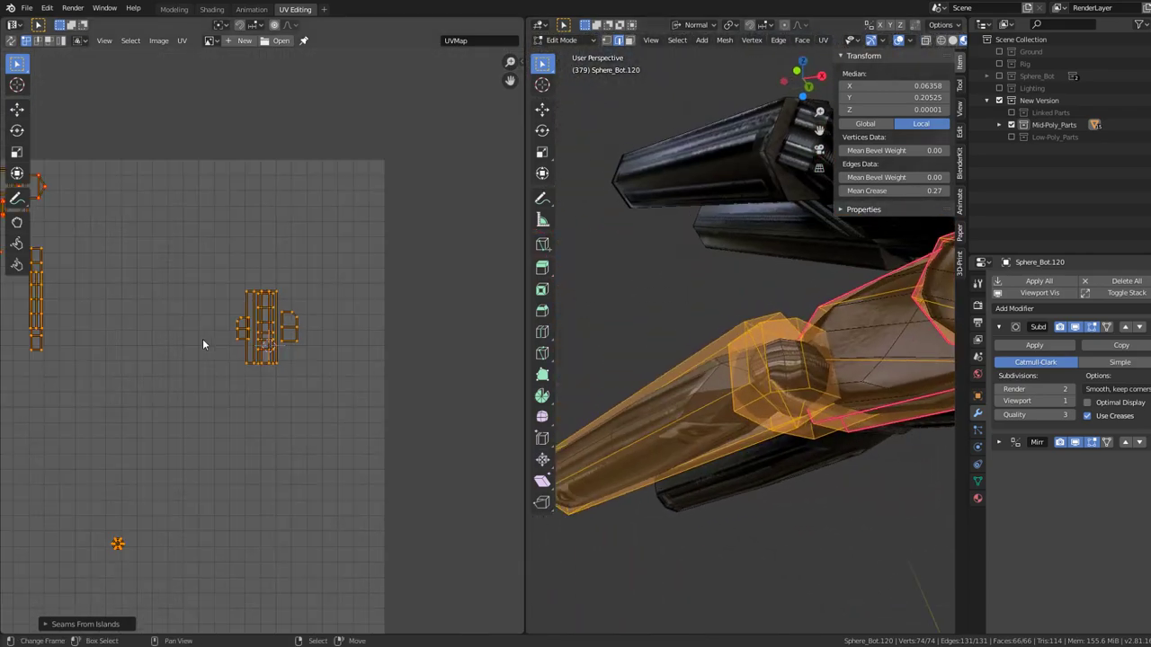
pyautogui.moveTo(203, 338); pyautogui.dragTo(374, 321)
pyautogui.scroll(3)
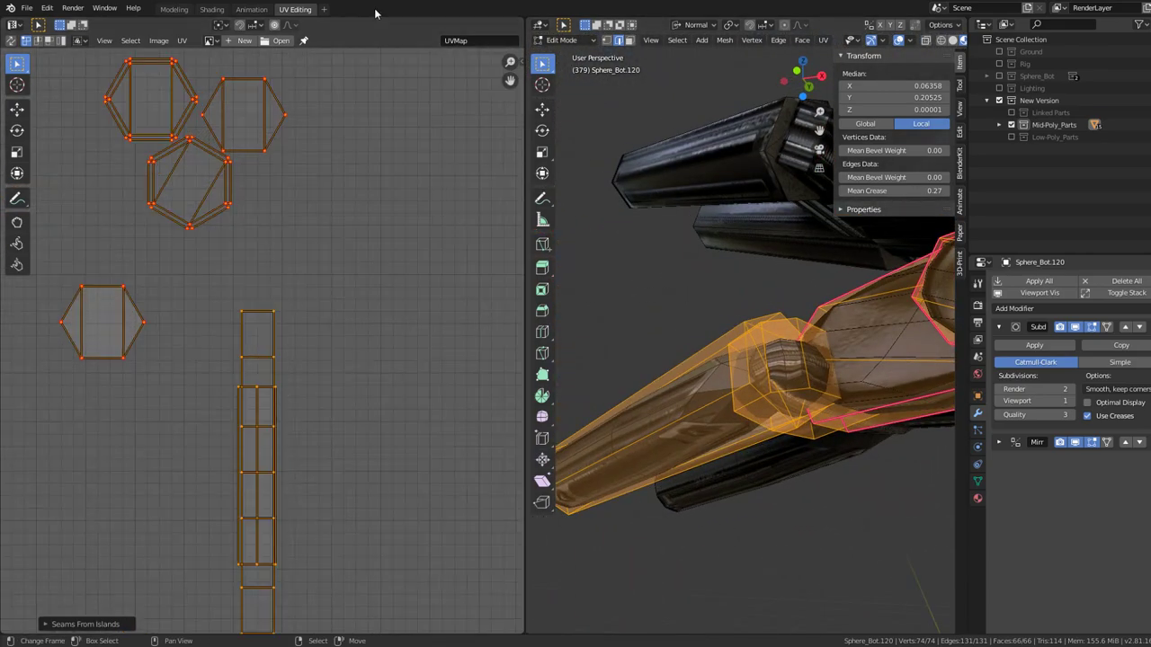
pyautogui.click(182, 42)
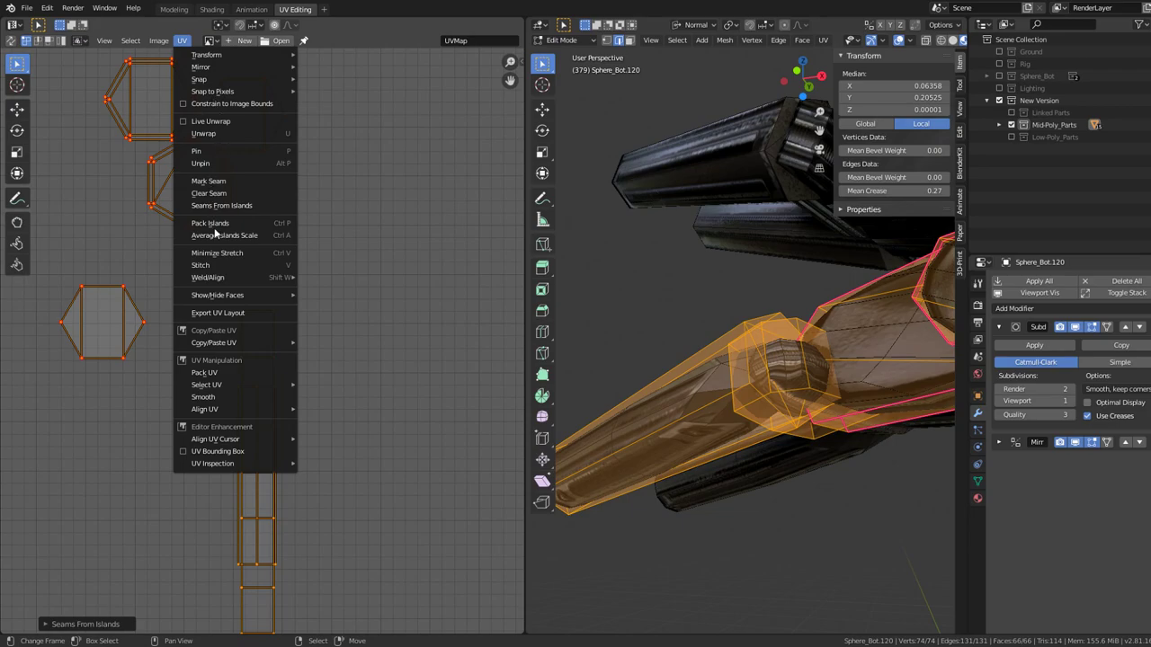
pyautogui.click(208, 207)
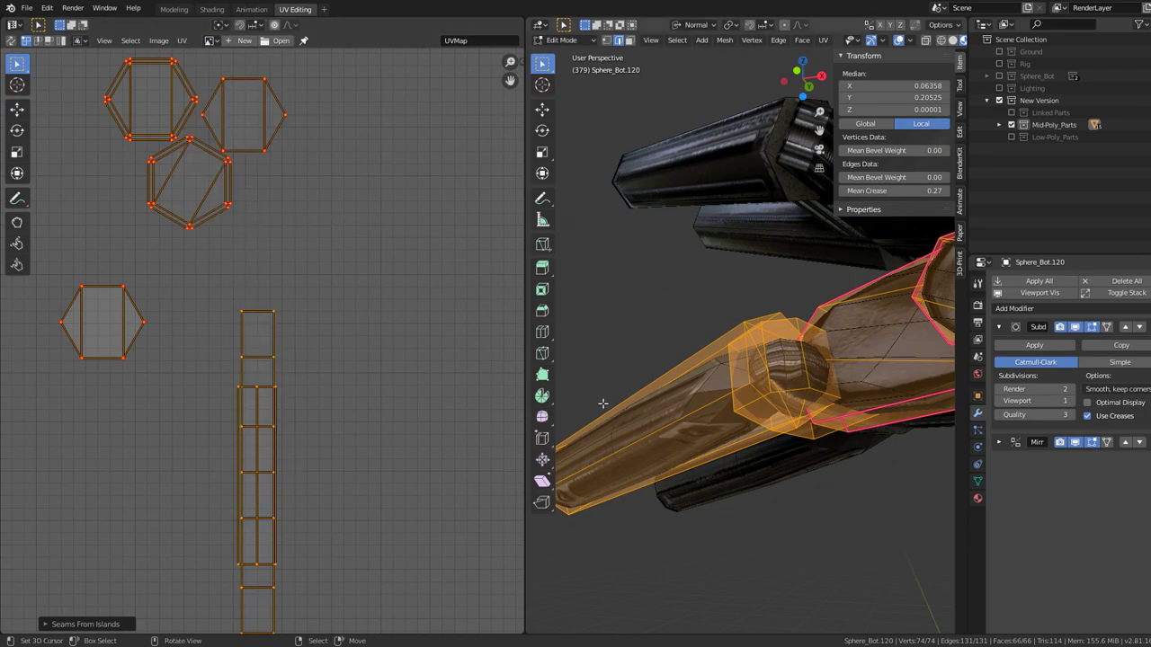
pyautogui.click(604, 403)
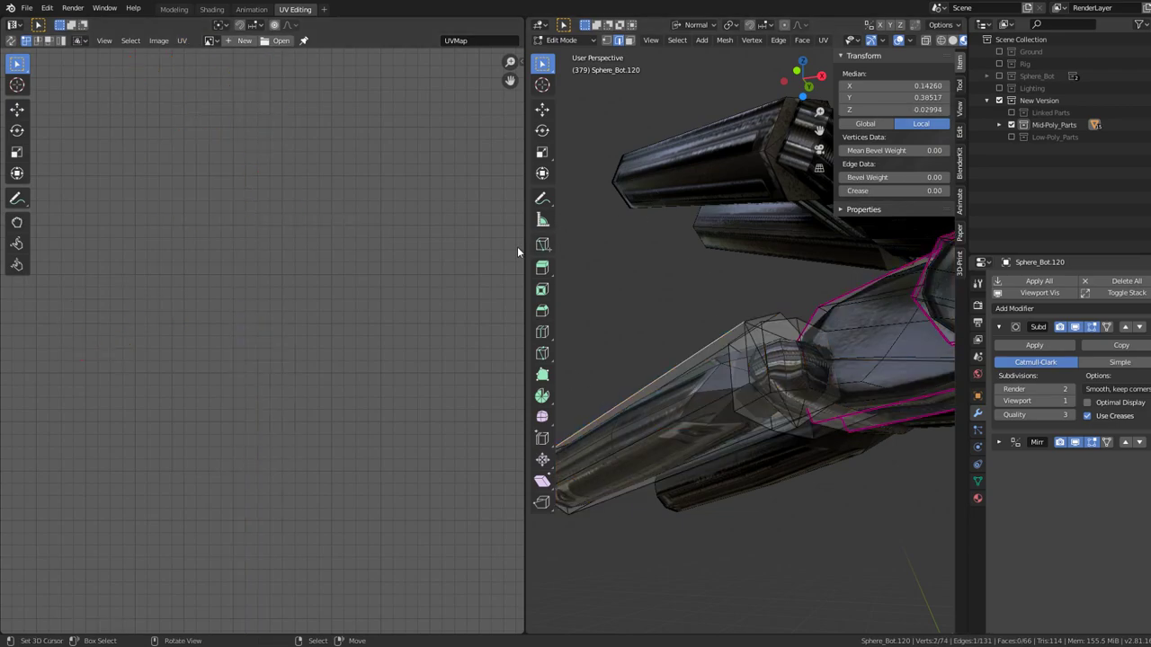
# - Select all 57 seam edges via Select Similar and raise their Mean Crease to 1.00
pyautogui.moveTo(524, 251); pyautogui.dragTo(133, 251)
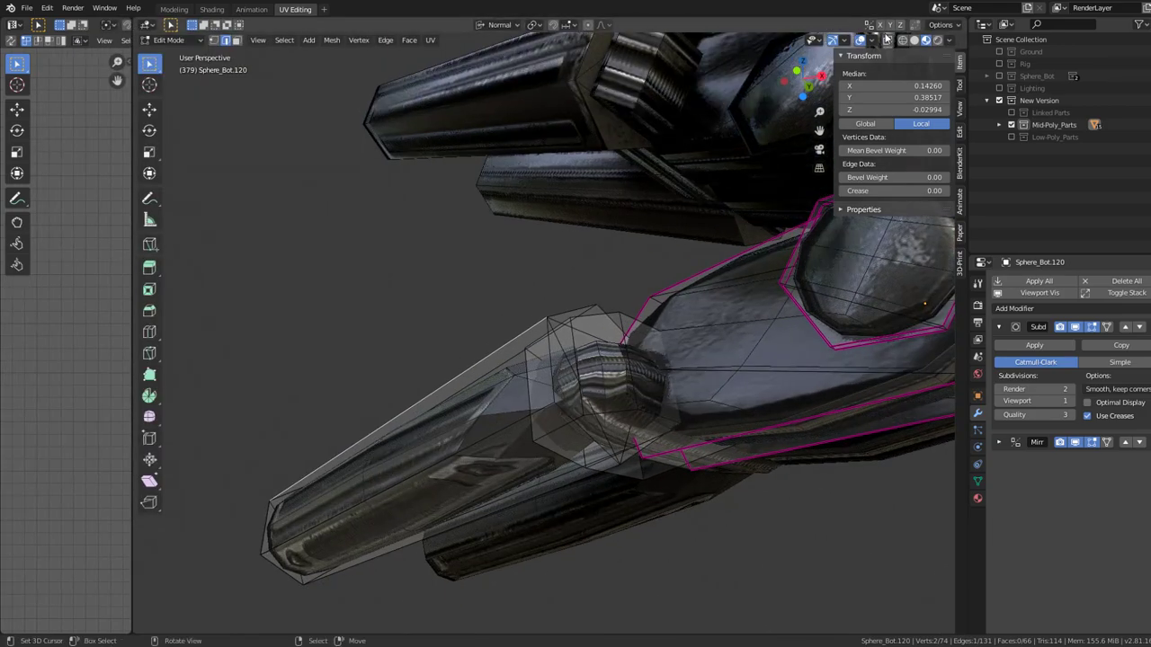
pyautogui.click(873, 42)
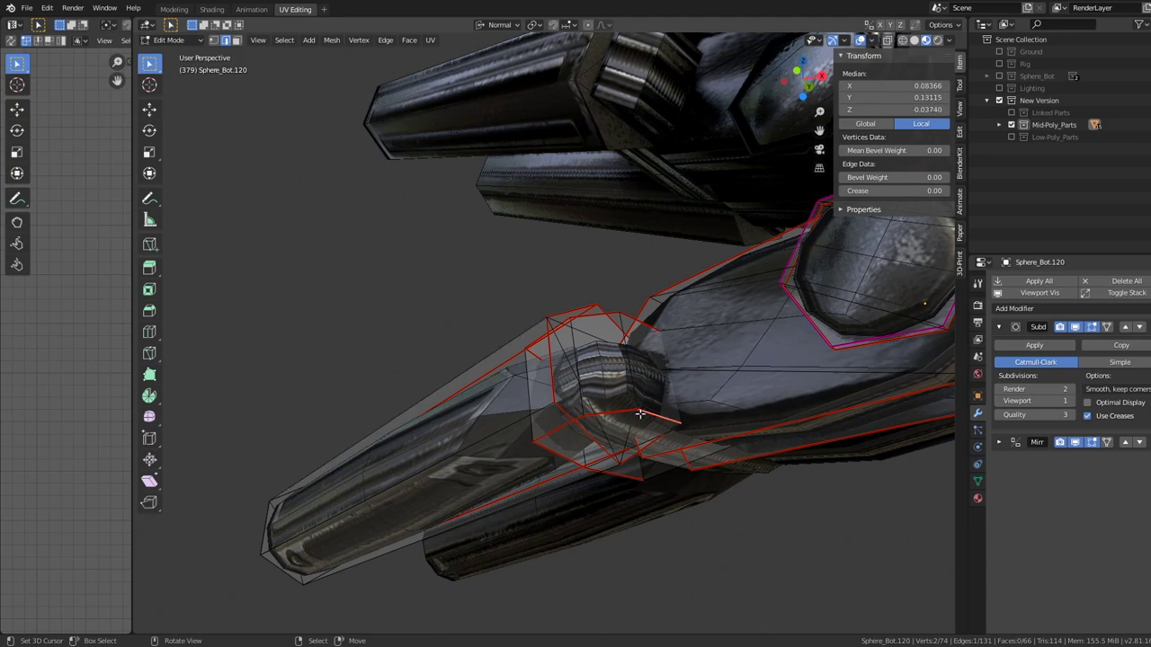
pyautogui.click(287, 42)
pyautogui.moveTo(310, 173)
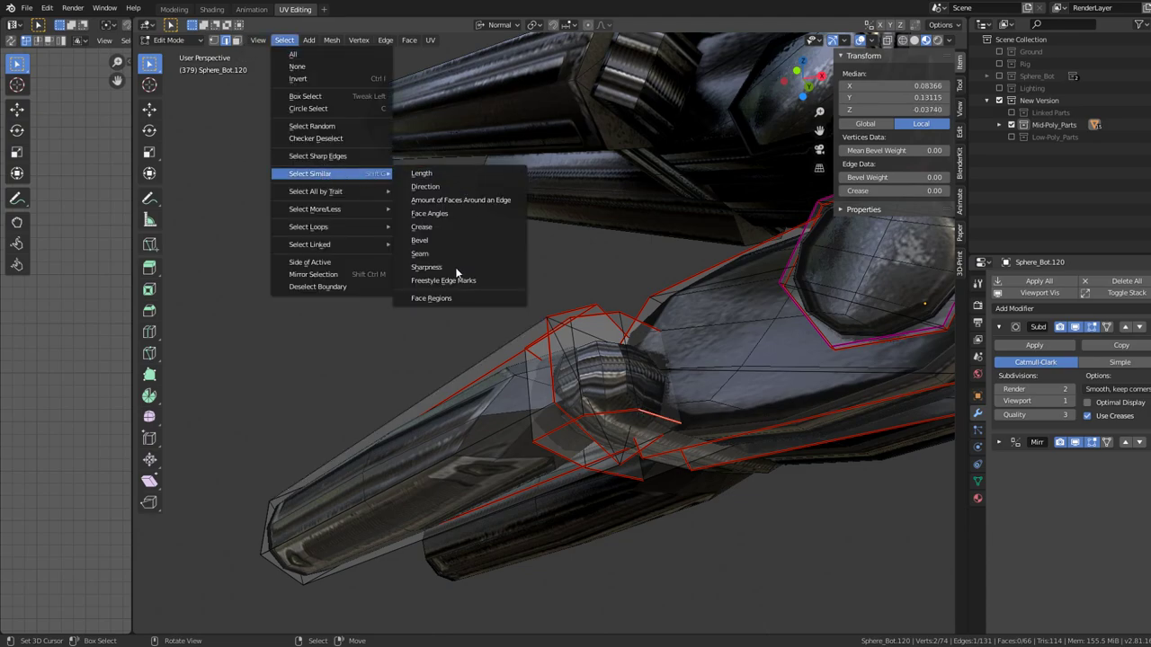
pyautogui.click(428, 259)
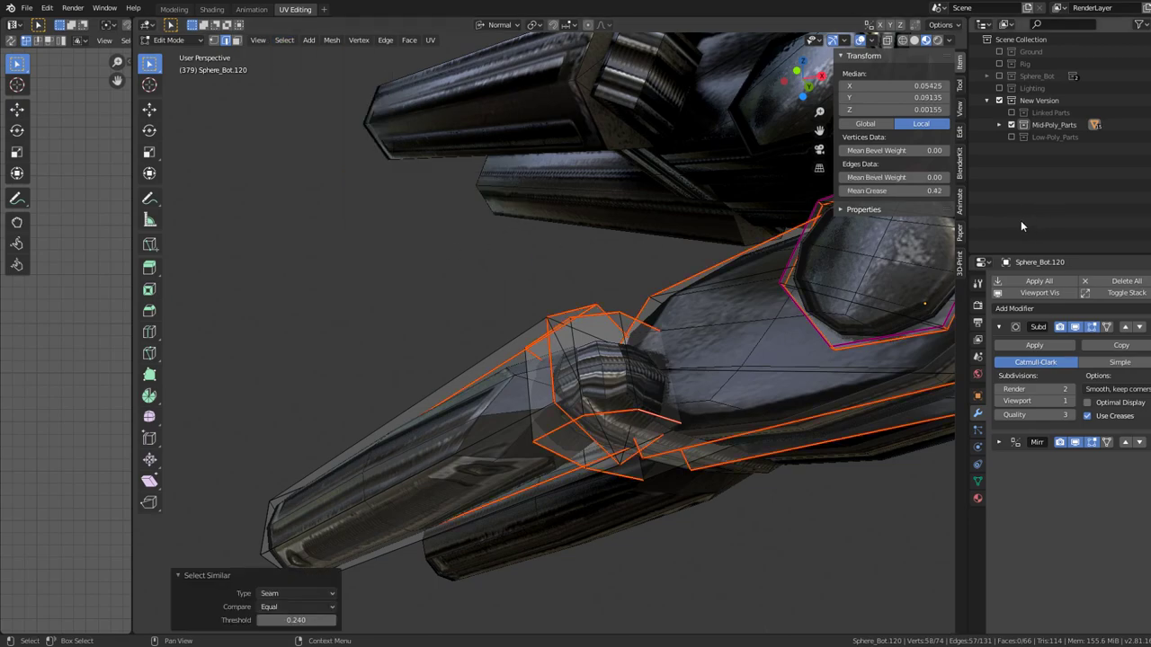
pyautogui.moveTo(916, 190); pyautogui.dragTo(944, 191)
pyautogui.moveTo(504, 297); pyautogui.dragTo(999, 457)
# - Add an Edge Split modifier to Sphere_Bot.120 with Edge Angle turned off
pyautogui.press('Tab')
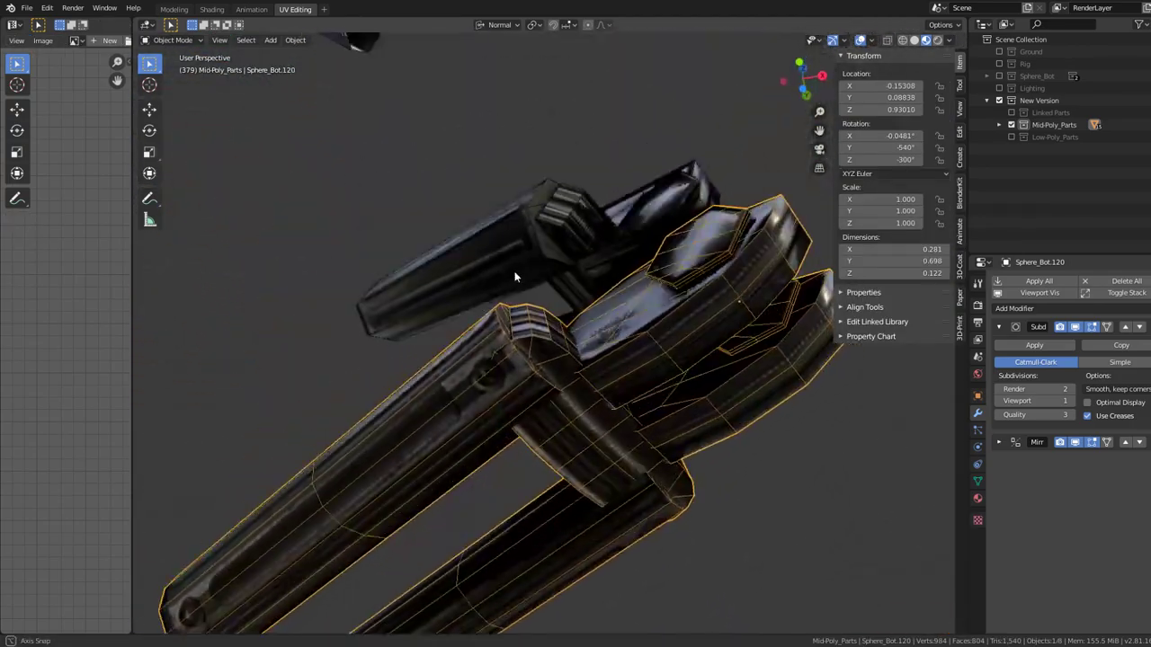
pyautogui.click(1041, 312)
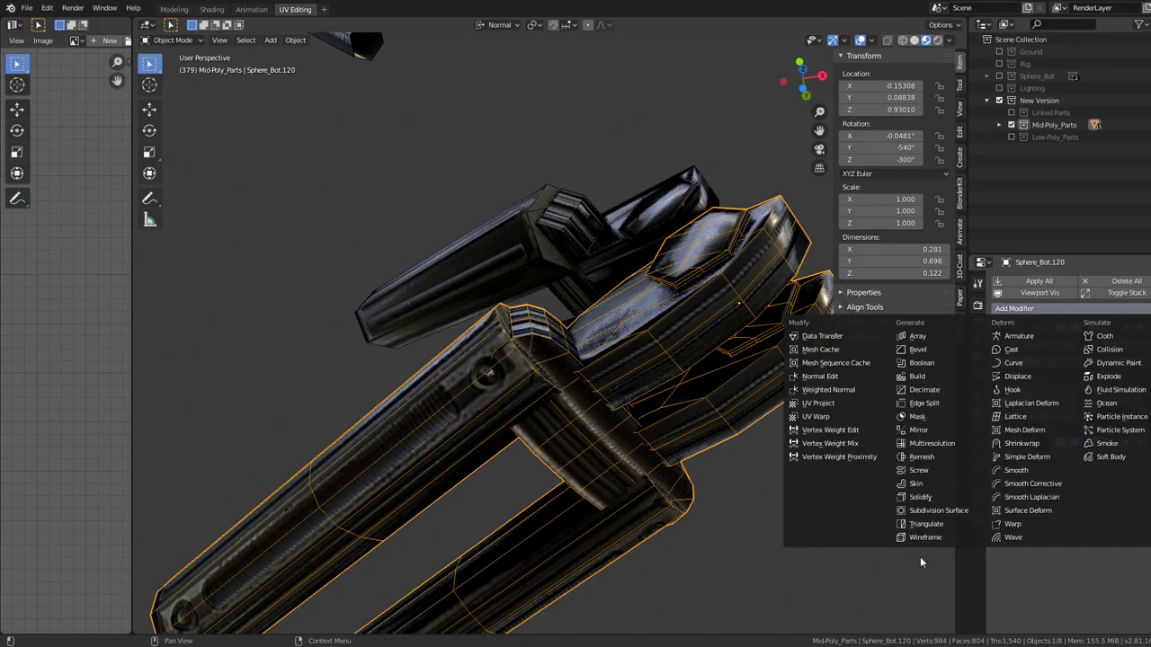
pyautogui.click(919, 407)
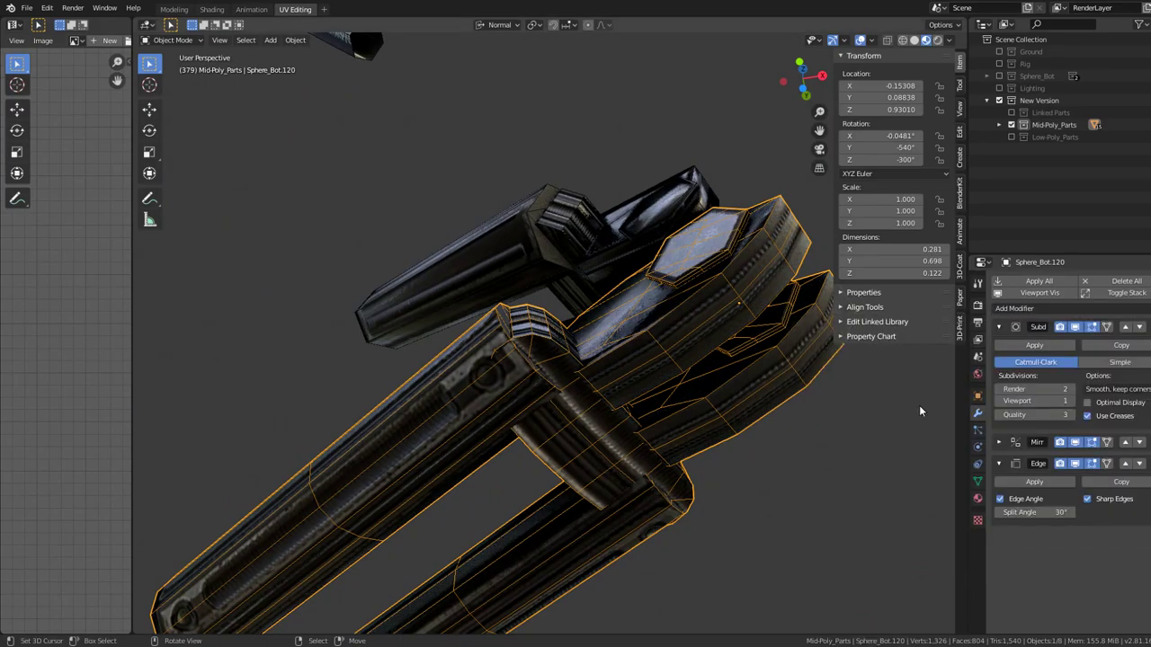
pyautogui.click(1000, 499)
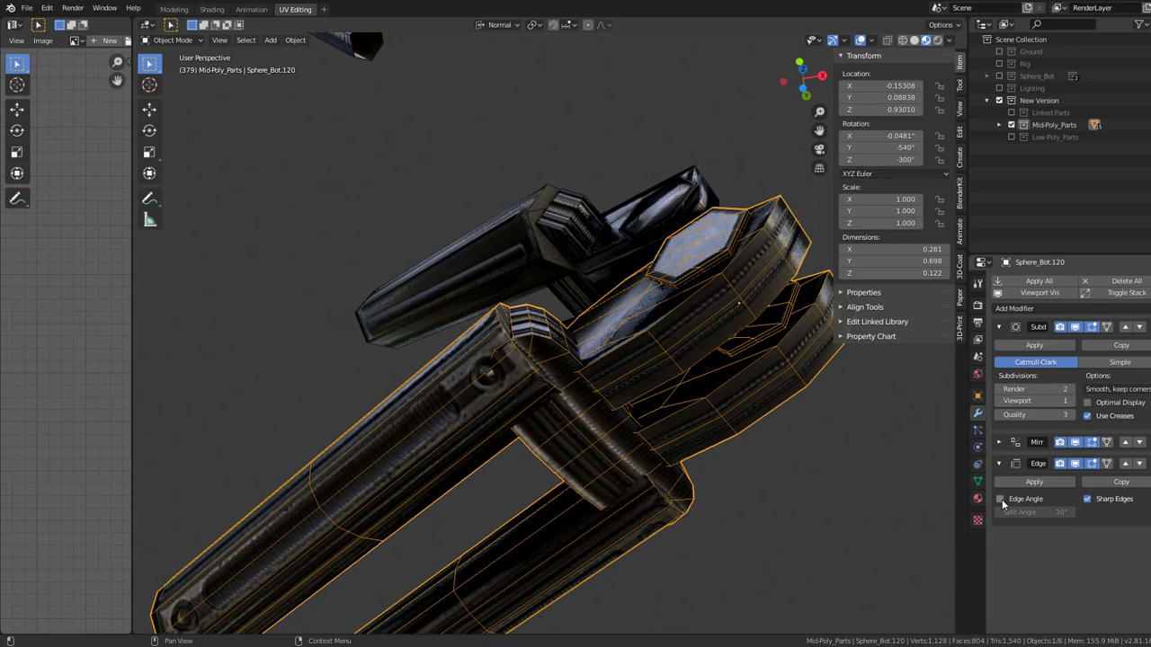
pyautogui.click(1001, 500)
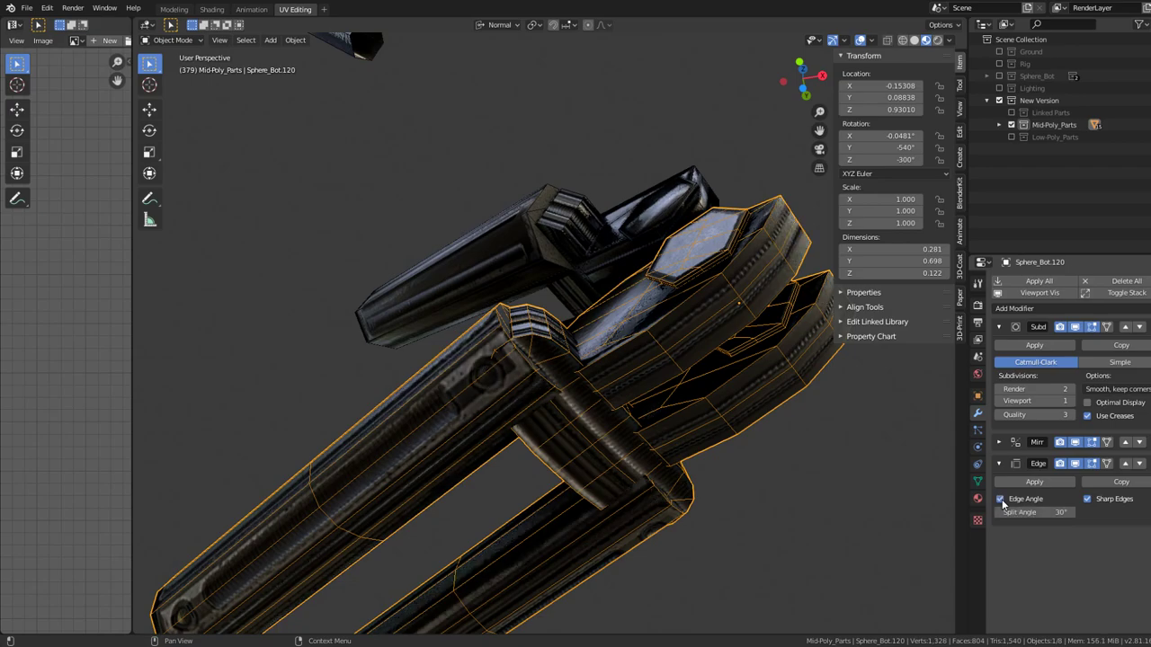
pyautogui.click(1000, 499)
# - Switch between Edit and Object Mode to inspect the edge-split shading
pyautogui.moveTo(533, 416); pyautogui.dragTo(646, 422)
pyautogui.press('Tab')
pyautogui.moveTo(558, 386); pyautogui.dragTo(573, 317)
pyautogui.scroll(3)
pyautogui.press('Tab')
pyautogui.scroll(-3)
pyautogui.press('Tab')
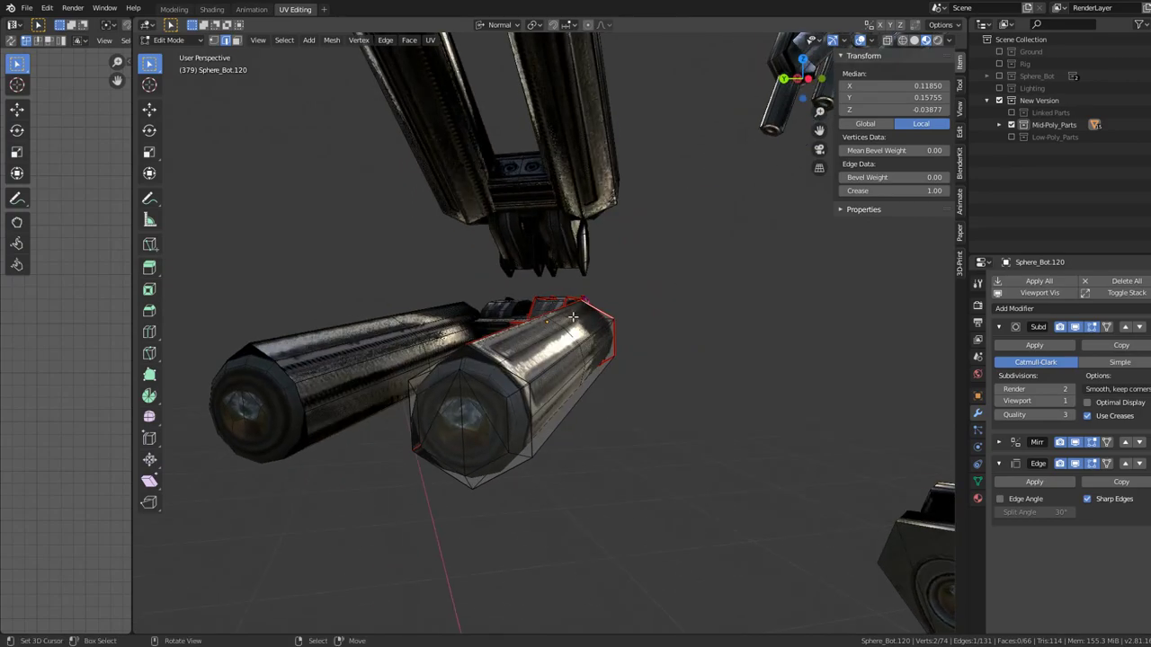
# - Select the cylinder part's open boundary loop and mark it sharp
pyautogui.scroll(3)
pyautogui.moveTo(486, 376); pyautogui.dragTo(570, 334)
pyautogui.press('a')
pyautogui.press('q')
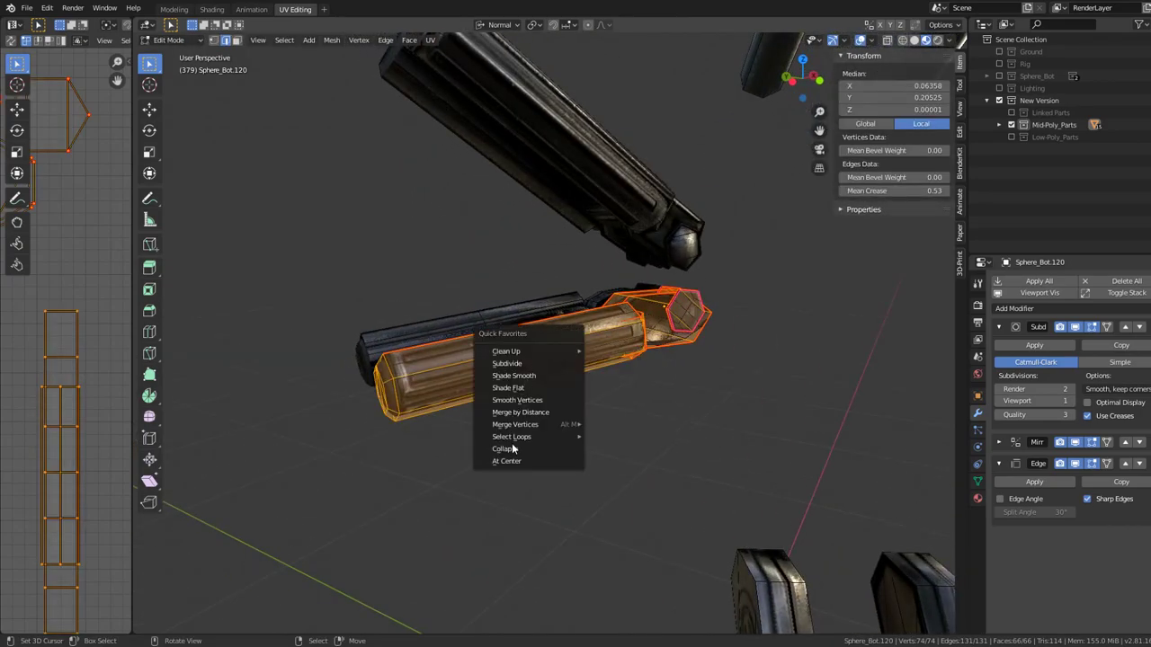
pyautogui.click(632, 478)
pyautogui.hotkey('ctrl', 'e')
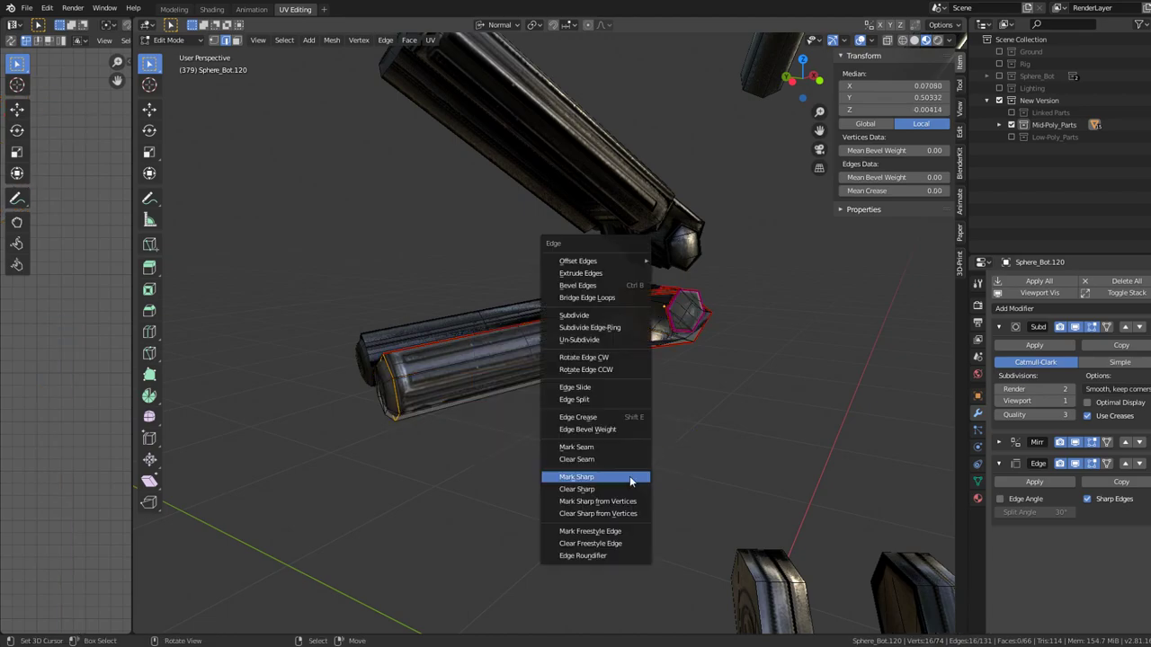
pyautogui.click(628, 479)
# - Merge by Distance to remove 6 duplicate vertices, checking shading in Object Mode
pyautogui.press('q')
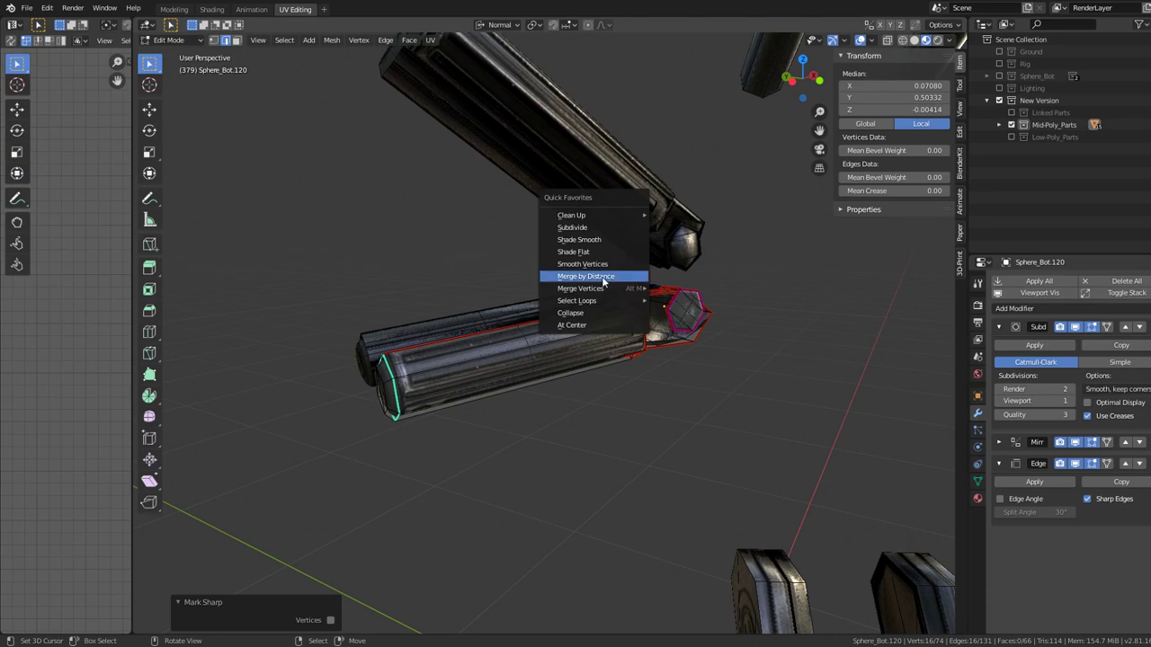
pyautogui.click(603, 280)
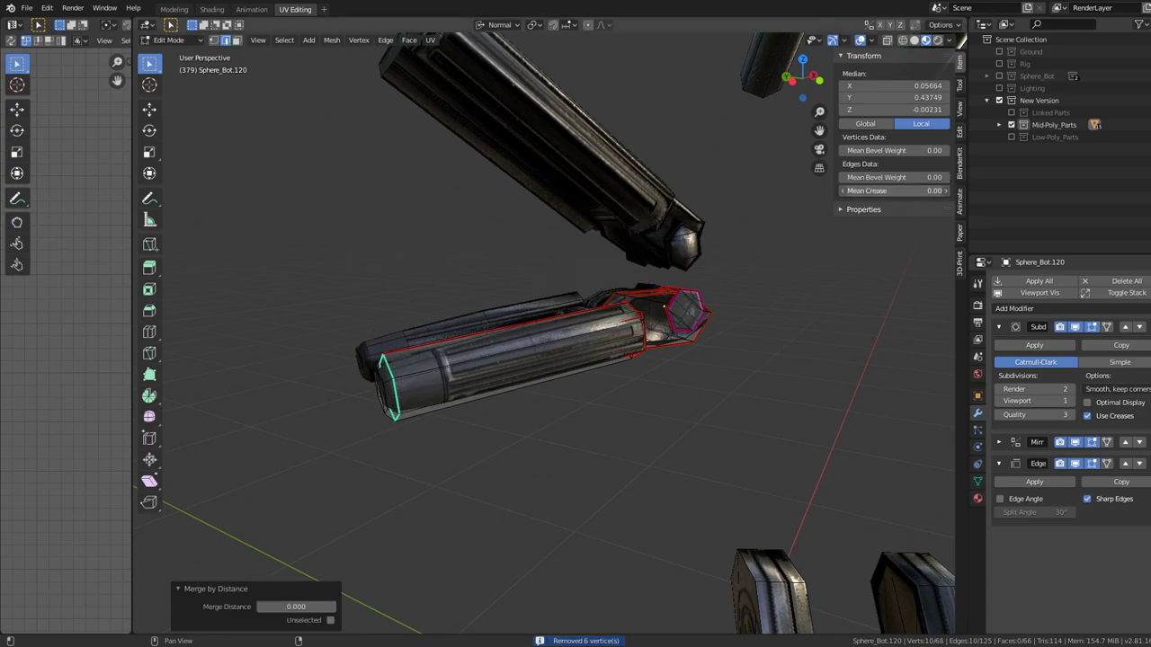
pyautogui.moveTo(603, 280); pyautogui.dragTo(602, 360)
pyautogui.press('Tab')
pyautogui.scroll(3)
pyautogui.press('Tab')
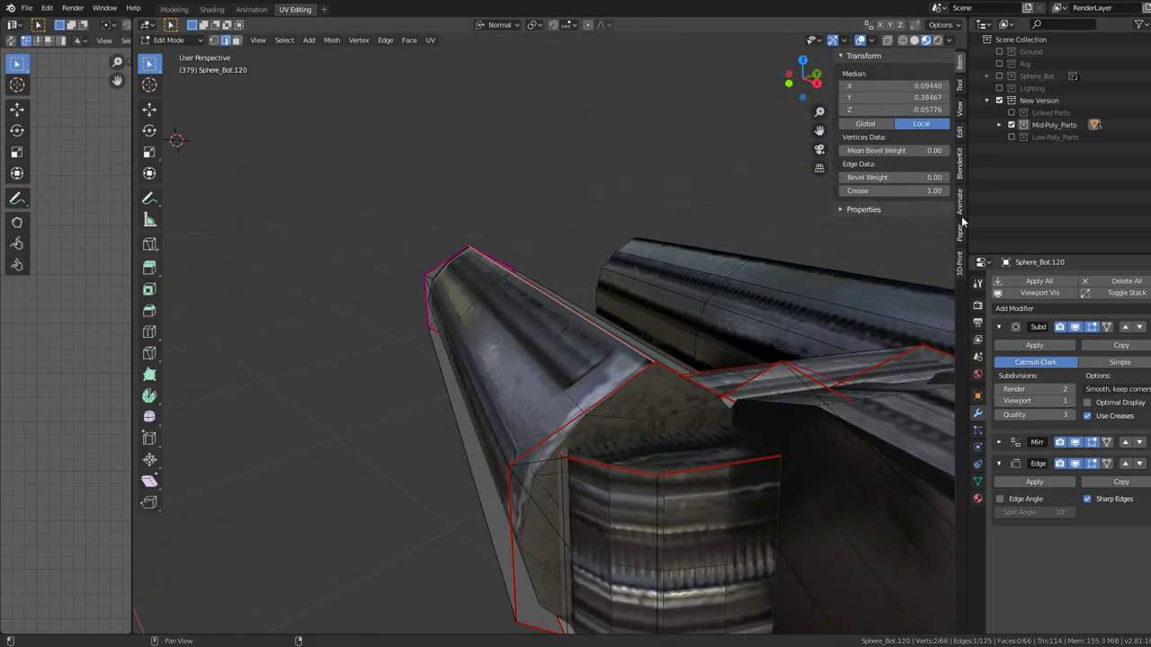
pyautogui.press('Tab')
pyautogui.moveTo(573, 289); pyautogui.dragTo(527, 264)
pyautogui.press('Tab')
pyautogui.press('Tab')
pyautogui.press('Tab')
pyautogui.scroll(3)
pyautogui.press('Tab')
# - Mark the selected edges and the foot piece's outline edges around the hexagonal cap as sharp
pyautogui.moveTo(593, 309); pyautogui.dragTo(637, 319)
pyautogui.press('Tab')
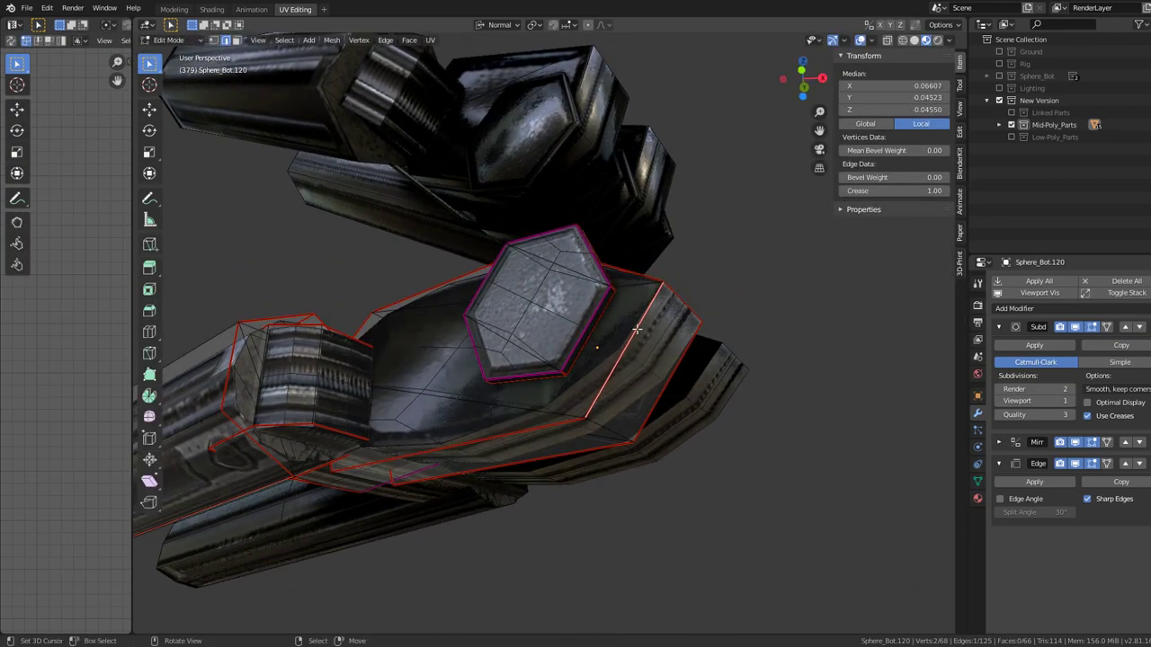
pyautogui.hotkey('ctrl', 'e')
pyautogui.click(837, 325)
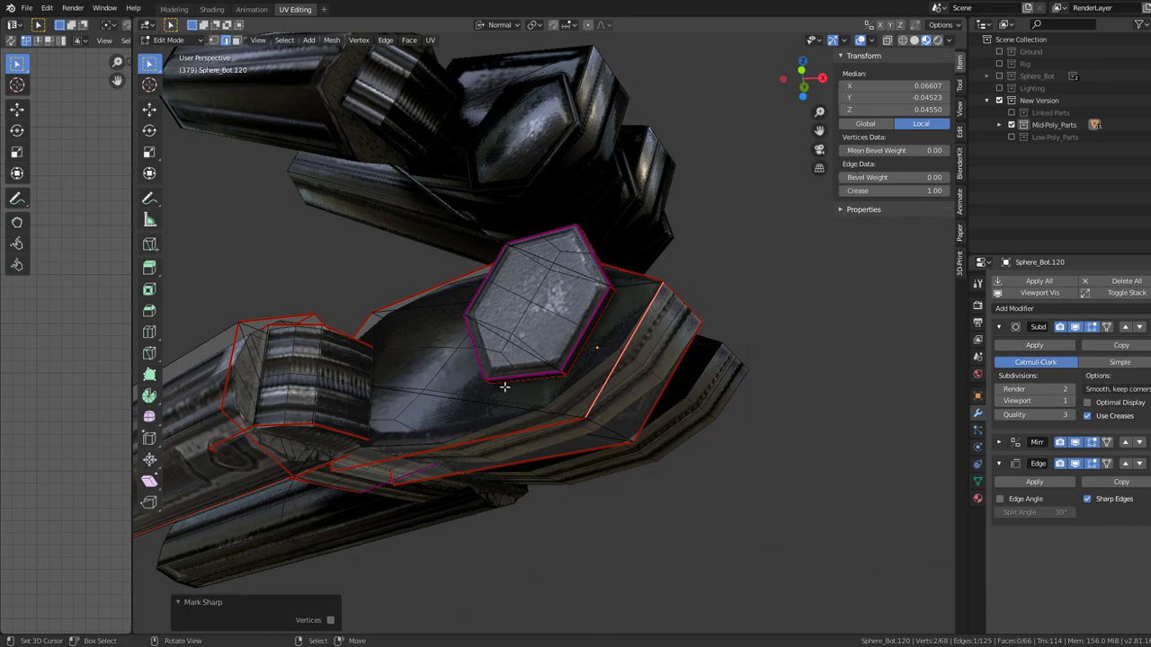
pyautogui.click(476, 392)
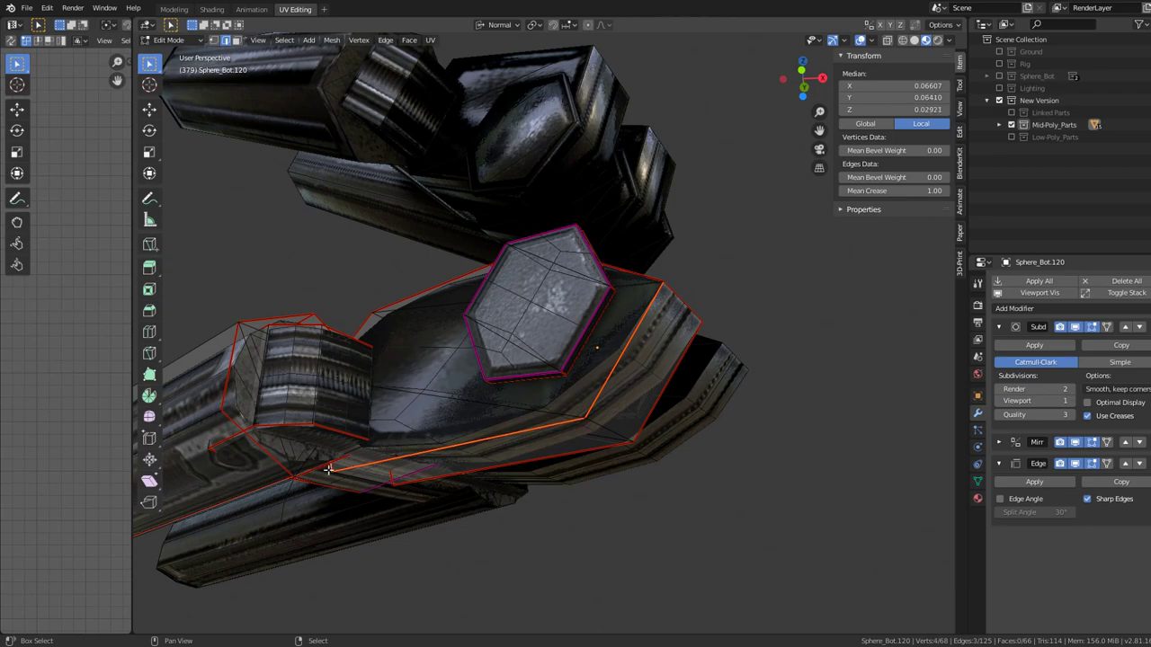
pyautogui.moveTo(421, 294); pyautogui.dragTo(477, 375)
pyautogui.click(374, 388)
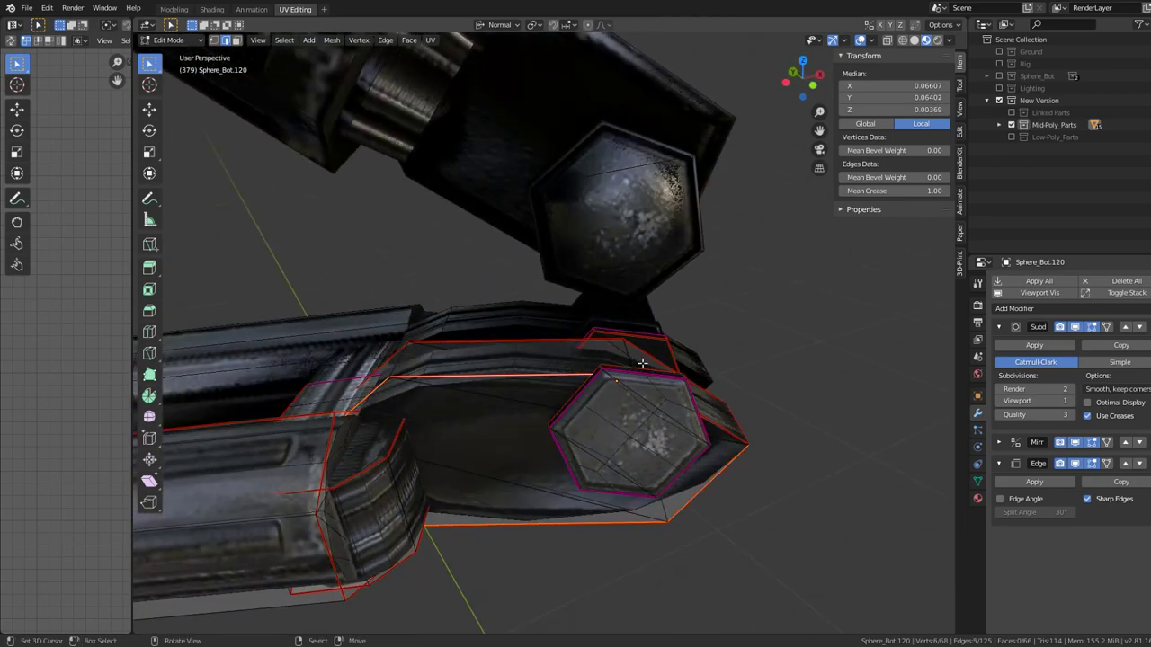
pyautogui.moveTo(643, 363); pyautogui.dragTo(570, 350)
pyautogui.moveTo(613, 459); pyautogui.dragTo(669, 369)
pyautogui.hotkey('ctrl', 'e')
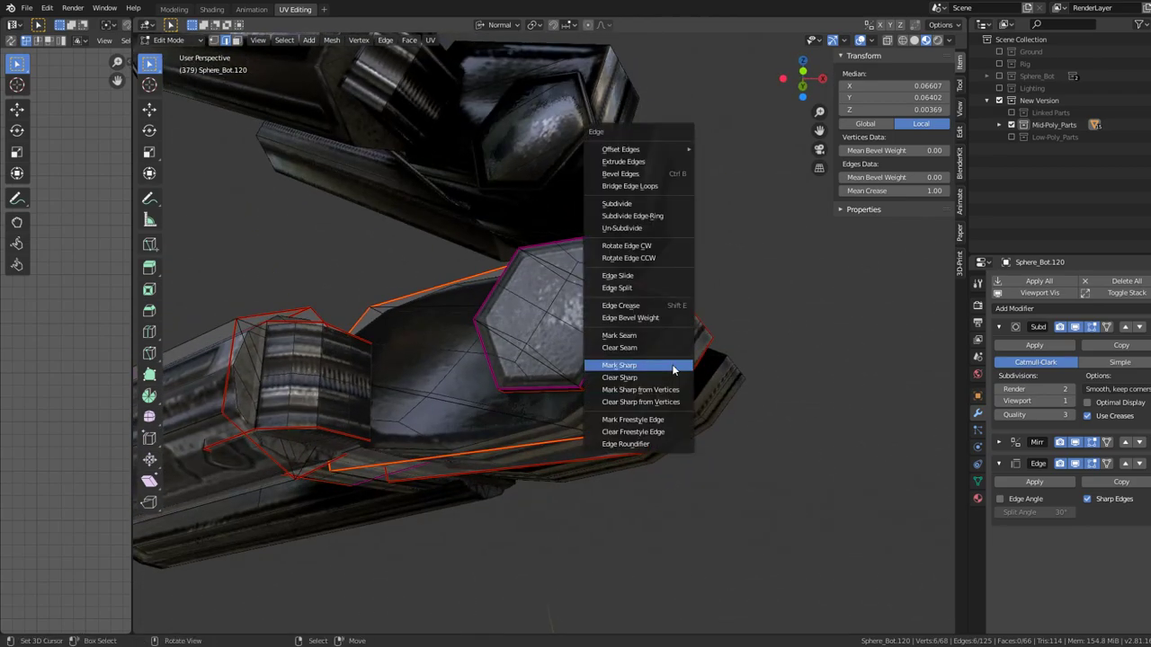
pyautogui.click(667, 365)
pyautogui.hotkey('ctrl', 'e')
pyautogui.click(663, 376)
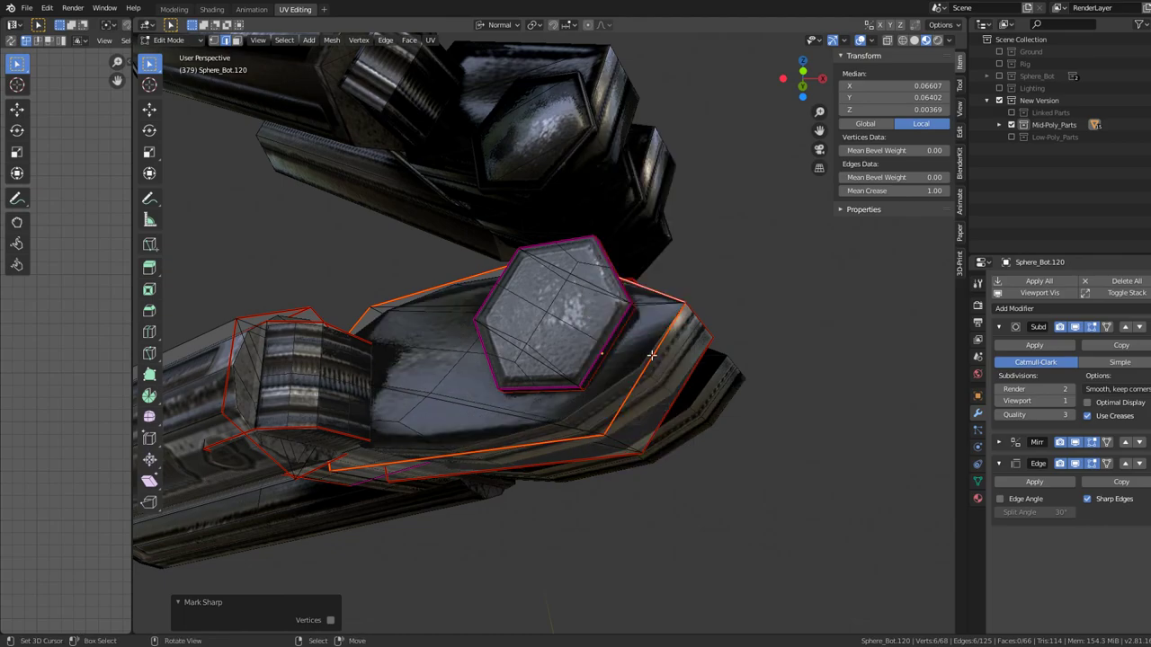
# - Return to Object Mode and select another leg part
pyautogui.moveTo(651, 355); pyautogui.dragTo(578, 427)
pyautogui.hotkey('ctrl', 'e')
pyautogui.click(642, 360)
pyautogui.press('Tab')
pyautogui.click(572, 318)
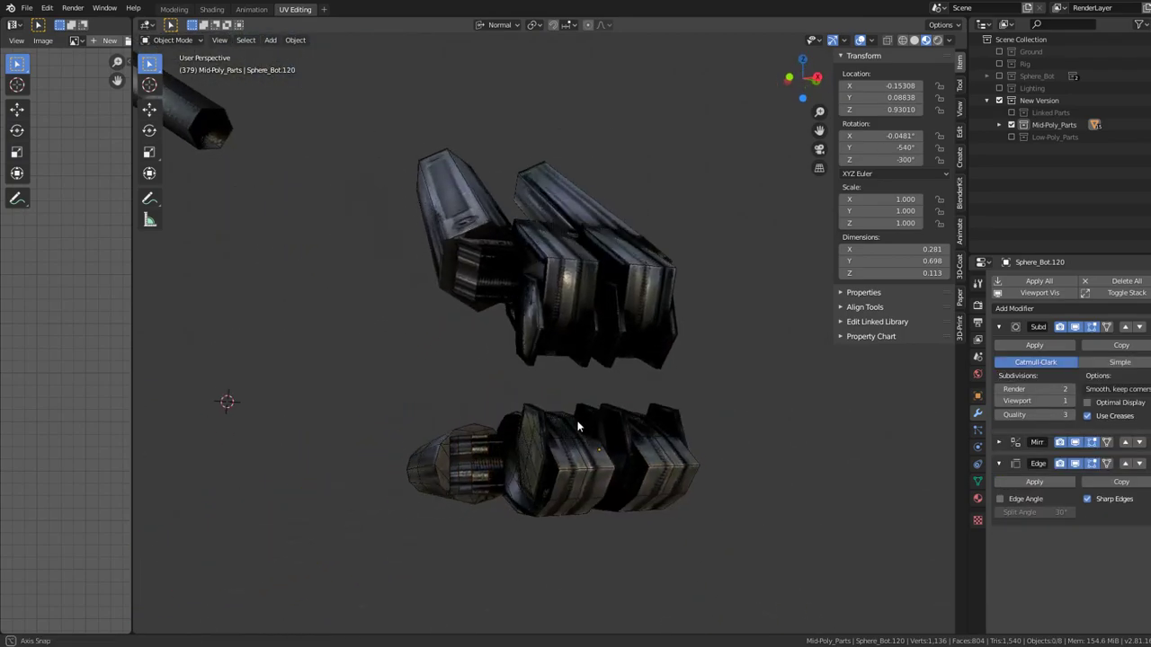
# - Select the linked hexagonal cap in Edit Mode and set its Mean Crease to 1.00
pyautogui.scroll(3)
pyautogui.scroll(3)
pyautogui.press('Tab')
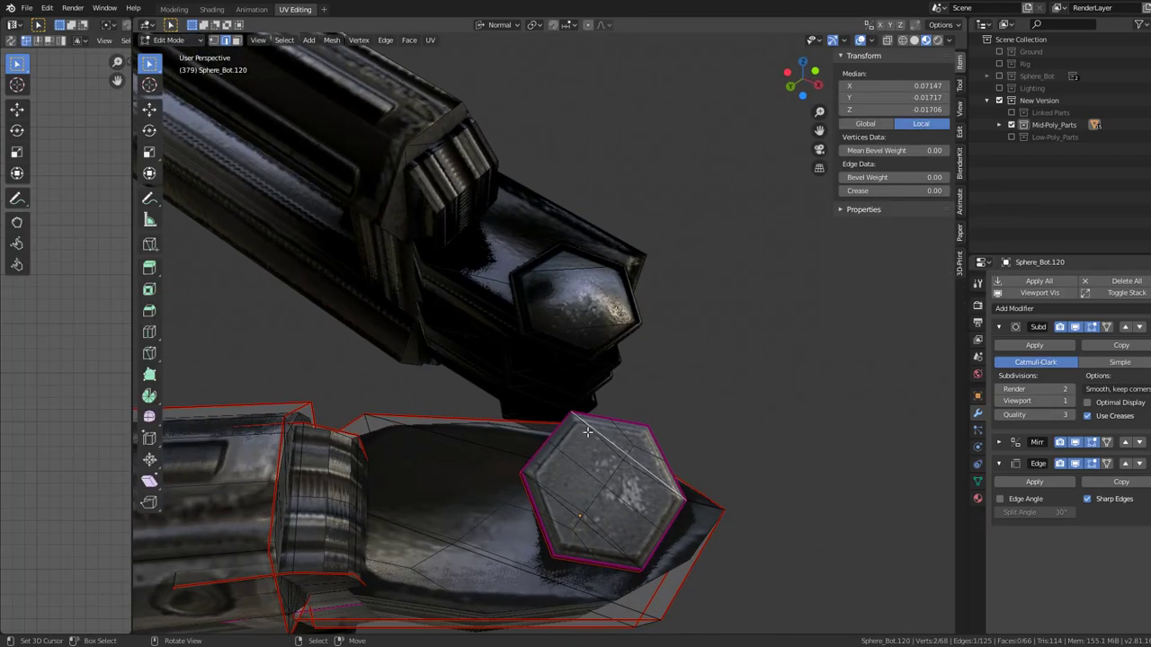
pyautogui.press('l')
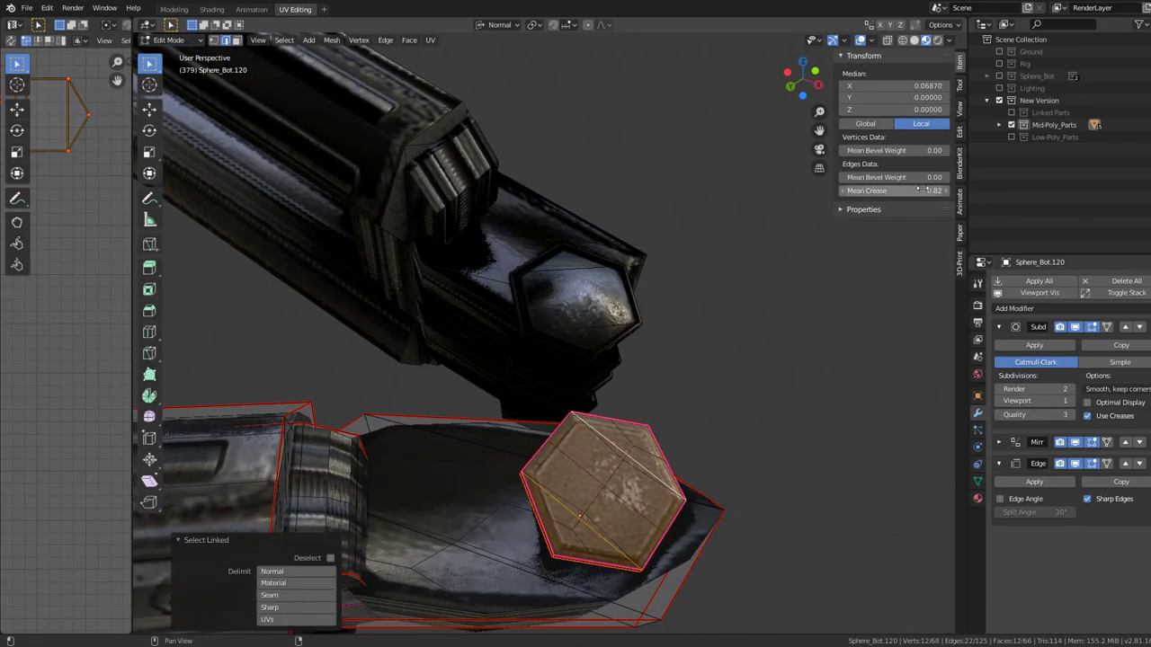
pyautogui.moveTo(919, 190); pyautogui.dragTo(908, 191)
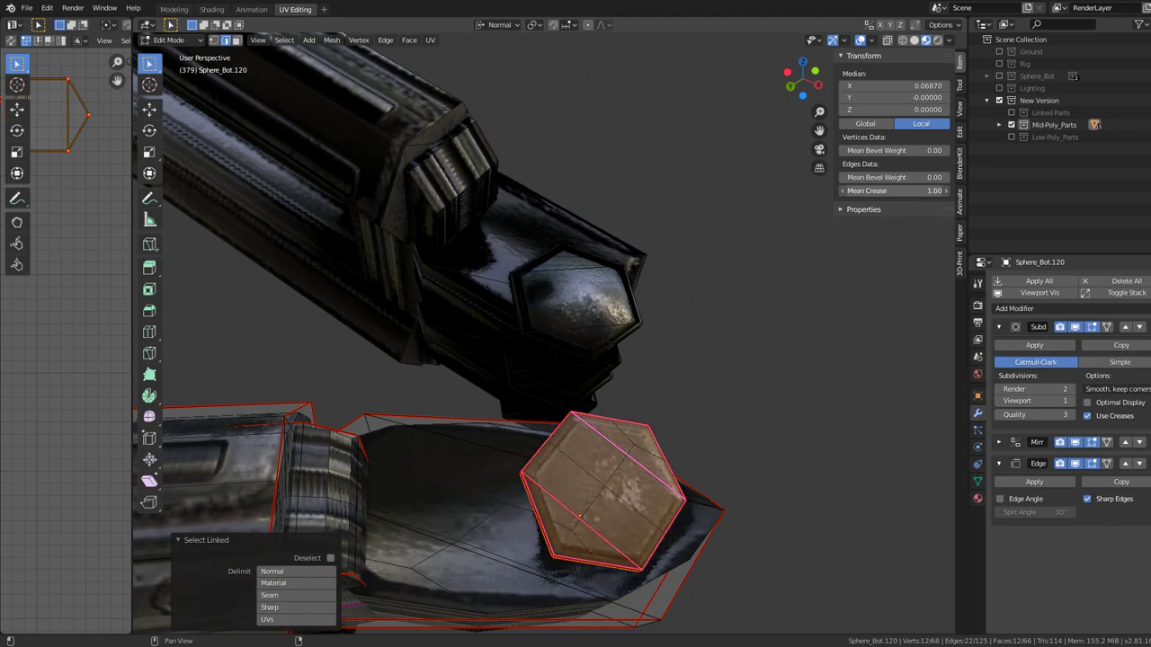
pyautogui.moveTo(607, 298); pyautogui.dragTo(405, 233)
pyautogui.press('Tab')
pyautogui.press('Tab')
pyautogui.moveTo(444, 267); pyautogui.dragTo(504, 404)
pyautogui.press('Tab')
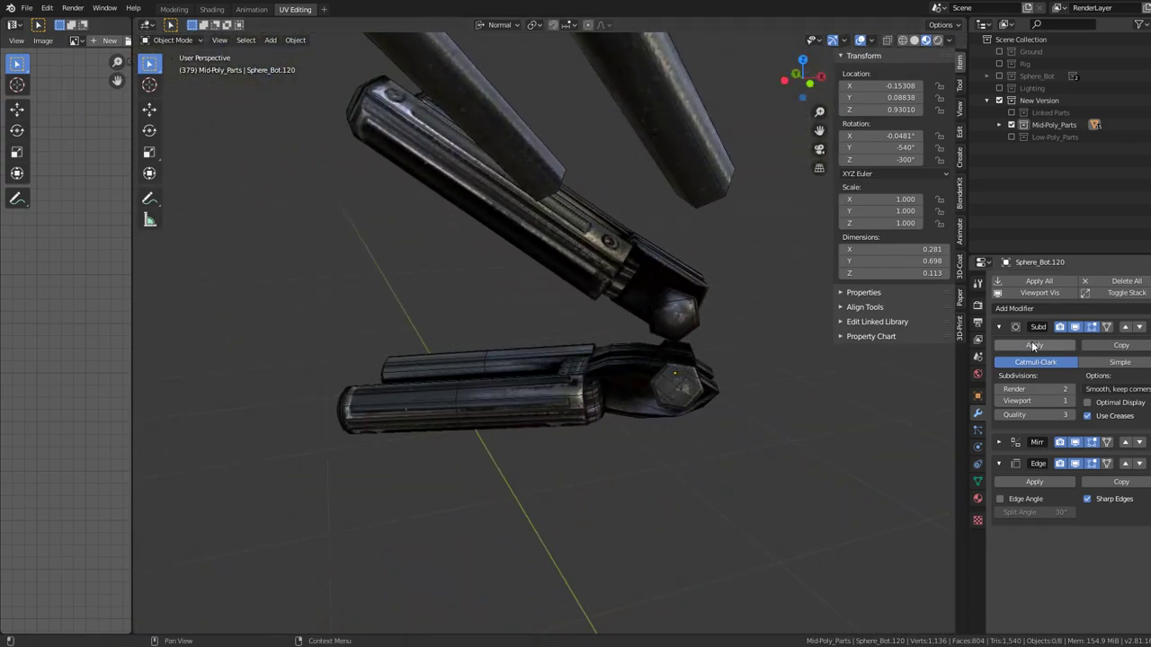
pyautogui.click(1034, 345)
pyautogui.press('Tab')
pyautogui.moveTo(629, 378); pyautogui.dragTo(532, 380)
pyautogui.click(532, 381)
pyautogui.click(238, 42)
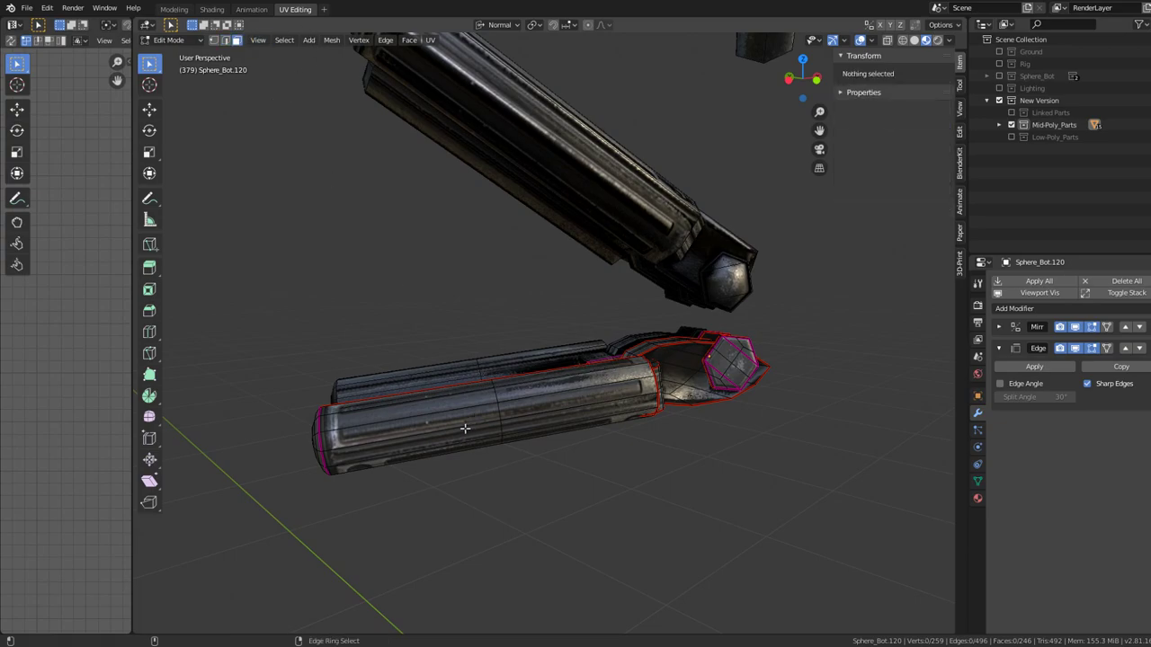
pyautogui.press('l')
pyautogui.moveTo(810, 360); pyautogui.dragTo(626, 331)
pyautogui.moveTo(548, 305); pyautogui.dragTo(831, 307)
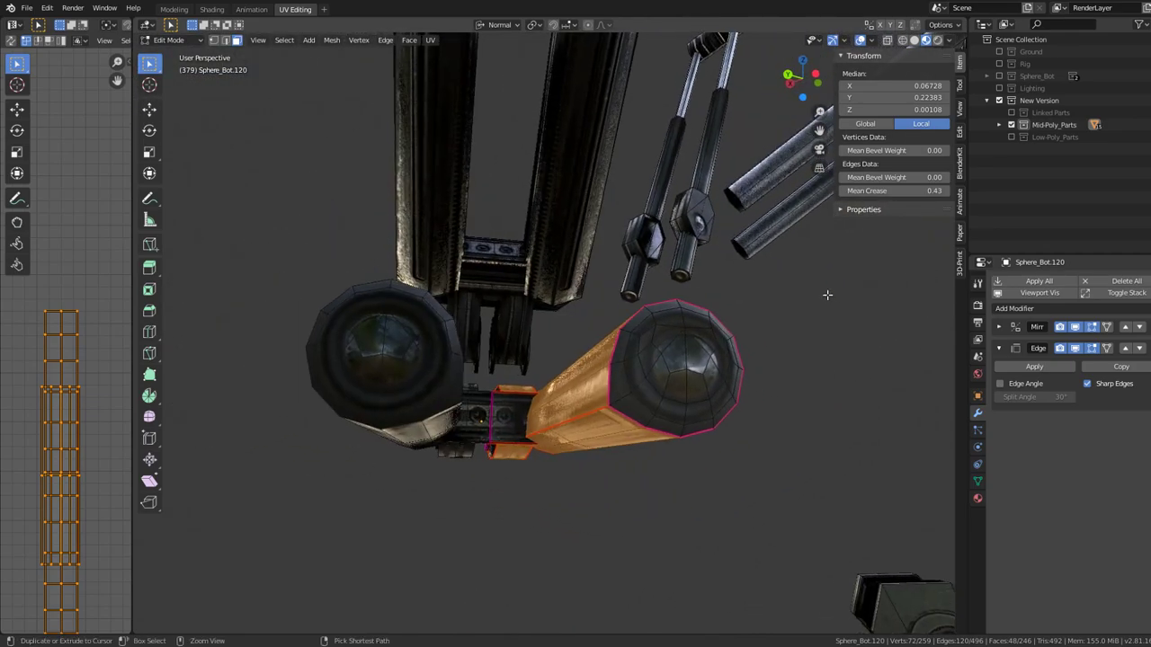
pyautogui.moveTo(716, 293); pyautogui.dragTo(676, 302)
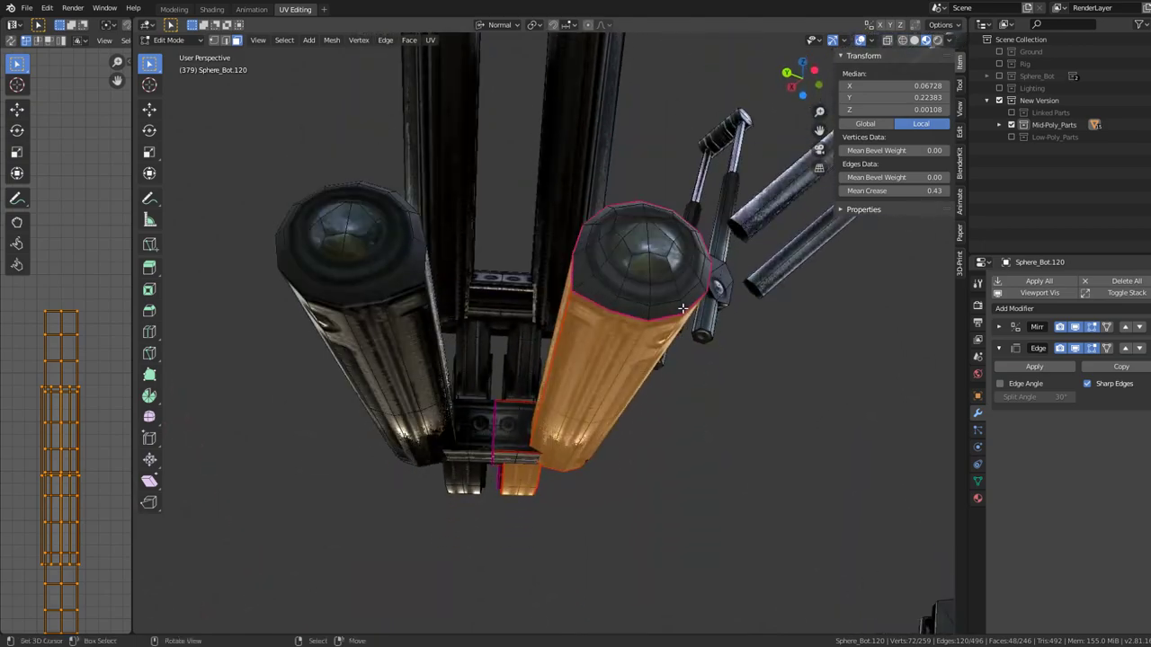
pyautogui.click(676, 302)
pyautogui.press('Tab')
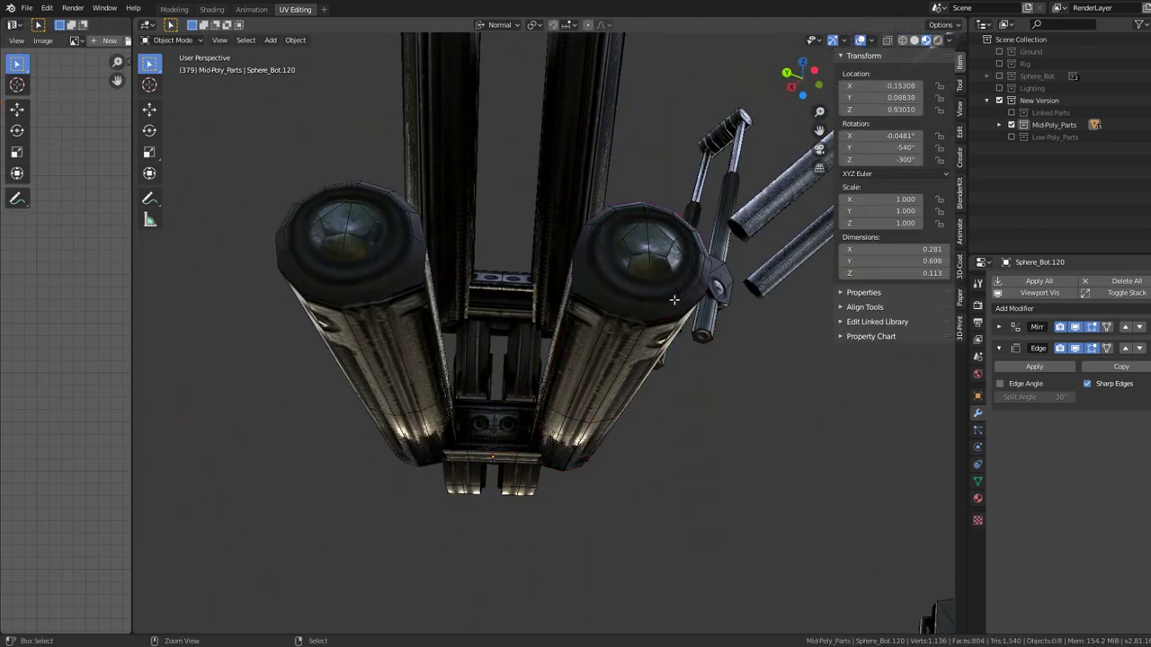
pyautogui.hotkey('ctrl', '1')
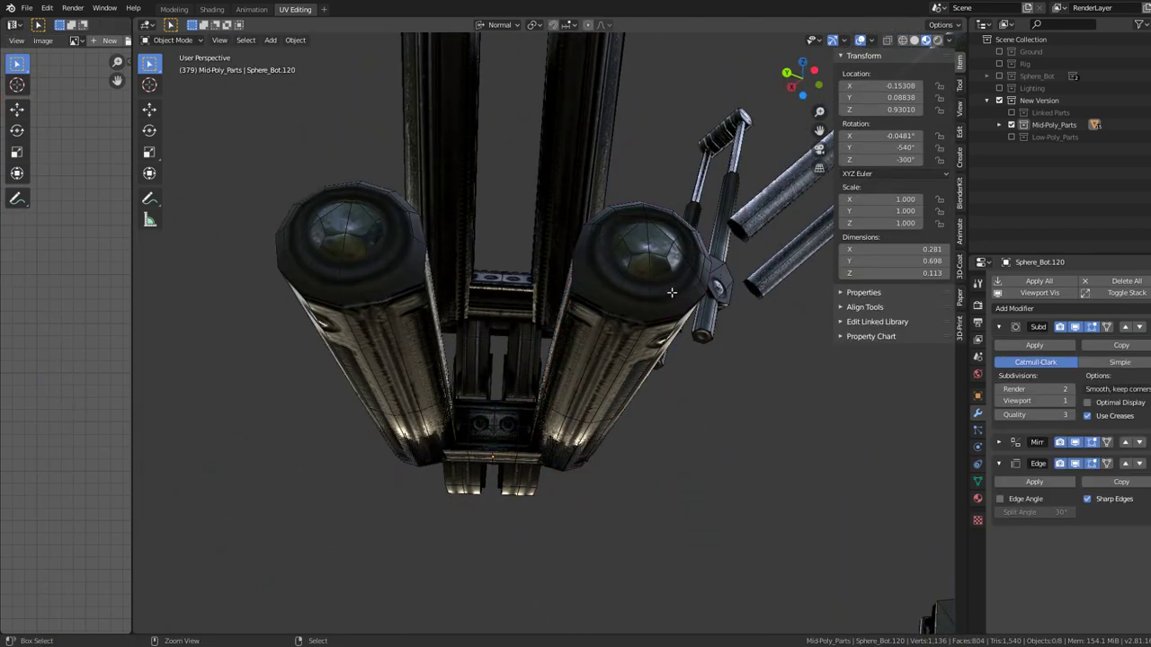
# - In Edit Mode, select the tube's single long edge and set its Crease to 0.00
pyautogui.press('Tab')
pyautogui.click(567, 329)
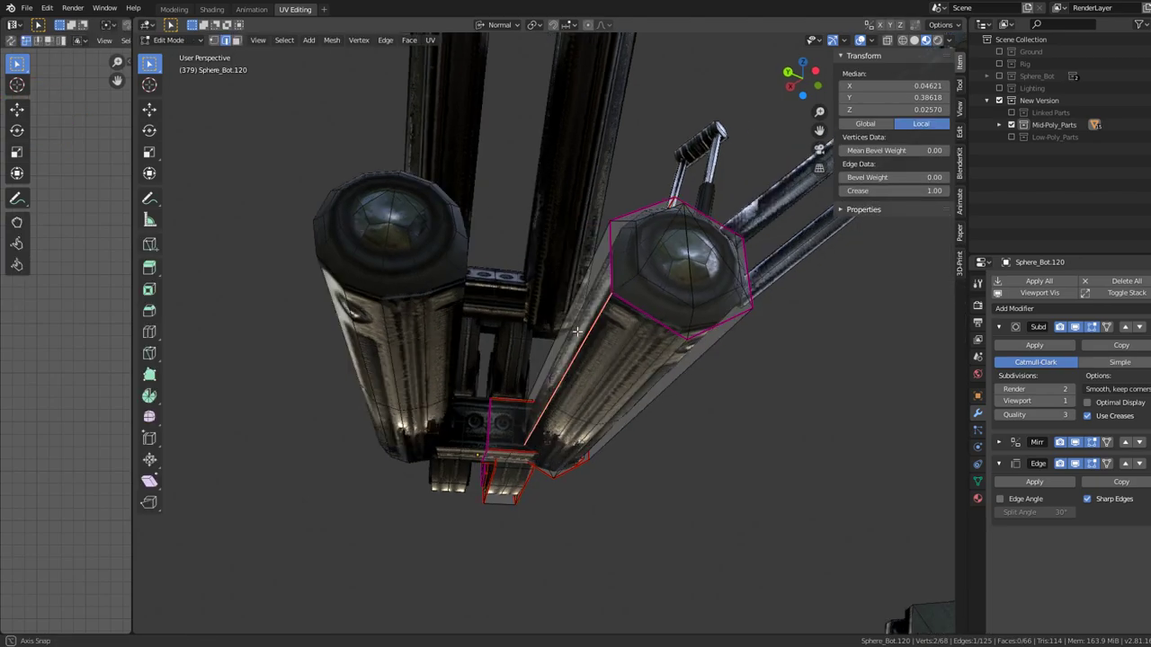
pyautogui.moveTo(568, 322); pyautogui.dragTo(572, 381)
pyautogui.click(573, 380)
pyautogui.press('l')
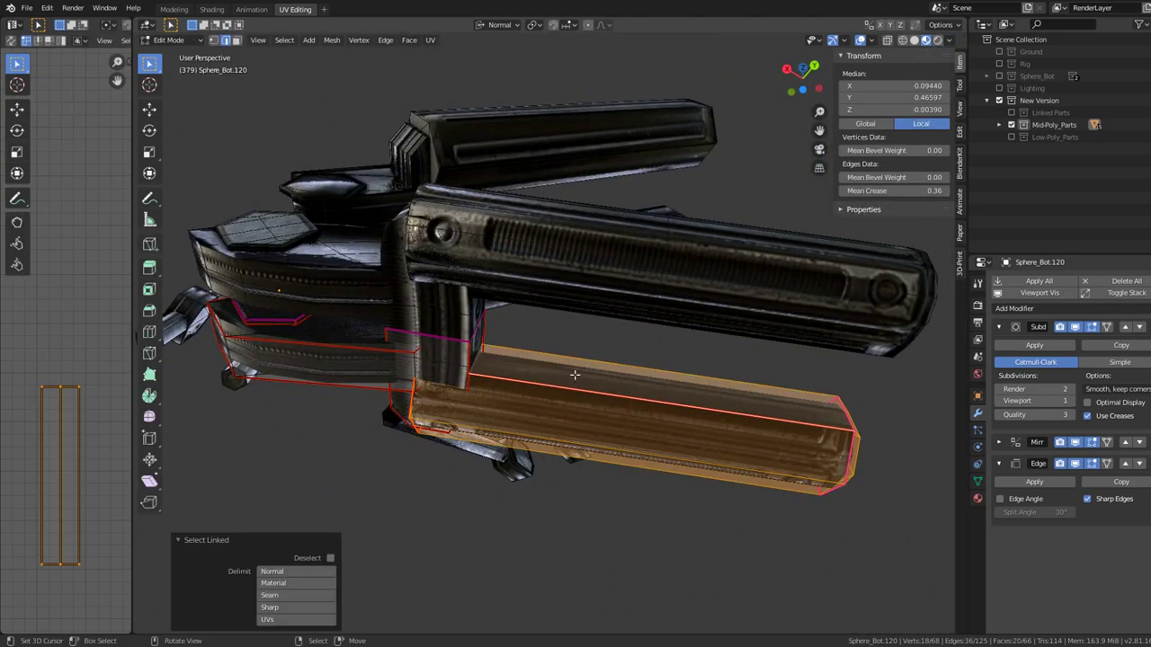
pyautogui.hotkey('ctrl', 'z')
pyautogui.hotkey('ctrl', 'z')
pyautogui.moveTo(573, 372); pyautogui.dragTo(930, 257)
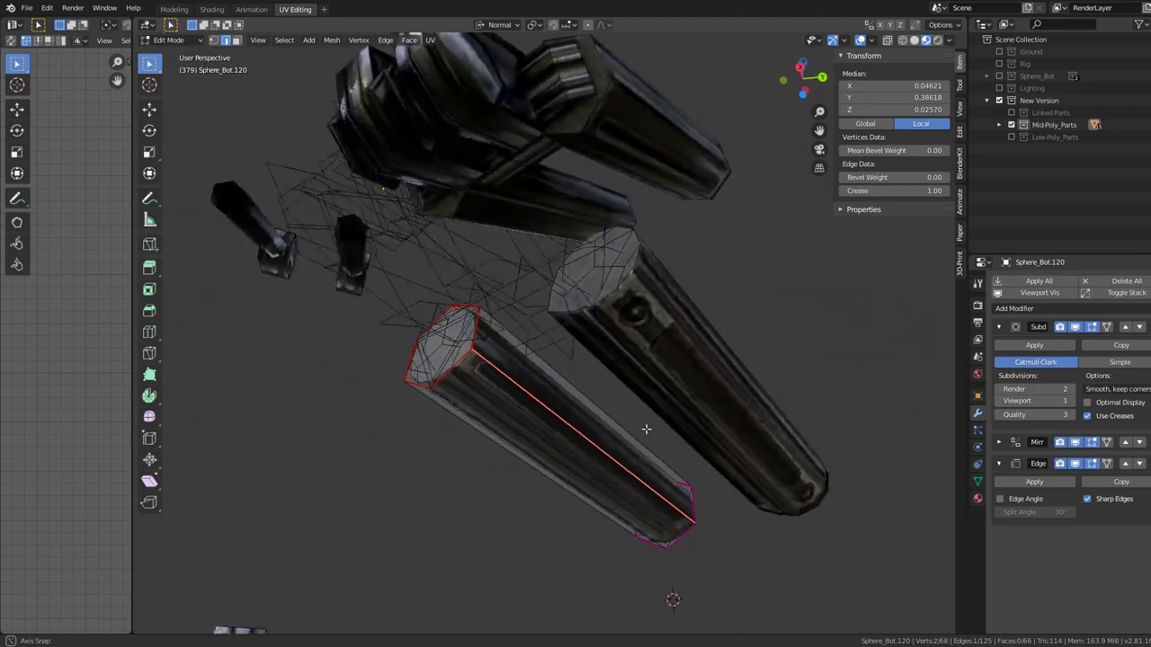
pyautogui.moveTo(931, 190); pyautogui.dragTo(890, 191)
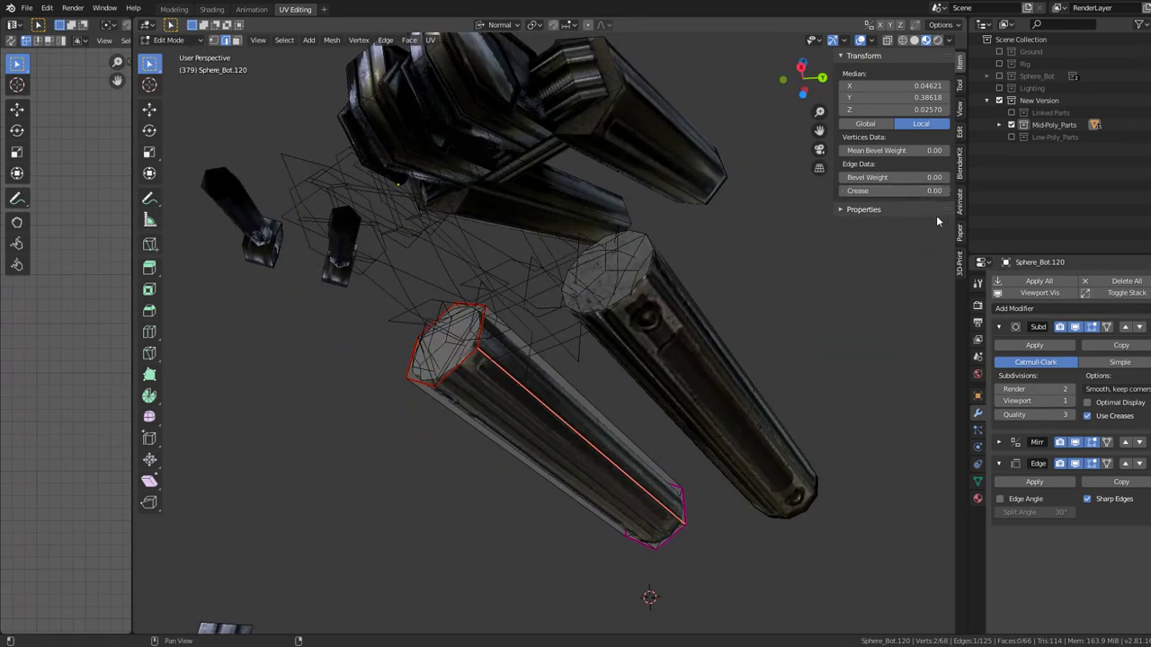
# - Reveal the hidden geometry with Alt+H and leave Edit Mode
pyautogui.moveTo(683, 269); pyautogui.dragTo(664, 322)
pyautogui.hotkey('alt', 'h')
pyautogui.press('Tab')
pyautogui.press('Tab')
# - Select the linked foot piece, try a full crease, then reset it back to 0
pyautogui.hotkey('alt', 'a')
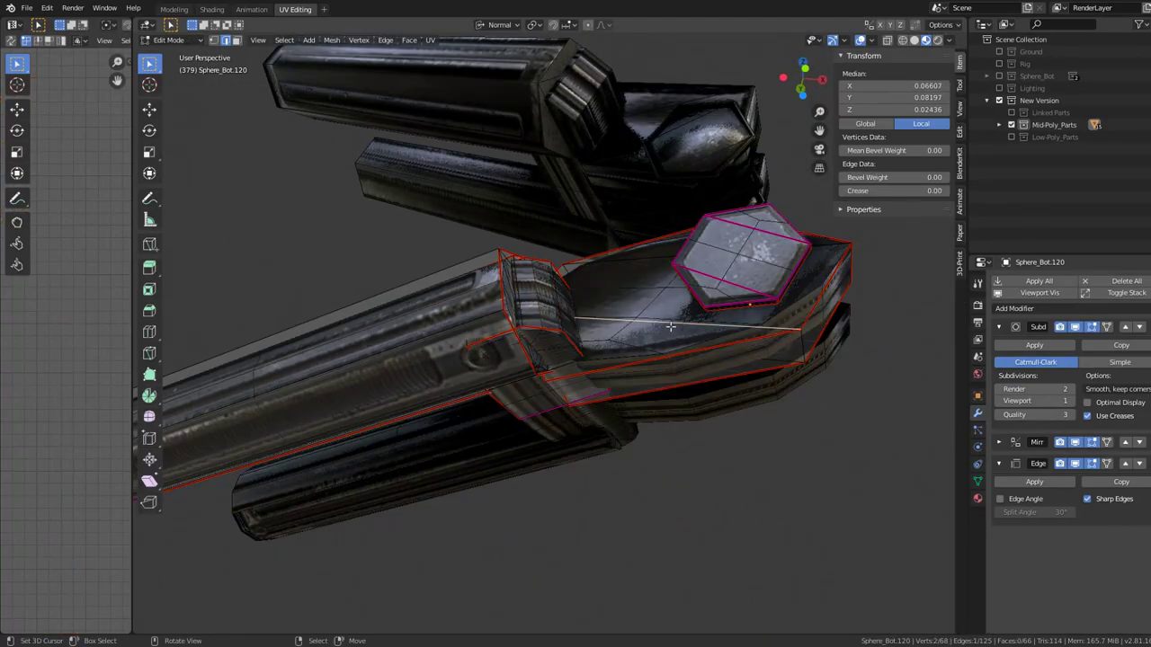
pyautogui.press('l')
pyautogui.moveTo(894, 191); pyautogui.dragTo(940, 191)
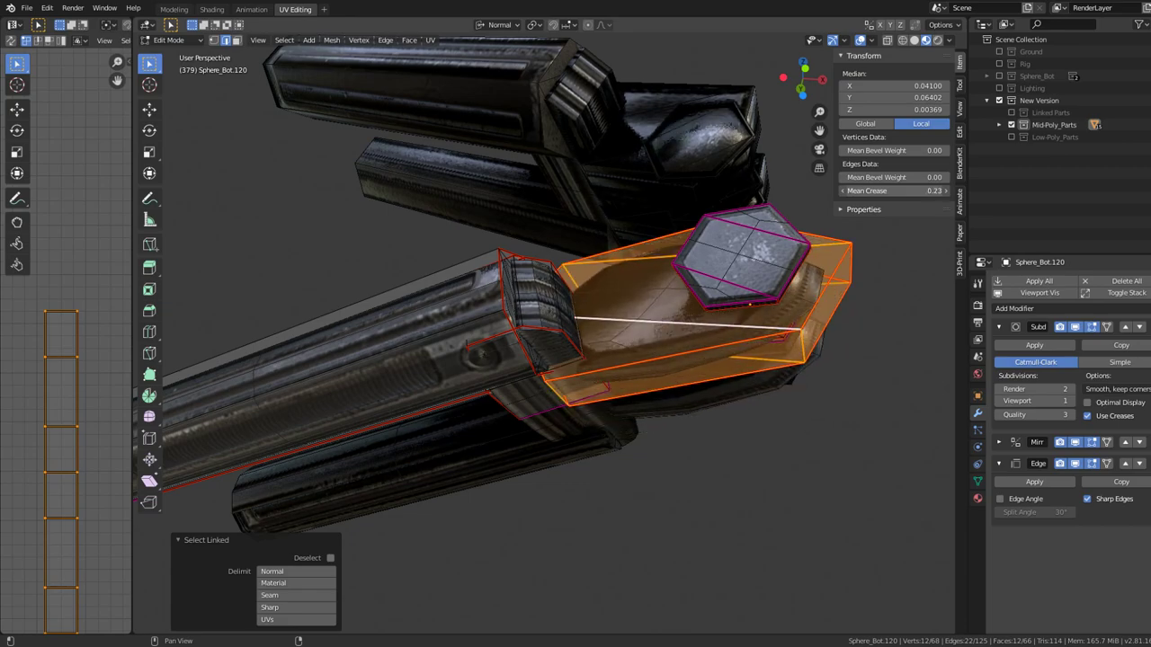
pyautogui.moveTo(895, 191); pyautogui.dragTo(899, 191)
# - Select all seam edges via Select Similar > Seam and crease them to 1.00
pyautogui.click(837, 297)
pyautogui.rightClick(832, 297)
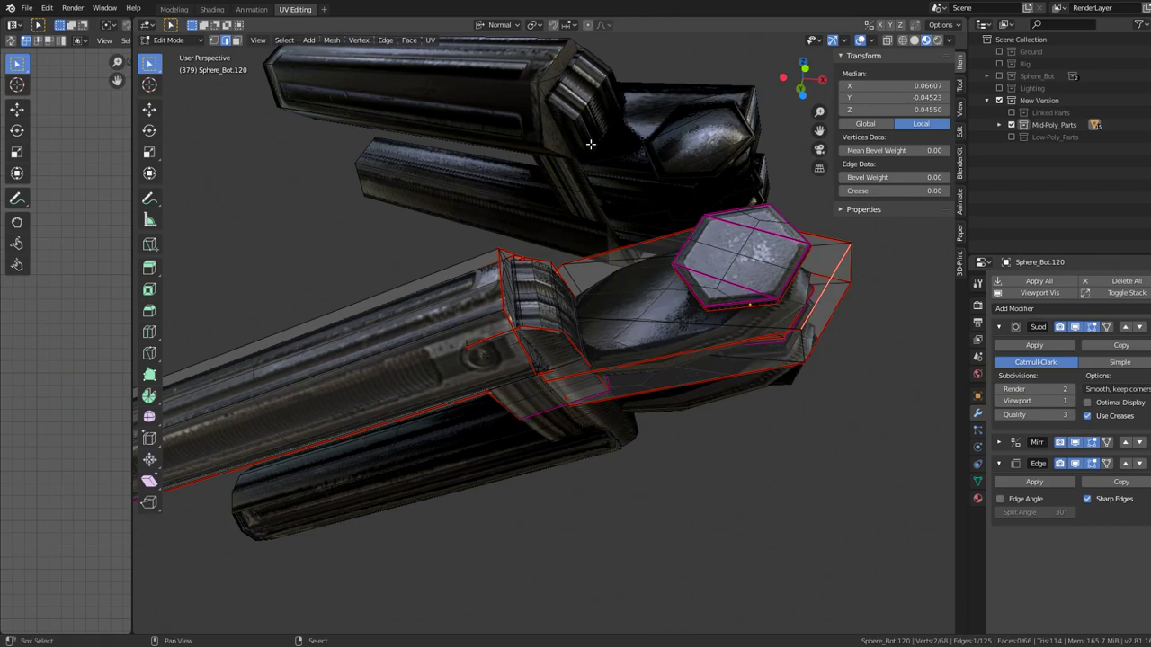
pyautogui.press('q')
pyautogui.click(296, 39)
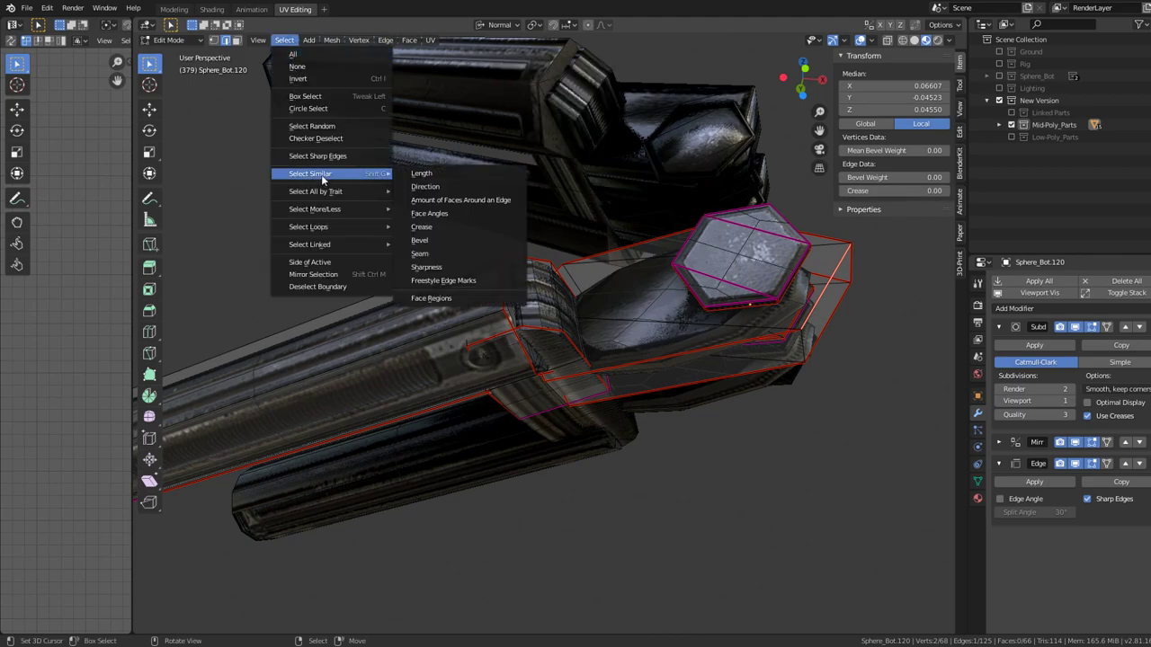
pyautogui.click(458, 254)
pyautogui.hotkey('shift', 'e')
pyautogui.write('1')
pyautogui.press('Return')
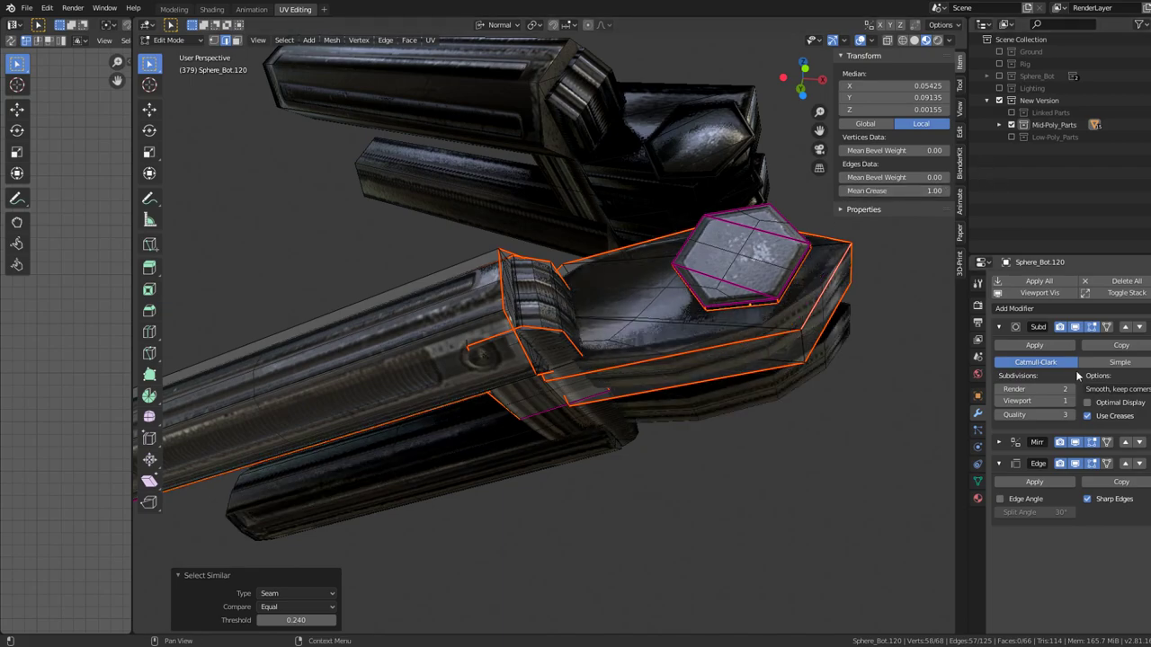
# - Toggle Edge Split's edit-mode display off and on, then return to Object Mode
pyautogui.click(1072, 468)
pyautogui.click(1072, 468)
pyautogui.press('Tab')
pyautogui.moveTo(660, 198); pyautogui.dragTo(554, 404)
# - Select Sphere_Bot.115 and, in Edit Mode, select its whole linked mesh
pyautogui.click(553, 401)
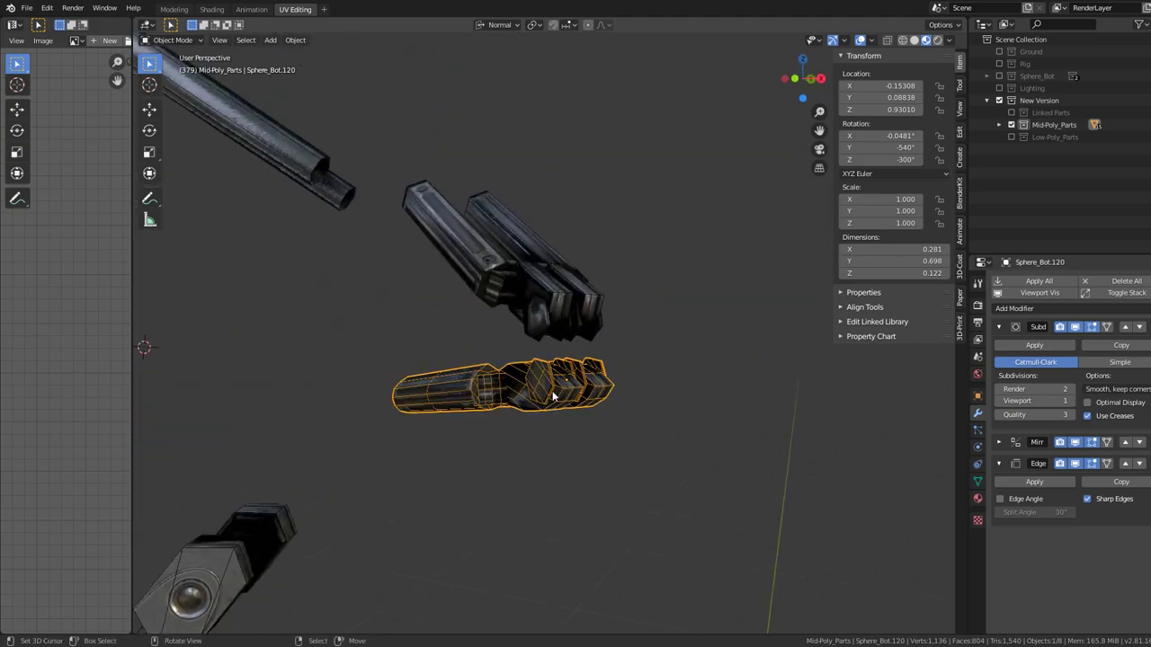
pyautogui.click(545, 311)
pyautogui.moveTo(546, 312); pyautogui.dragTo(558, 346)
pyautogui.press('Tab')
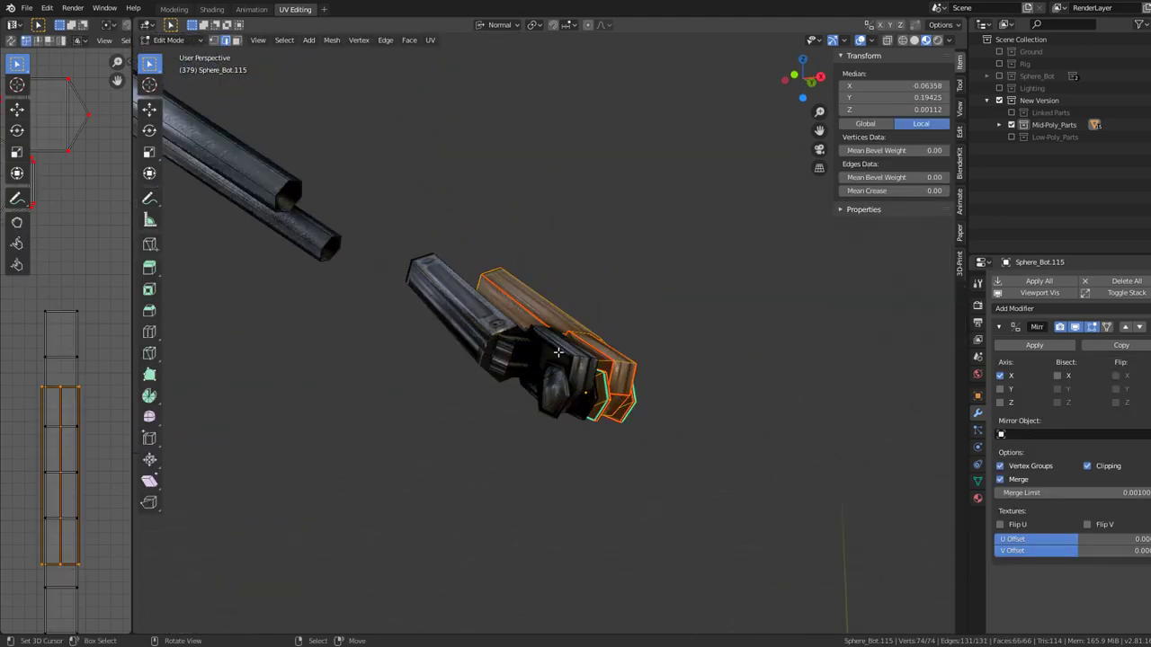
pyautogui.scroll(3)
pyautogui.rightClick(557, 338)
pyautogui.click(621, 329)
# - Re-project the upper gripper's UVs with a projection unwrap and inspect the result
pyautogui.moveTo(621, 329); pyautogui.dragTo(762, 272)
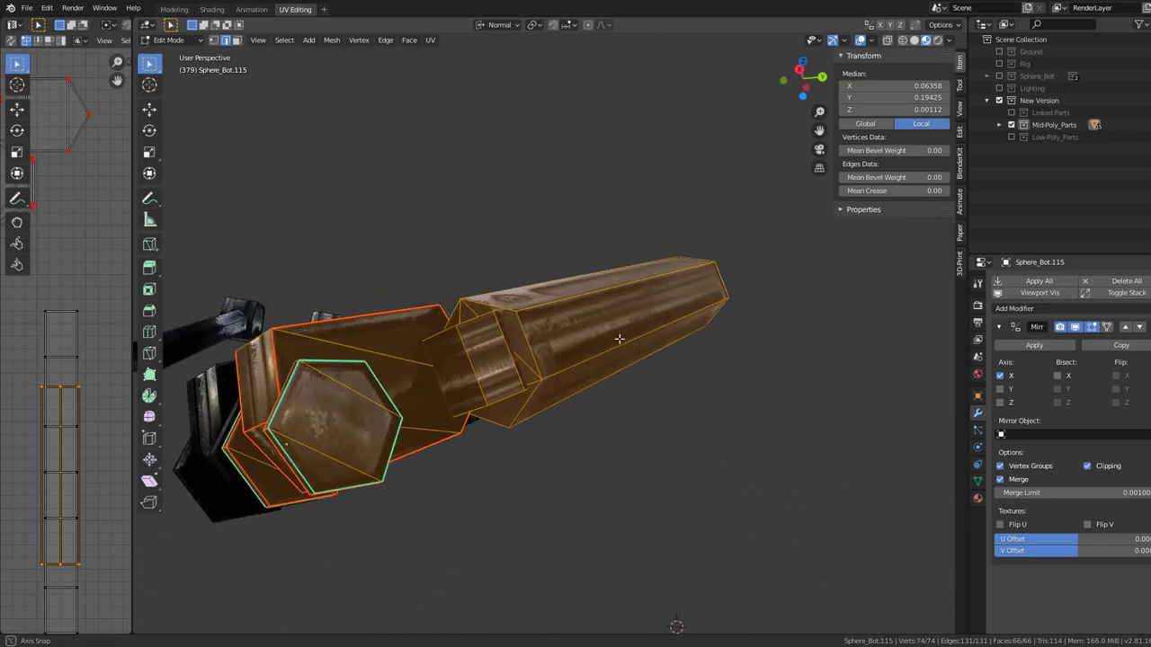
pyautogui.press('u')
pyautogui.click(593, 192)
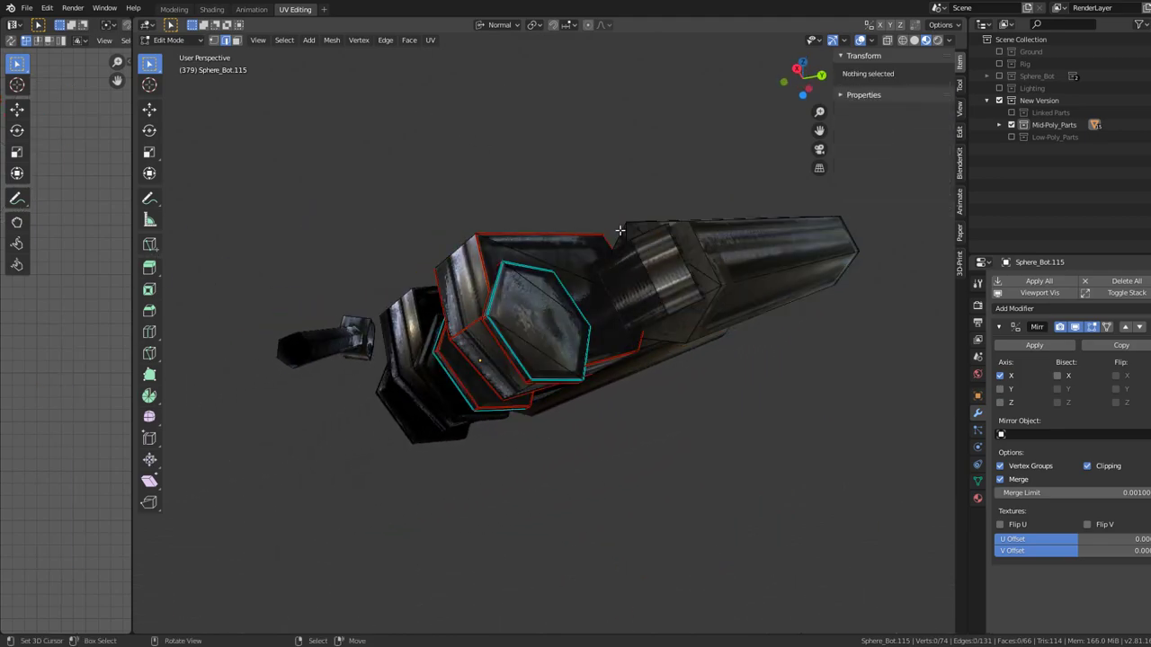
pyautogui.scroll(-3)
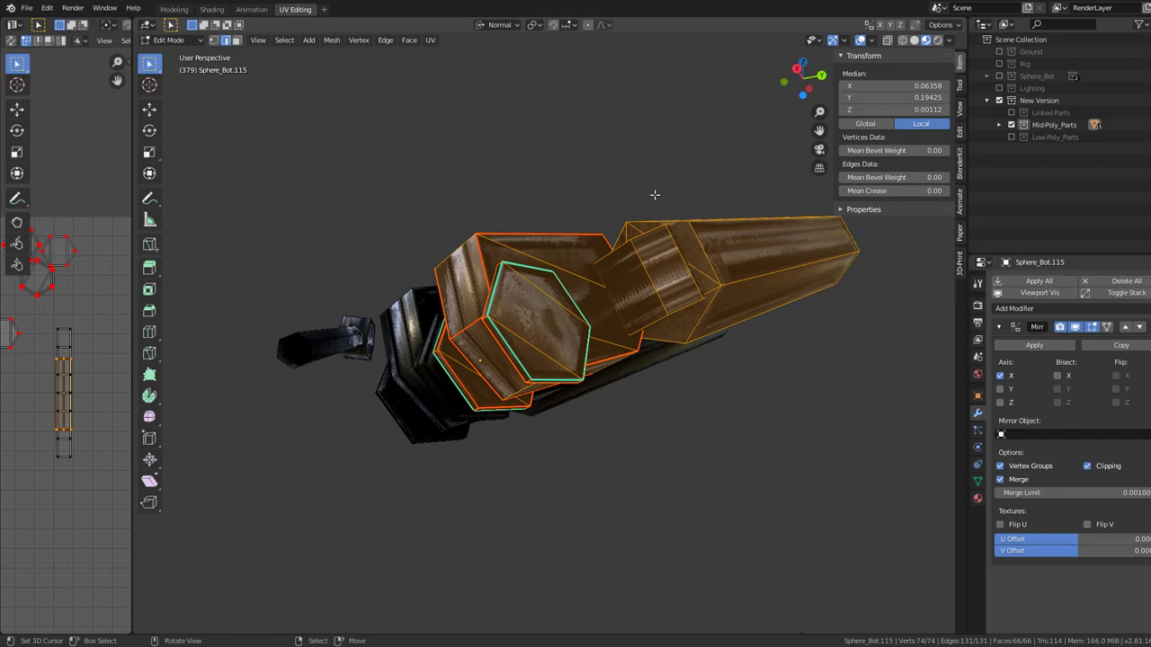
pyautogui.moveTo(588, 216); pyautogui.dragTo(593, 224)
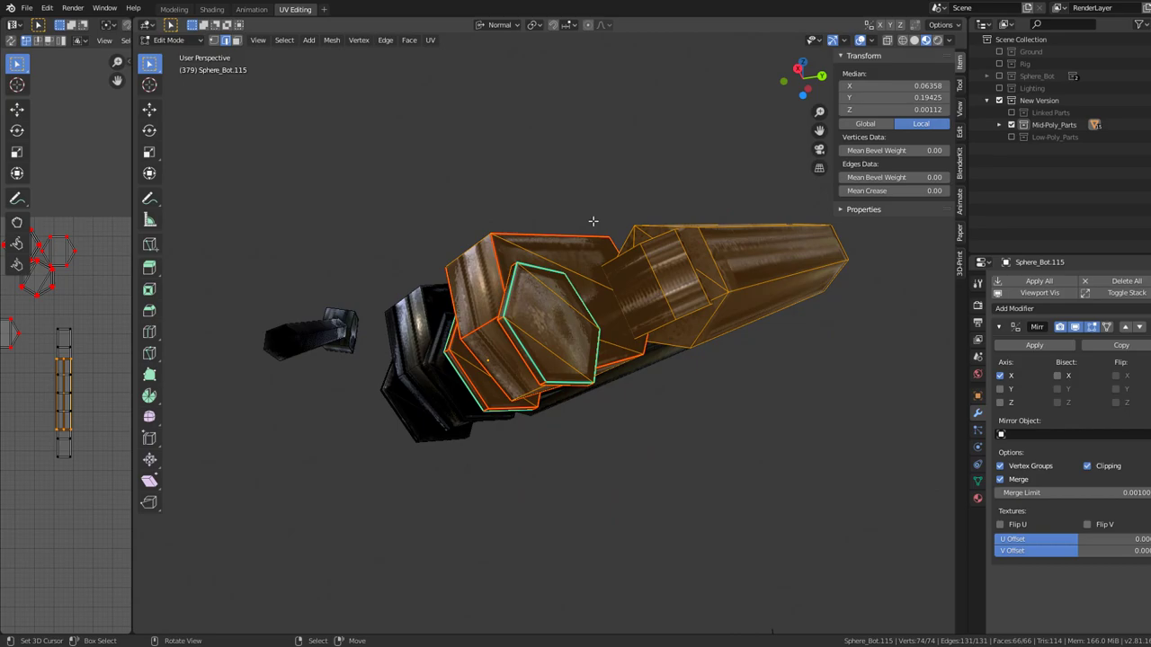
pyautogui.press('q')
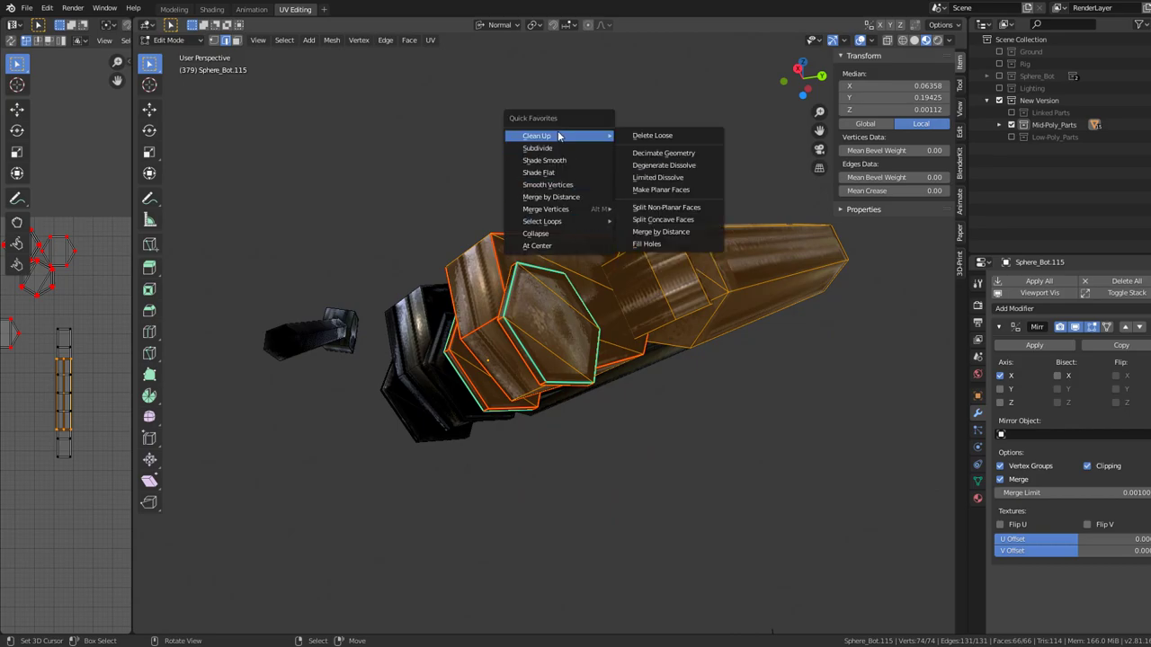
pyautogui.click(258, 40)
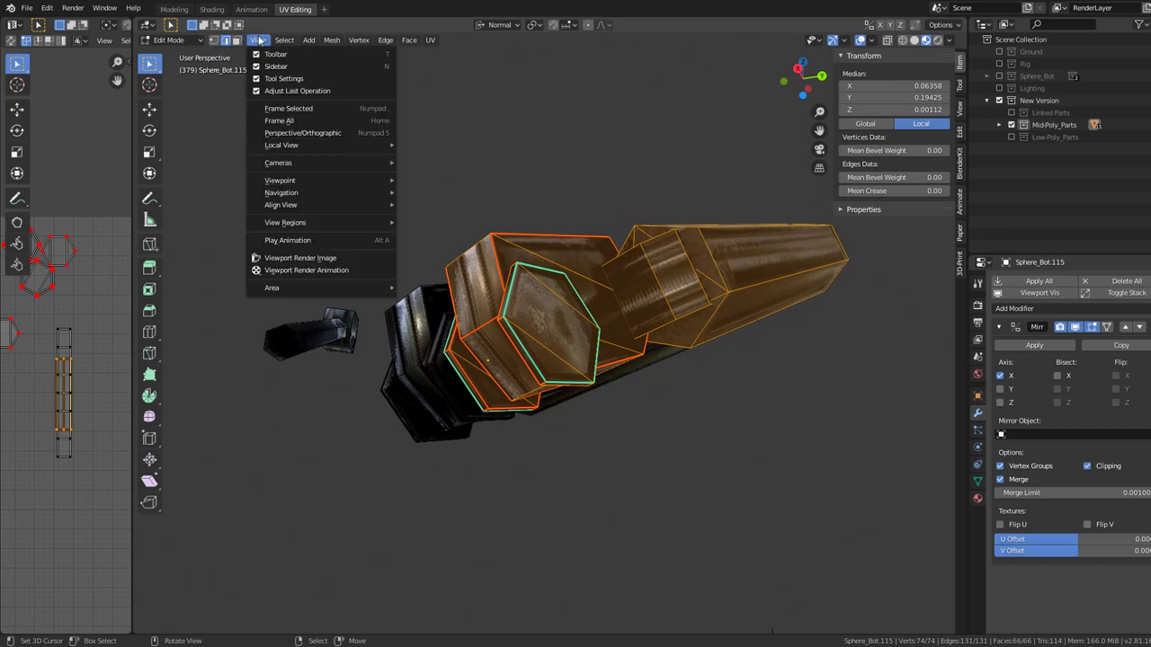
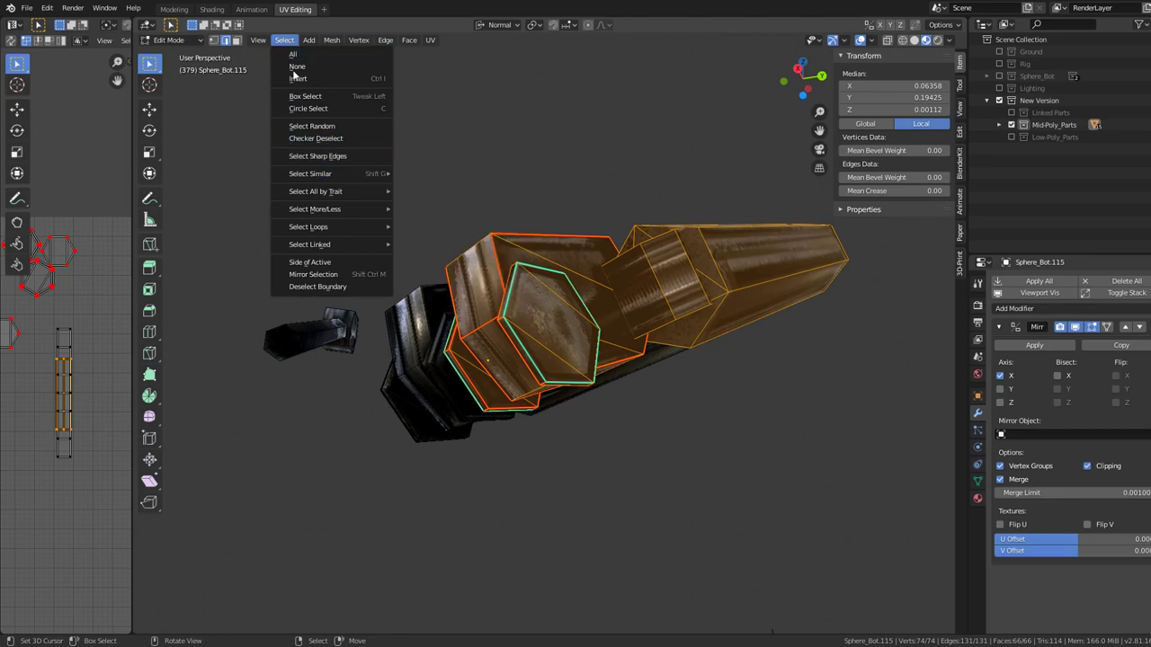
# - Clear the selection, then select edges of matching sharpness with Select Similar
pyautogui.press('Escape')
pyautogui.hotkey('alt', 'a')
pyautogui.press('a')
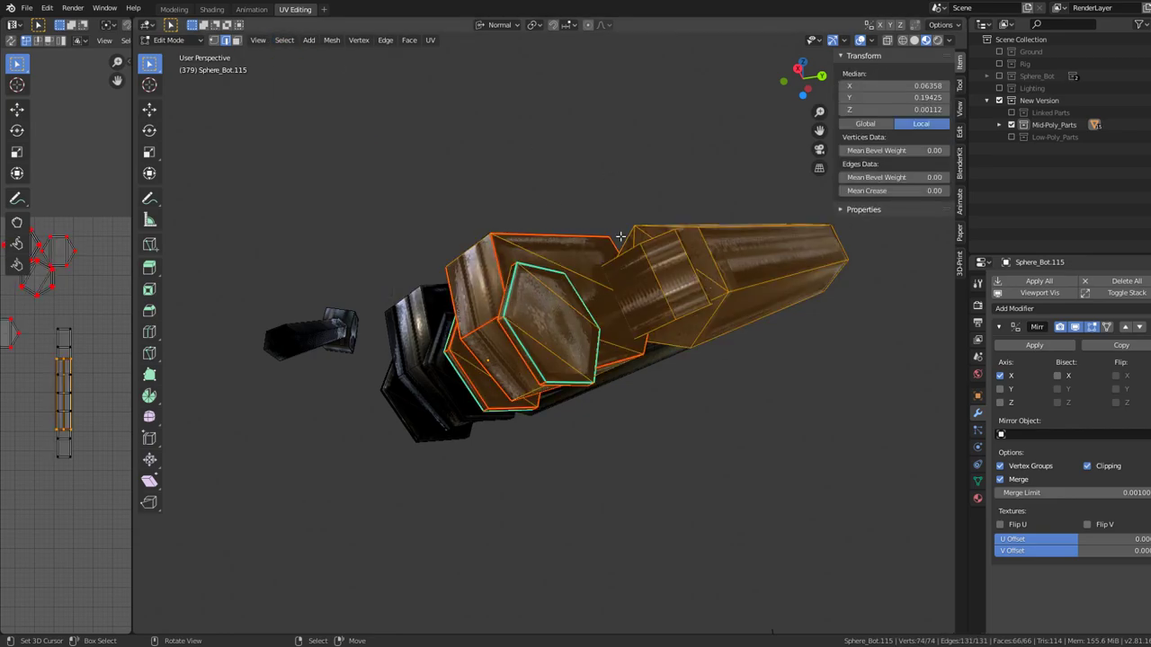
pyautogui.click(284, 40)
pyautogui.click(297, 66)
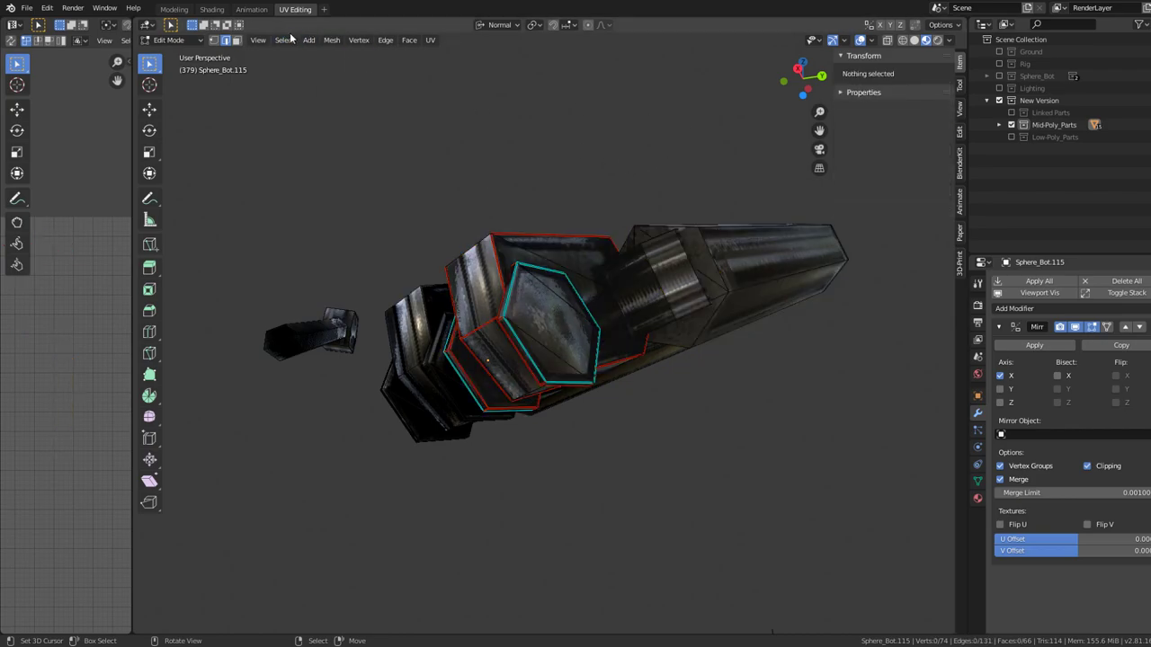
pyautogui.click(284, 41)
pyautogui.click(494, 266)
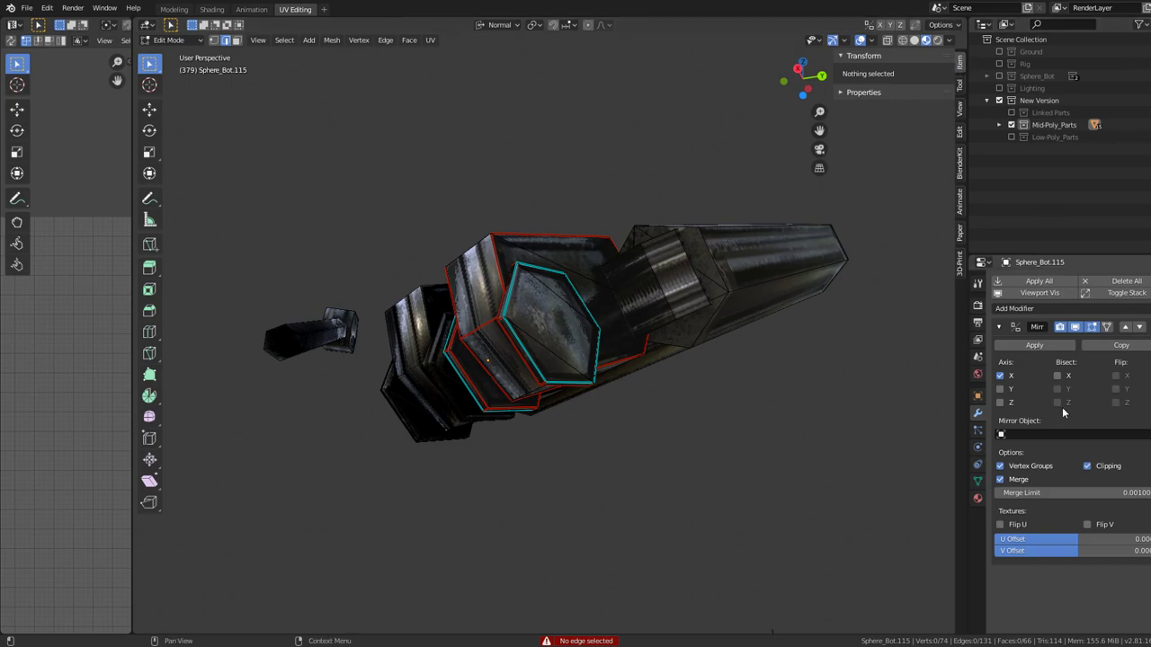
# - Collapse the Mirror modifier panel, deselect the mesh, and bring up the Add Modifier list
pyautogui.click(1000, 328)
pyautogui.press('a')
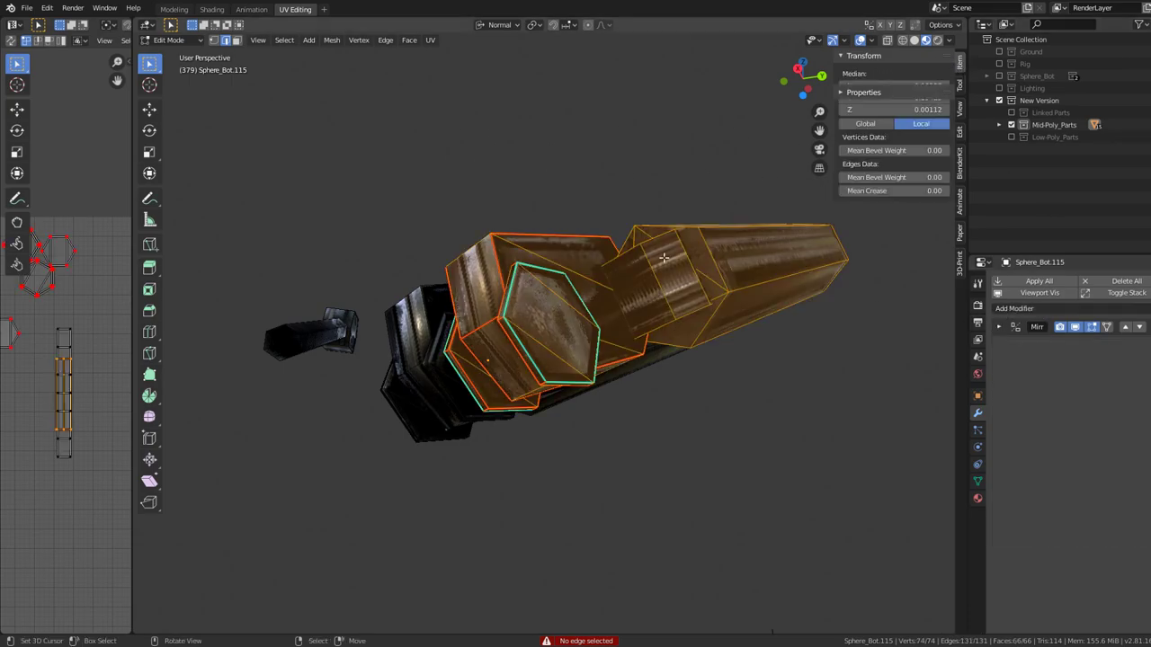
pyautogui.hotkey('alt', 'a')
pyautogui.click(1043, 309)
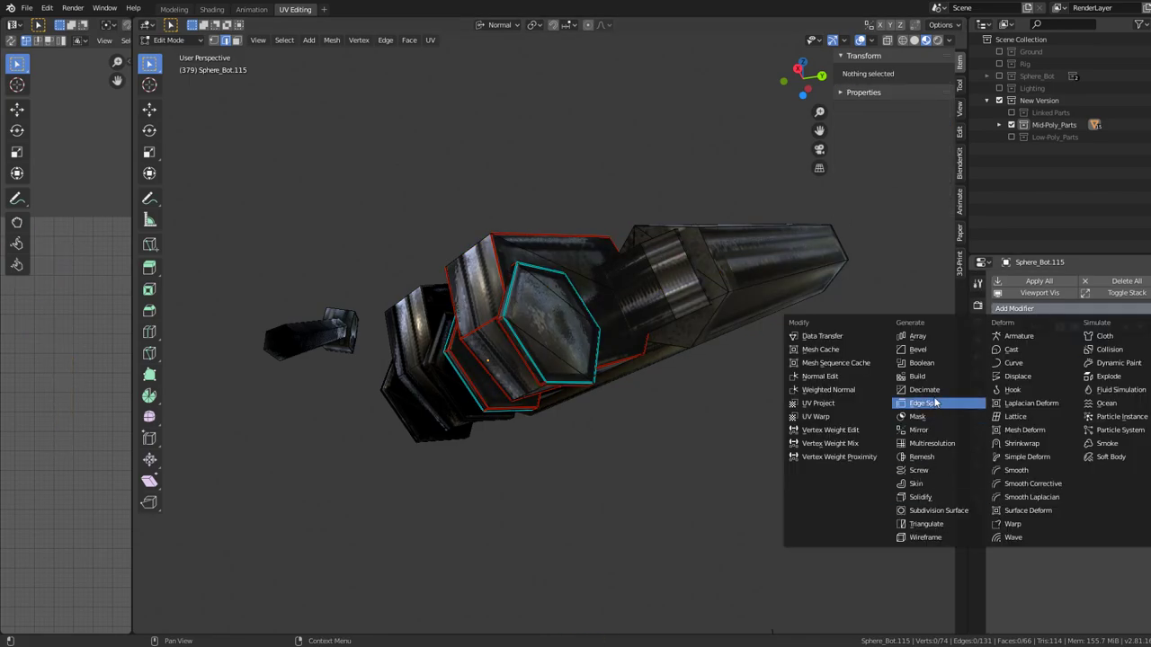
# - Add Edge Split, then Subdivision Surface, moving Subdivision Surface up two slots to the top
pyautogui.click(925, 403)
pyautogui.click(1031, 307)
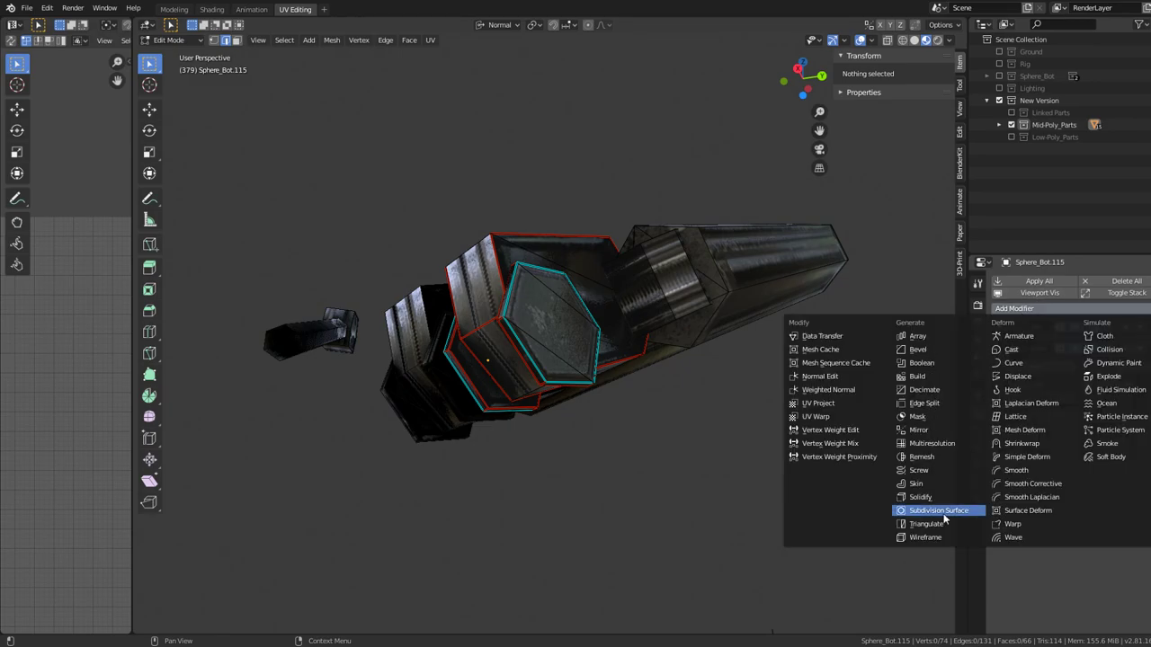
pyautogui.click(935, 509)
pyautogui.click(1125, 424)
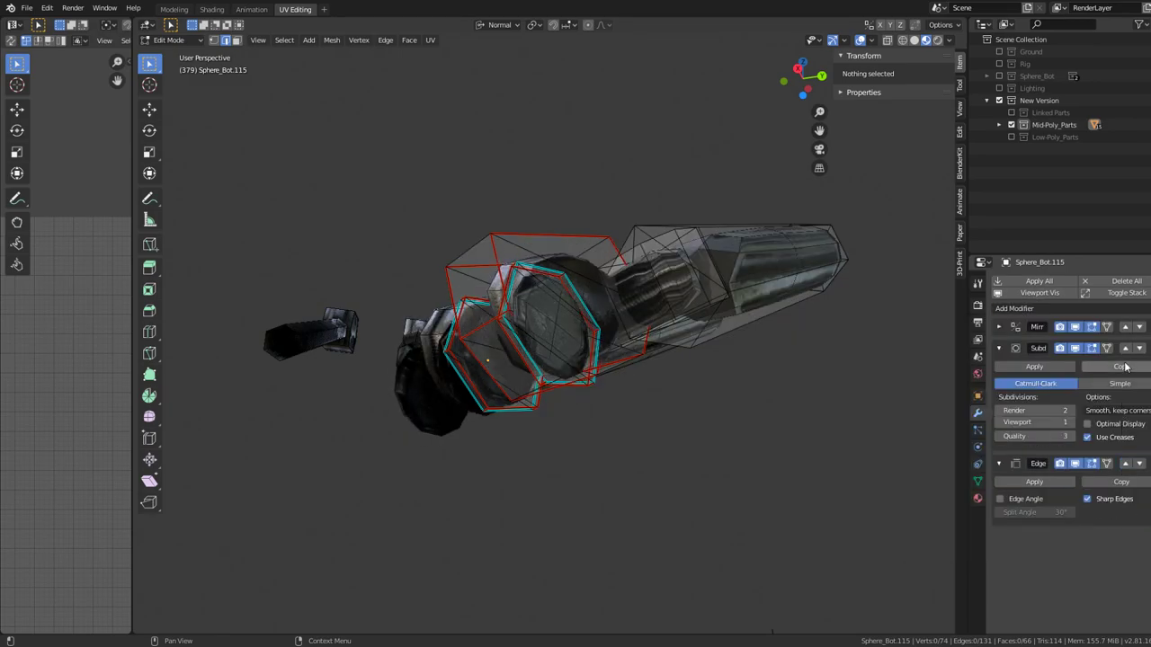
pyautogui.click(1125, 348)
# - Pick one edge and select every edge with the same sharpness
pyautogui.press('a')
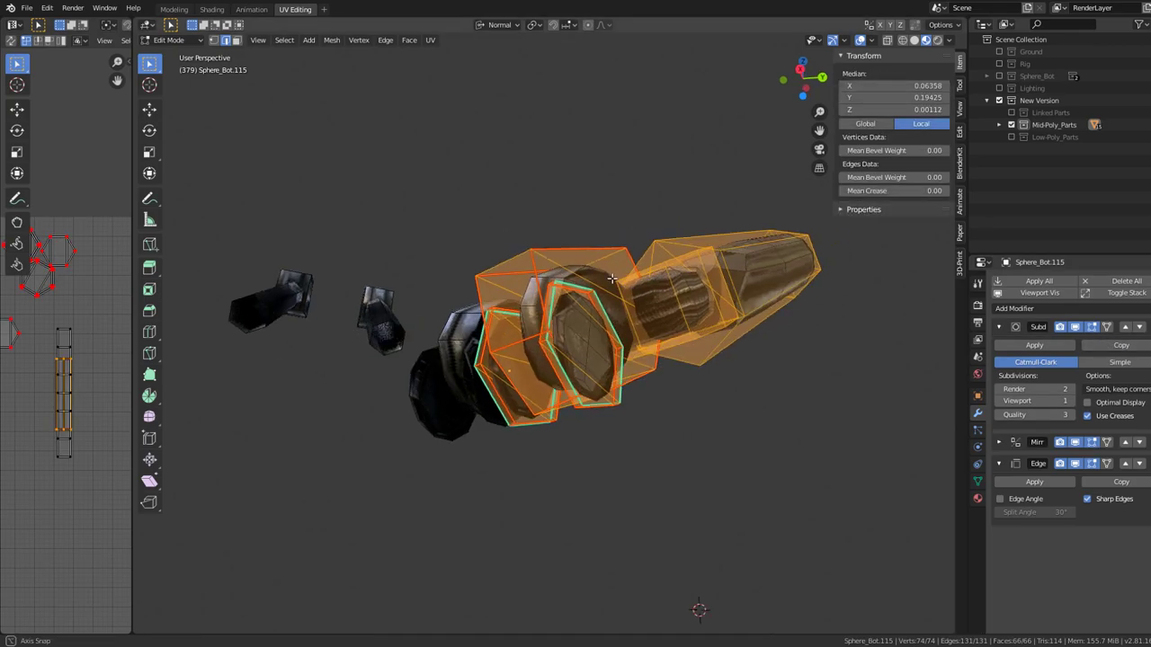
pyautogui.moveTo(622, 268); pyautogui.dragTo(519, 244)
pyautogui.click(284, 40)
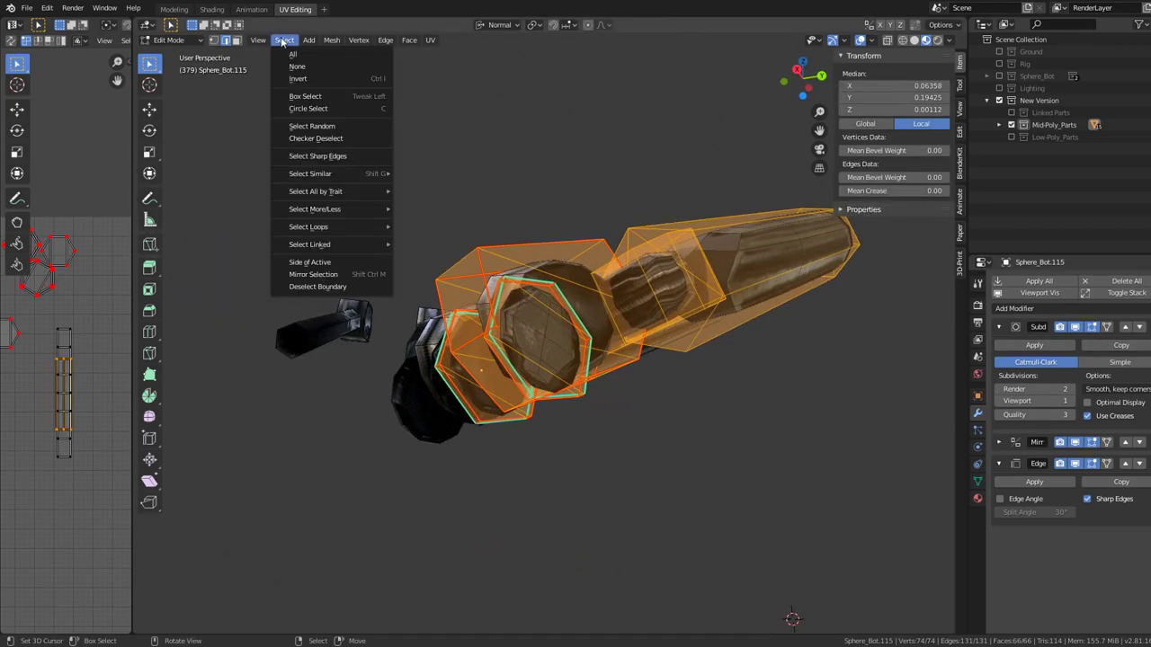
pyautogui.click(681, 210)
pyautogui.click(539, 297)
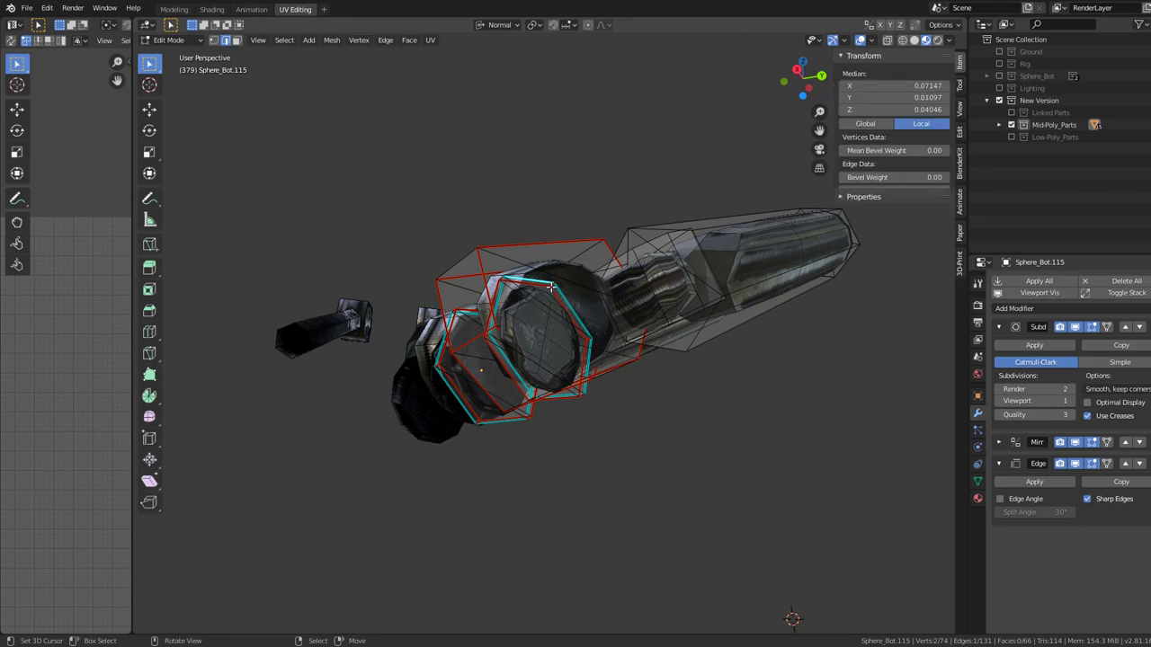
pyautogui.click(284, 41)
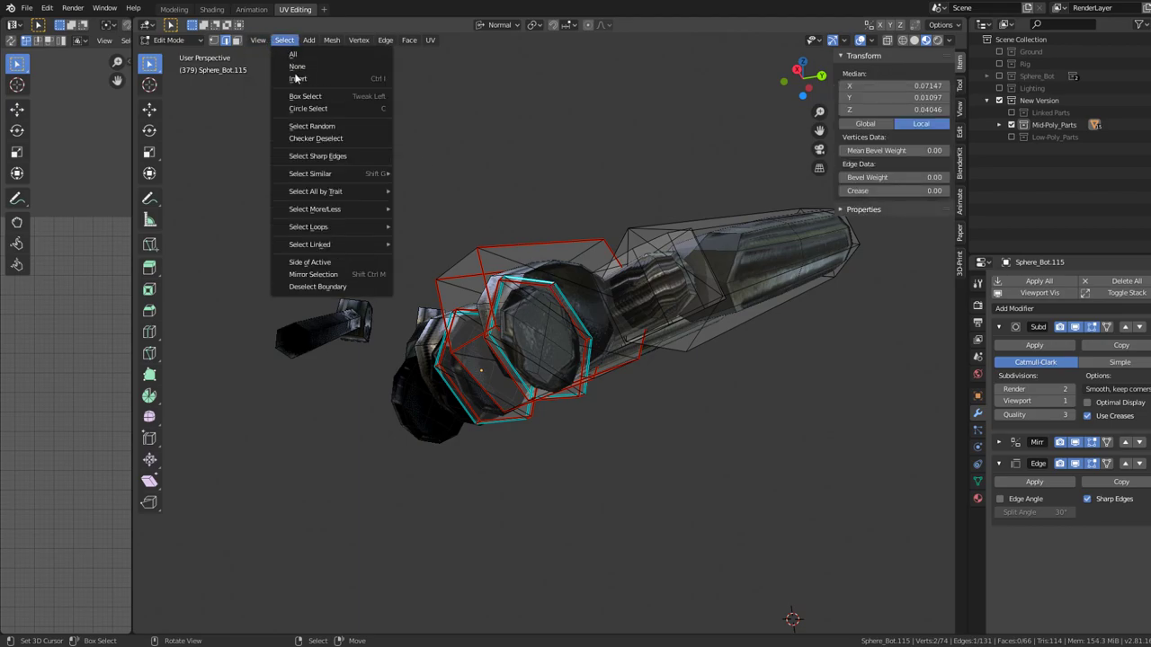
pyautogui.moveTo(310, 173)
pyautogui.click(491, 269)
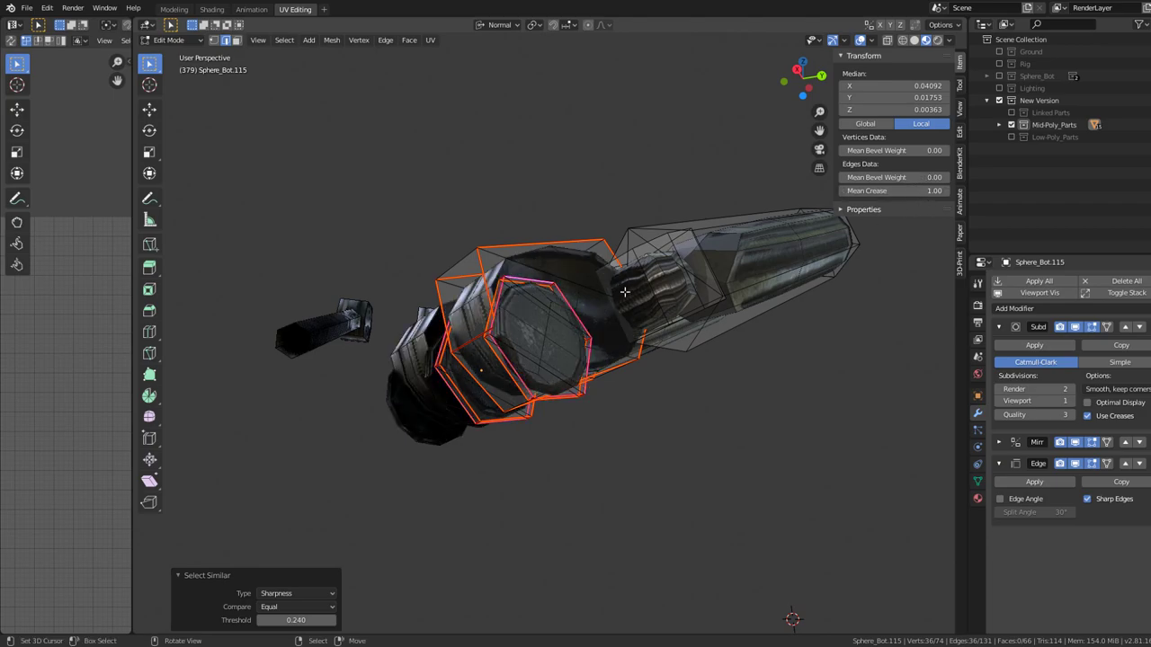
# - Mark the mesh's boundary loop sharp and Merge by Distance, removing 6 vertices
pyautogui.press('a')
pyautogui.press('q')
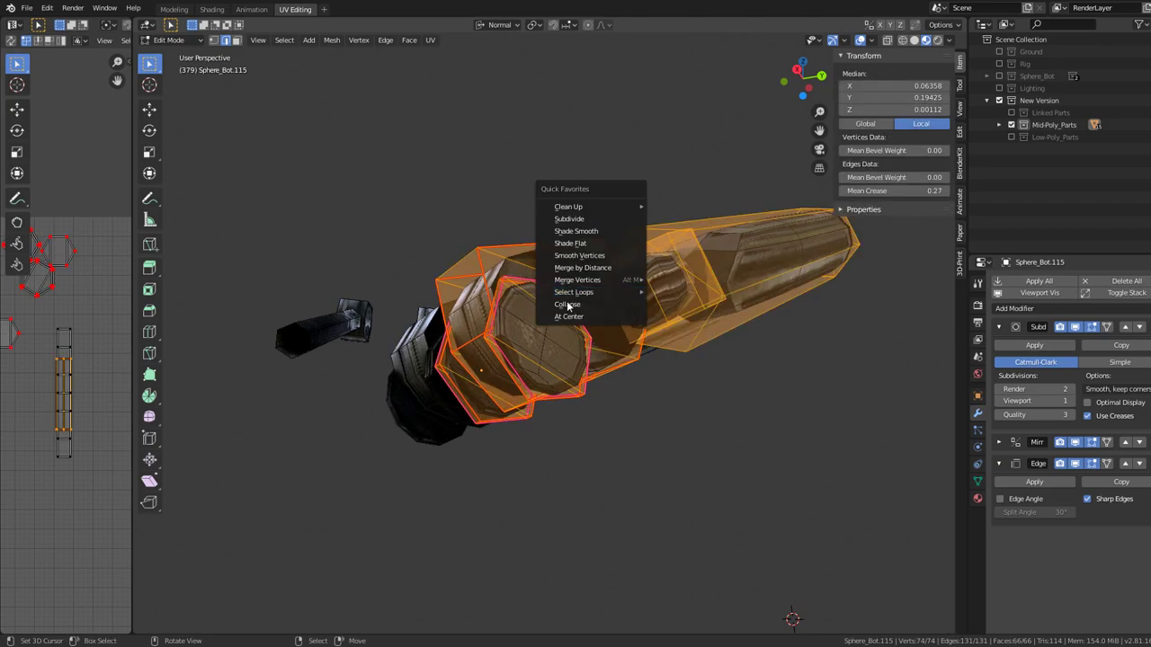
pyautogui.click(700, 337)
pyautogui.hotkey('ctrl', 'e')
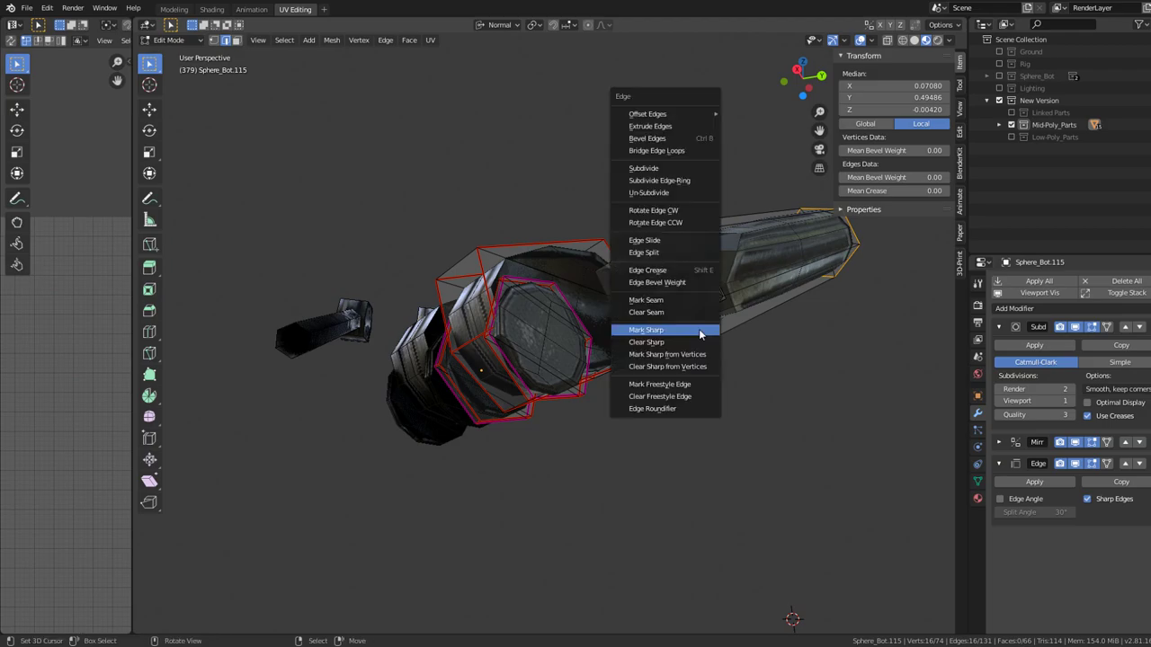
pyautogui.click(701, 333)
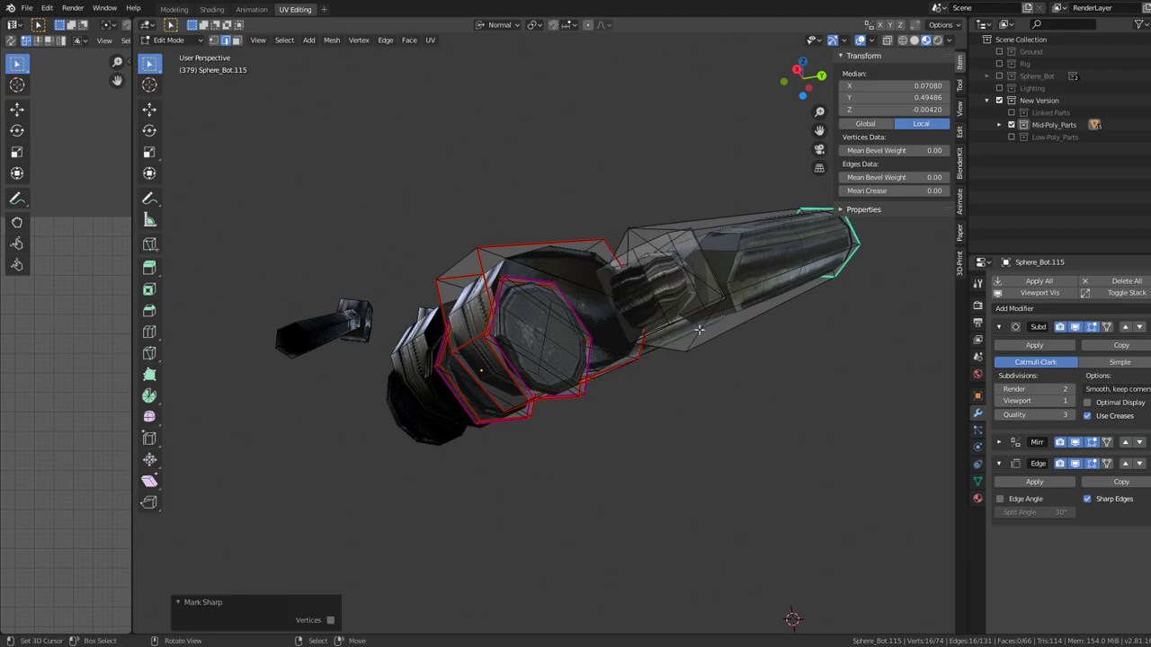
pyautogui.press('q')
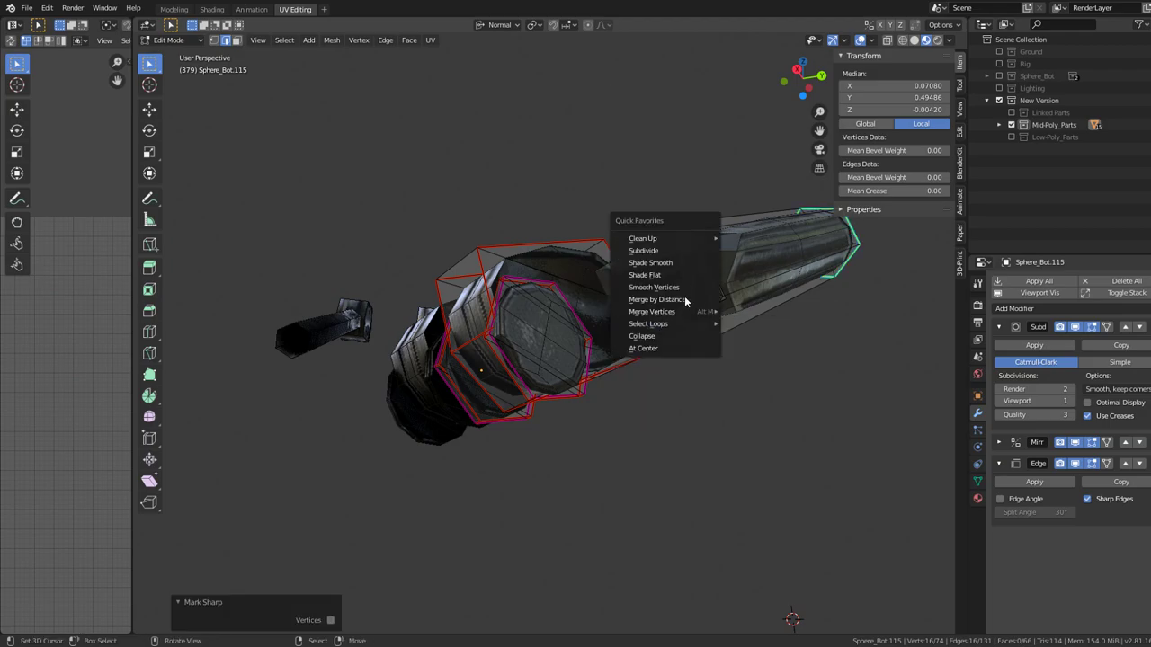
pyautogui.click(686, 299)
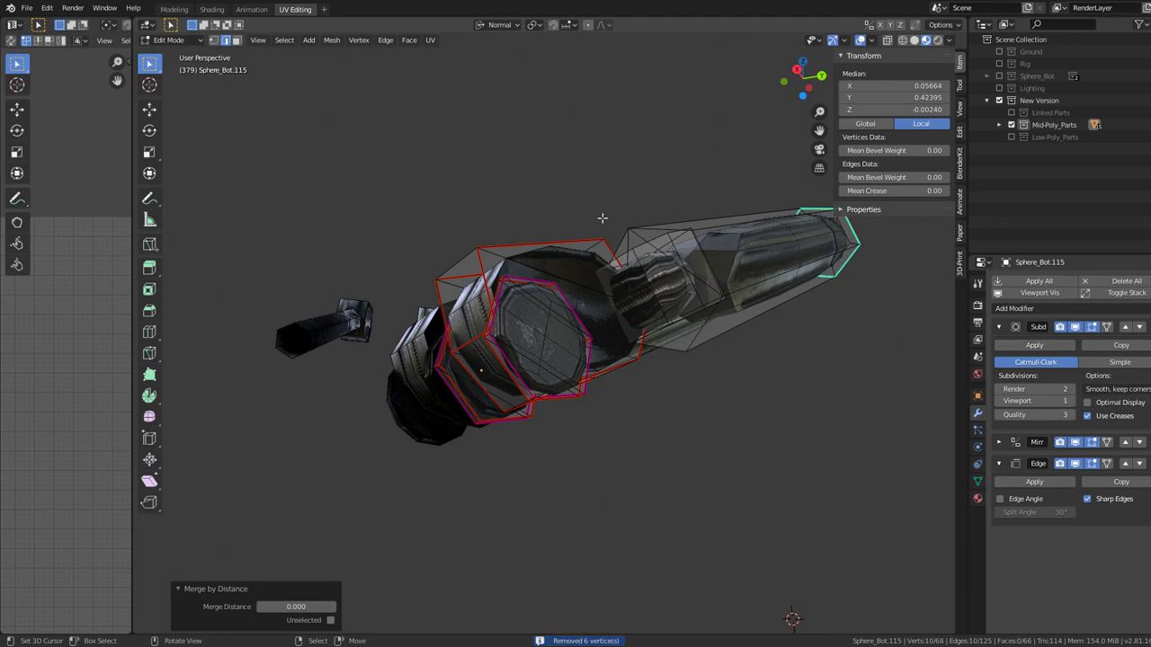
# - Crease the similar-sharpness edges to 1 with Shift+E, then undo that crease
pyautogui.moveTo(790, 187); pyautogui.dragTo(567, 231)
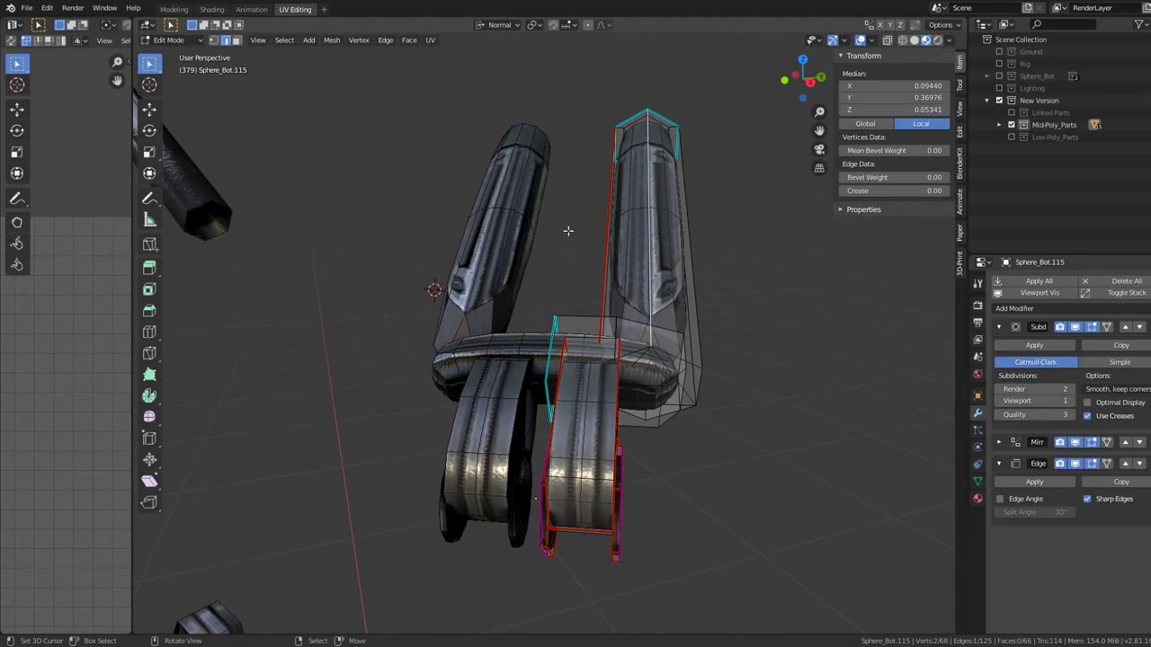
pyautogui.click(284, 40)
pyautogui.moveTo(328, 174)
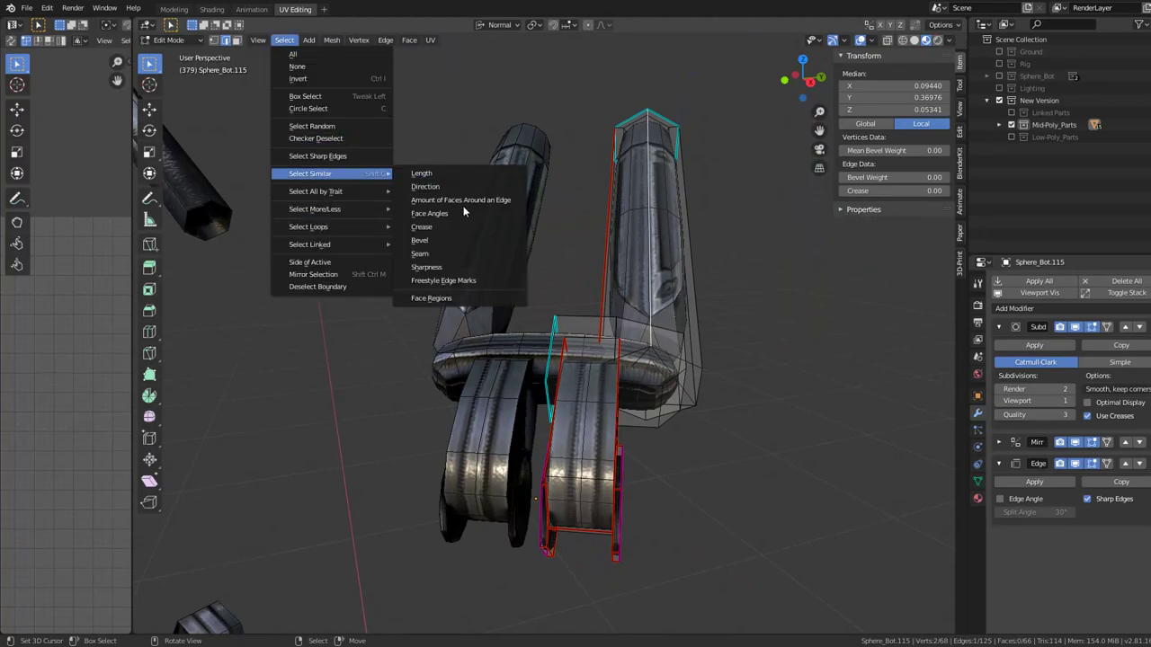
pyautogui.click(440, 266)
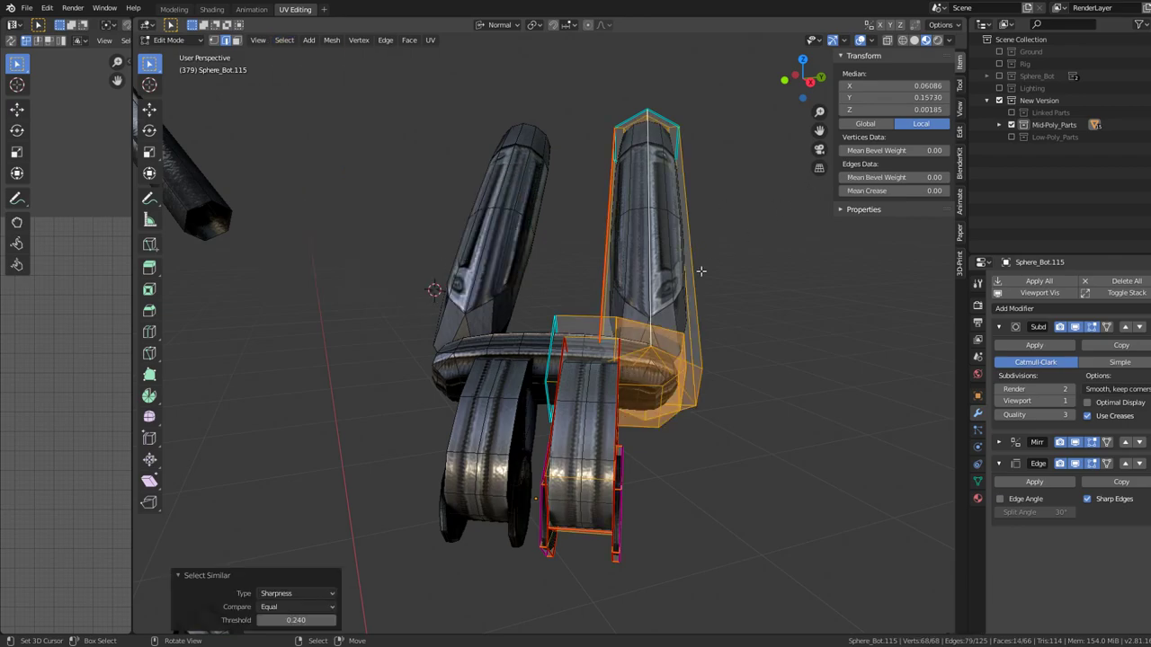
pyautogui.moveTo(701, 270); pyautogui.dragTo(890, 193)
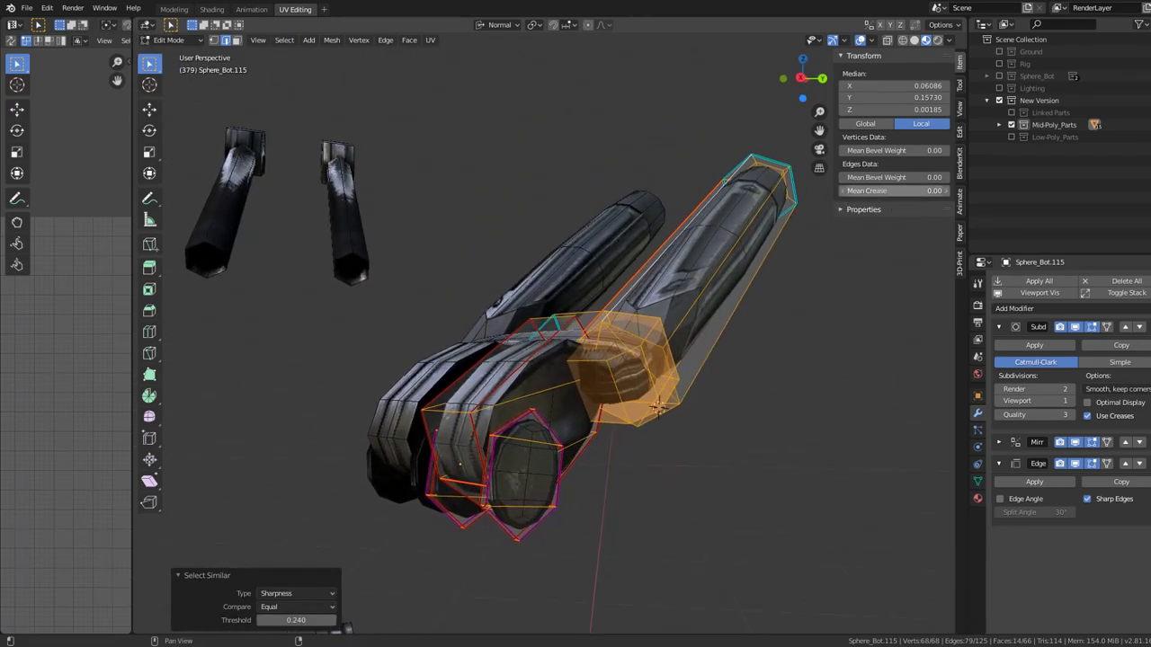
pyautogui.hotkey('shift', 'e')
pyautogui.write('1')
pyautogui.press('Return')
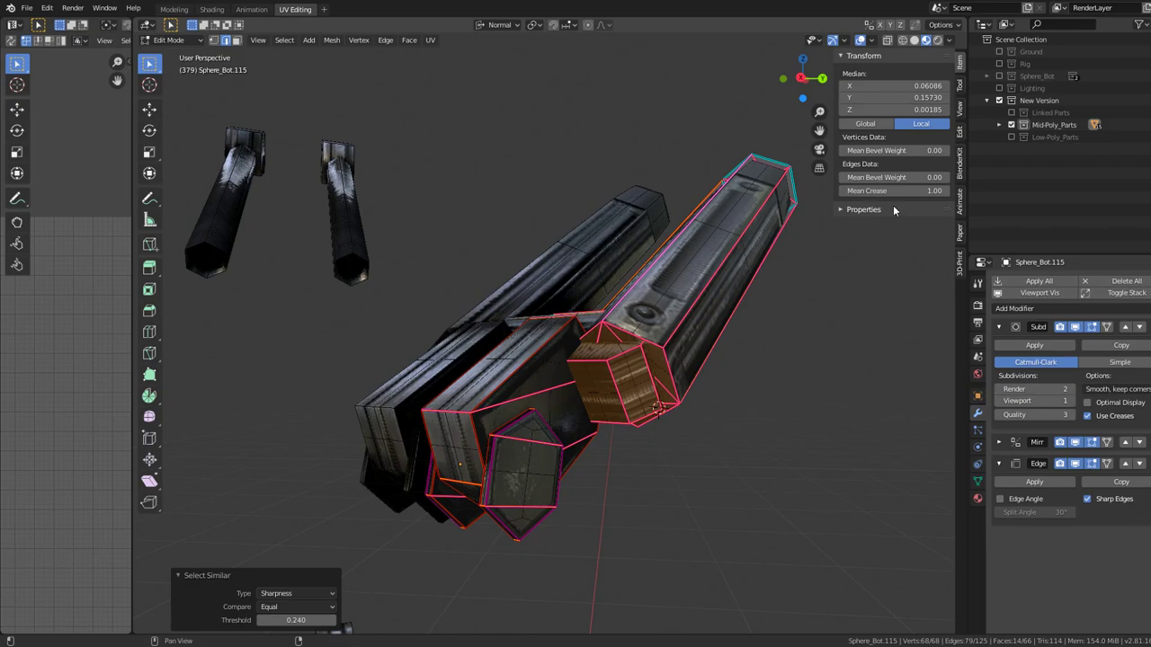
pyautogui.hotkey('ctrl', 'z')
# - Select the cylinder-tip edges and their sharpness matches, then set Mean Crease to 1.00
pyautogui.click(671, 252)
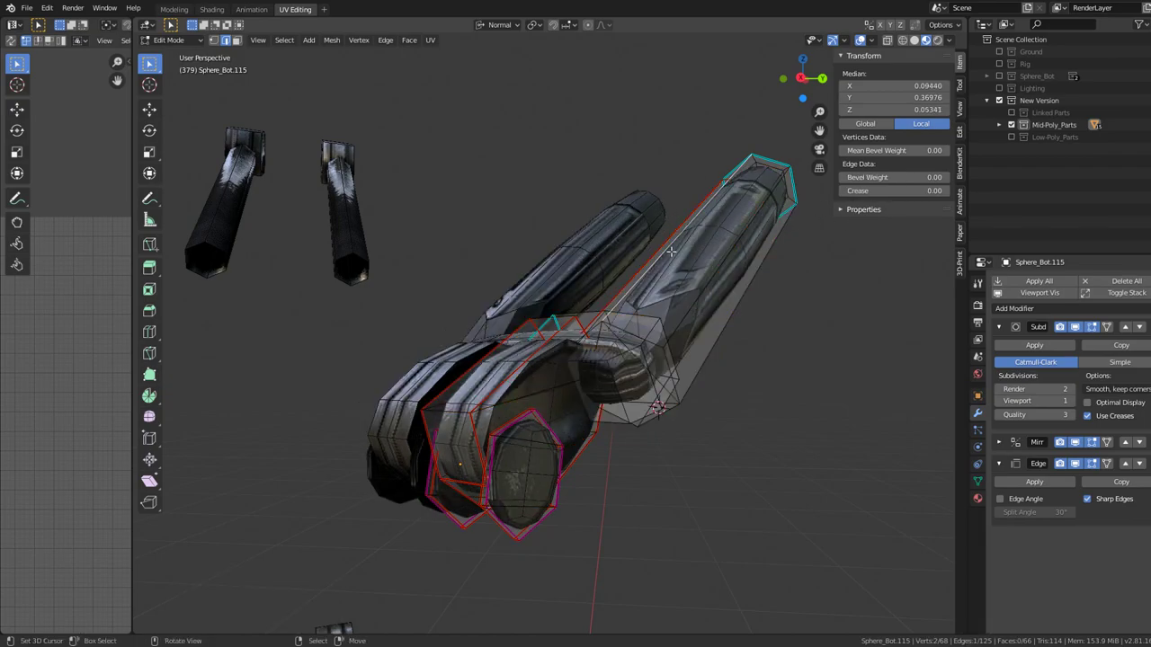
pyautogui.click(783, 158)
pyautogui.click(282, 41)
pyautogui.moveTo(310, 173)
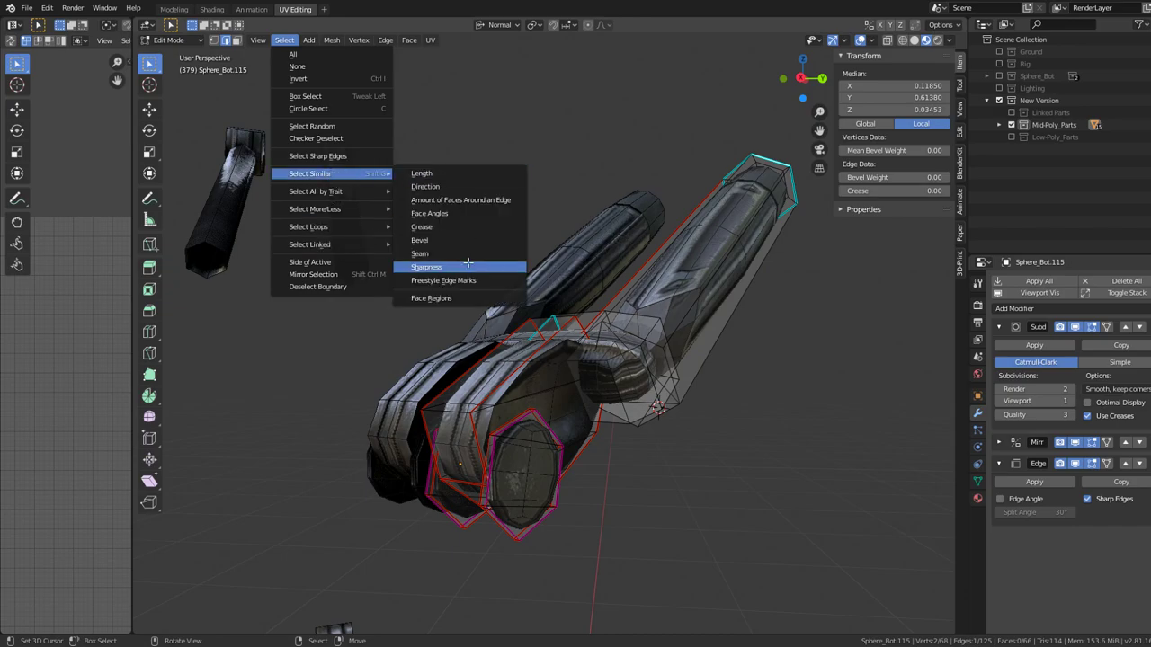
pyautogui.click(469, 267)
pyautogui.moveTo(913, 193); pyautogui.dragTo(940, 192)
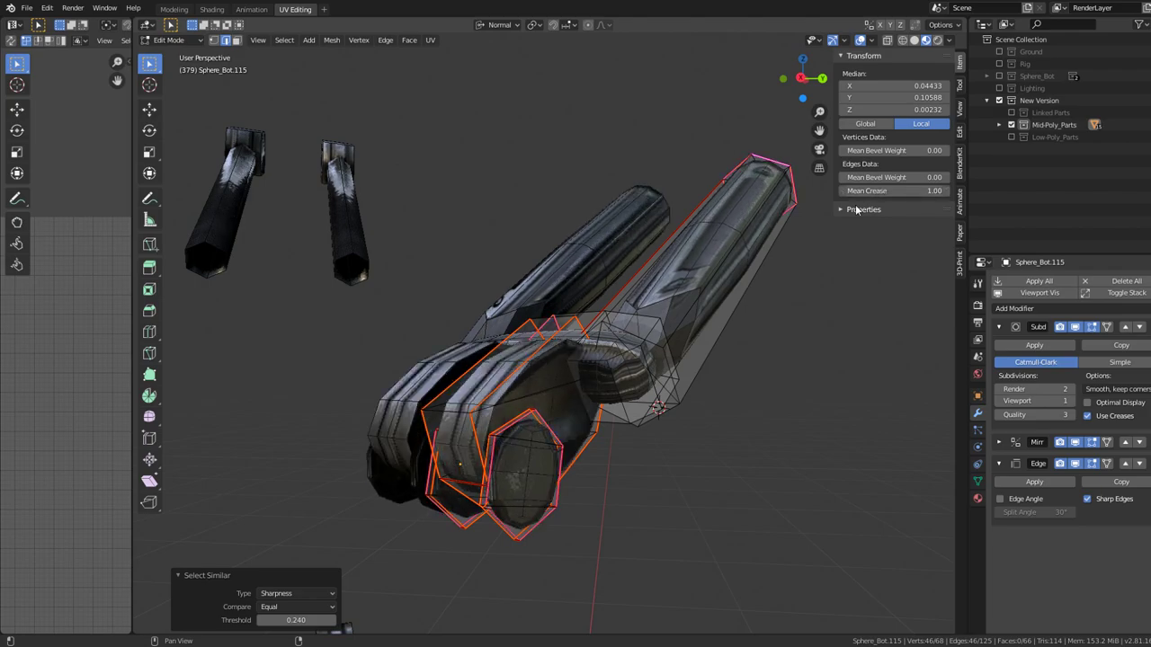
pyautogui.moveTo(764, 270); pyautogui.dragTo(635, 329)
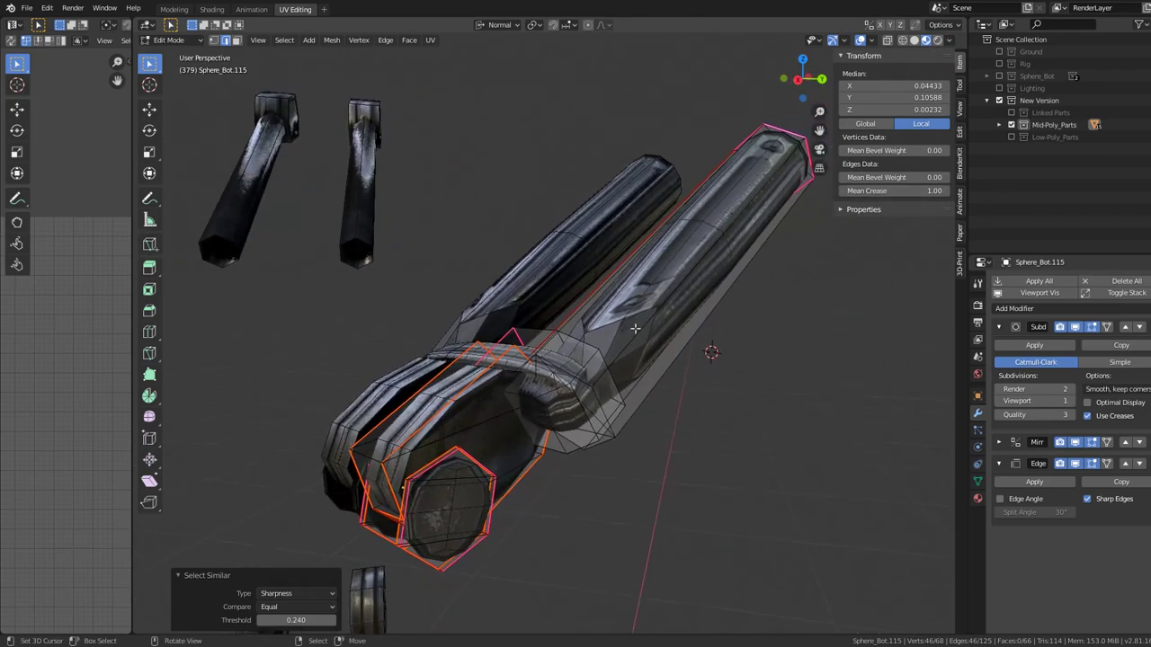
# - Select all seam edges on the long tube and raise their Mean Crease to 1.00
pyautogui.scroll(3)
pyautogui.click(673, 305)
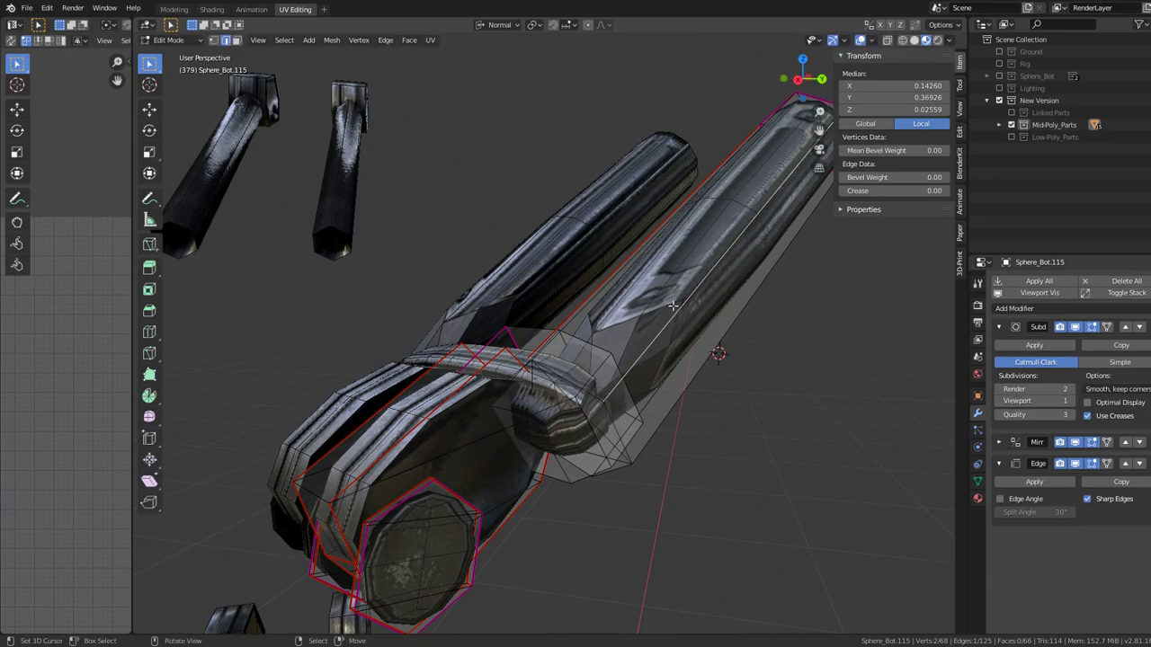
pyautogui.click(608, 415)
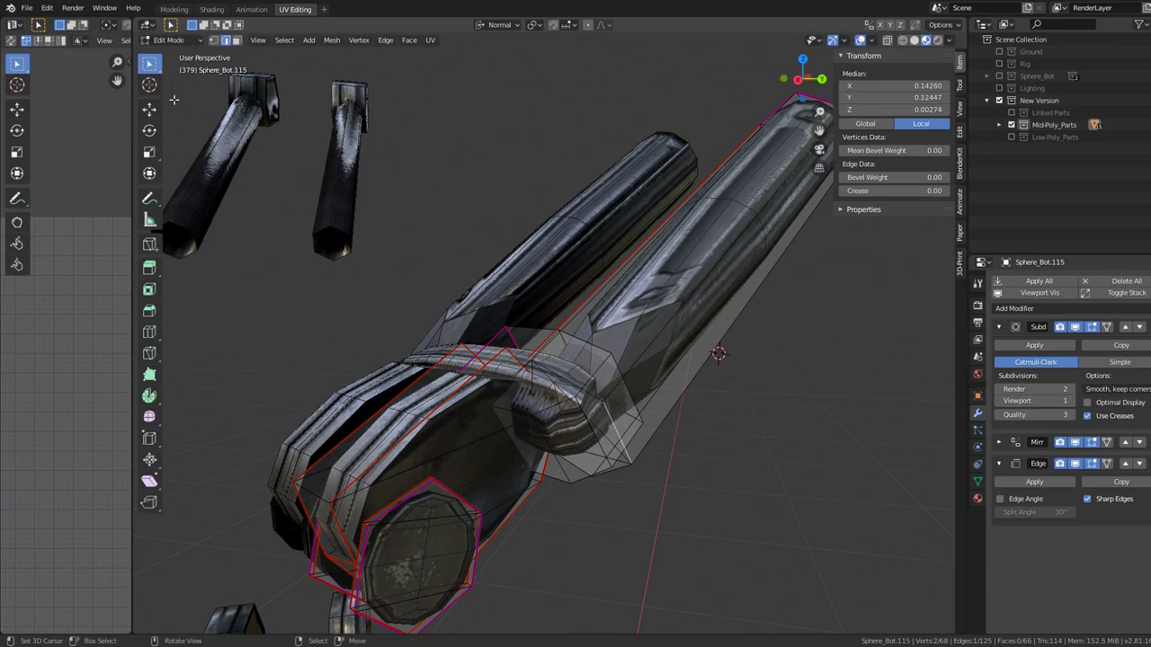
pyautogui.click(237, 40)
pyautogui.click(688, 263)
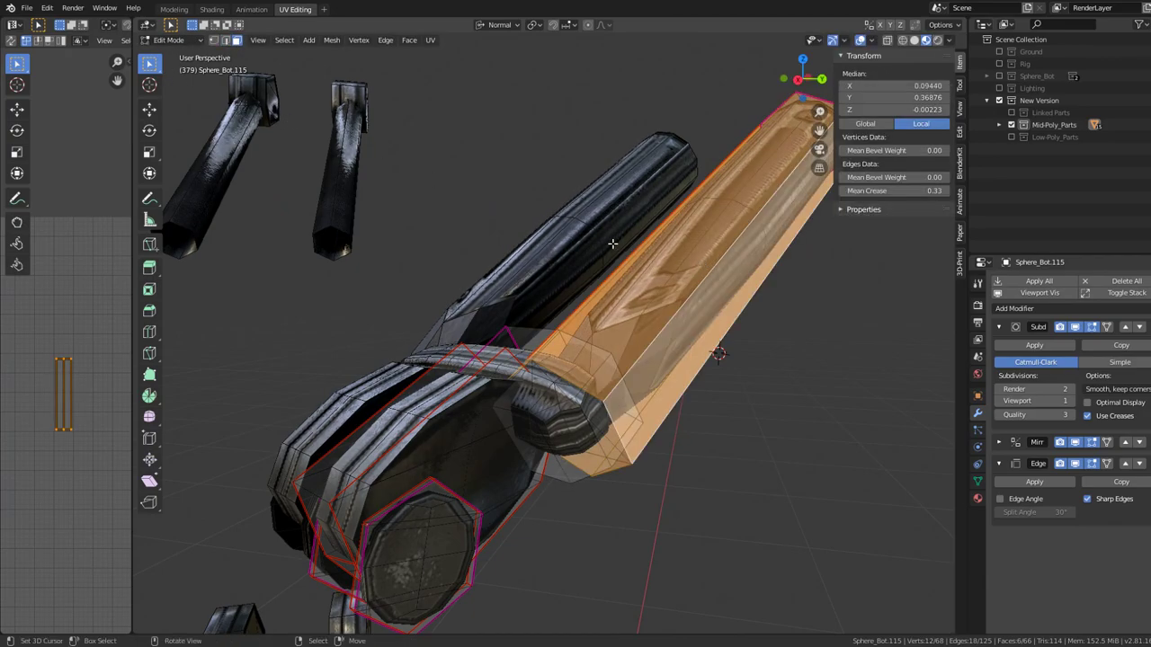
pyautogui.moveTo(613, 245); pyautogui.dragTo(226, 58)
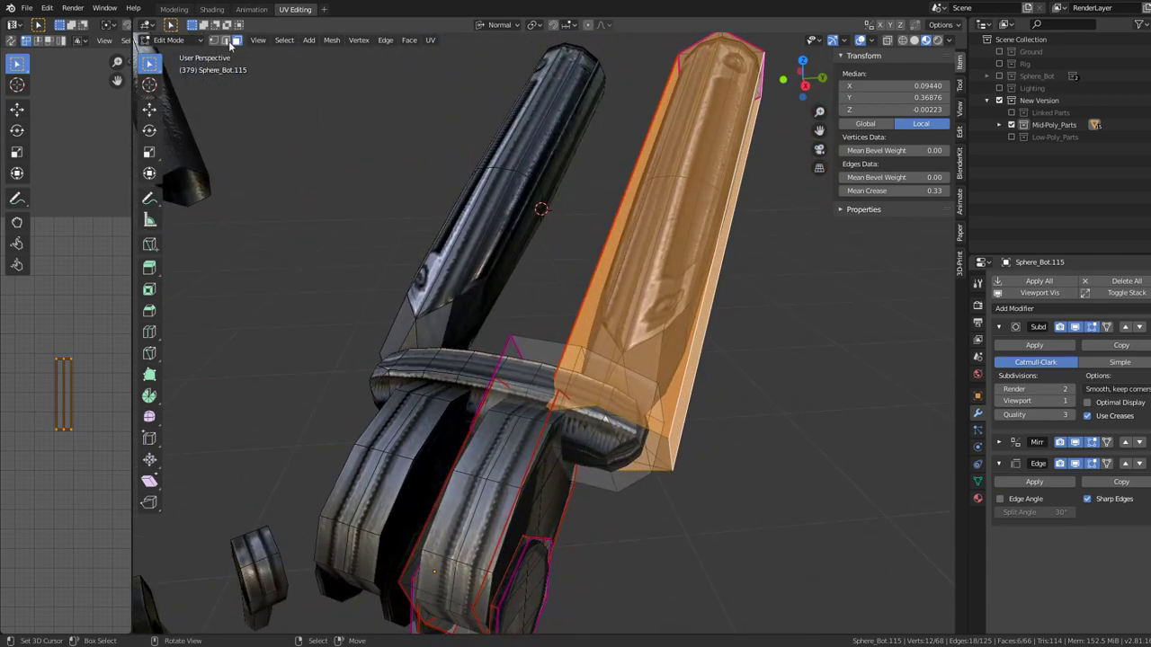
pyautogui.click(224, 40)
pyautogui.click(613, 234)
pyautogui.rightClick(594, 231)
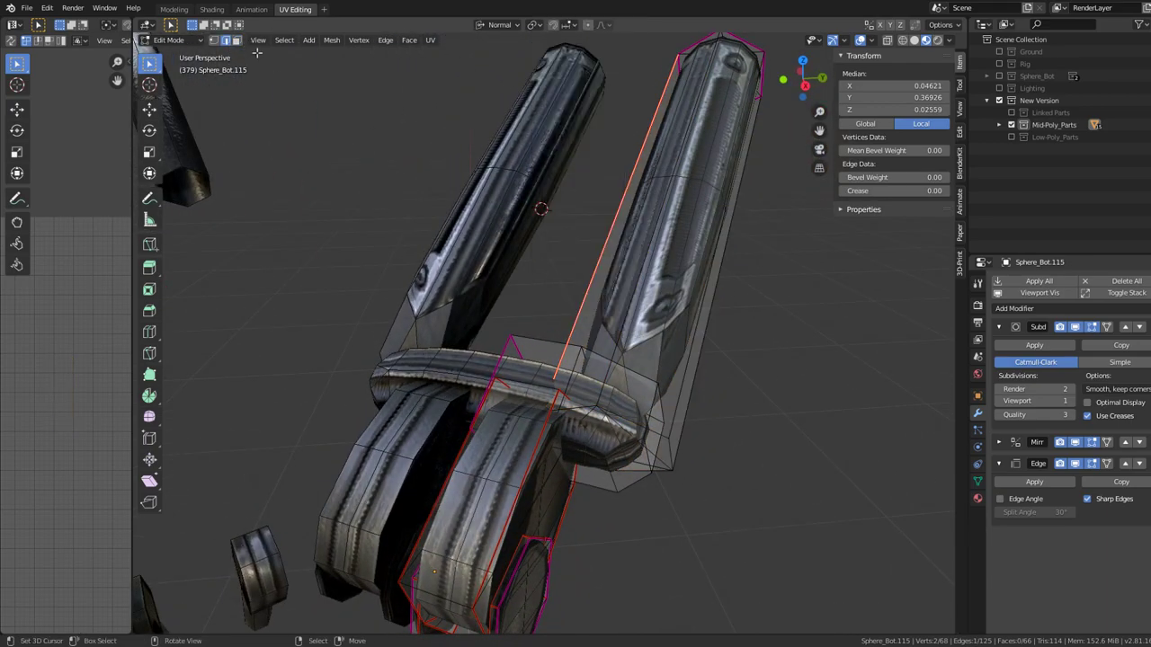
pyautogui.click(284, 40)
pyautogui.moveTo(310, 173)
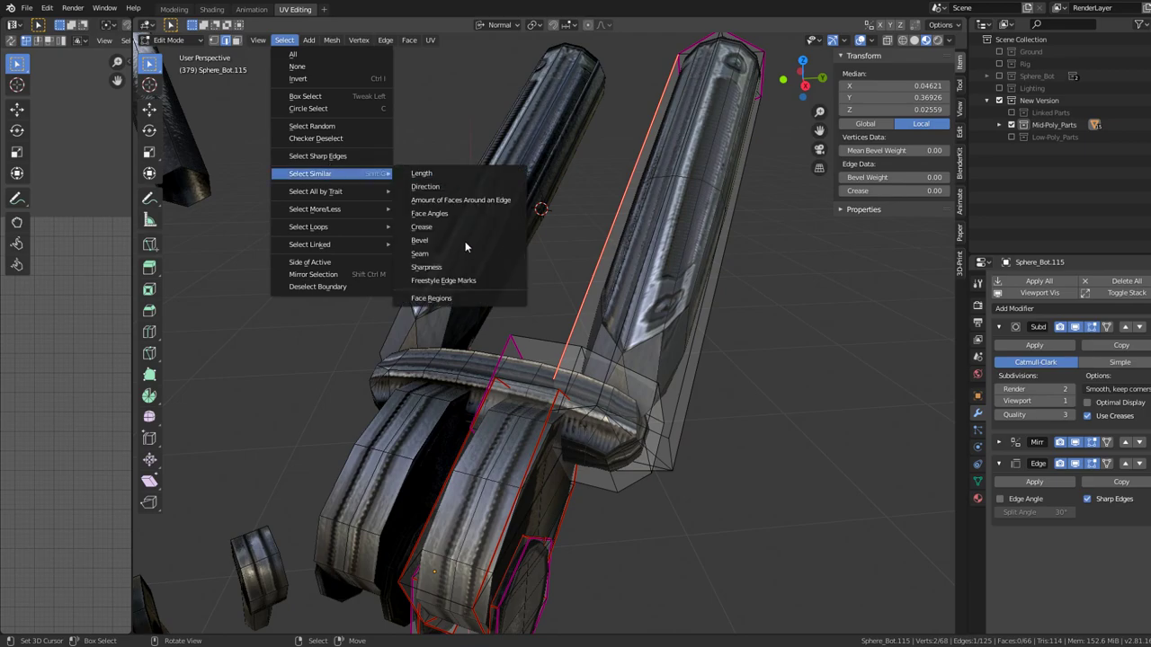
pyautogui.click(462, 250)
pyautogui.moveTo(948, 193); pyautogui.dragTo(989, 193)
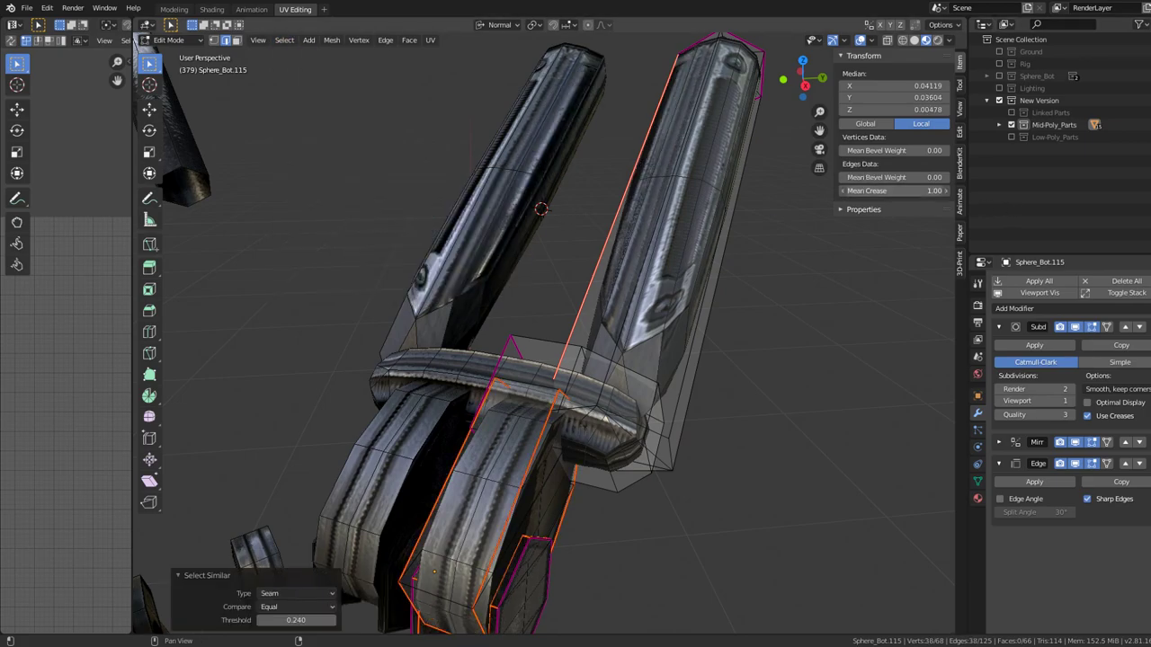
# - Clear one long edge's crease, then crease the tube face loop's boundary edges to 1
pyautogui.click(625, 199)
pyautogui.moveTo(674, 214); pyautogui.dragTo(468, 270)
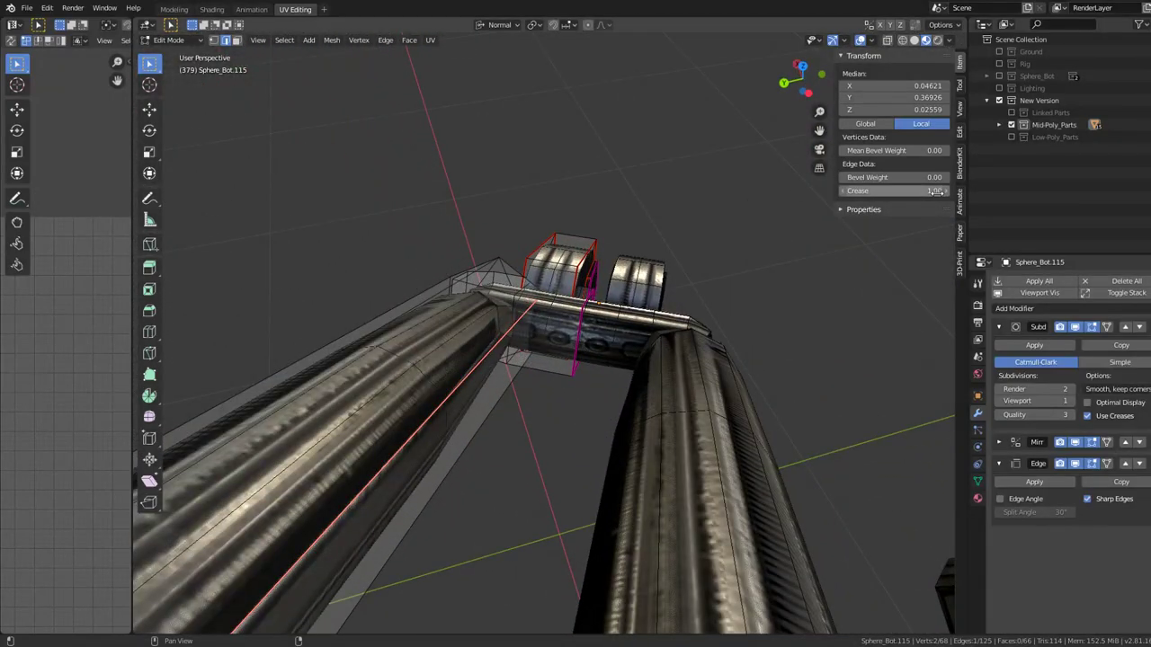
pyautogui.press('BackSpace')
pyautogui.moveTo(791, 207); pyautogui.dragTo(170, 72)
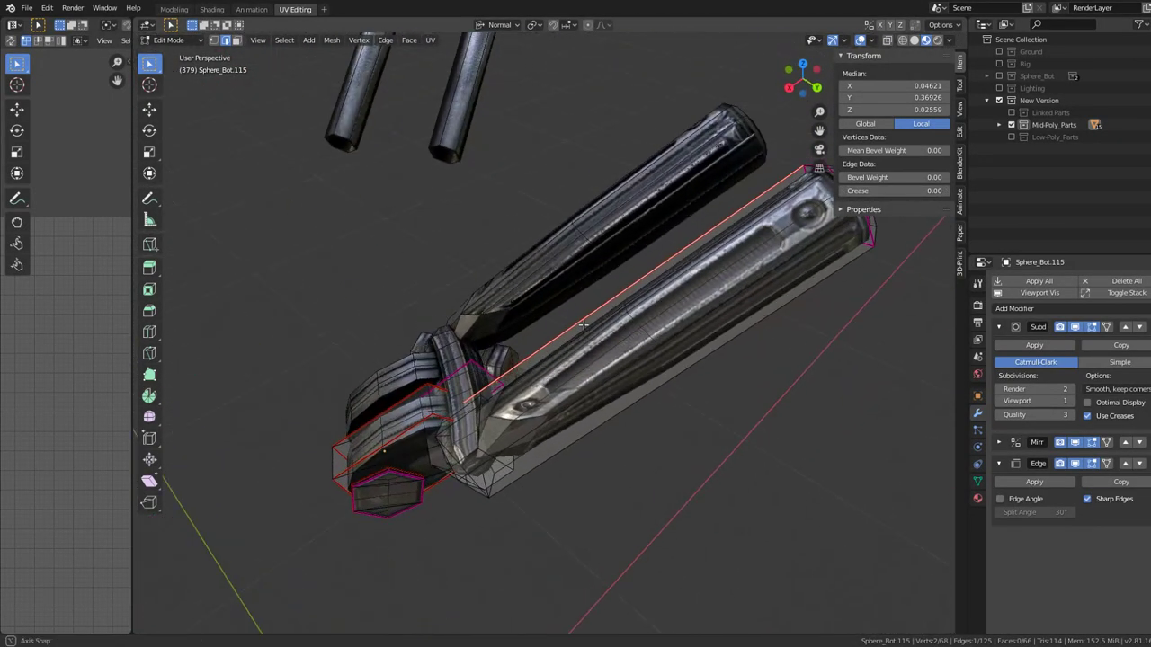
pyautogui.click(237, 41)
pyautogui.click(635, 266)
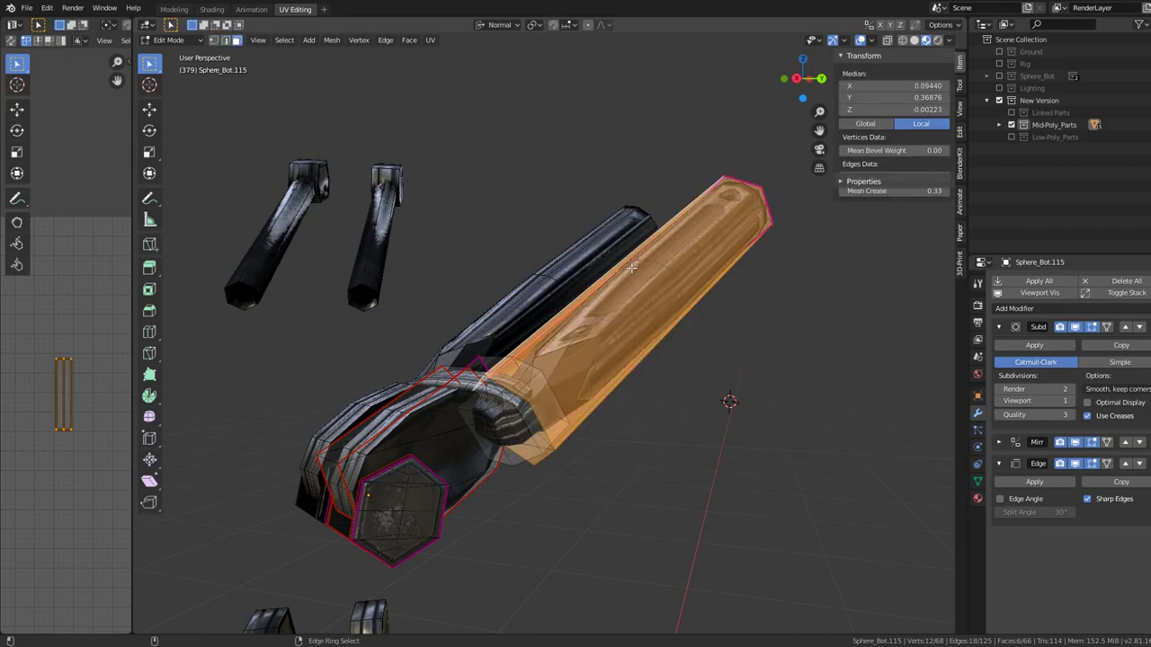
pyautogui.press('q')
pyautogui.moveTo(582, 286)
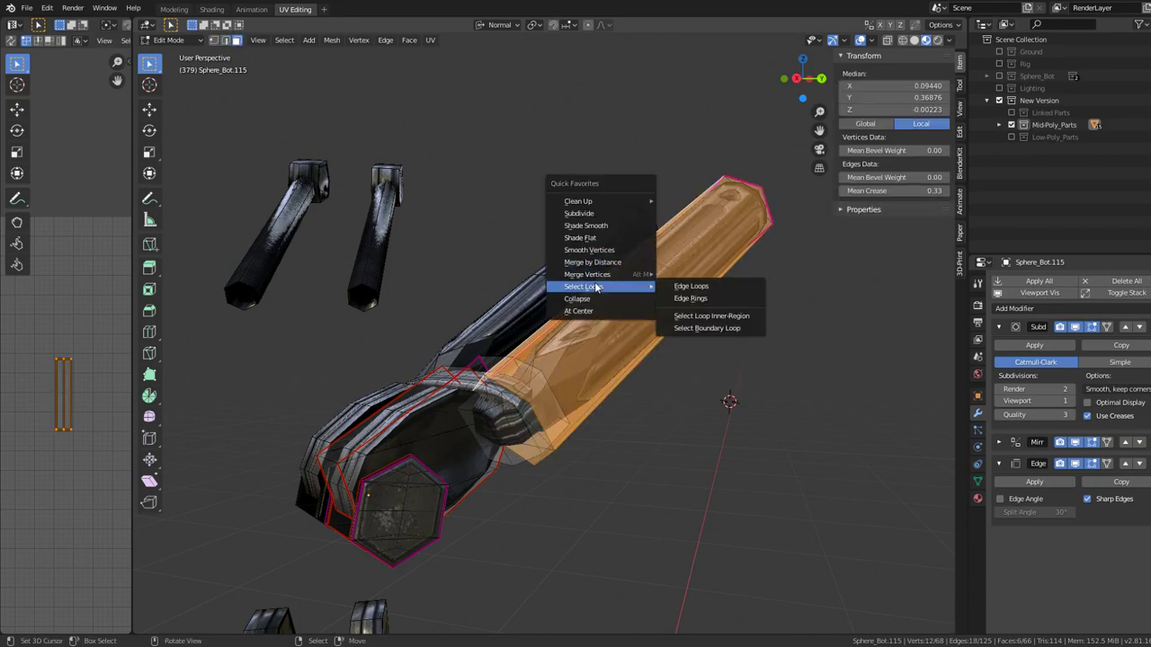
pyautogui.click(744, 331)
pyautogui.hotkey('shift', 'e')
pyautogui.press('1')
pyautogui.press('Return')
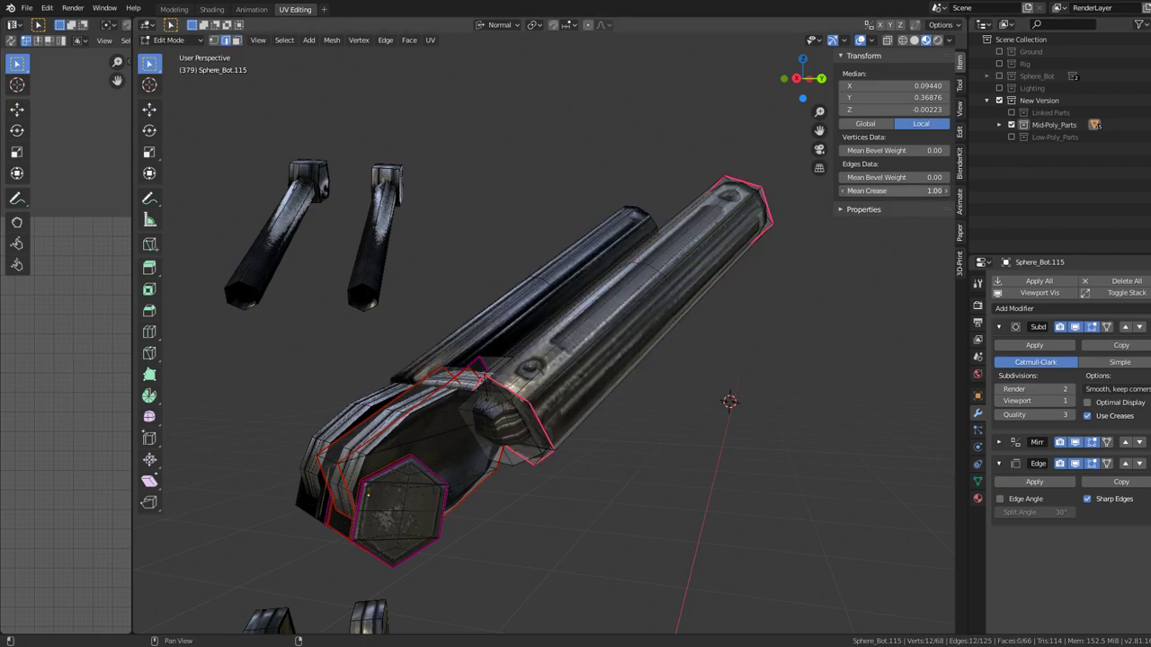
# - Select the joint's linked geometry and return to Object Mode
pyautogui.moveTo(479, 418); pyautogui.dragTo(530, 371)
pyautogui.click(530, 371)
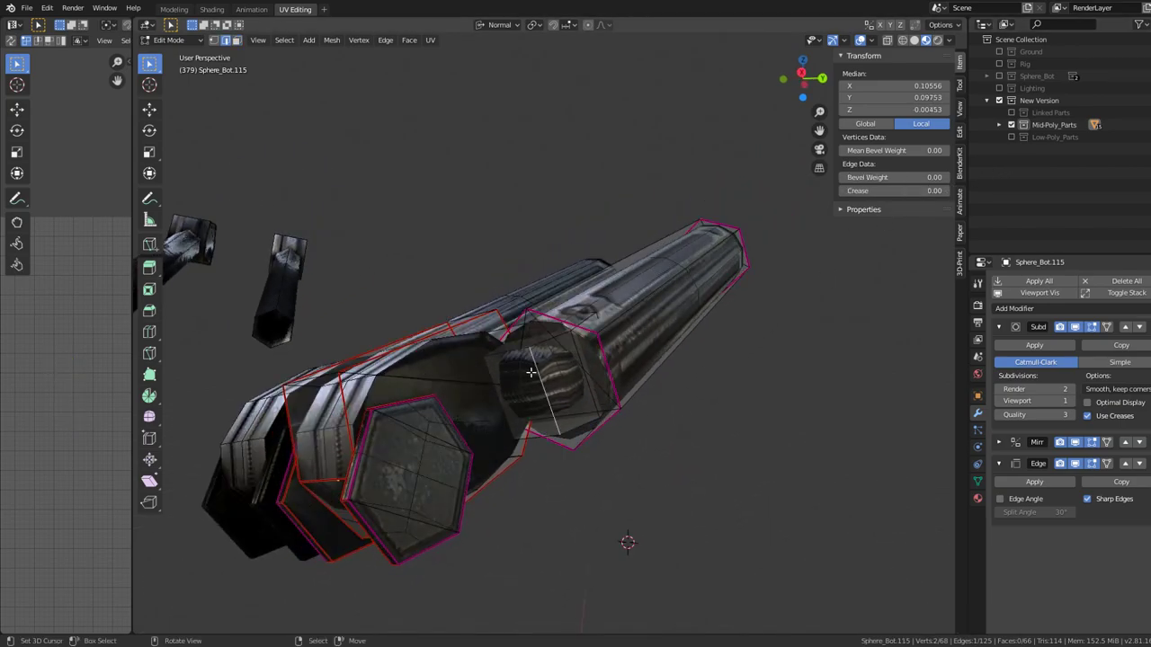
pyautogui.press('l')
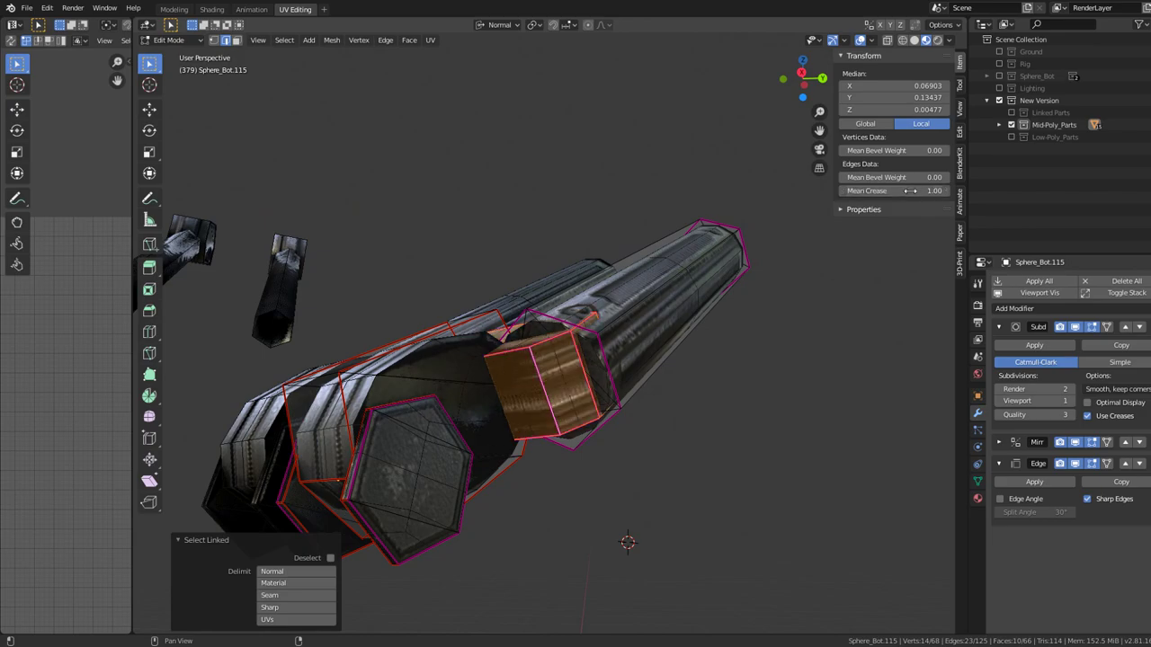
pyautogui.moveTo(559, 326); pyautogui.dragTo(575, 377)
pyautogui.press('Tab')
pyautogui.click(914, 40)
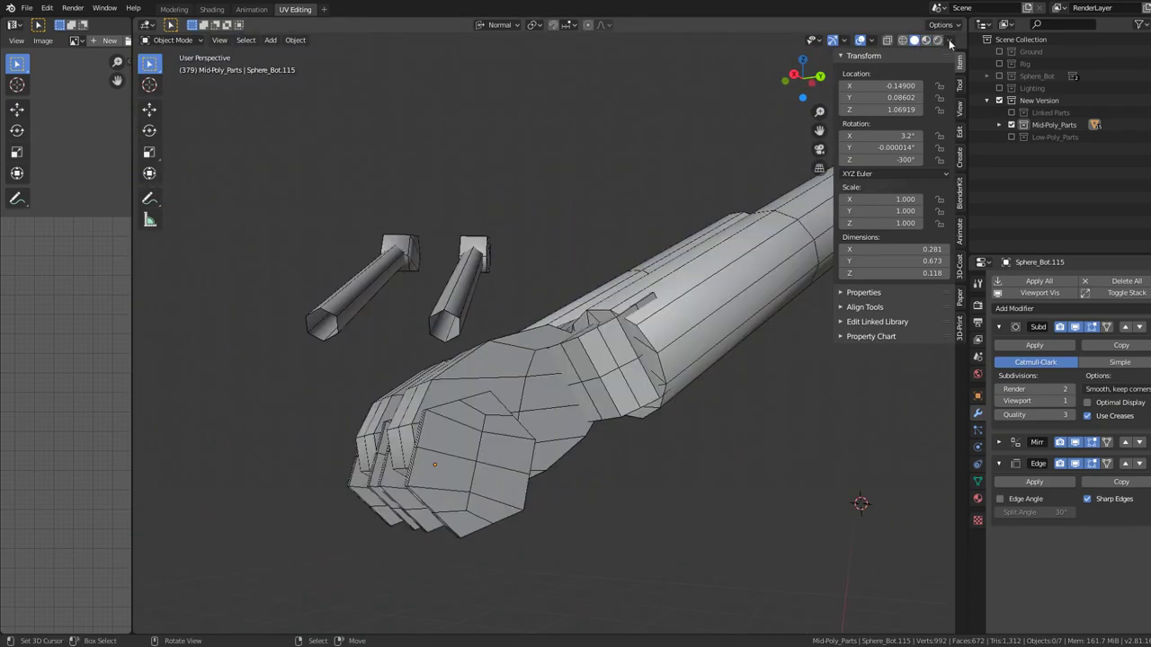
pyautogui.click(949, 41)
pyautogui.click(897, 272)
pyautogui.click(897, 271)
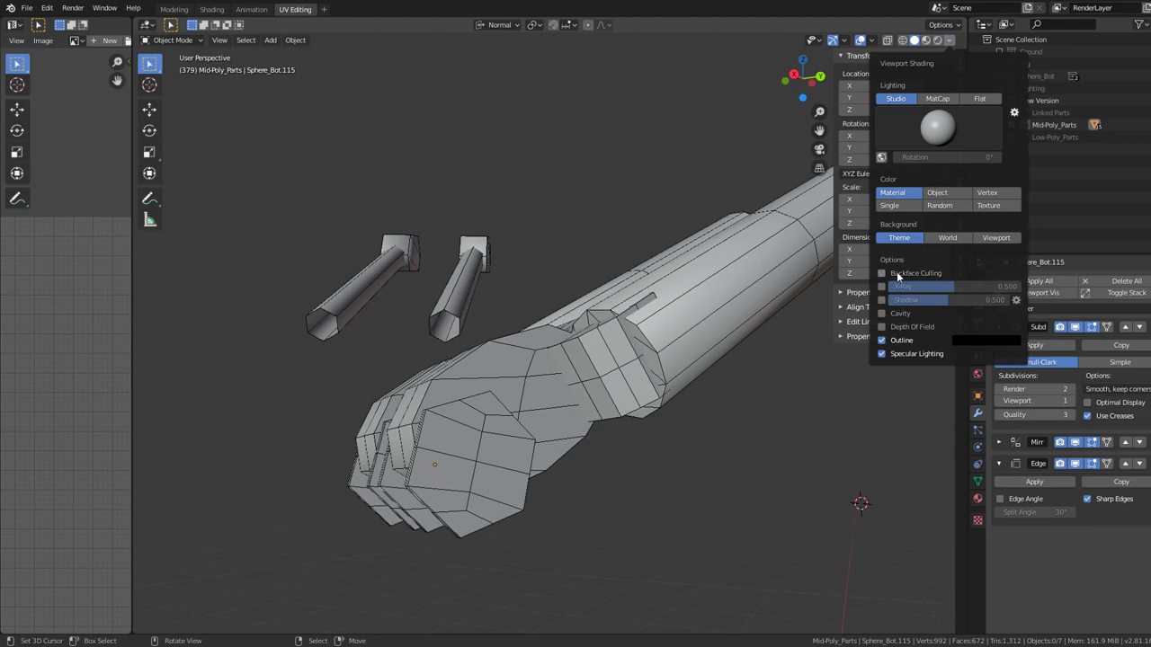
pyautogui.click(897, 272)
pyautogui.click(896, 270)
pyautogui.click(897, 270)
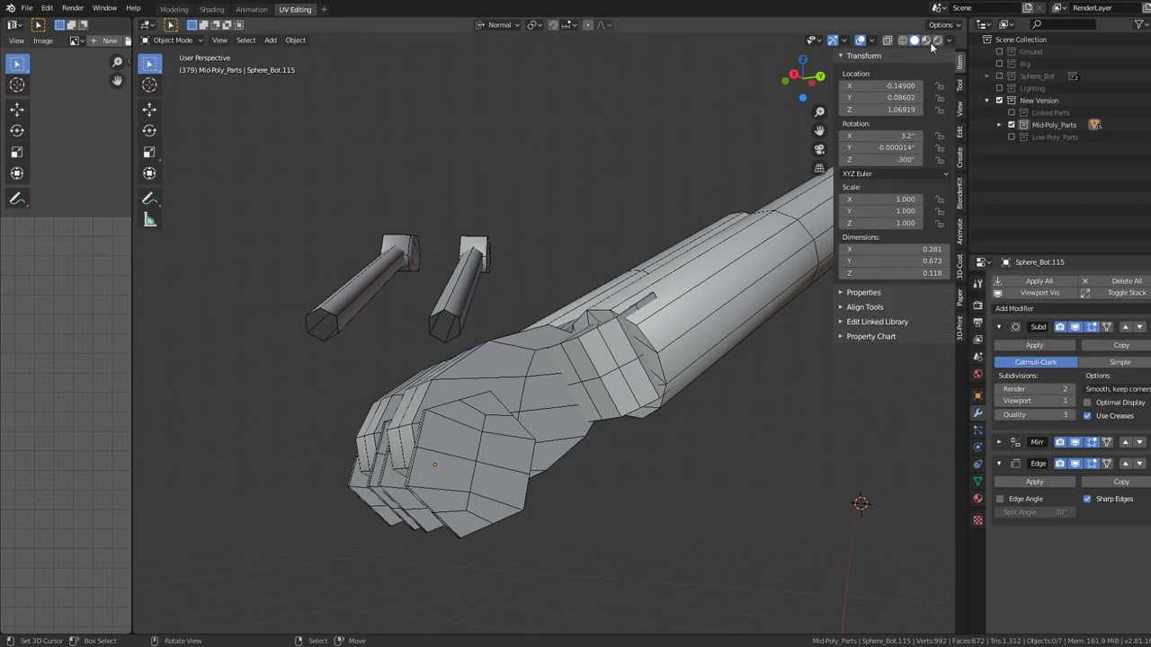
pyautogui.click(927, 40)
pyautogui.scroll(-3)
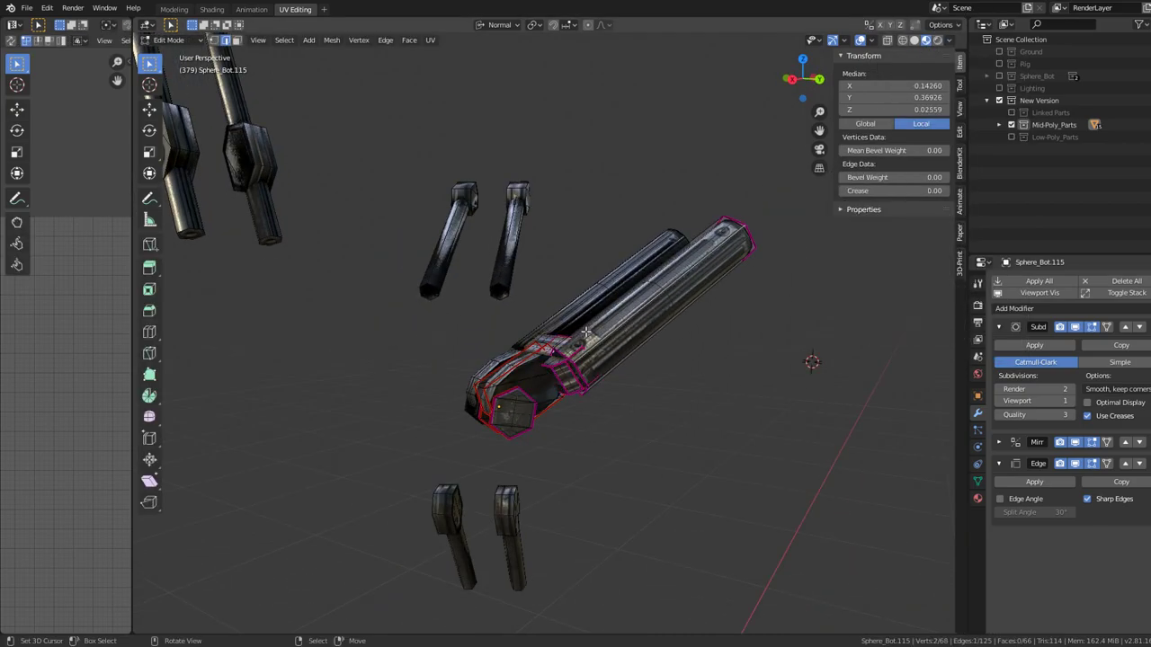
# - Apply the Subdivision modifier and Limited Dissolve the long tube's faces at 5° max angle
pyautogui.click(608, 326)
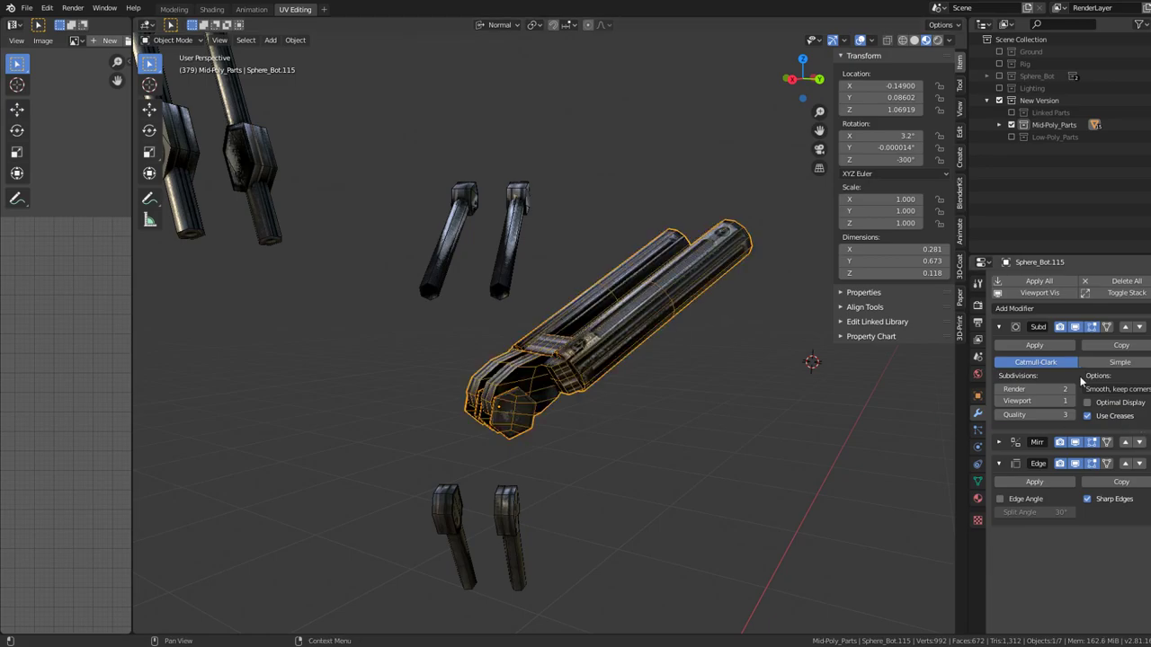
pyautogui.click(1034, 345)
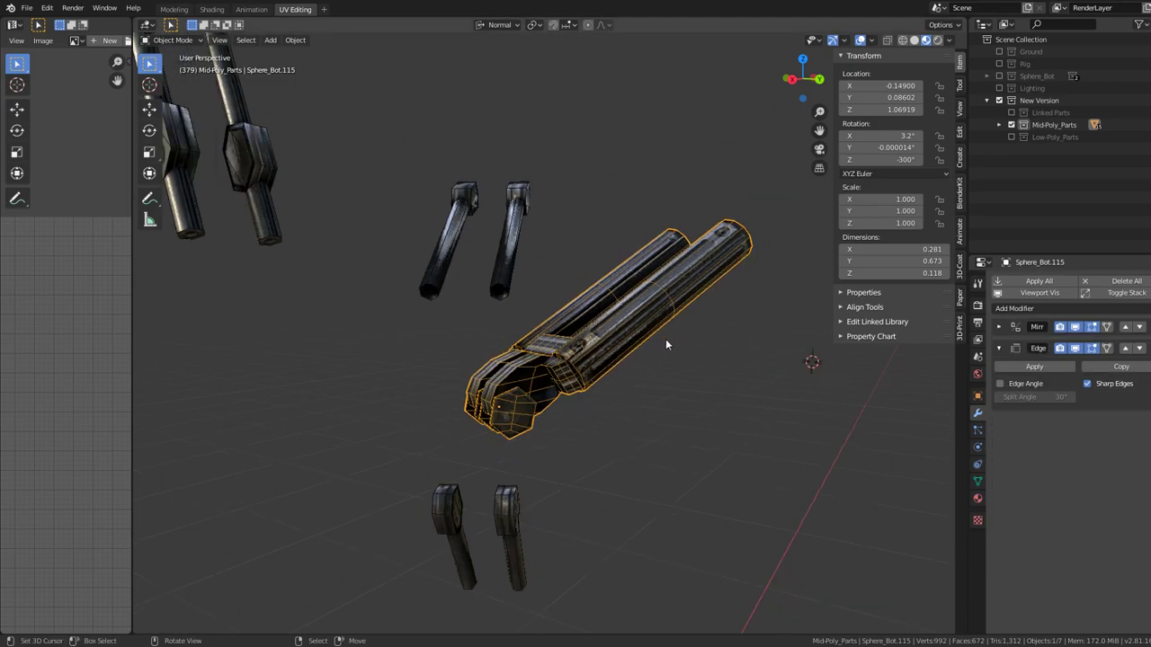
pyautogui.press('Tab')
pyautogui.click(237, 40)
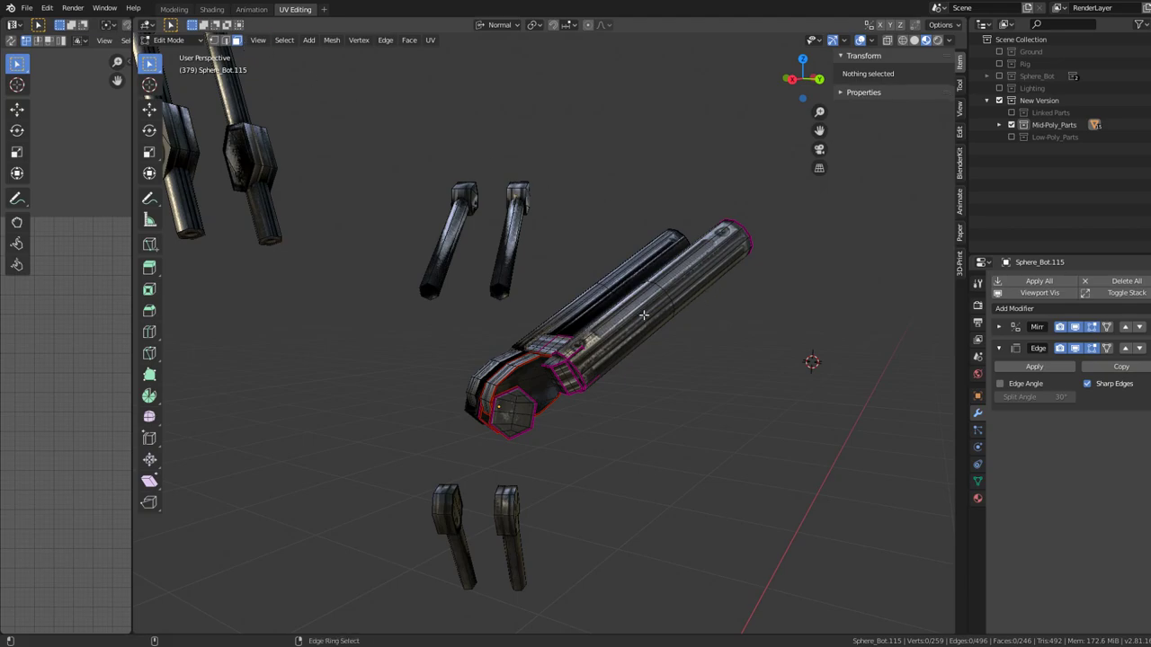
pyautogui.press('l')
pyautogui.press('q')
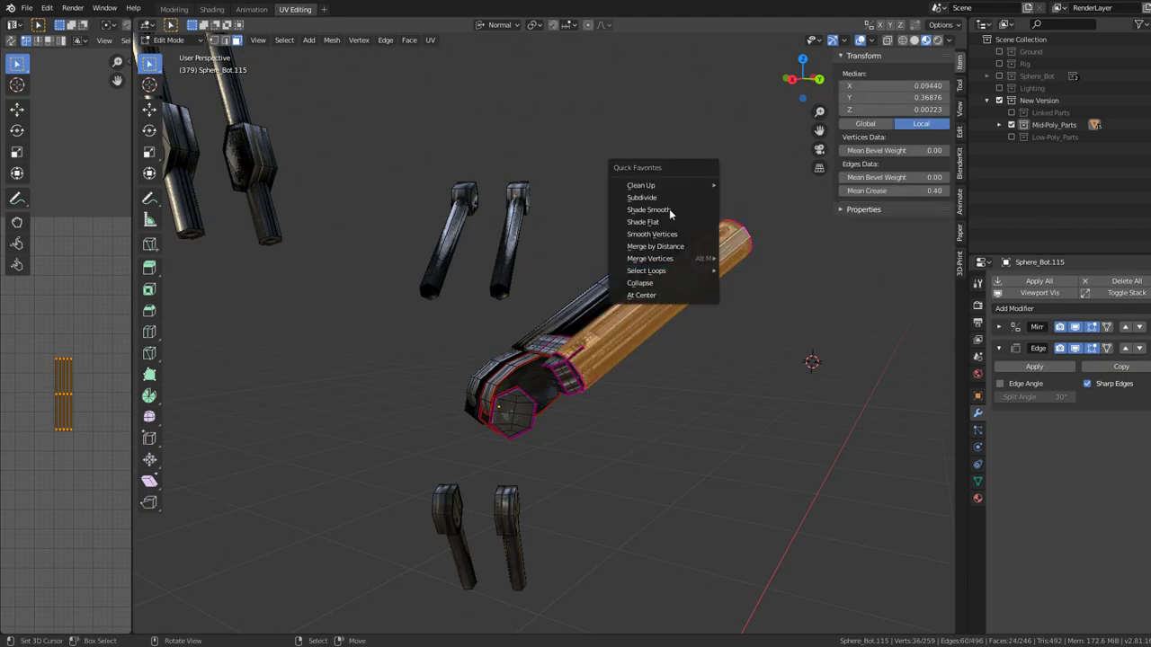
pyautogui.moveTo(642, 185)
pyautogui.click(770, 228)
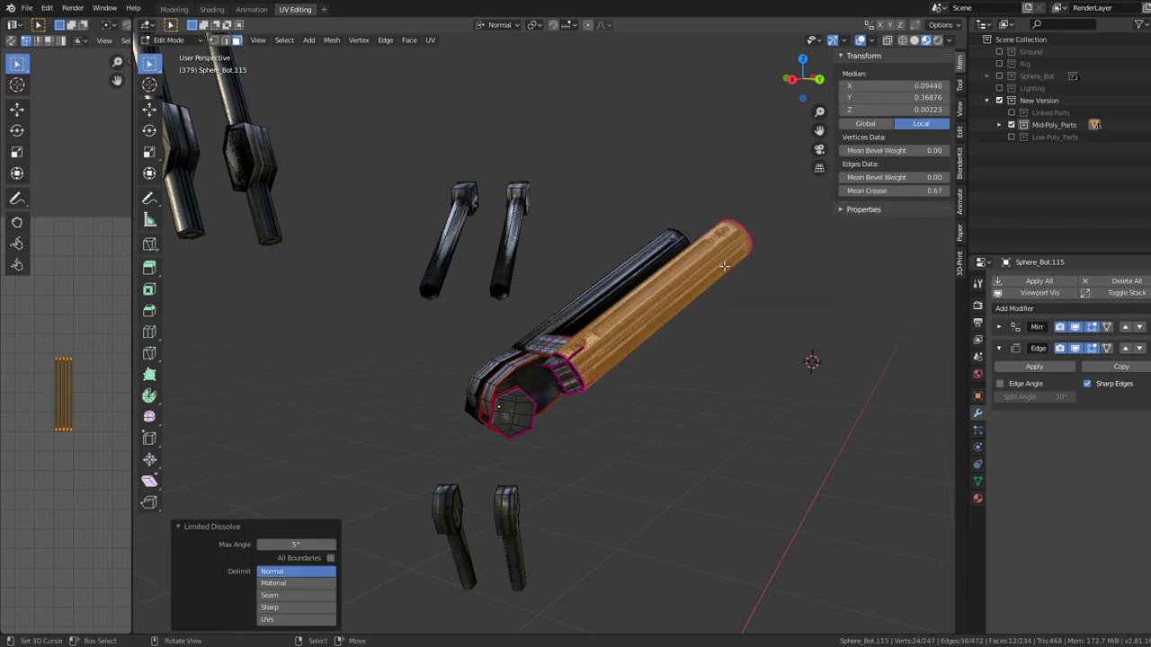
# - Re-enter Edit Mode, clear the selection, and select an edge ring on the right part
pyautogui.moveTo(557, 405); pyautogui.dragTo(590, 390)
pyautogui.press('Tab')
pyautogui.press('Tab')
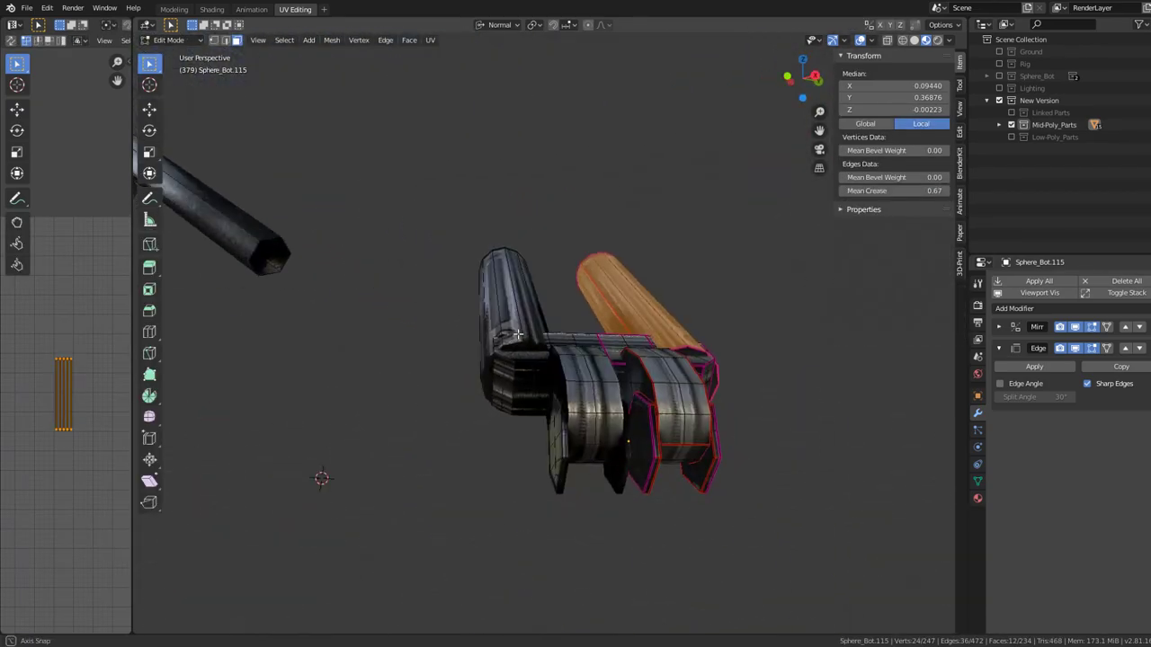
pyautogui.hotkey('alt', 'a')
pyautogui.click(670, 396)
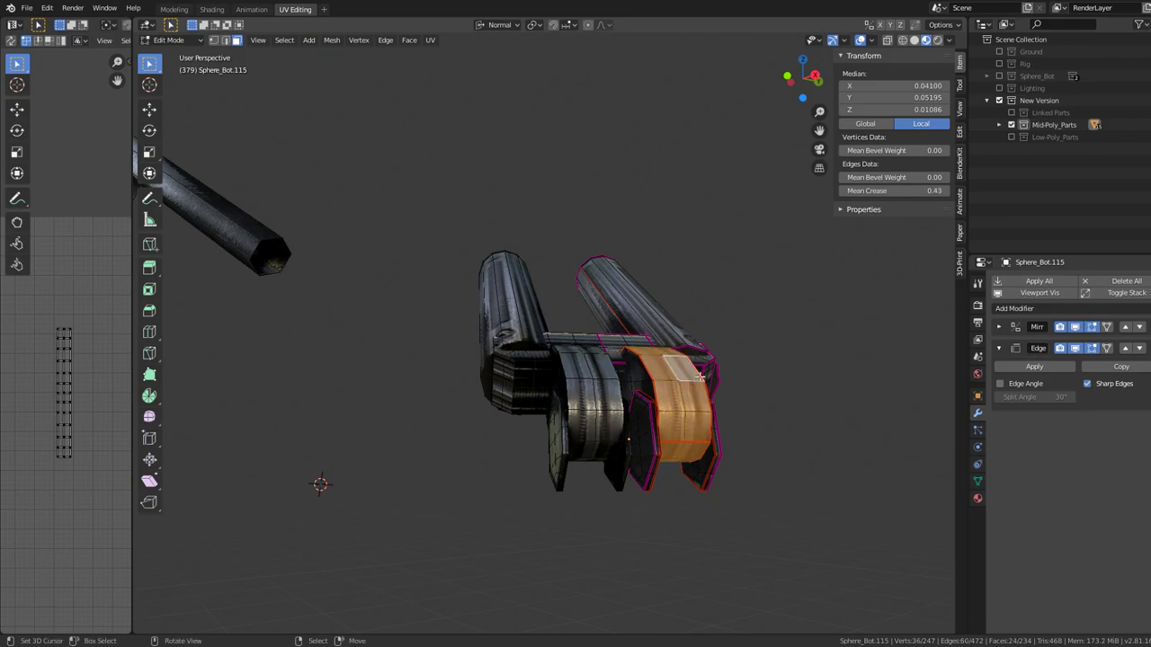
pyautogui.press('q')
pyautogui.press('Escape')
pyautogui.moveTo(735, 357); pyautogui.dragTo(662, 339)
# - Limited Dissolve the selected joint band and leave Edit Mode
pyautogui.press('q')
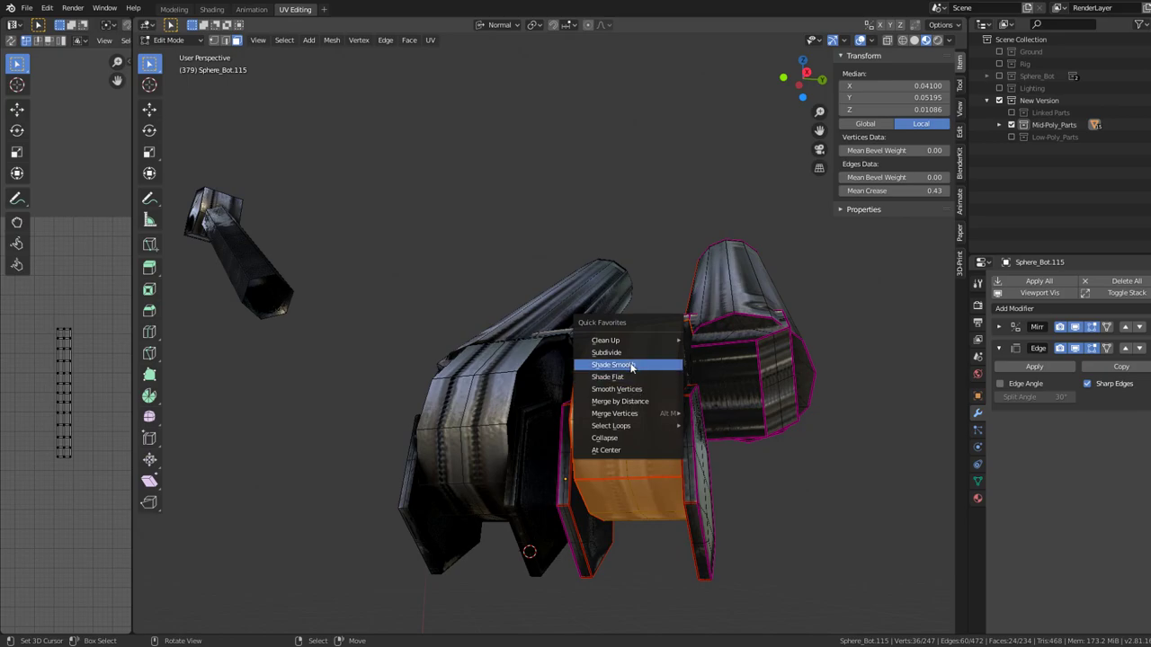
pyautogui.press('q')
pyautogui.moveTo(606, 340)
pyautogui.click(720, 268)
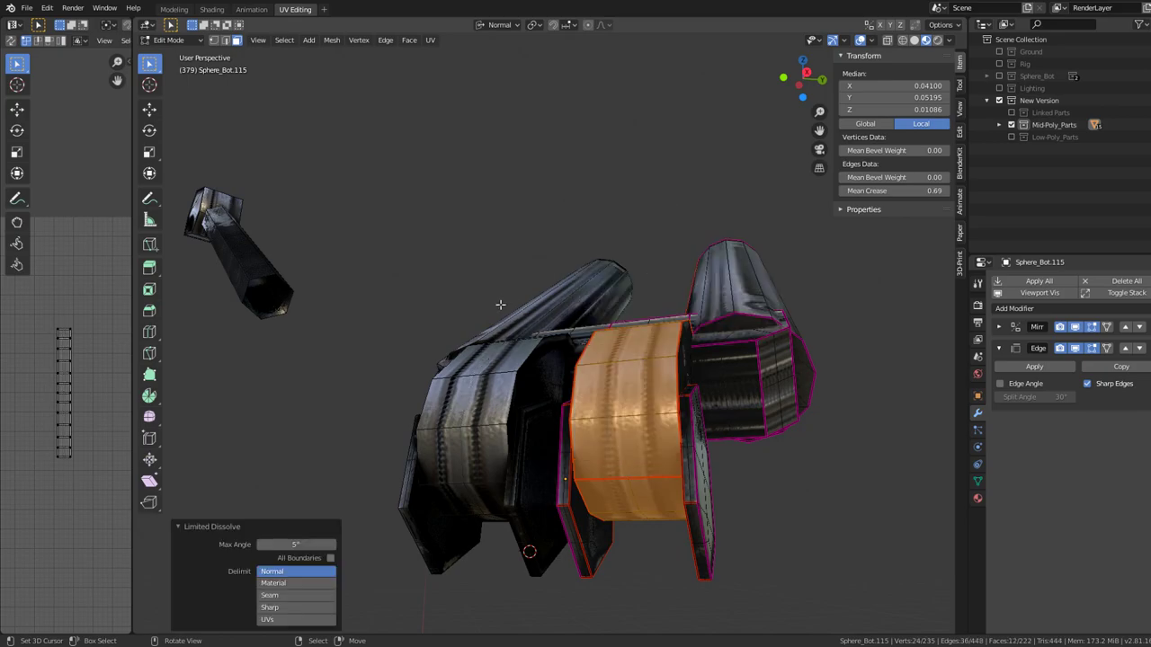
pyautogui.press('Tab')
# - Select both thin side face rings of the joint and Limited Dissolve them
pyautogui.moveTo(500, 304); pyautogui.dragTo(638, 321)
pyautogui.press('Tab')
pyautogui.scroll(3)
pyautogui.click(600, 355)
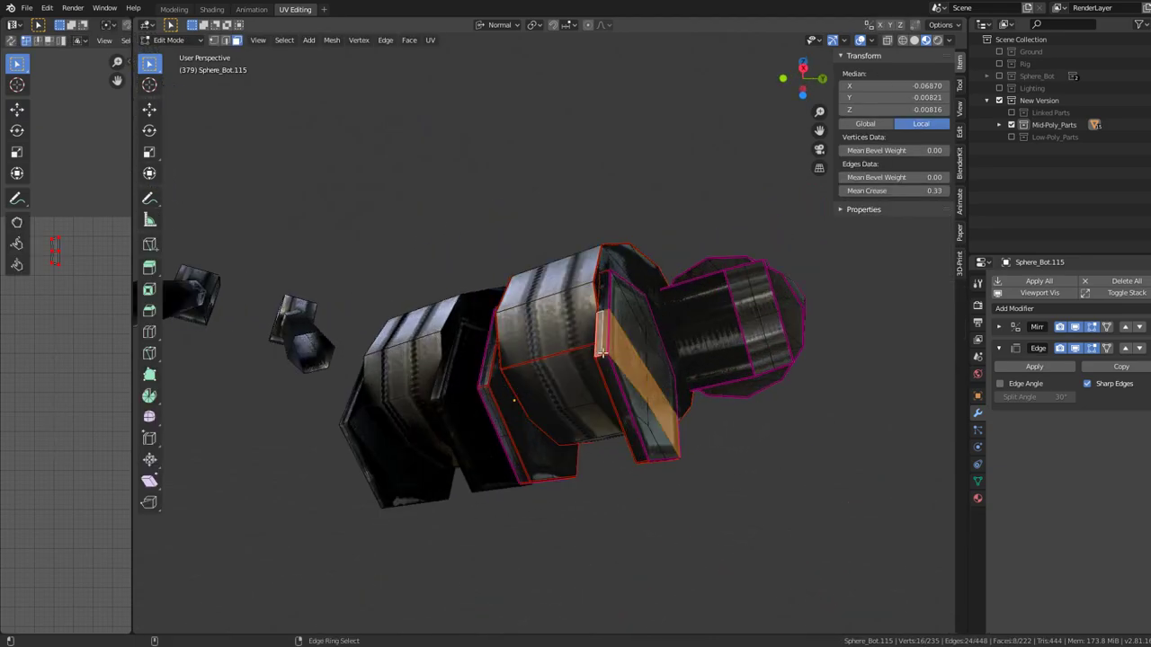
pyautogui.click(602, 355)
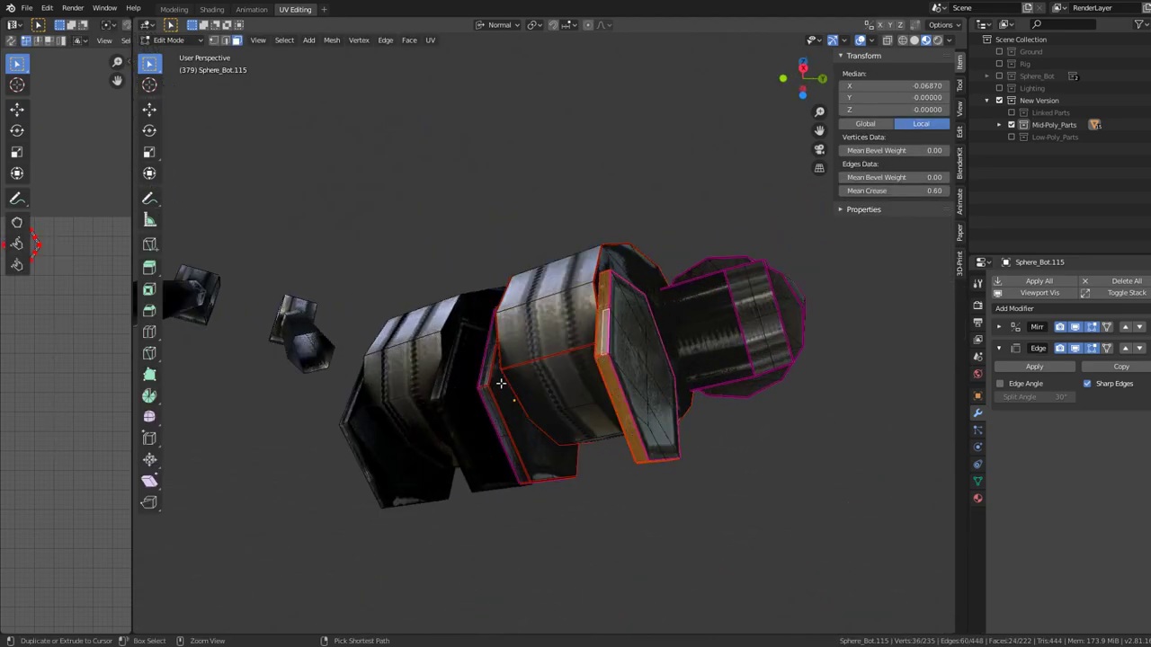
pyautogui.moveTo(501, 384); pyautogui.dragTo(612, 382)
pyautogui.click(653, 357)
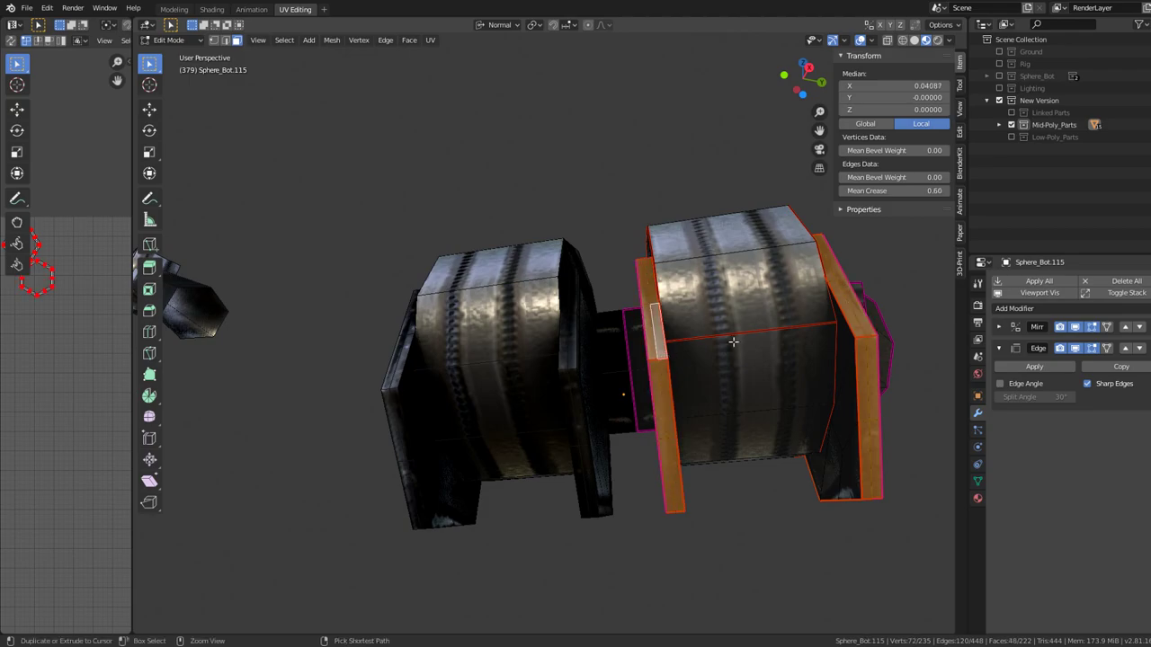
pyautogui.press('q')
pyautogui.click(815, 380)
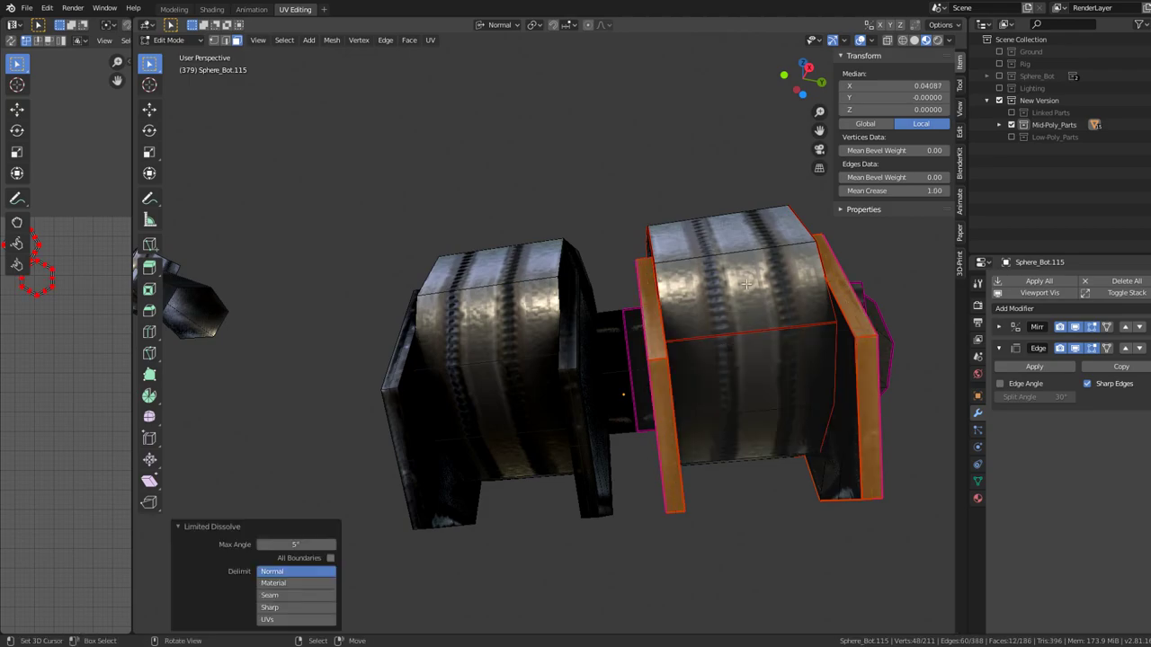
# - Limited Dissolve the joint's linked faces, leaving 211 vertices, and return to Object Mode
pyautogui.moveTo(815, 380); pyautogui.dragTo(609, 407)
pyautogui.press('a')
pyautogui.click(679, 452)
pyautogui.hotkey('ctrl', 'l')
pyautogui.press('q')
pyautogui.click(919, 407)
pyautogui.press('Tab')
# - Hide the finished Sphere_Bot.115 part
pyautogui.click(610, 406)
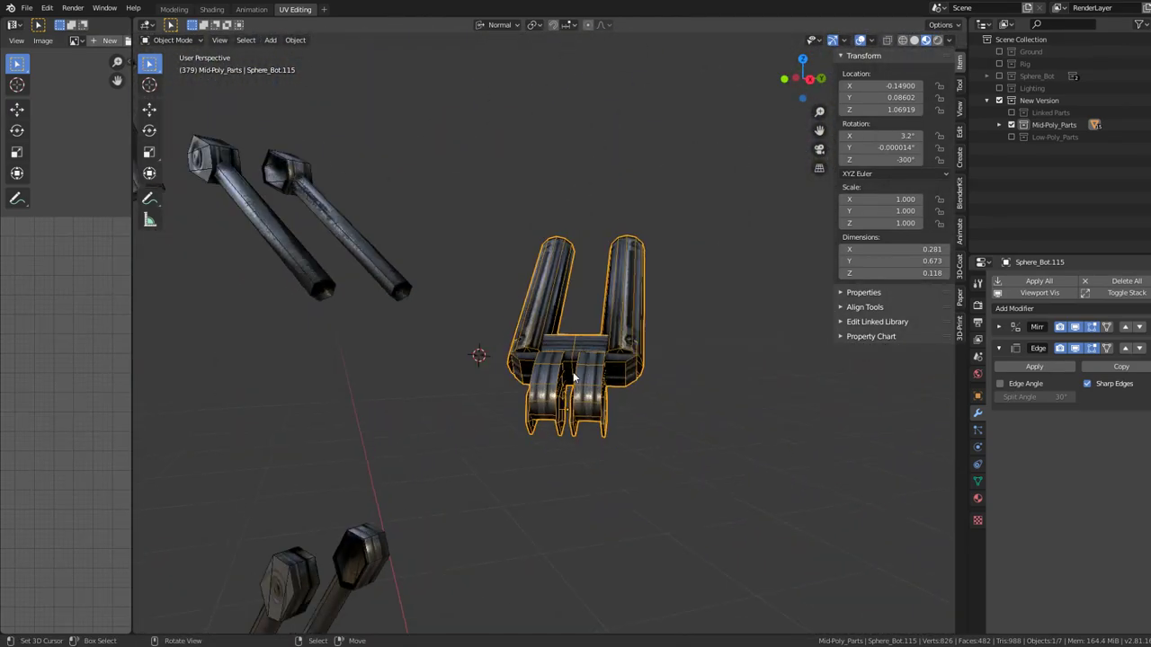
pyautogui.press('h')
pyautogui.moveTo(581, 357); pyautogui.dragTo(684, 333)
# - Add a Subdivision Surface modifier to Sphere_Bot.116, placed above its Mirror
pyautogui.click(594, 359)
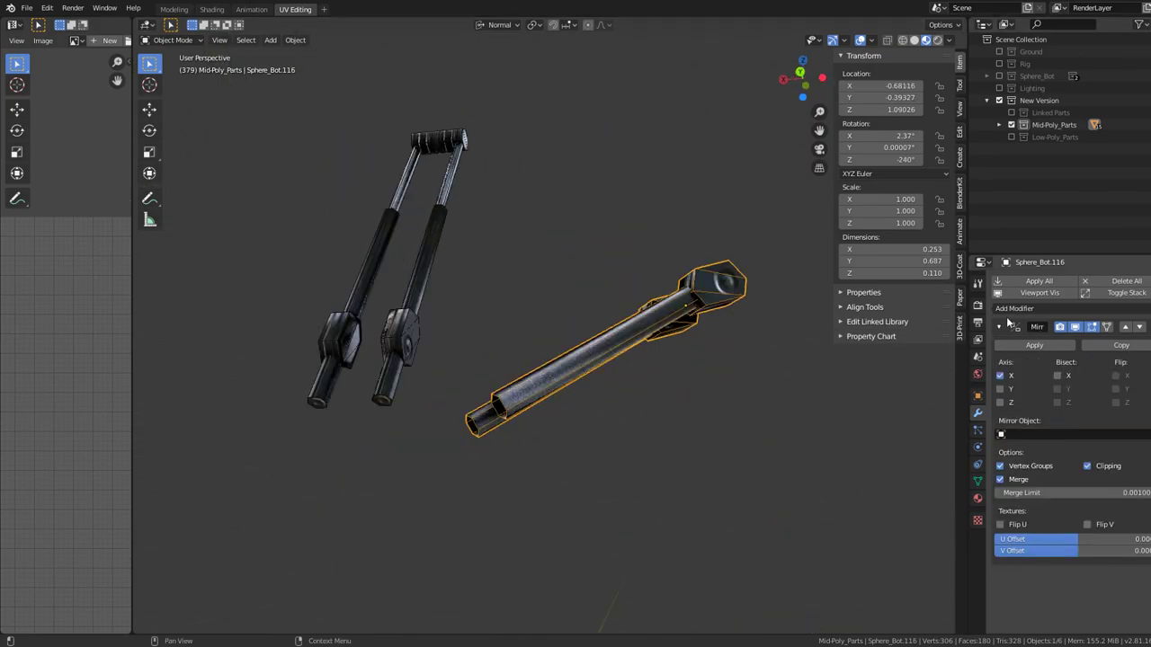
pyautogui.click(1018, 309)
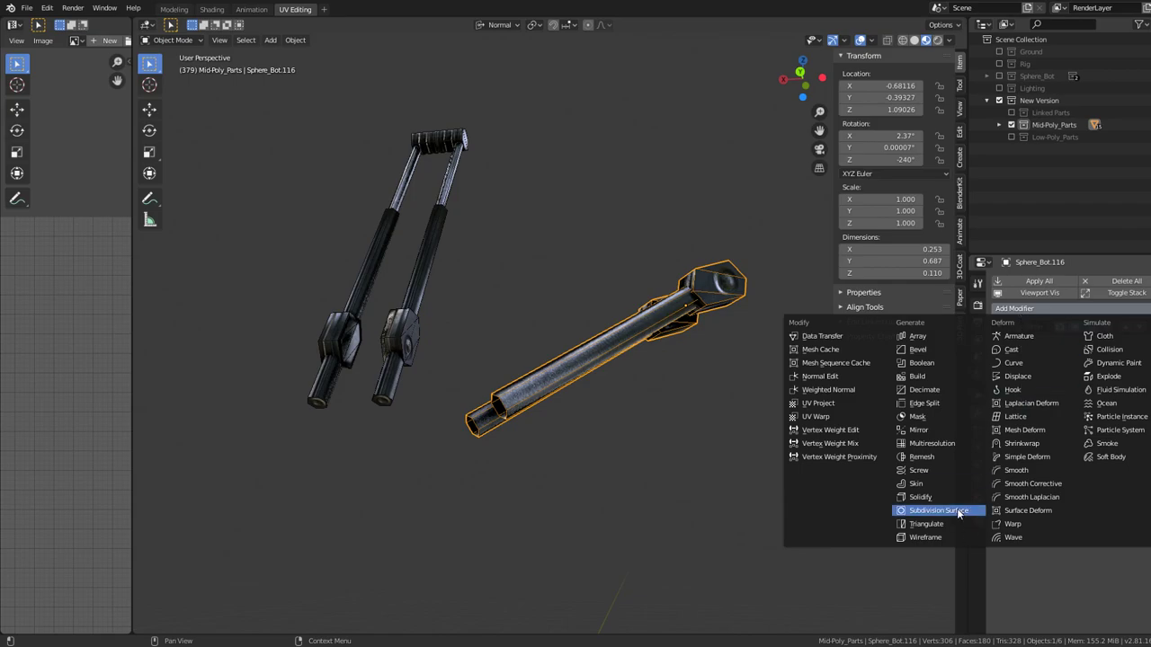
pyautogui.click(958, 514)
pyautogui.click(1126, 348)
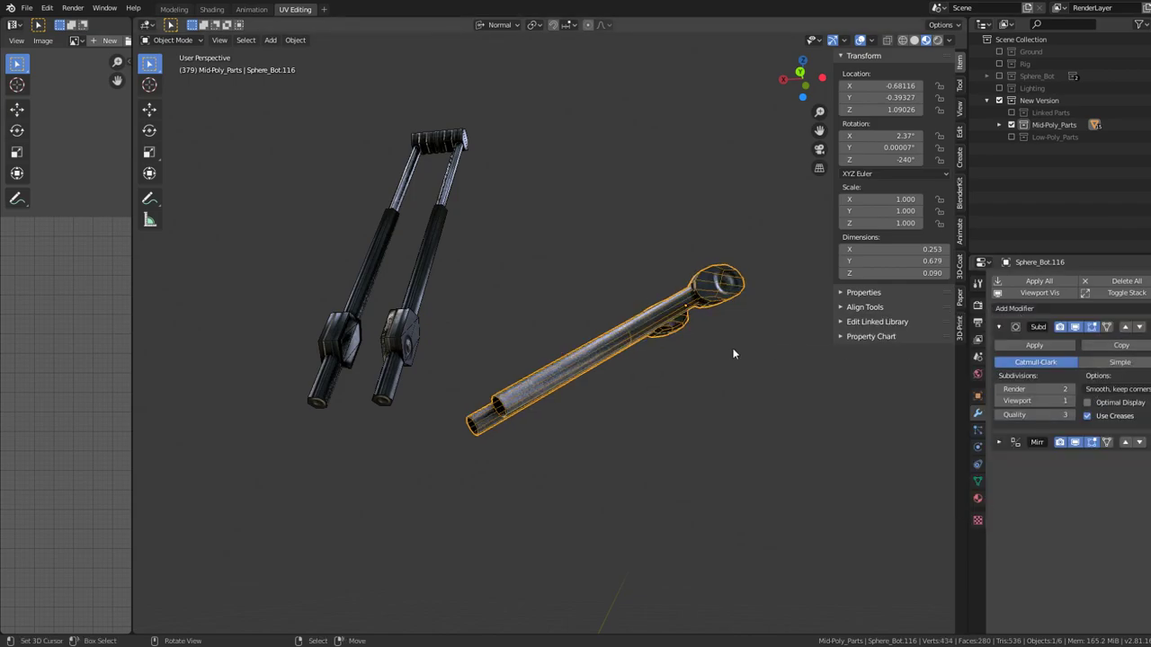
pyautogui.scroll(3)
# - In edge select mode, select the rod head's edges of matching sharpness
pyautogui.scroll(3)
pyautogui.scroll(3)
pyautogui.press('Tab')
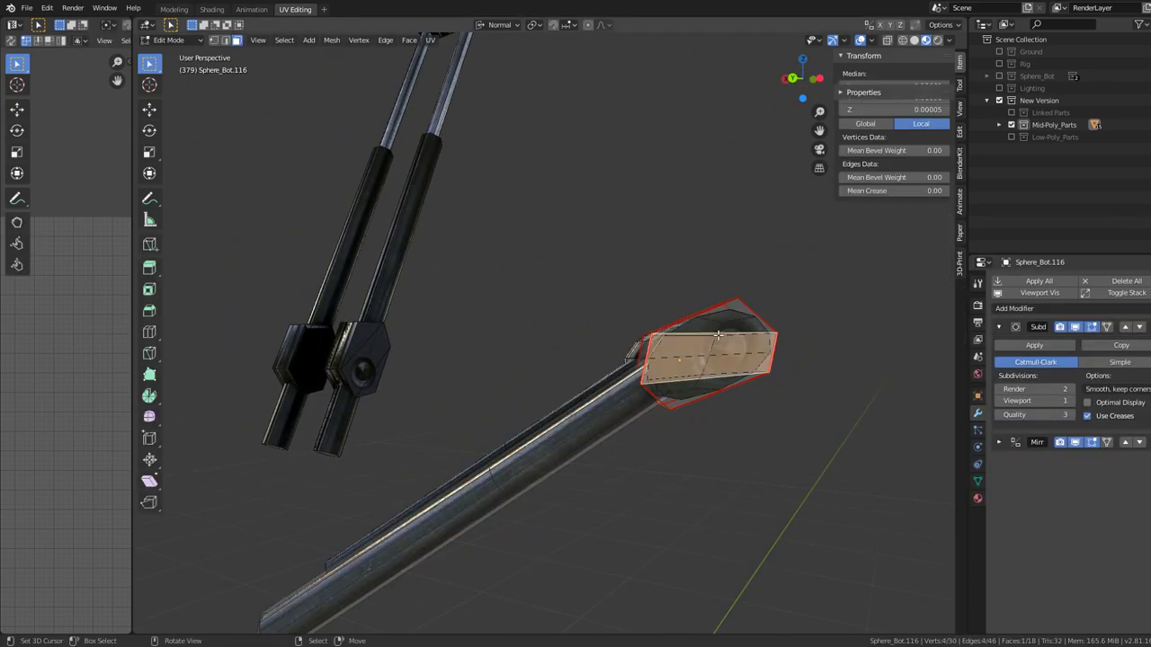
pyautogui.click(227, 40)
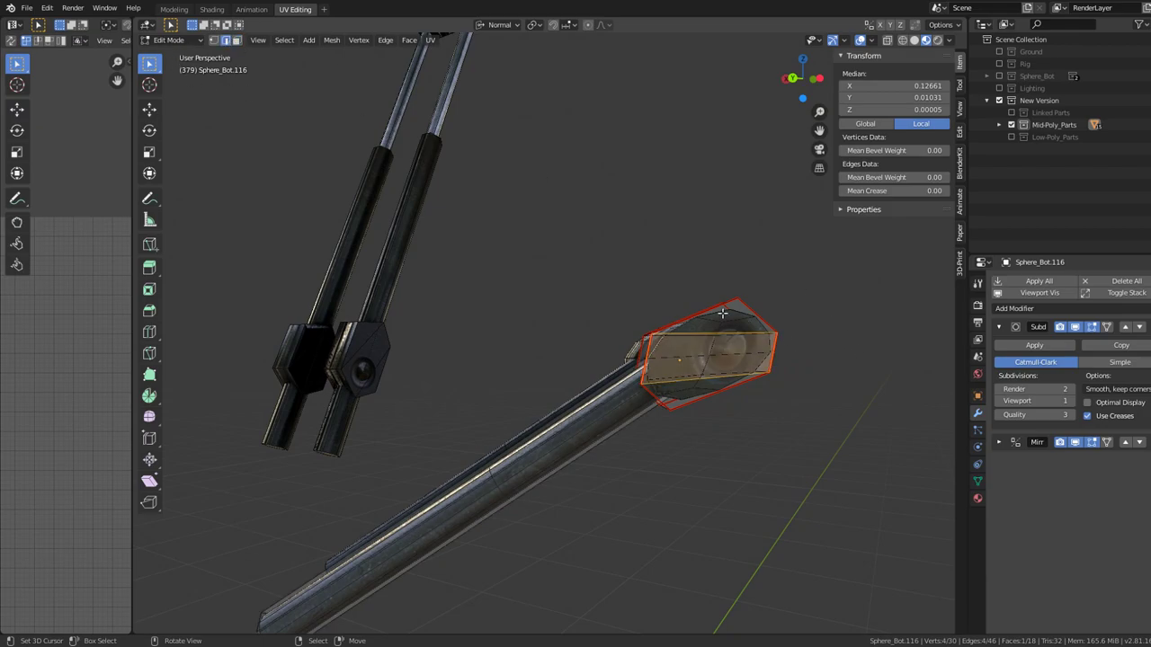
pyautogui.click(722, 313)
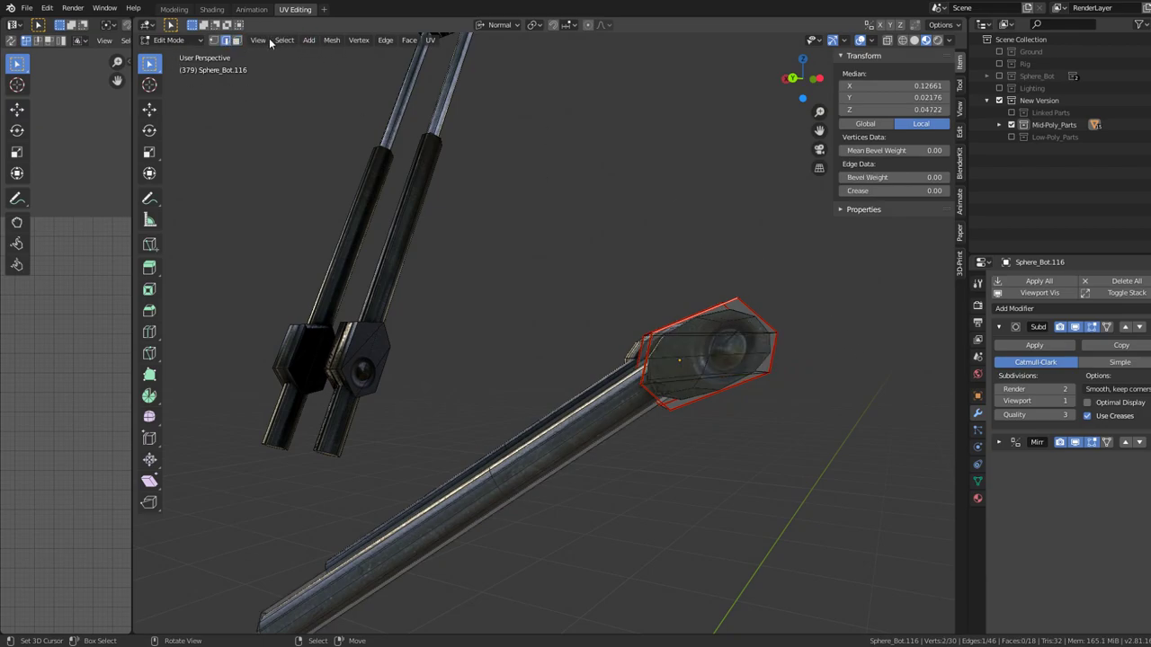
pyautogui.click(284, 41)
pyautogui.moveTo(311, 173)
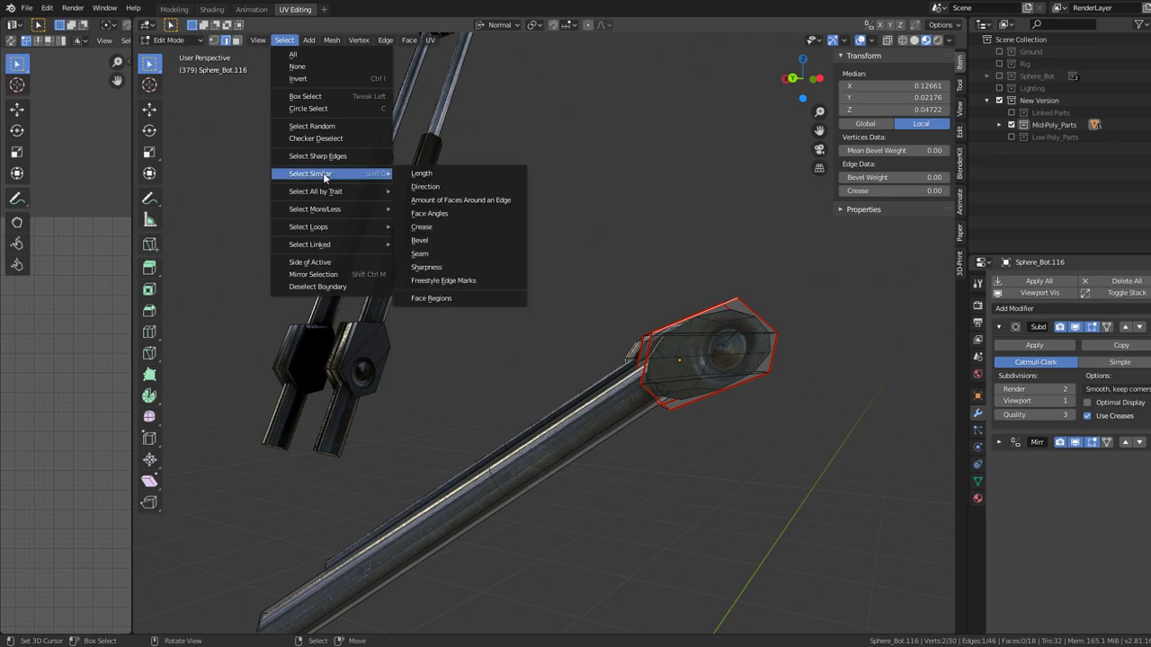
pyautogui.click(463, 267)
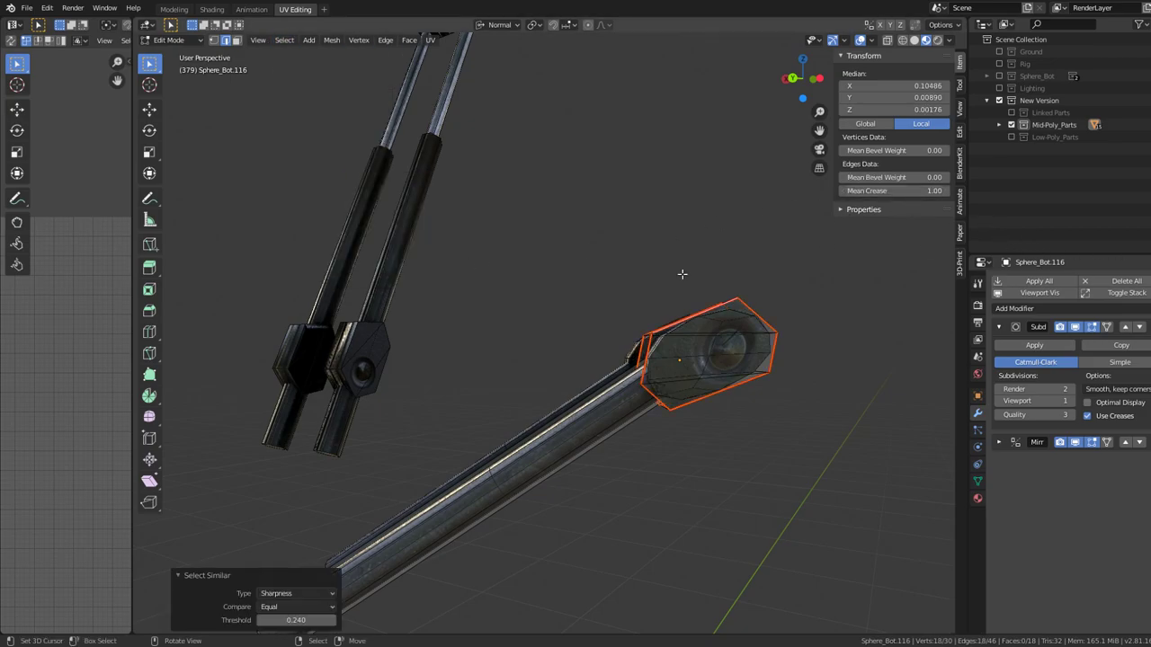
pyautogui.moveTo(777, 283); pyautogui.dragTo(803, 283)
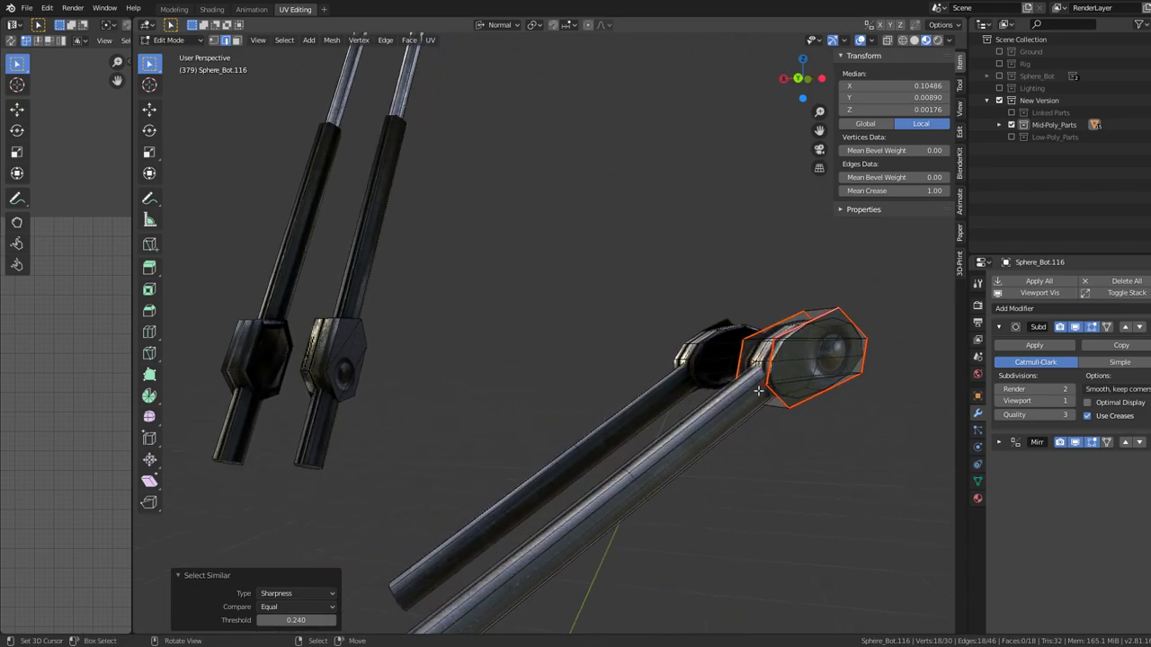
# - Select all seam edges from one rod-head edge and set Mean Crease to 1.00
pyautogui.click(759, 387)
pyautogui.click(286, 41)
pyautogui.moveTo(311, 173)
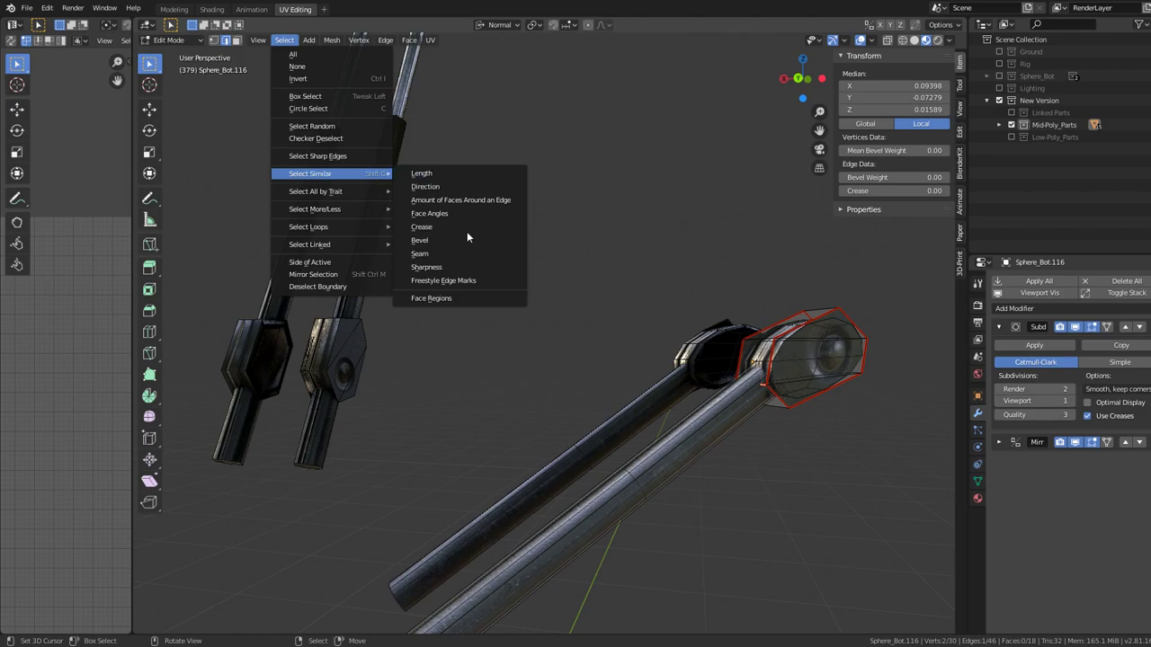
pyautogui.click(452, 253)
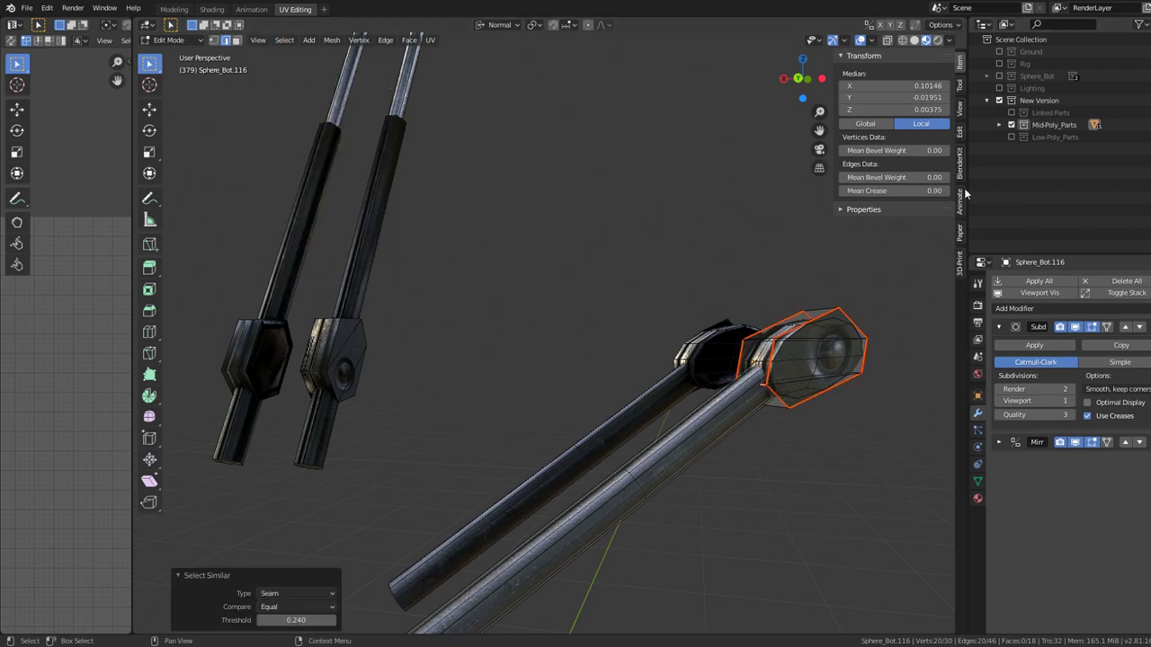
pyautogui.moveTo(935, 191); pyautogui.dragTo(958, 190)
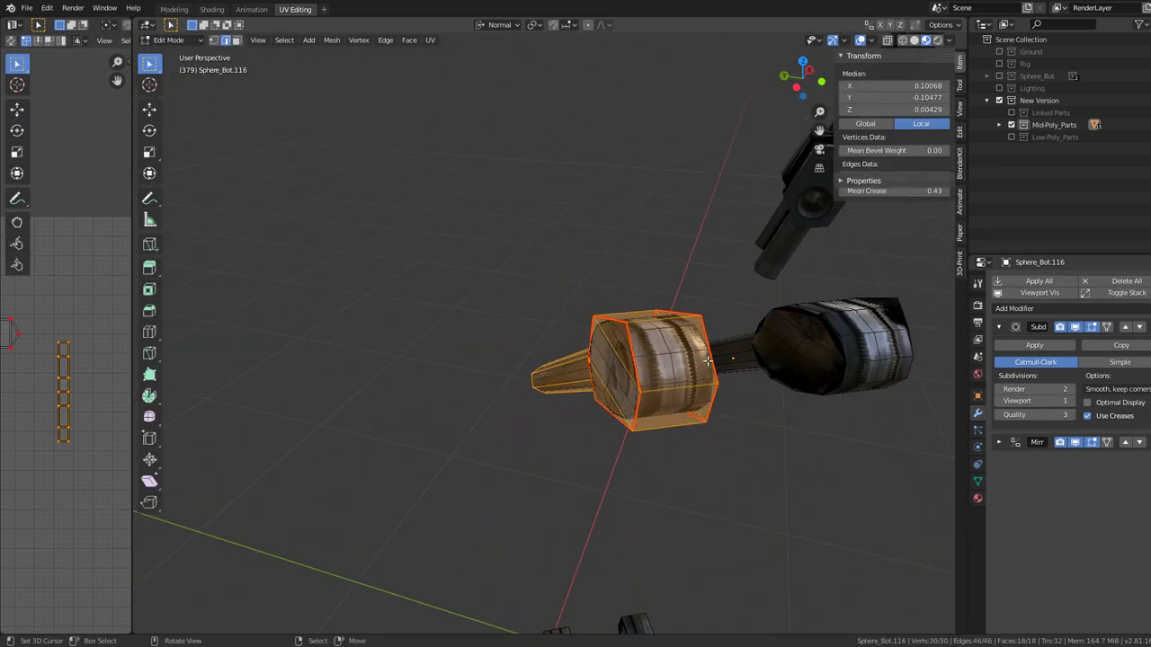
# - Select the rod's boundary loop and mark those edges sharp
pyautogui.press('q')
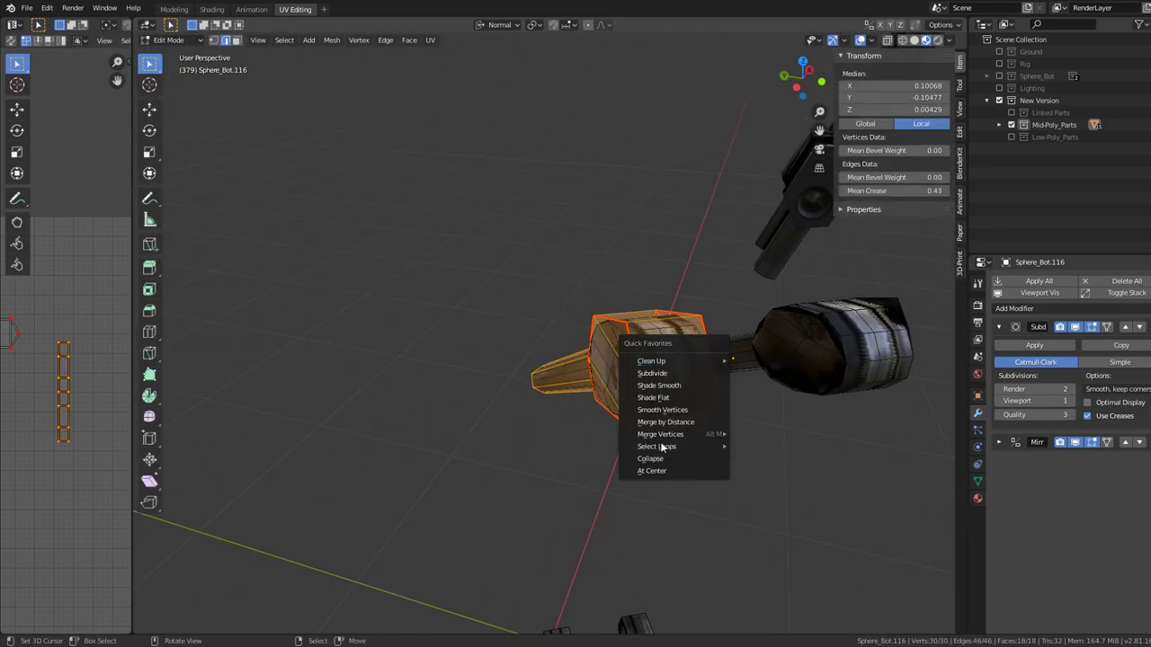
pyautogui.moveTo(657, 446)
pyautogui.click(778, 488)
pyautogui.moveTo(778, 488); pyautogui.dragTo(717, 318)
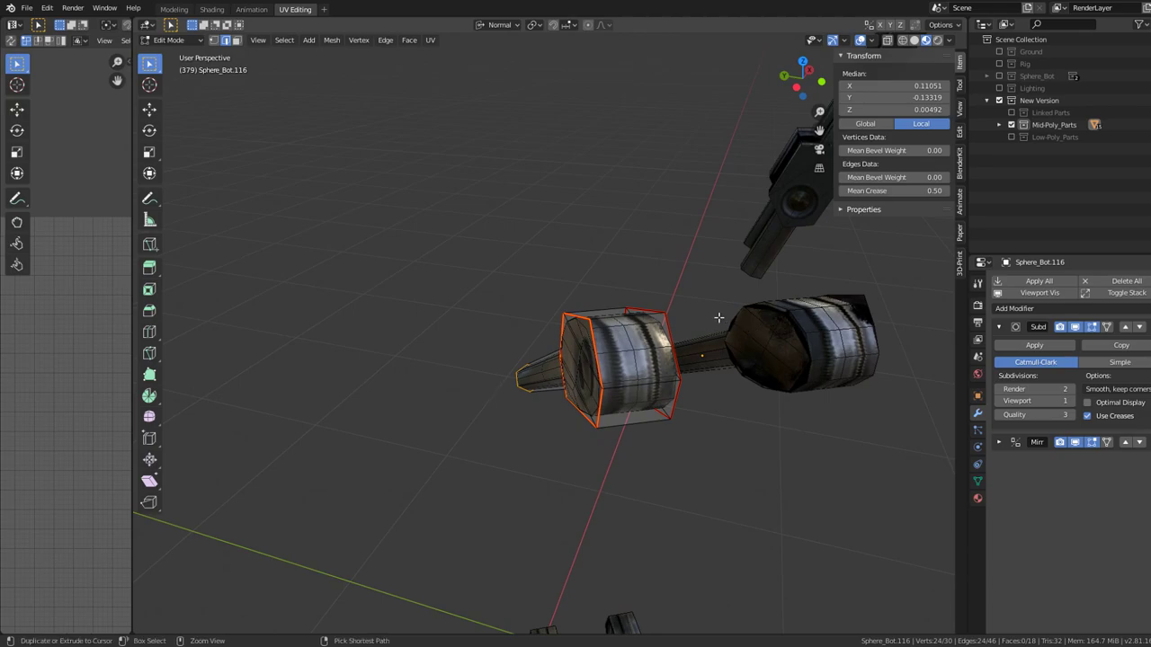
pyautogui.hotkey('ctrl', 'e')
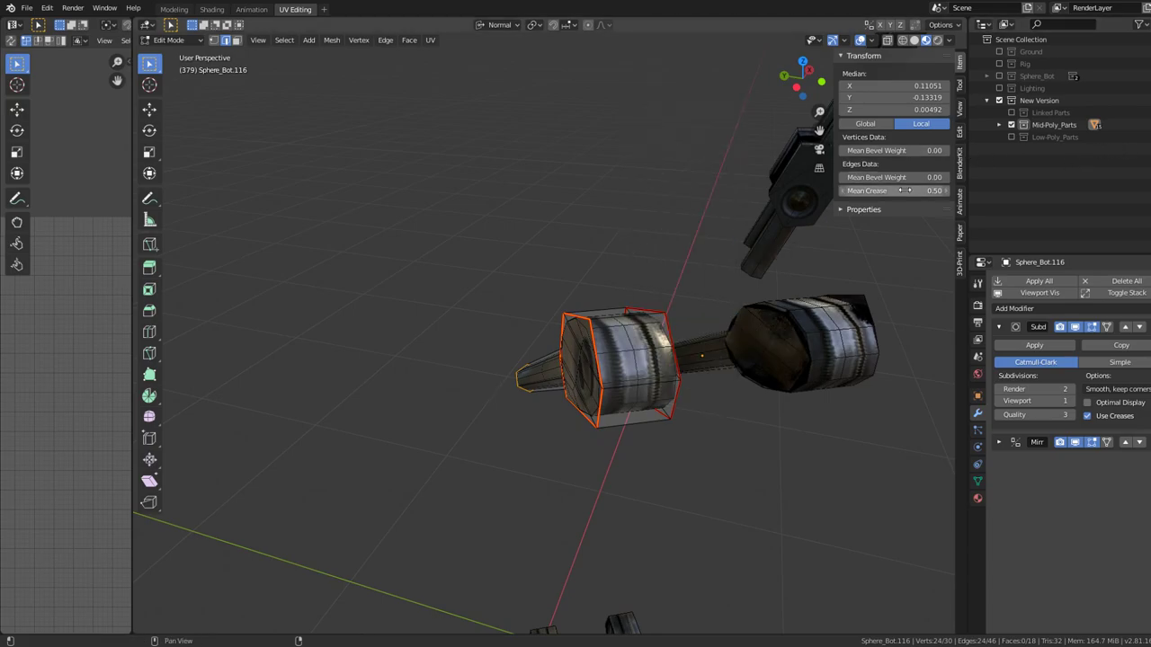
pyautogui.hotkey('ctrl', 'e')
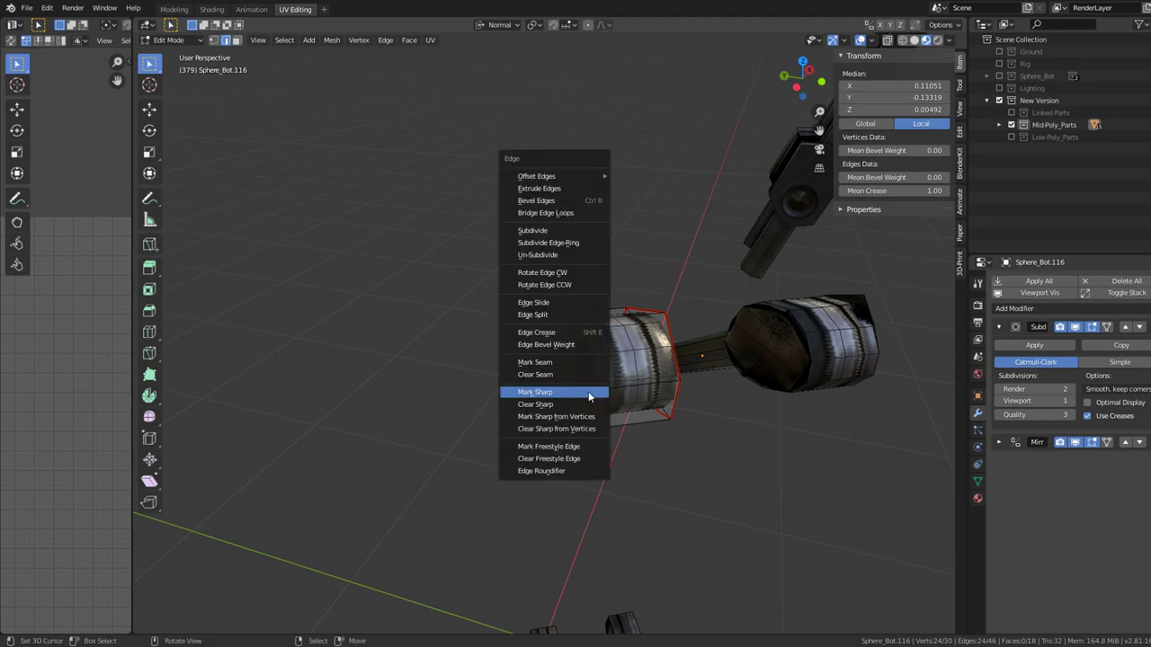
pyautogui.click(588, 392)
# - Merge by Distance, then add an Edge Split modifier with Edge Angle turned off
pyautogui.press('q')
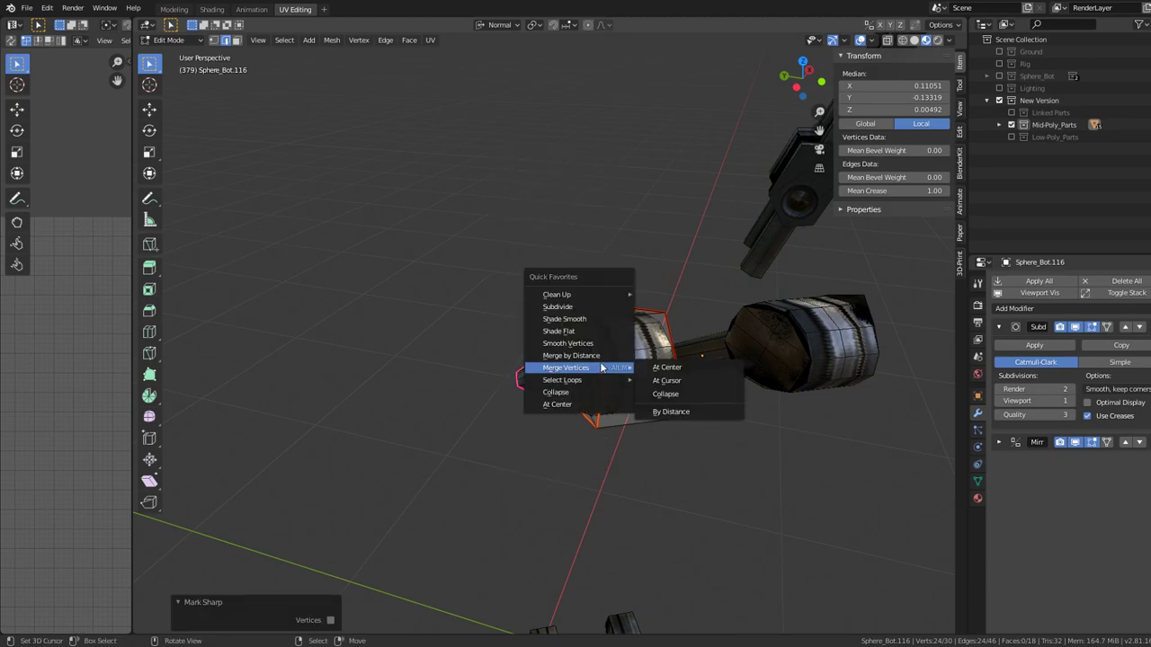
pyautogui.click(571, 355)
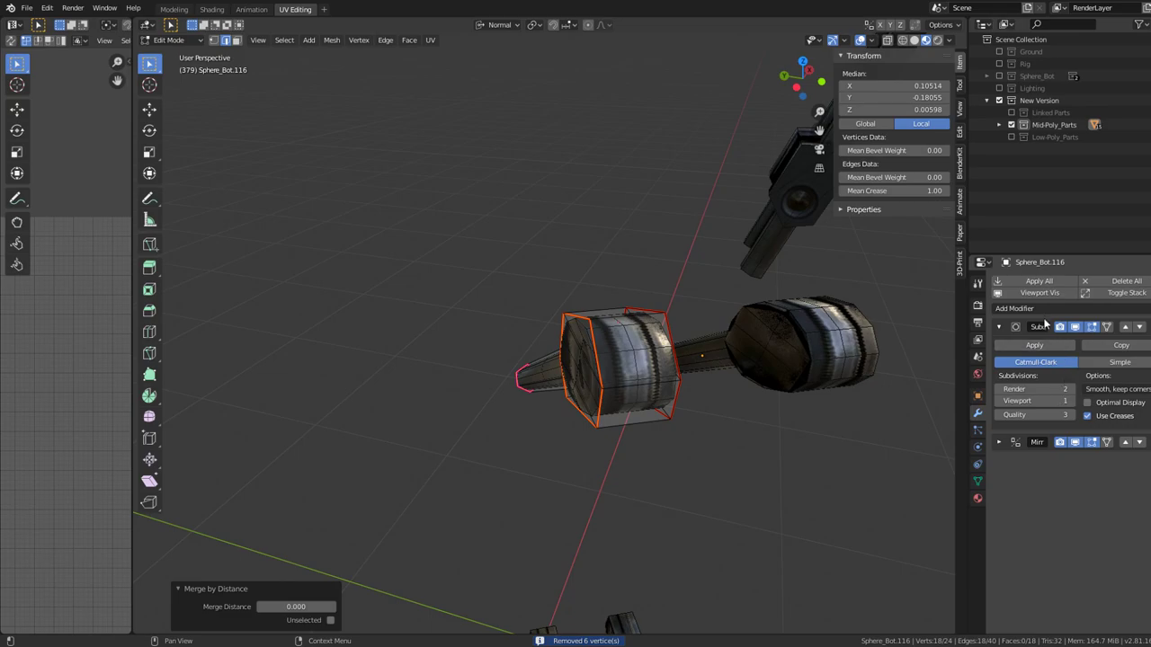
pyautogui.click(1043, 309)
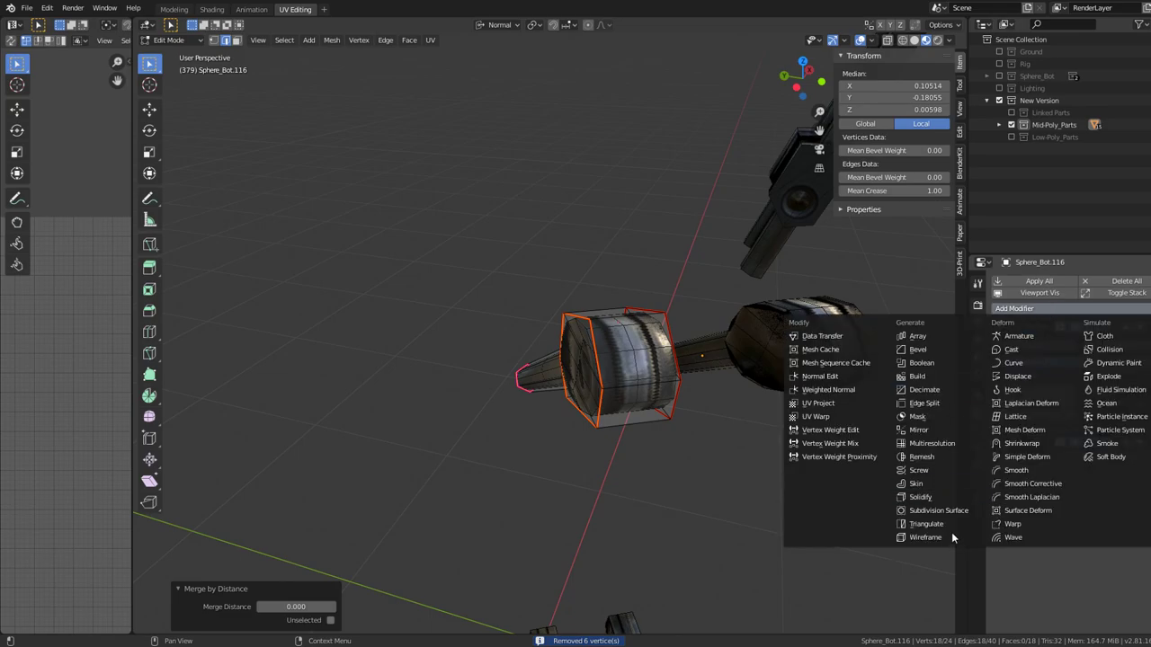
pyautogui.click(929, 405)
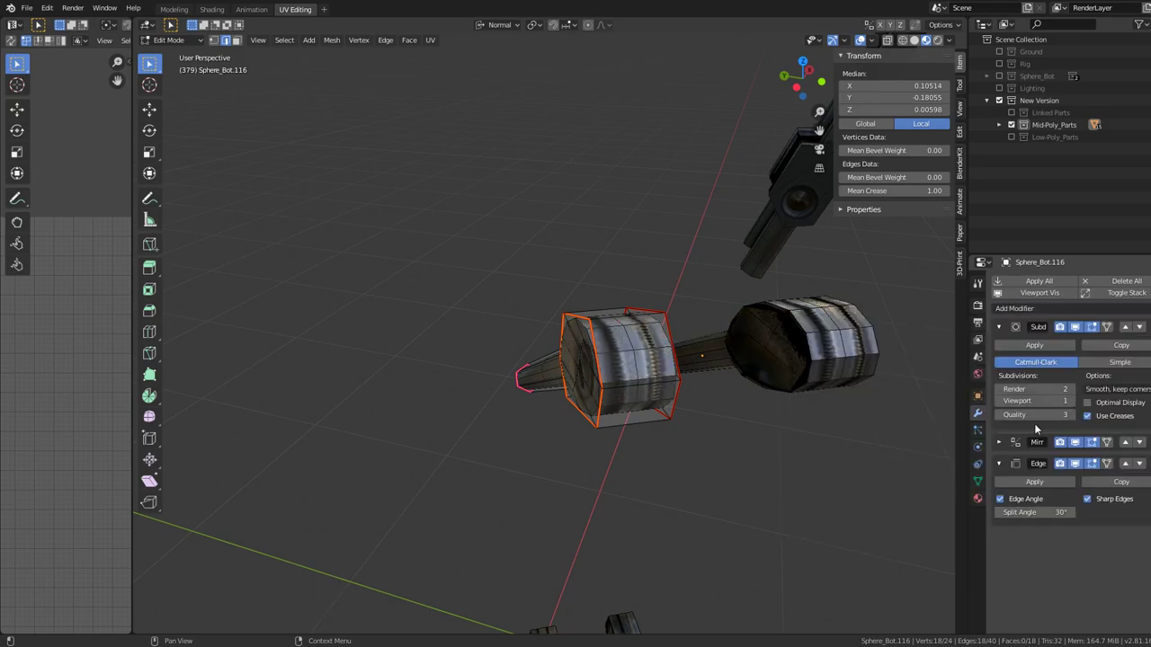
pyautogui.click(1000, 499)
# - Back in Object Mode, select the two-rod Sphere_Bot.116 and apply its Subdivision modifier
pyautogui.moveTo(630, 360); pyautogui.dragTo(526, 430)
pyautogui.press('Tab')
pyautogui.scroll(3)
pyautogui.scroll(-3)
pyautogui.moveTo(389, 388); pyautogui.dragTo(608, 367)
pyautogui.click(607, 364)
pyautogui.click(1043, 345)
# - In Edit Mode with face selection, select the face loops along the right rod and rod head
pyautogui.press('Tab')
pyautogui.click(608, 367)
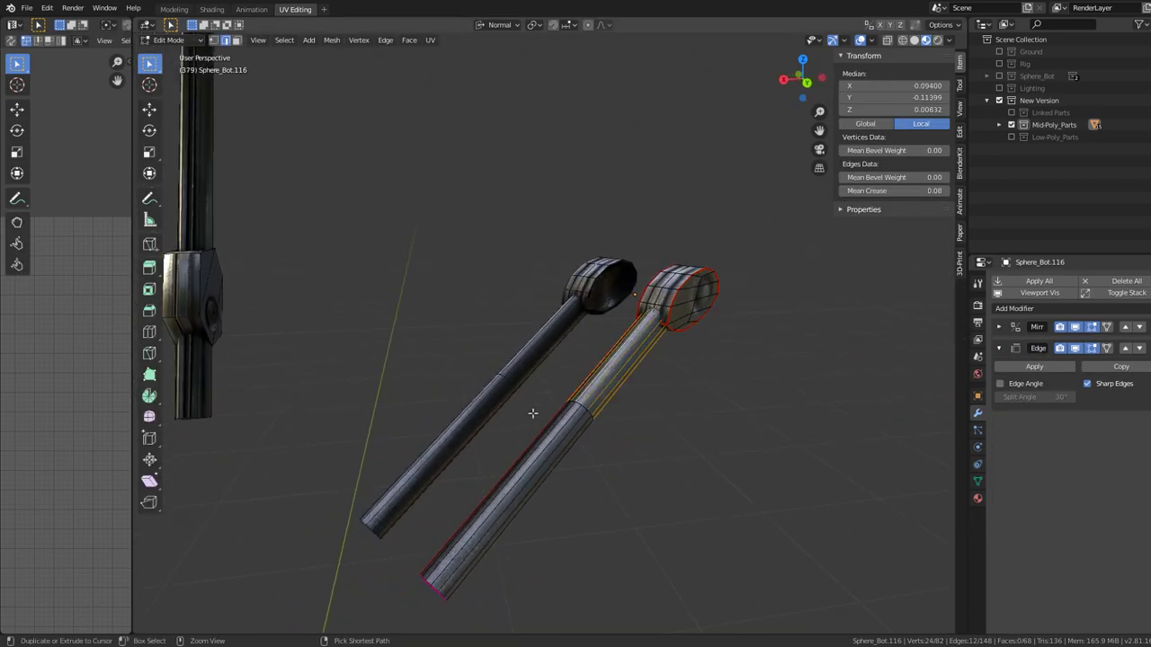
pyautogui.click(235, 40)
pyautogui.click(562, 429)
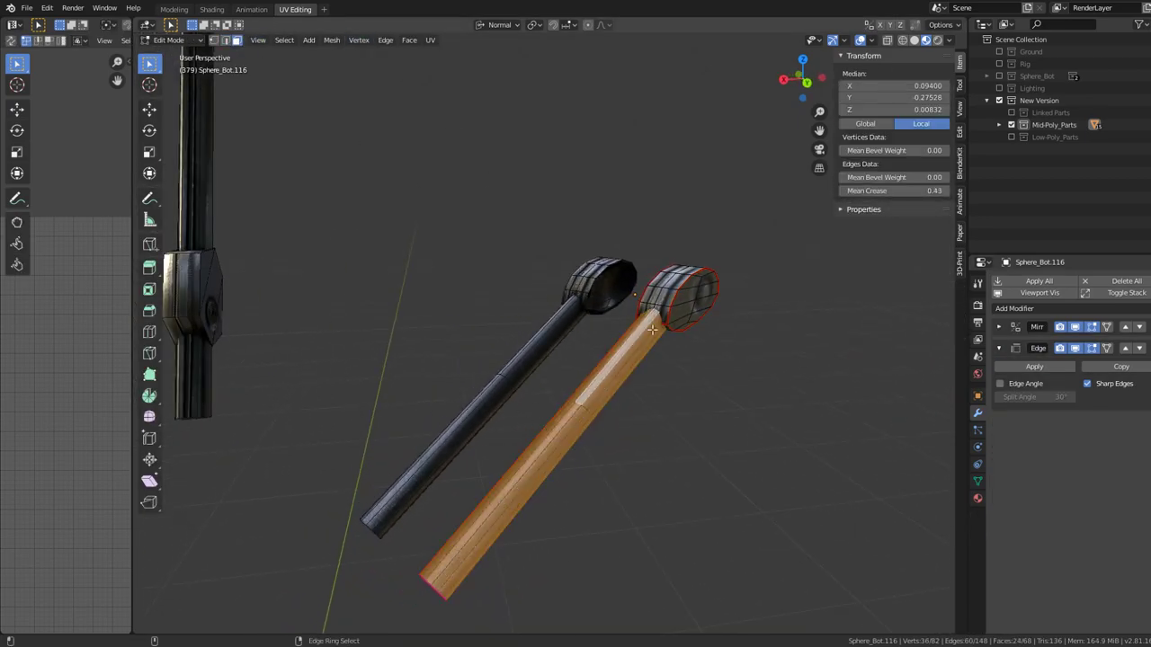
pyautogui.scroll(3)
pyautogui.scroll(3)
pyautogui.click(737, 325)
pyautogui.moveTo(736, 326); pyautogui.dragTo(602, 309)
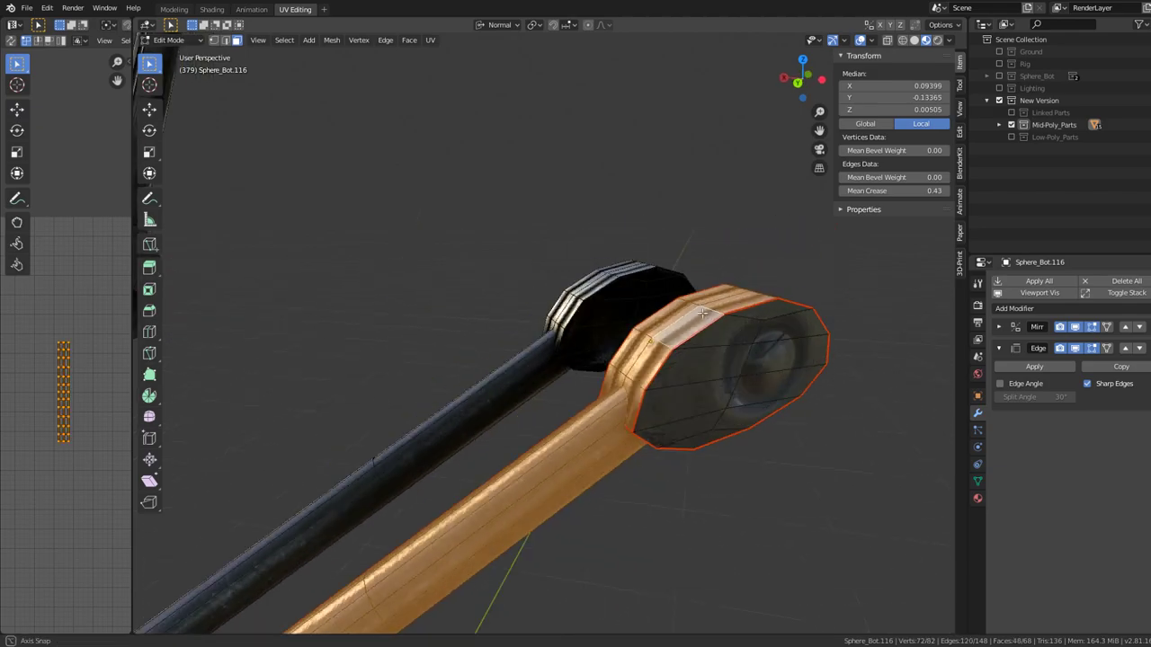
# - Limited Dissolve the redundant rod loops and return to Object Mode
pyautogui.press('q')
pyautogui.moveTo(544, 241)
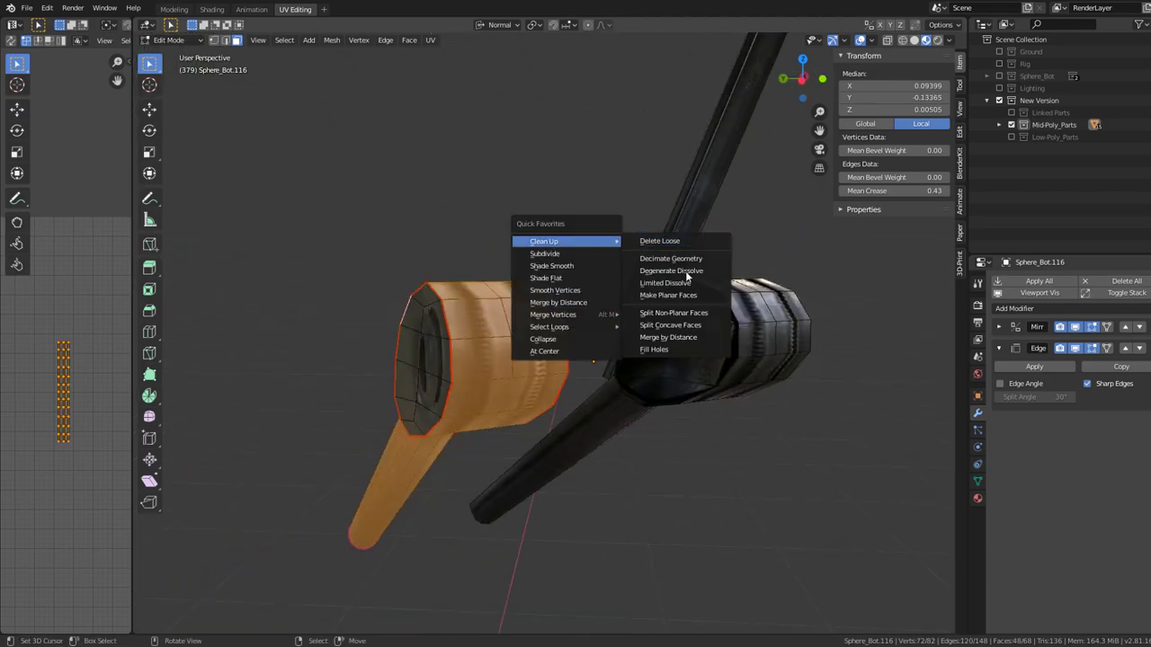
pyautogui.click(684, 286)
pyautogui.press('Tab')
pyautogui.moveTo(684, 286); pyautogui.dragTo(641, 383)
# - Hide the finished rods of Sphere_Bot.116
pyautogui.scroll(-3)
pyautogui.scroll(-3)
pyautogui.press('Delete')
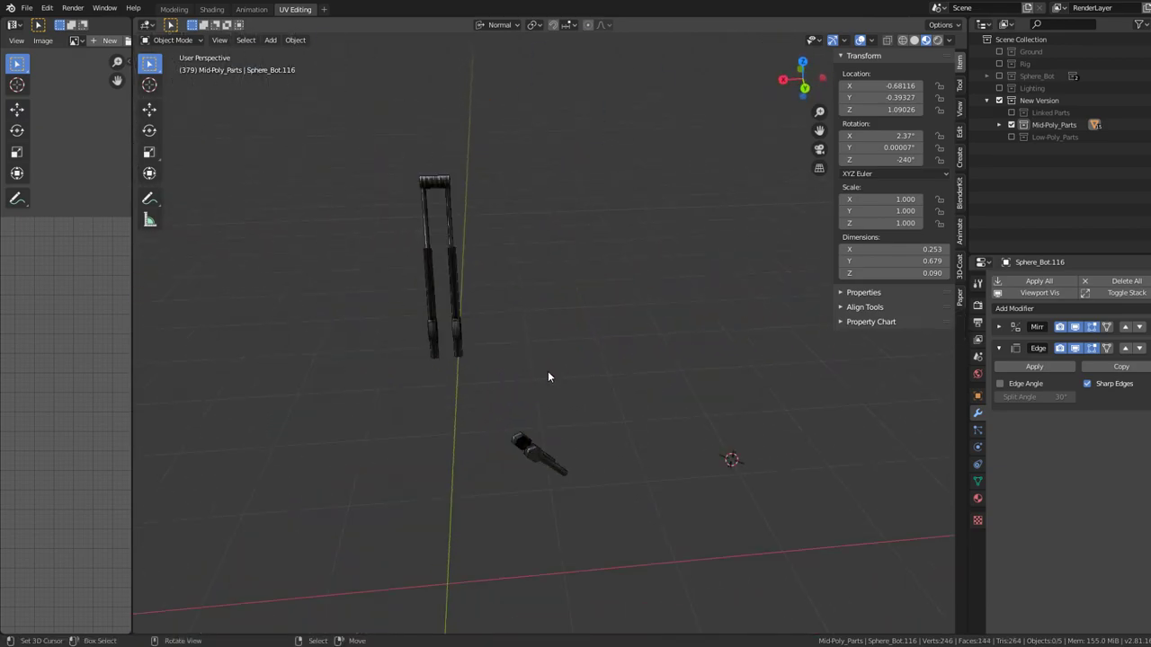
# - Select the small part Sphere_Bot.122 and zoom in close on it
pyautogui.moveTo(547, 371); pyautogui.dragTo(589, 341)
pyautogui.click(634, 457)
pyautogui.scroll(3)
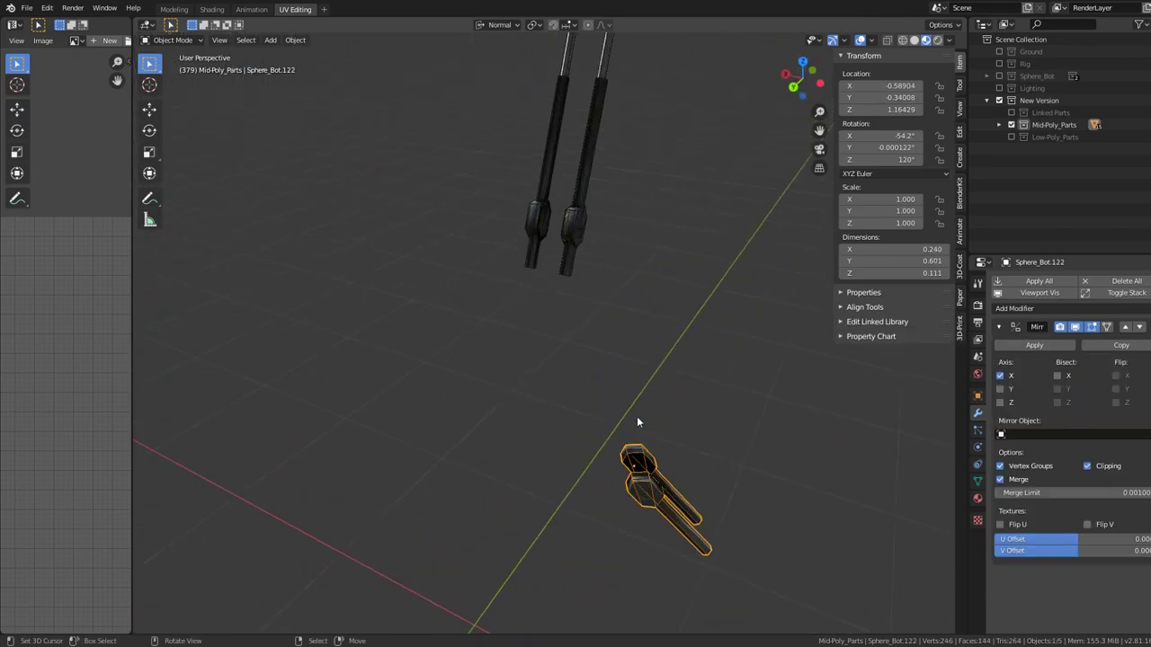
pyautogui.scroll(3)
pyautogui.scroll(3)
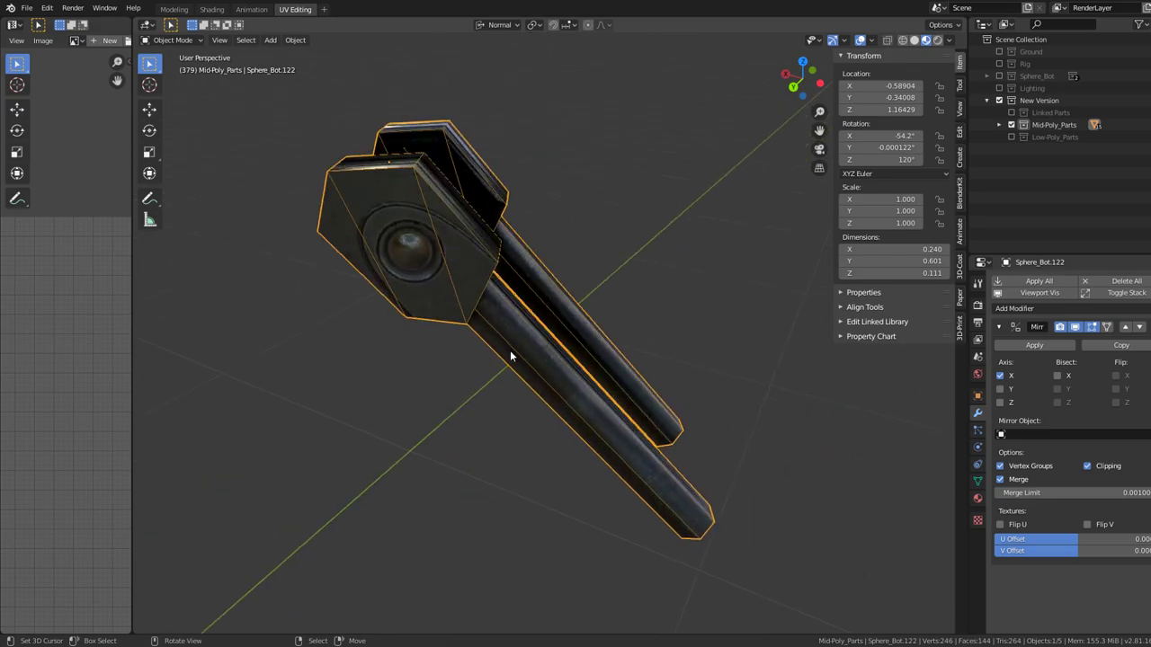
pyautogui.moveTo(510, 350); pyautogui.dragTo(620, 371)
pyautogui.scroll(3)
pyautogui.scroll(3)
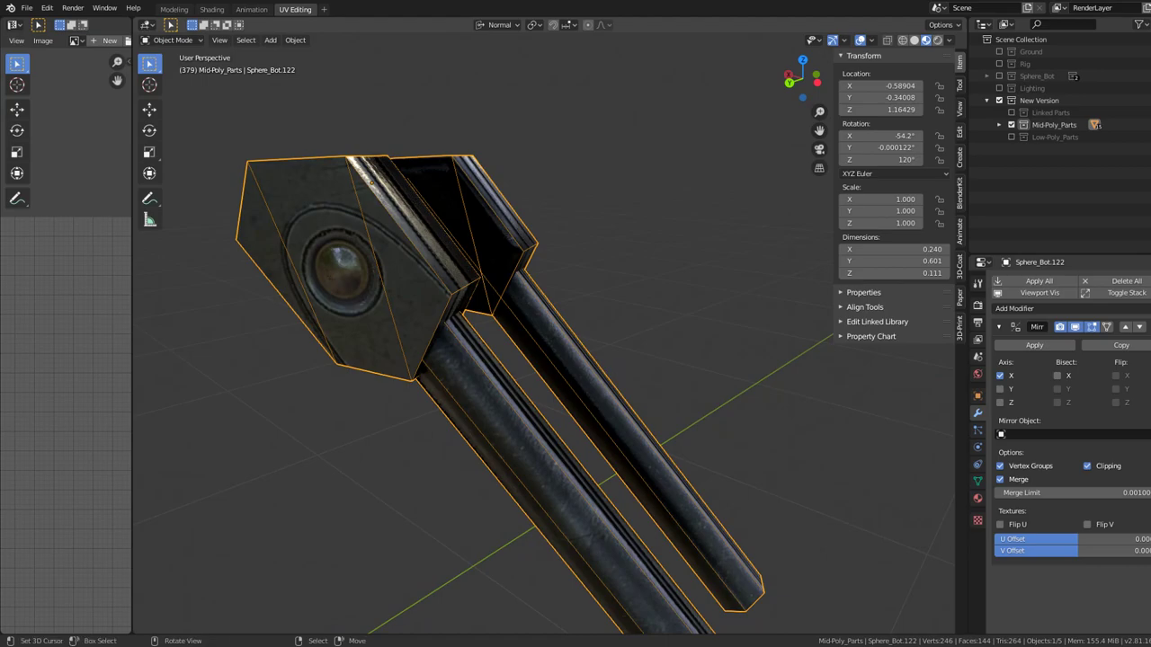